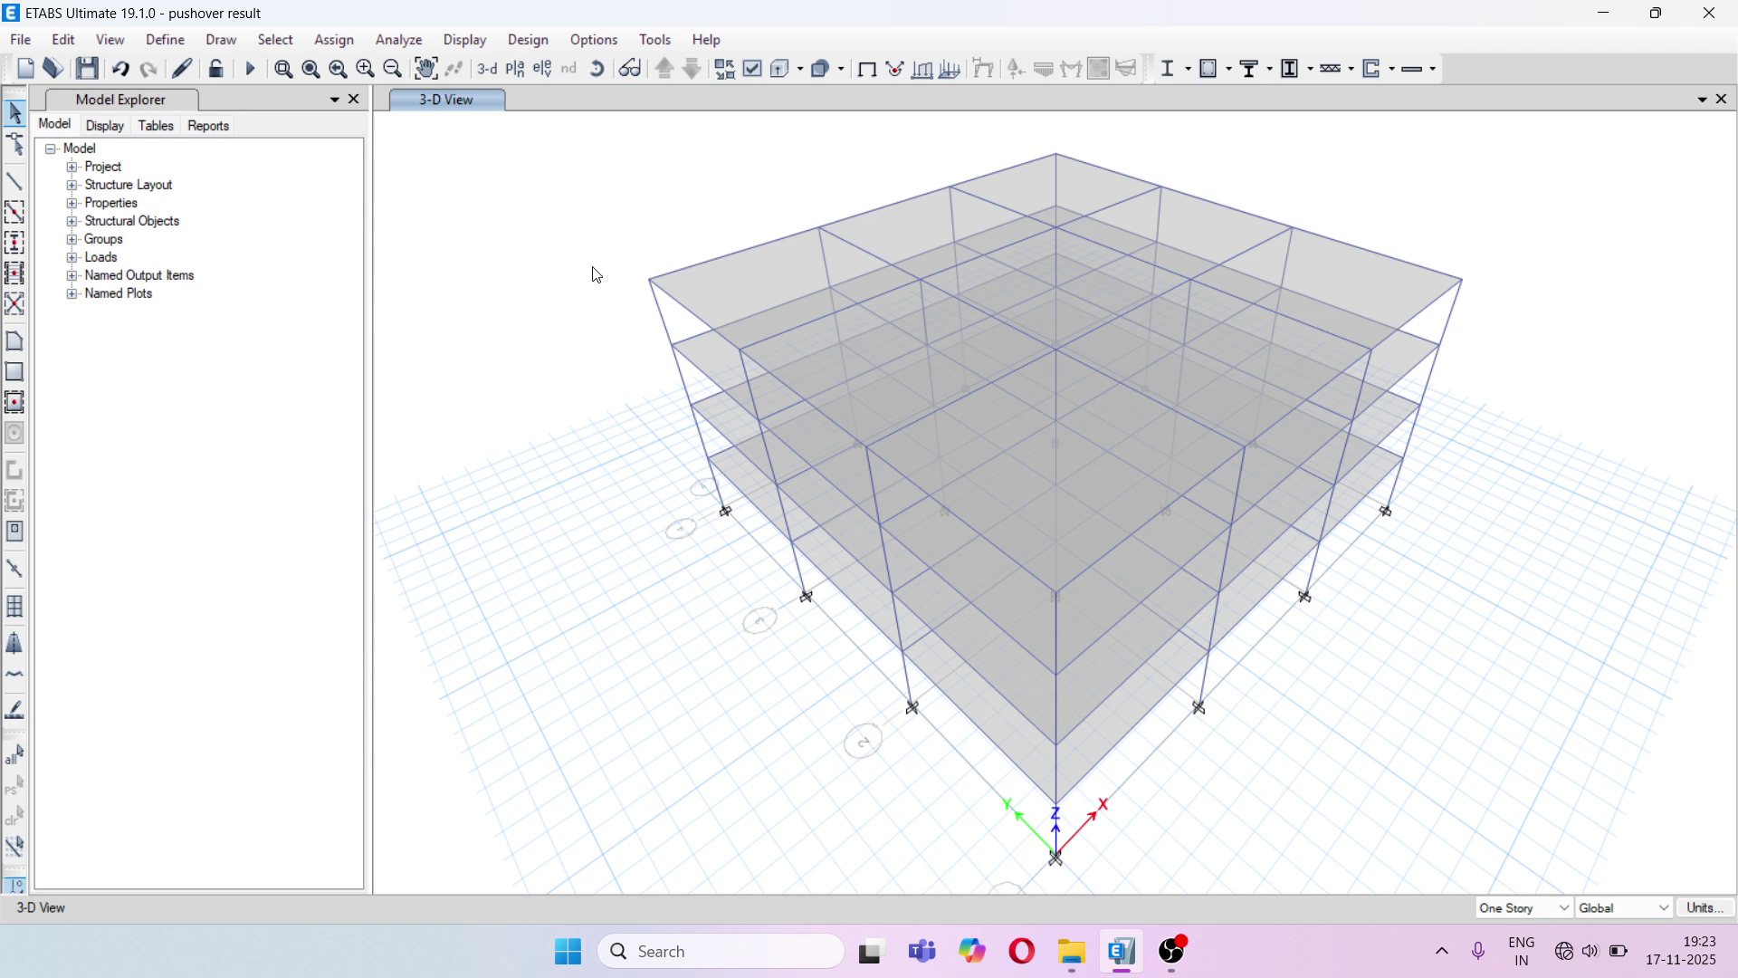
{"action": "left_click", "coordinate": [465, 39]}
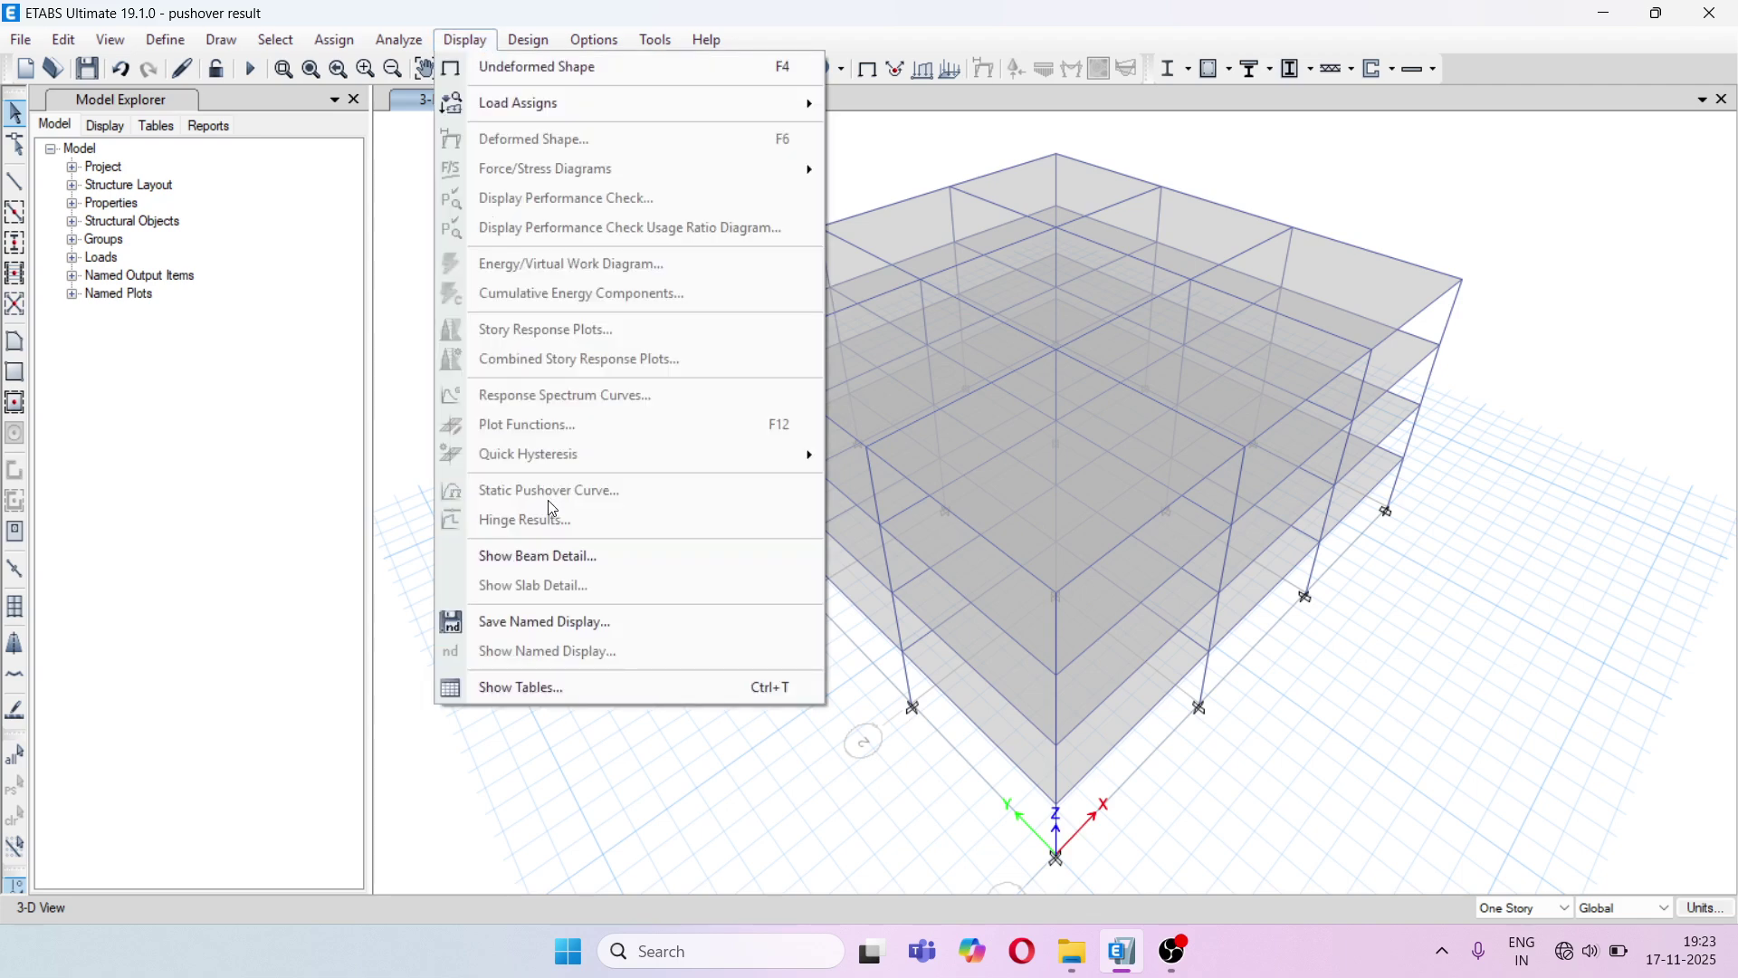
{"action": "left_click", "coordinate": [324, 462]}
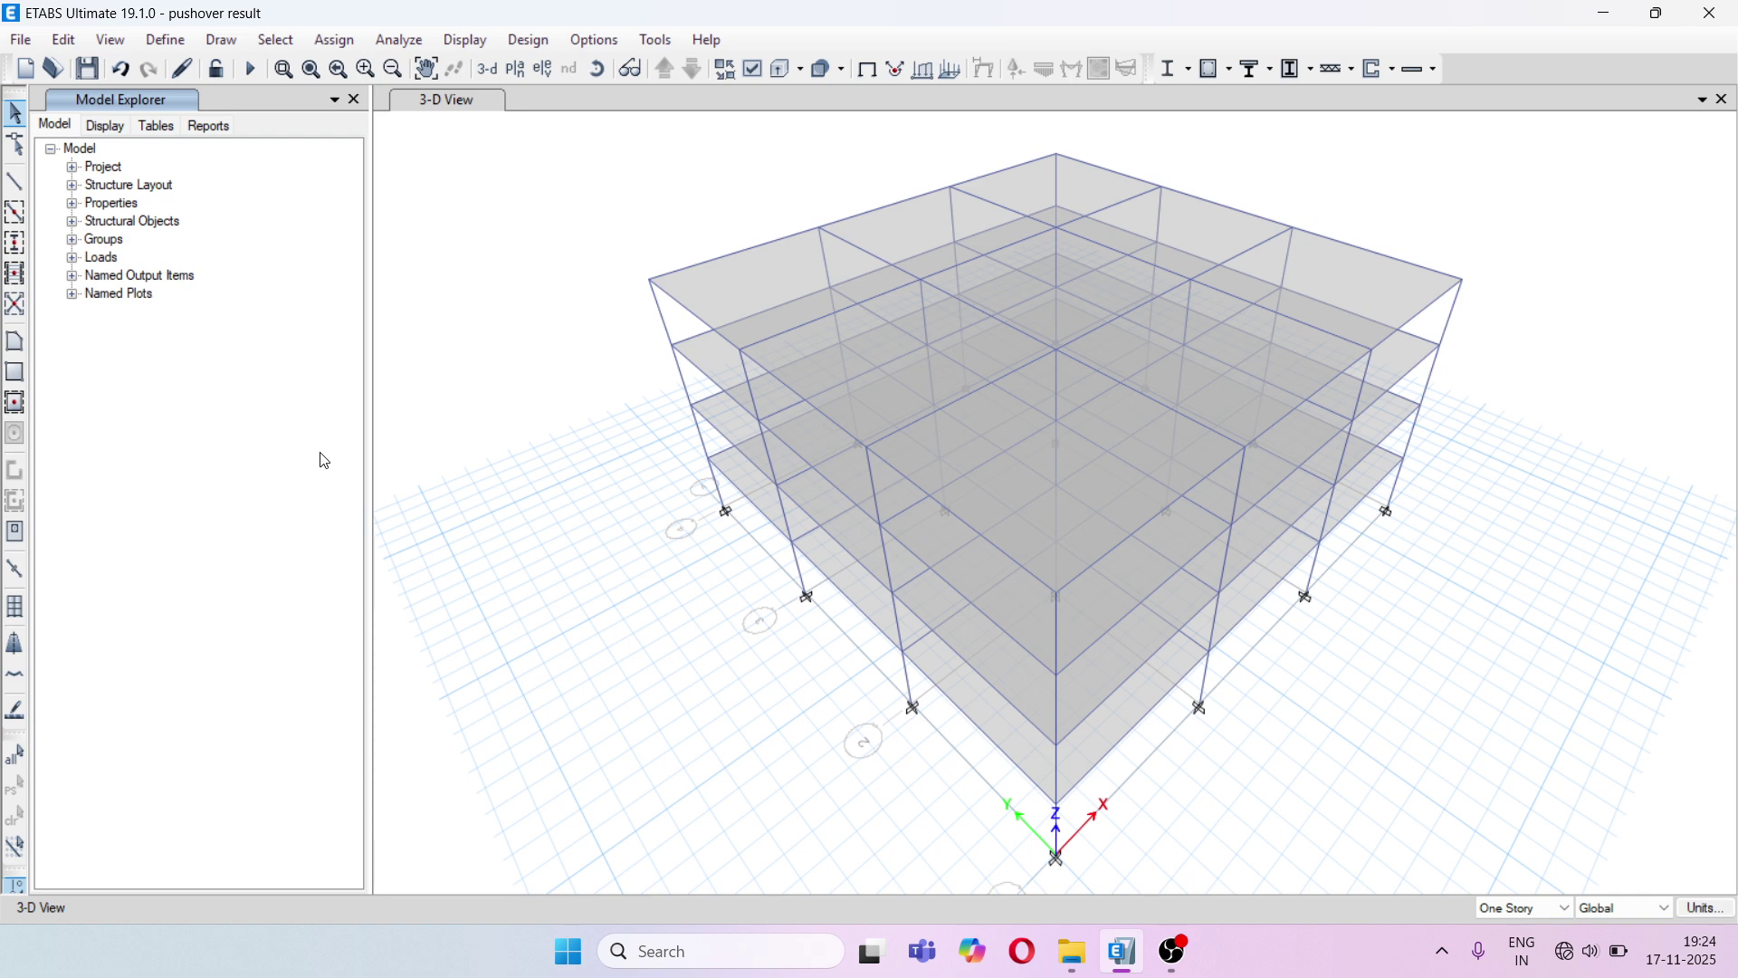
Start defining a new response spectrum function of type IS 1893:2016
{"action": "left_click", "coordinate": [172, 46]}
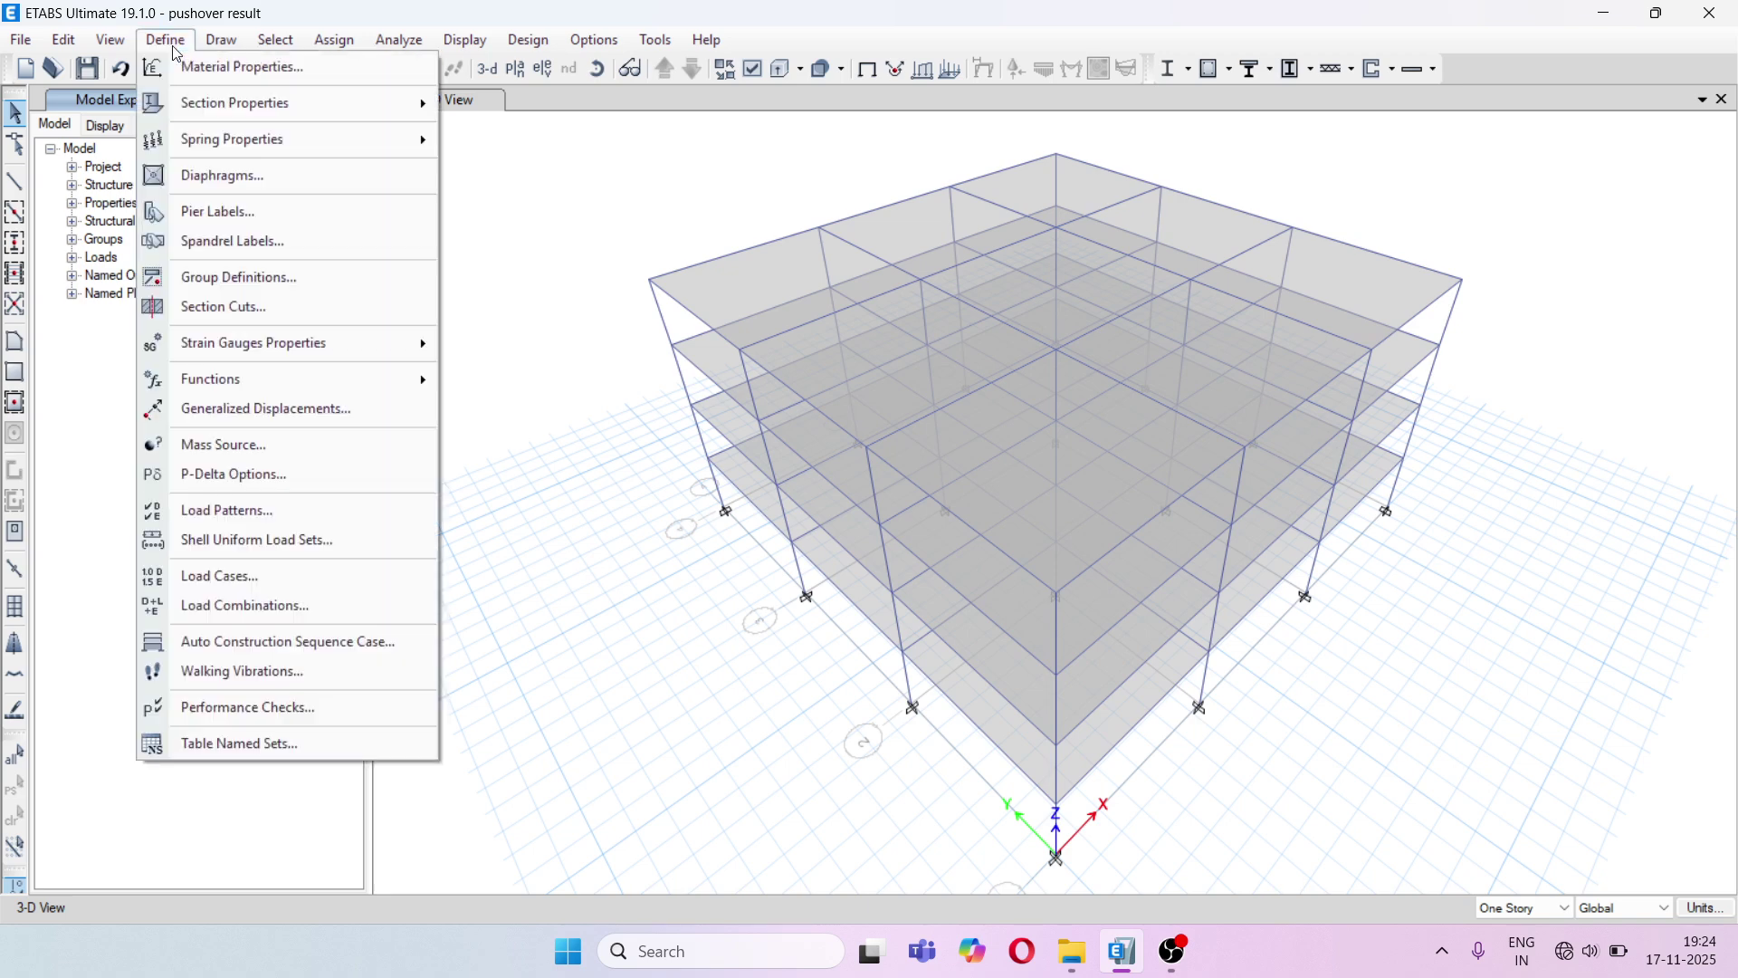
{"action": "mouse_move", "coordinate": [293, 402]}
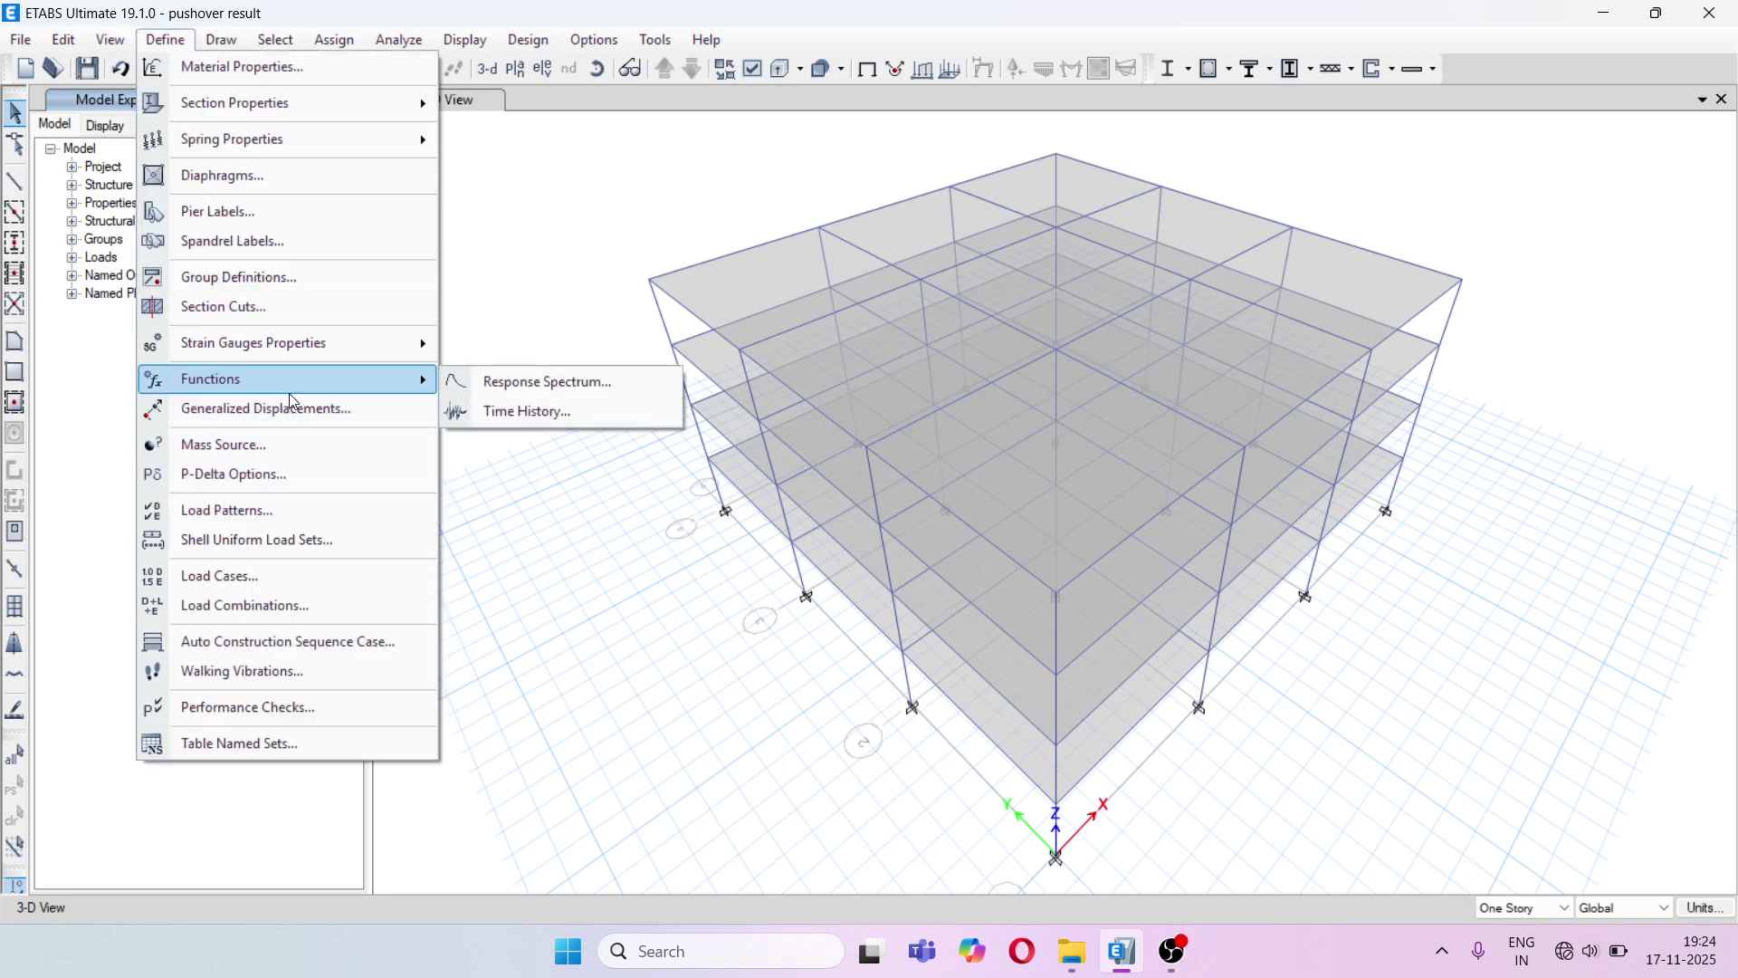
{"action": "left_click", "coordinate": [482, 389]}
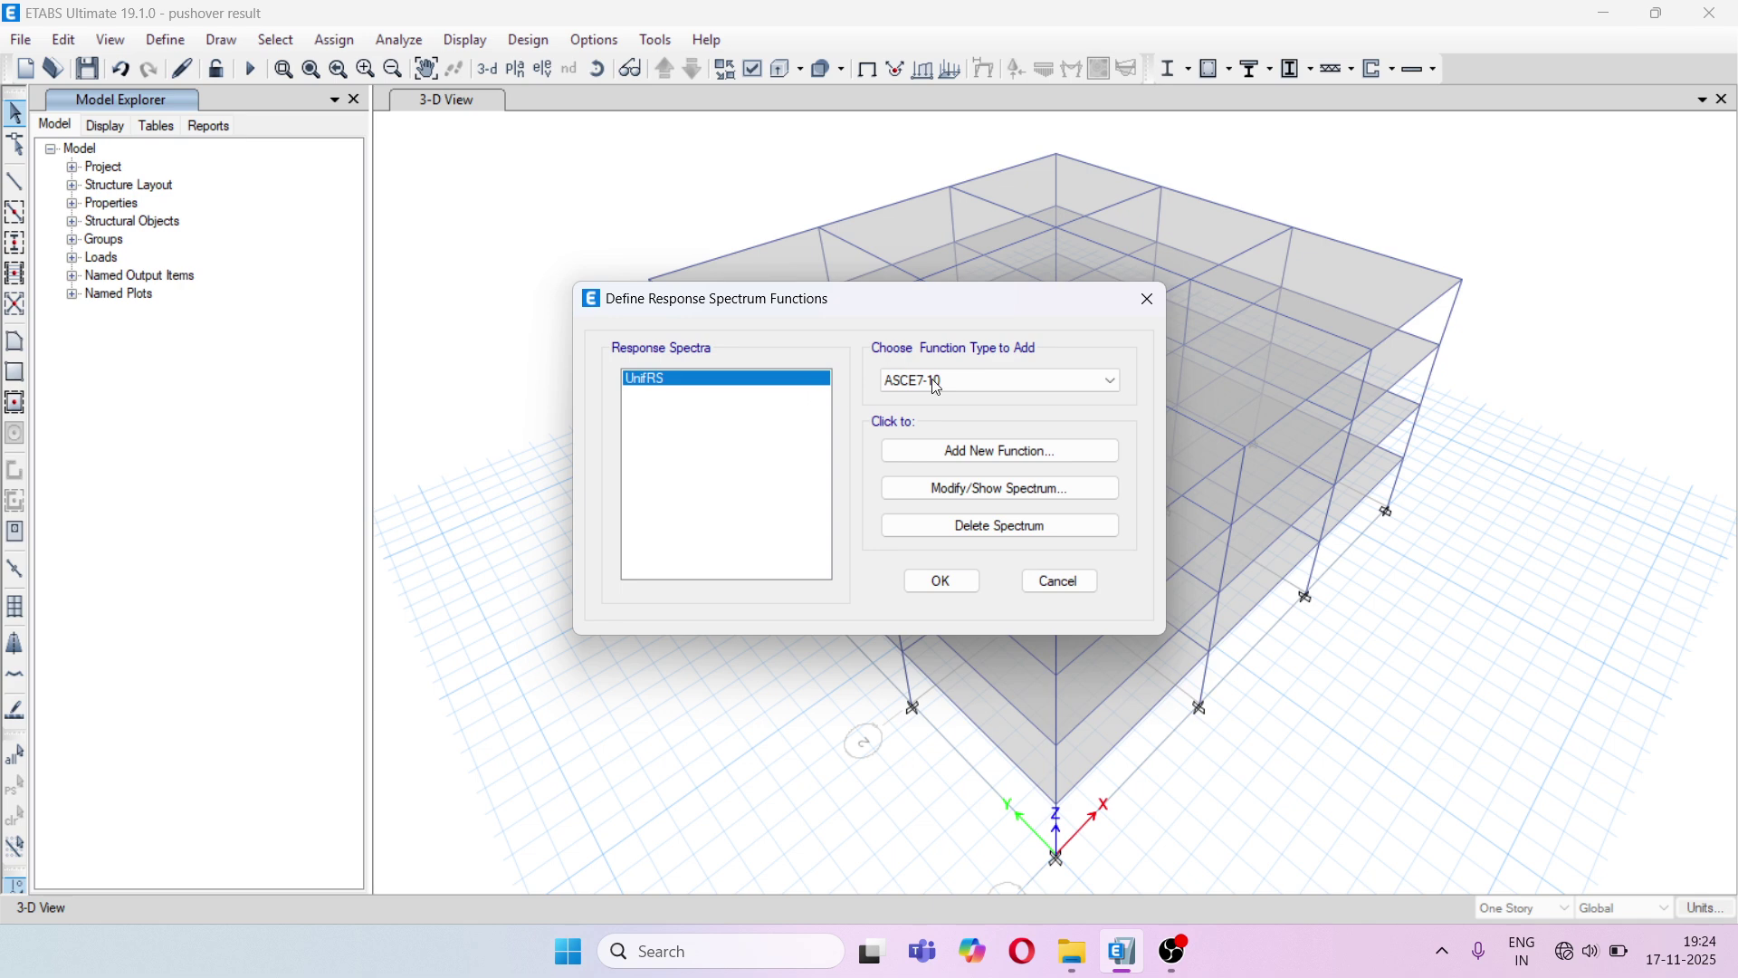
{"action": "left_click", "coordinate": [1033, 380]}
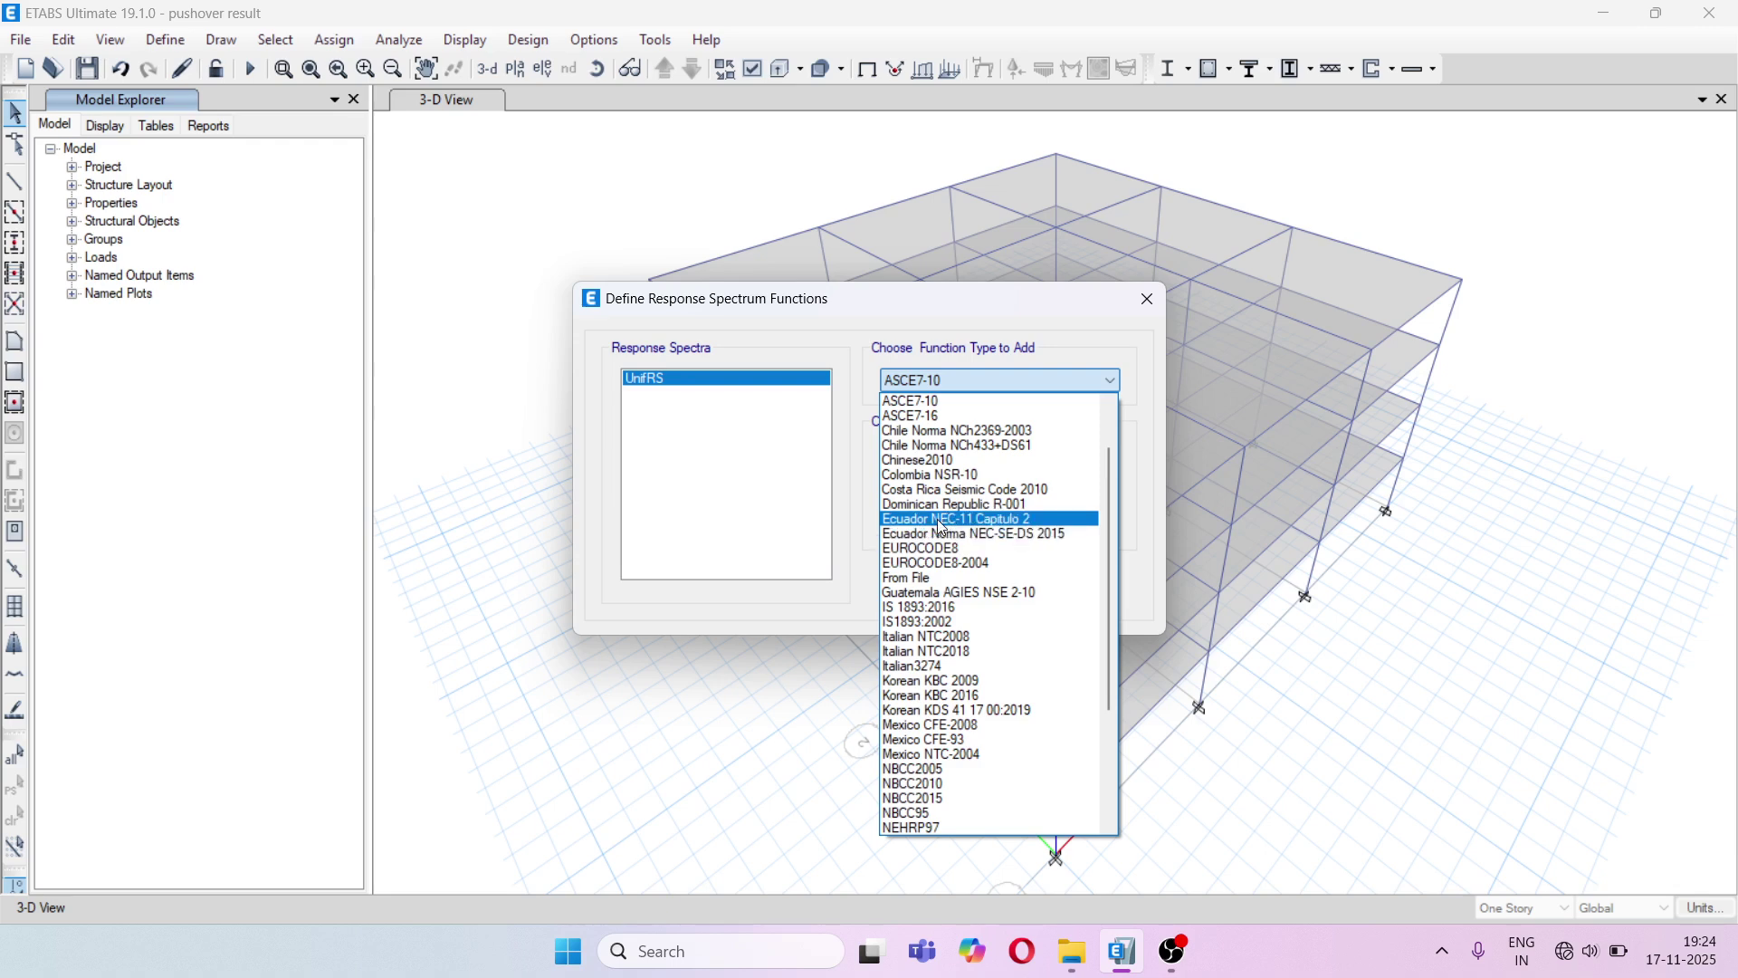
{"action": "left_click", "coordinate": [959, 607]}
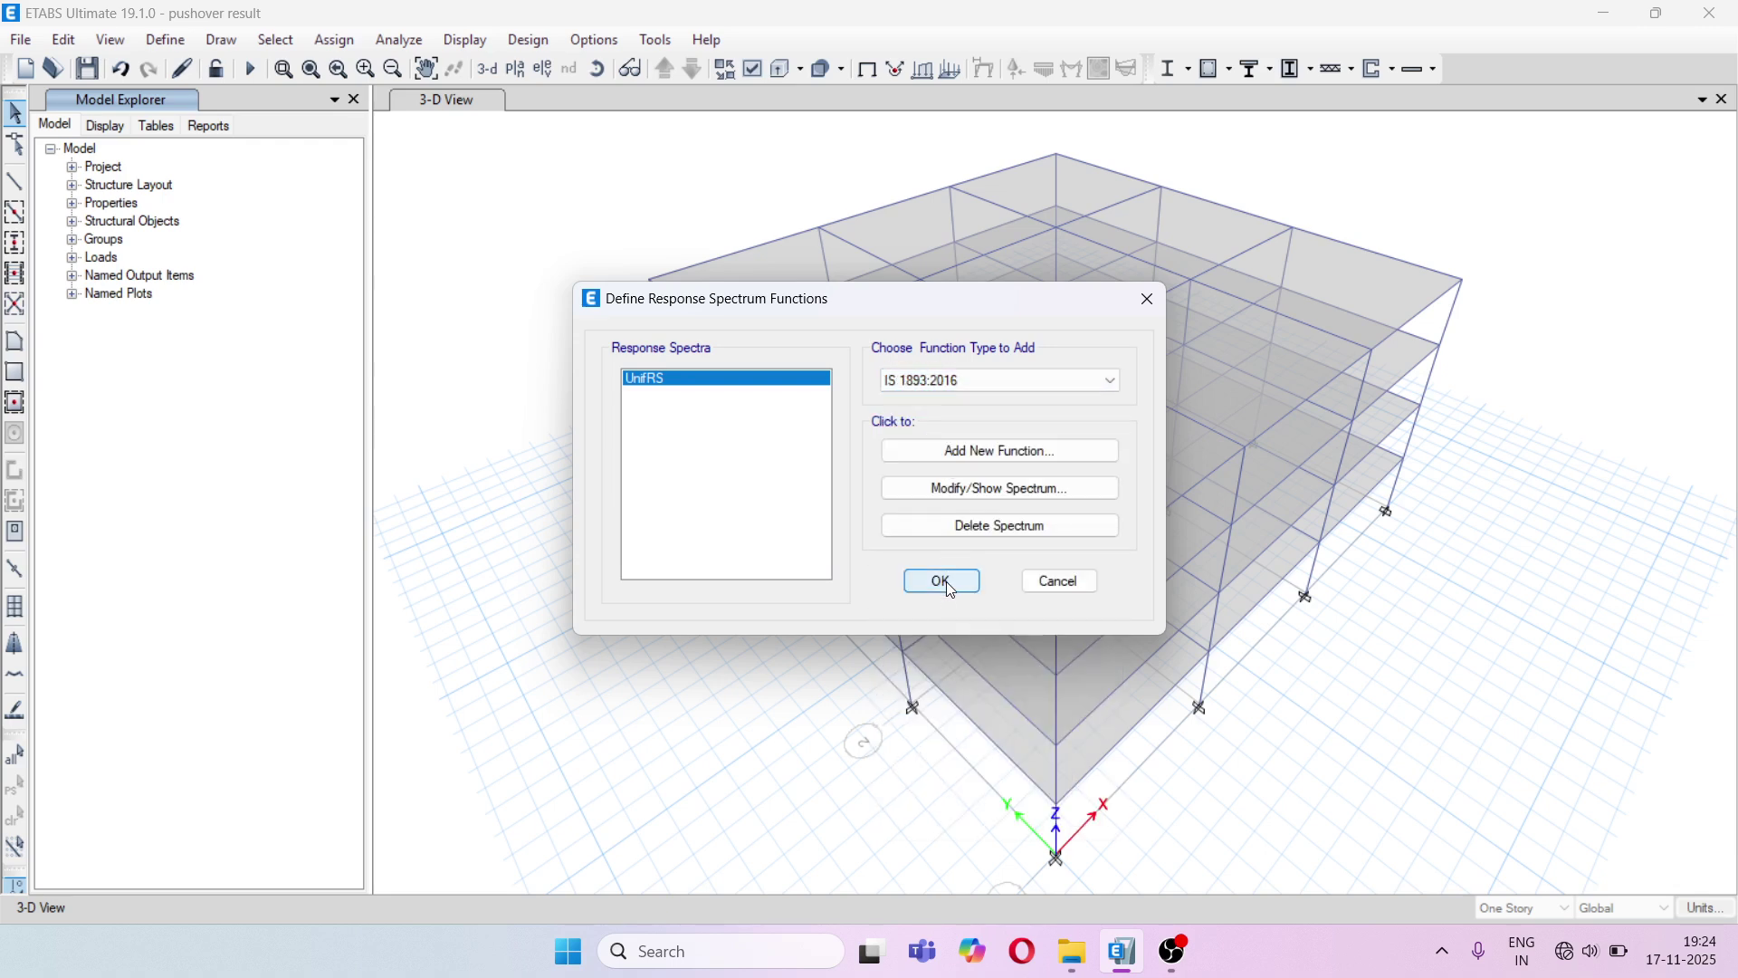
{"action": "left_click", "coordinate": [967, 471]}
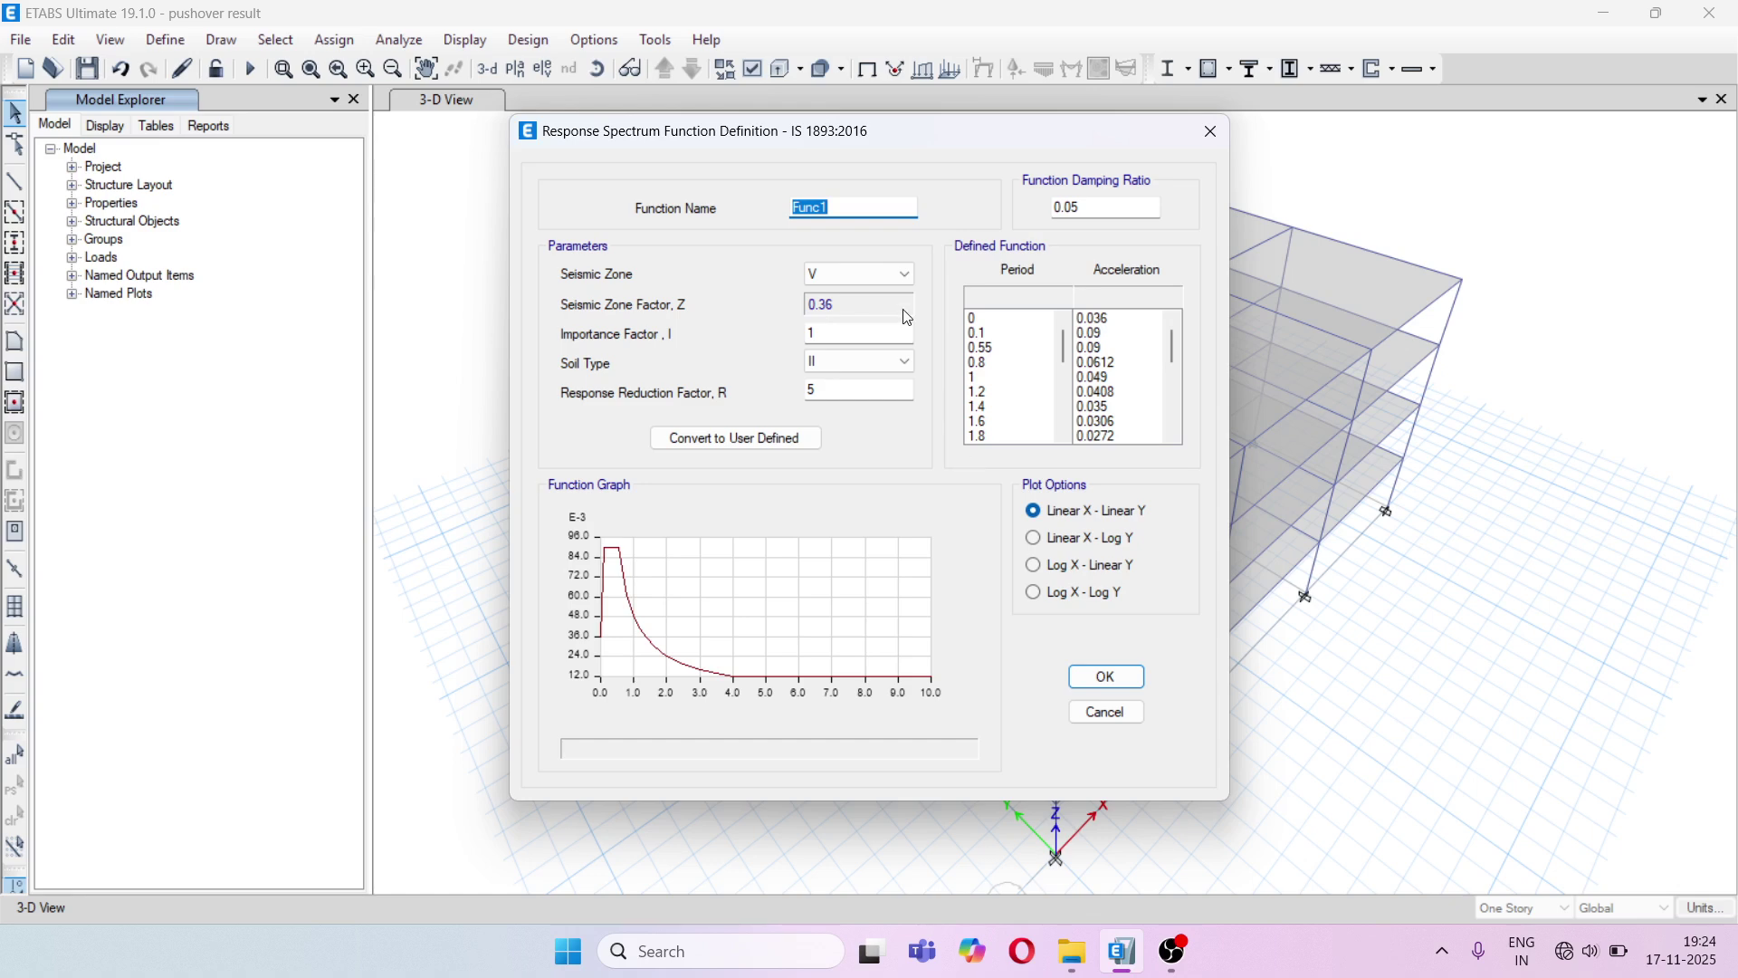
Name the spectrum function ISRS, set seismic zone III and response reduction factor 3, and accept the definition
{"action": "type", "text": "ISRS"}
{"action": "left_click", "coordinate": [882, 276]}
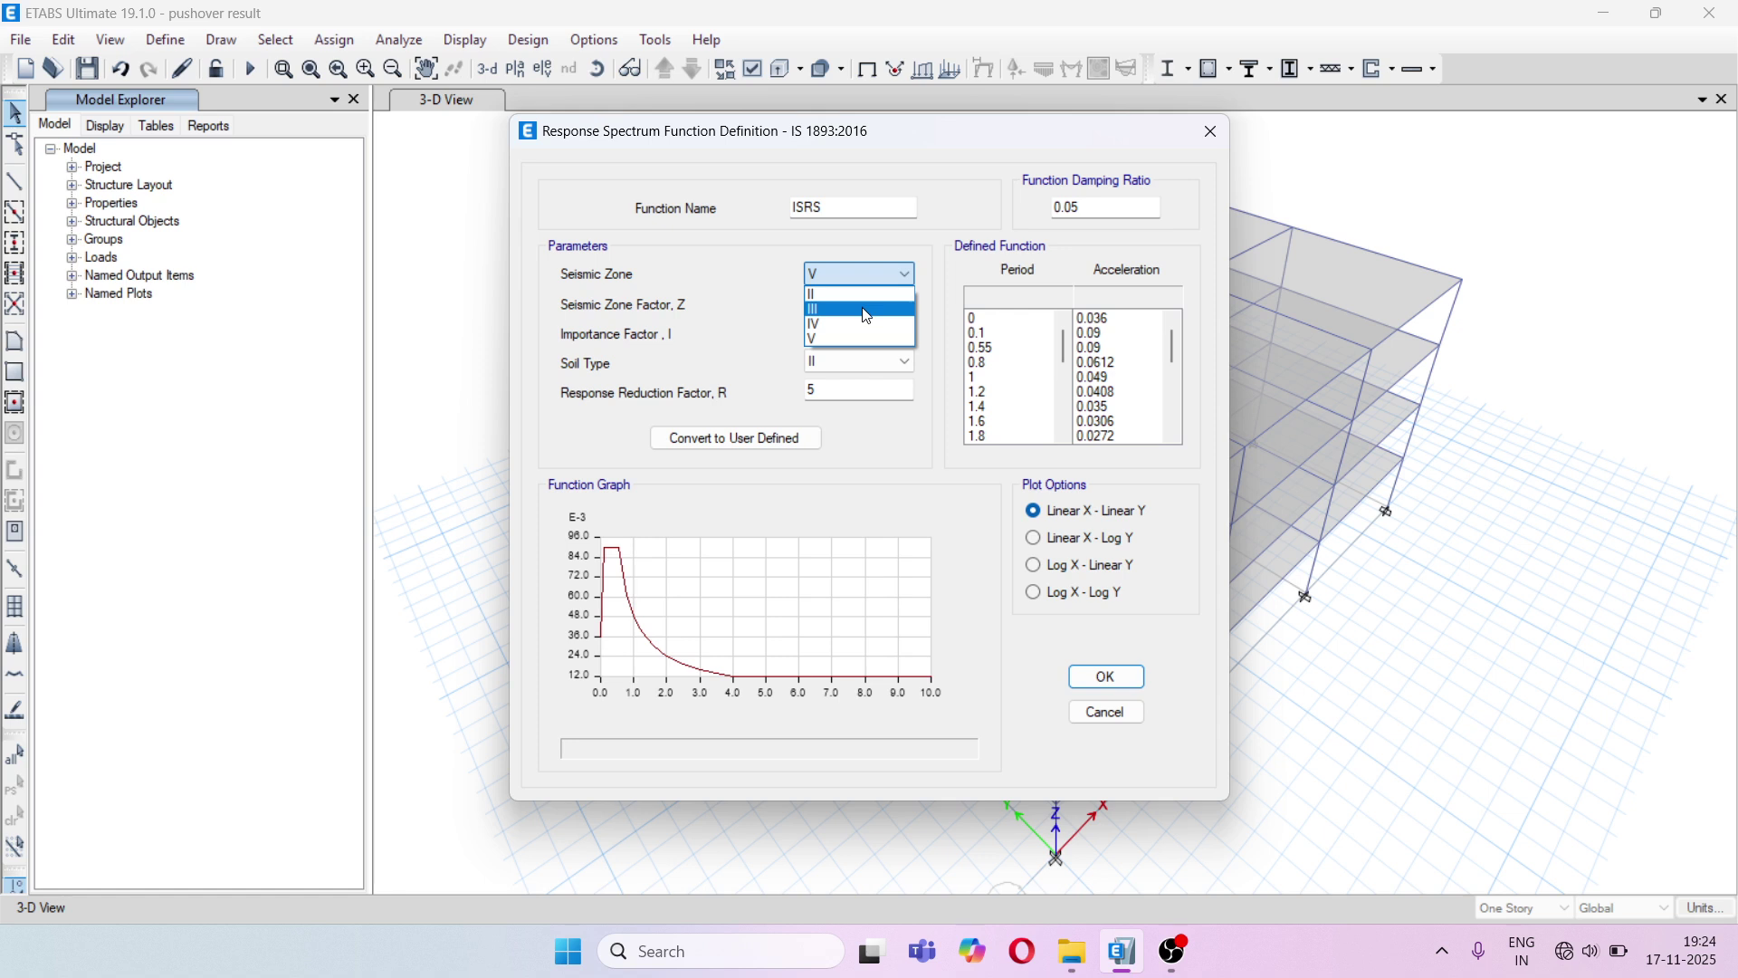
{"action": "left_click", "coordinate": [862, 297]}
{"action": "key", "text": "Tab"}
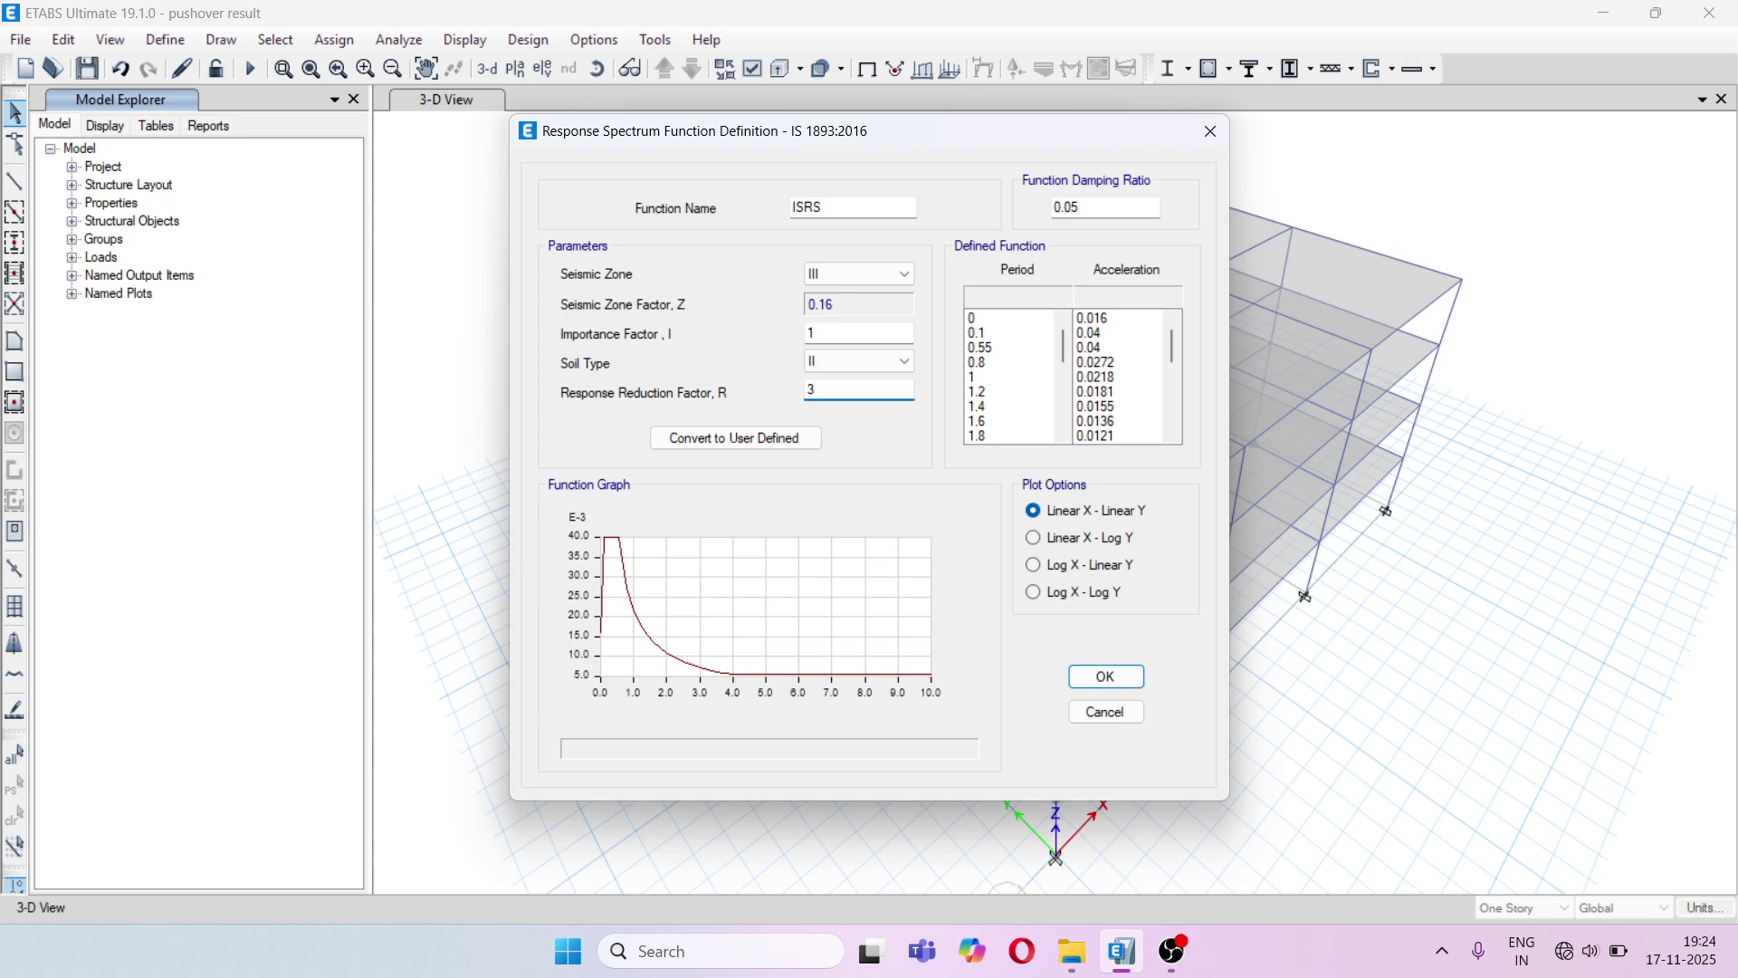
{"action": "left_click", "coordinate": [1104, 678]}
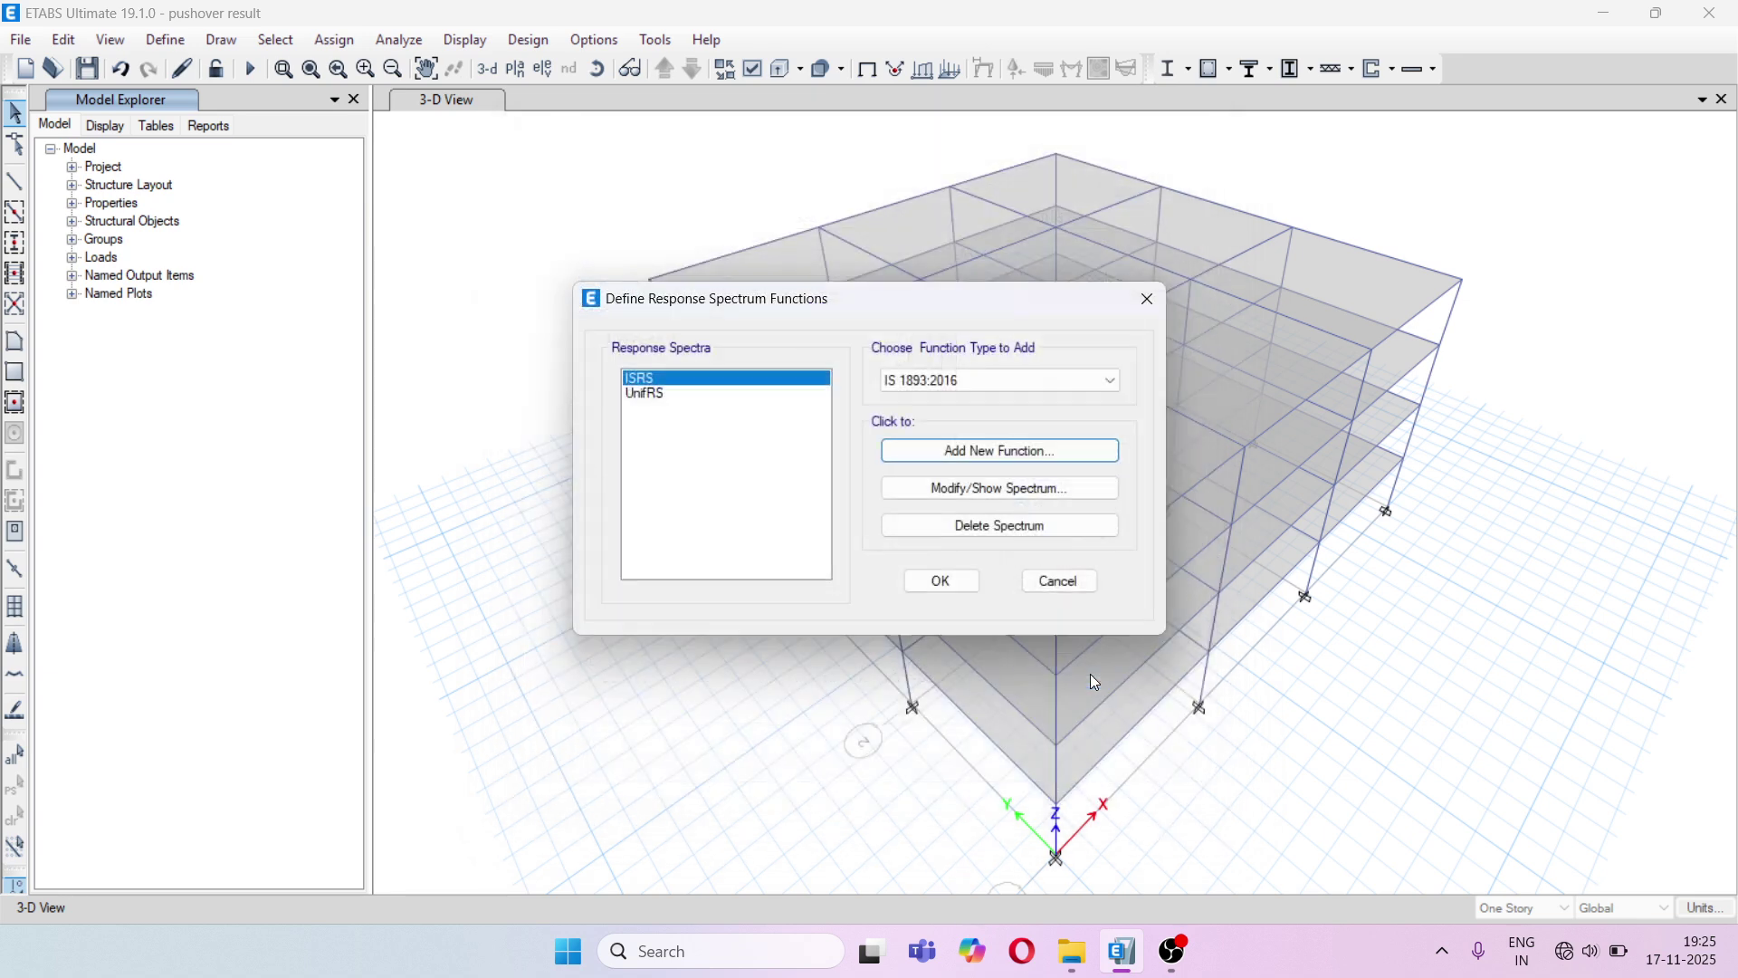
{"action": "left_click", "coordinate": [941, 582]}
Add a new load case named RSPX and set its type to Response Spectrum
{"action": "left_click", "coordinate": [163, 40]}
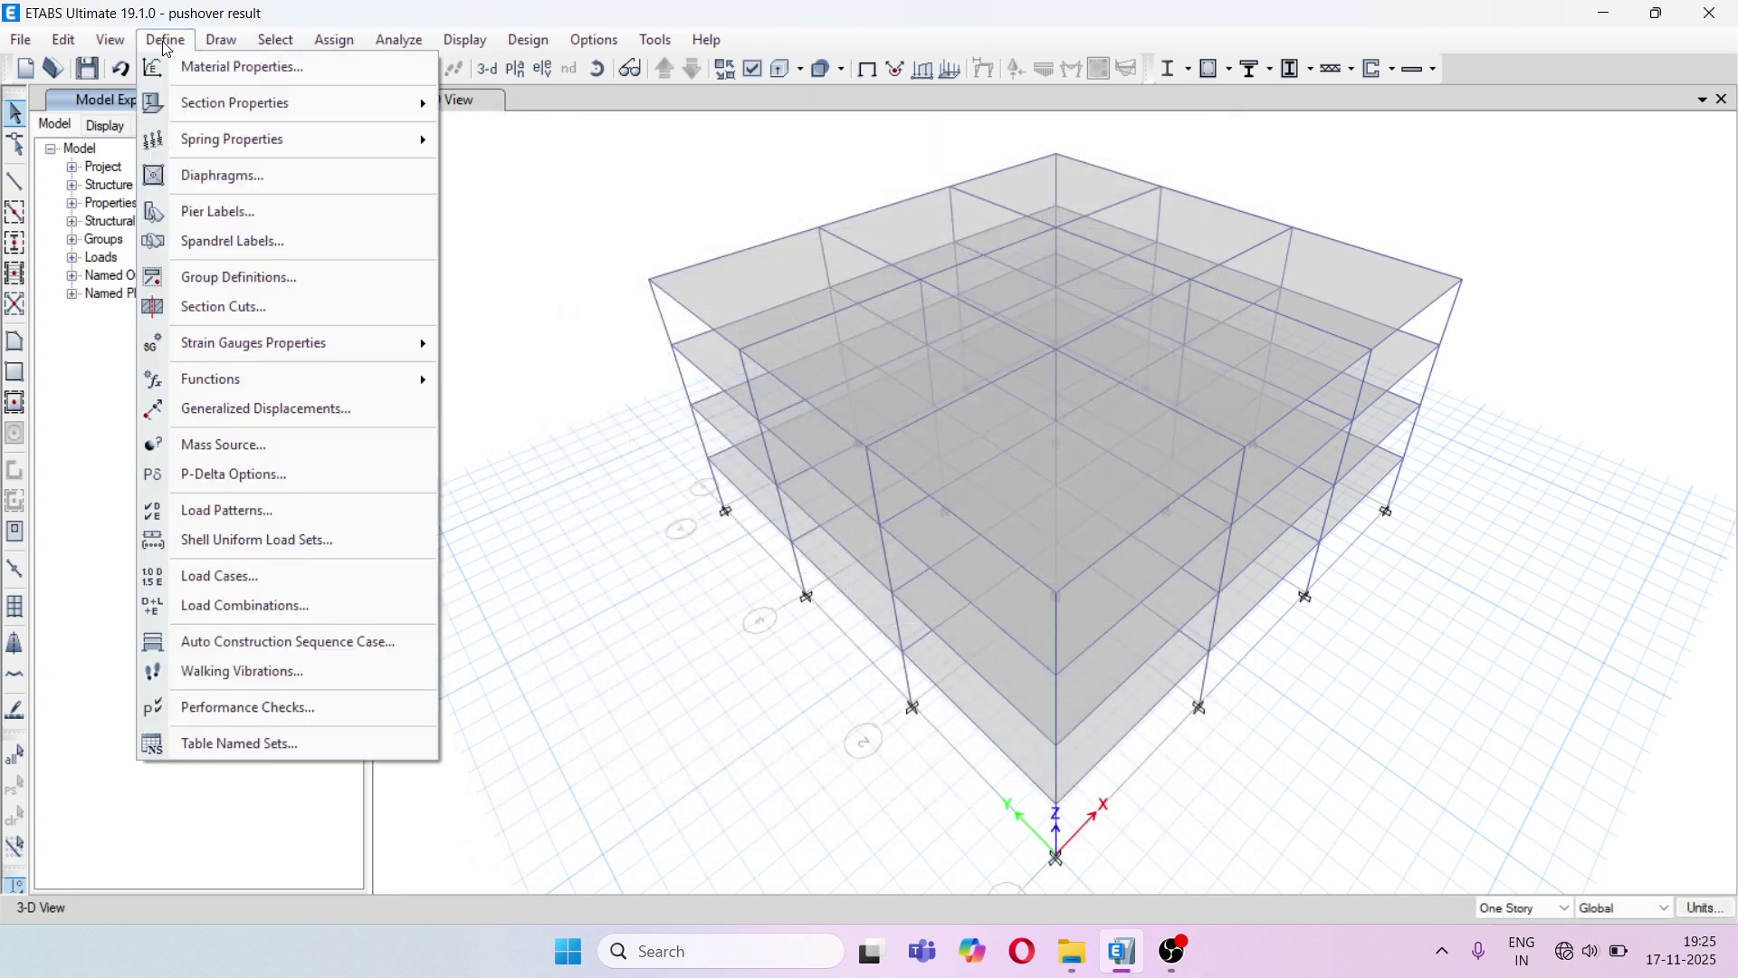
{"action": "left_click", "coordinate": [290, 589]}
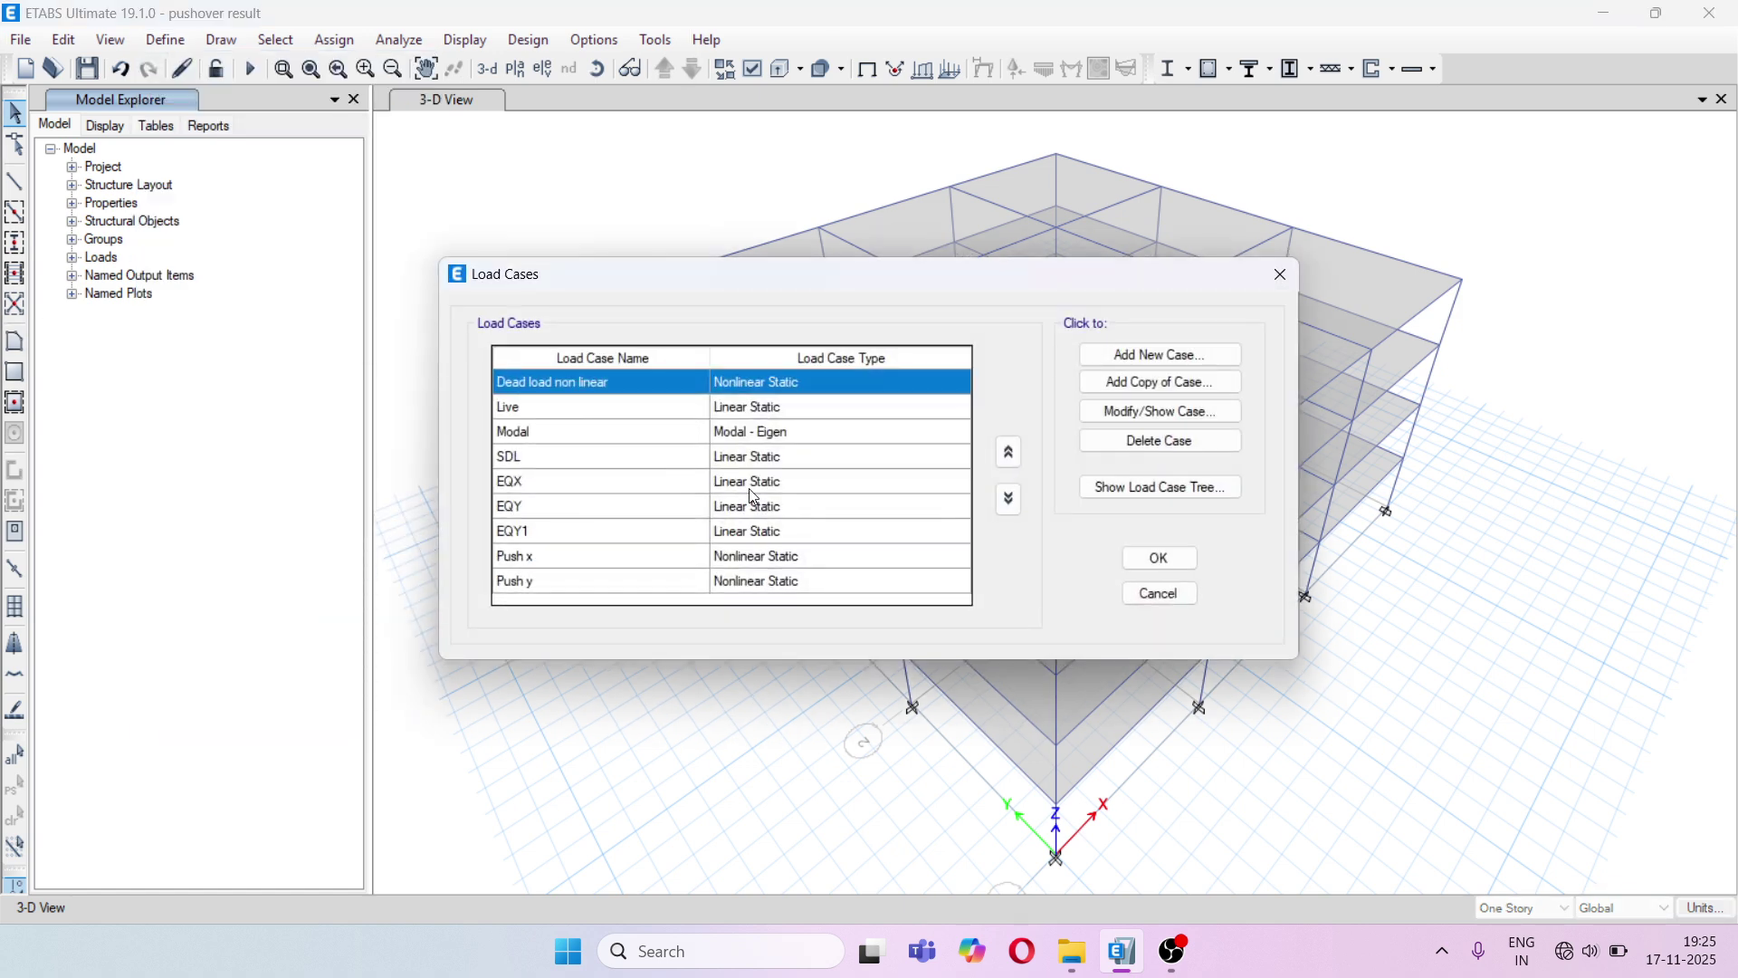
{"action": "left_click", "coordinate": [1136, 358]}
{"action": "type", "text": "R"}
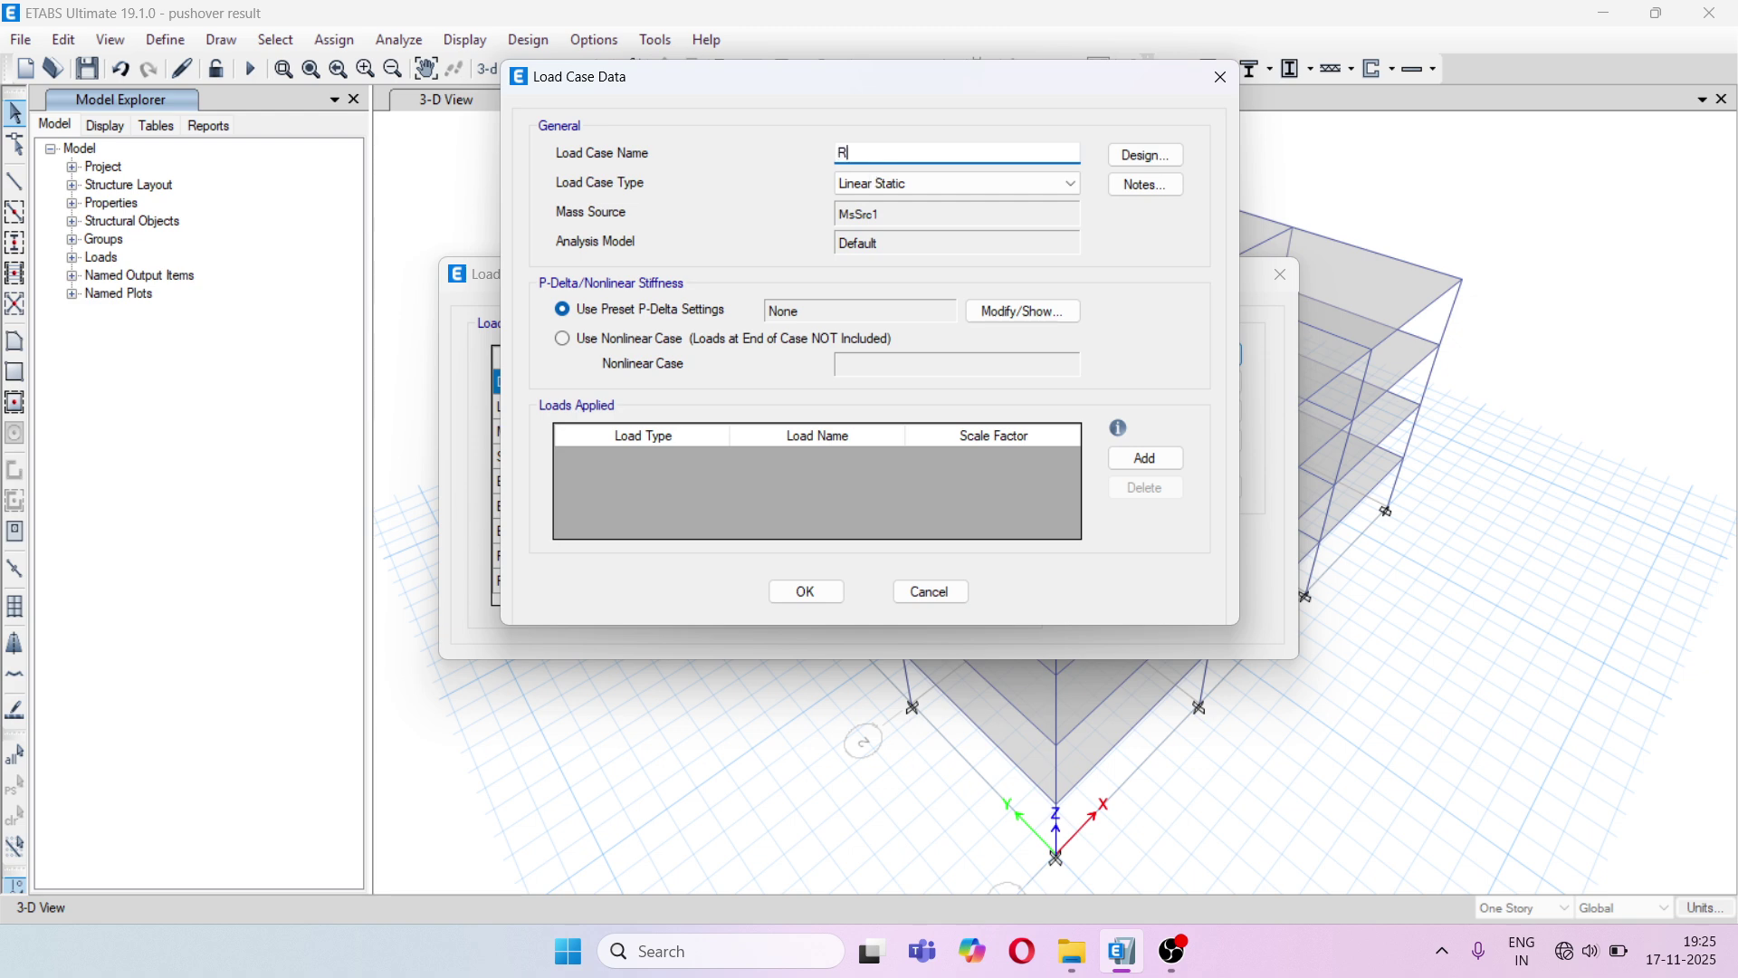
{"action": "type", "text": "SPX"}
{"action": "left_click", "coordinate": [909, 191]}
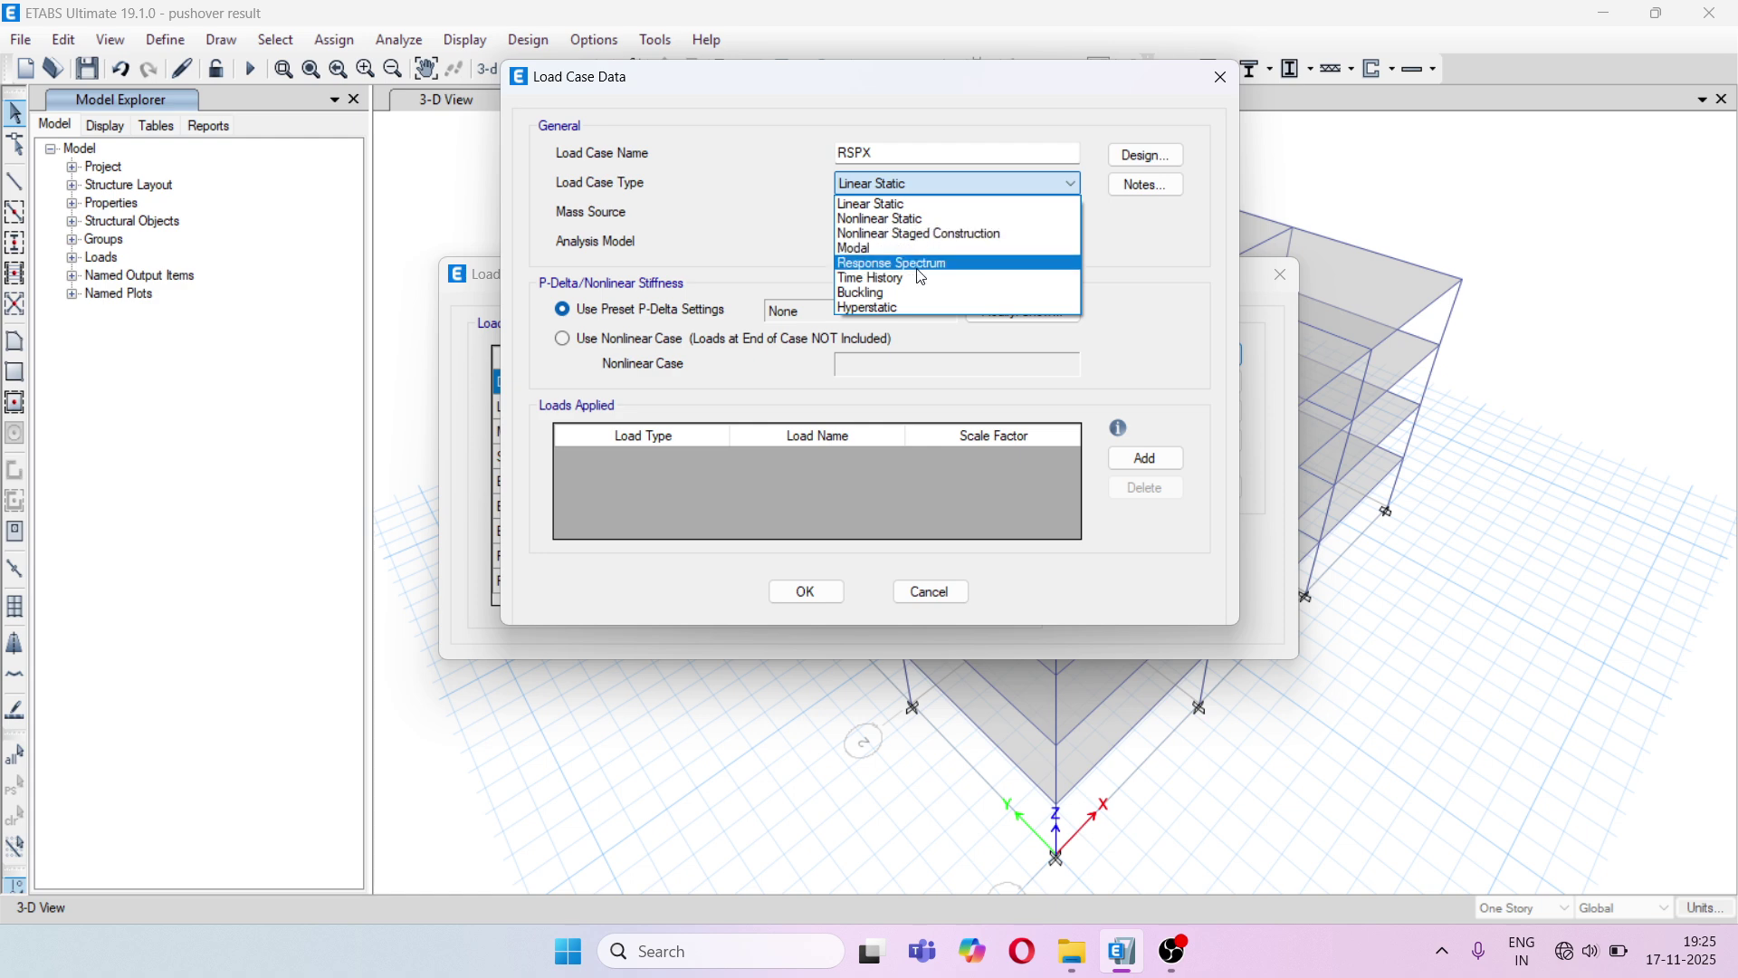
{"action": "left_click", "coordinate": [916, 264]}
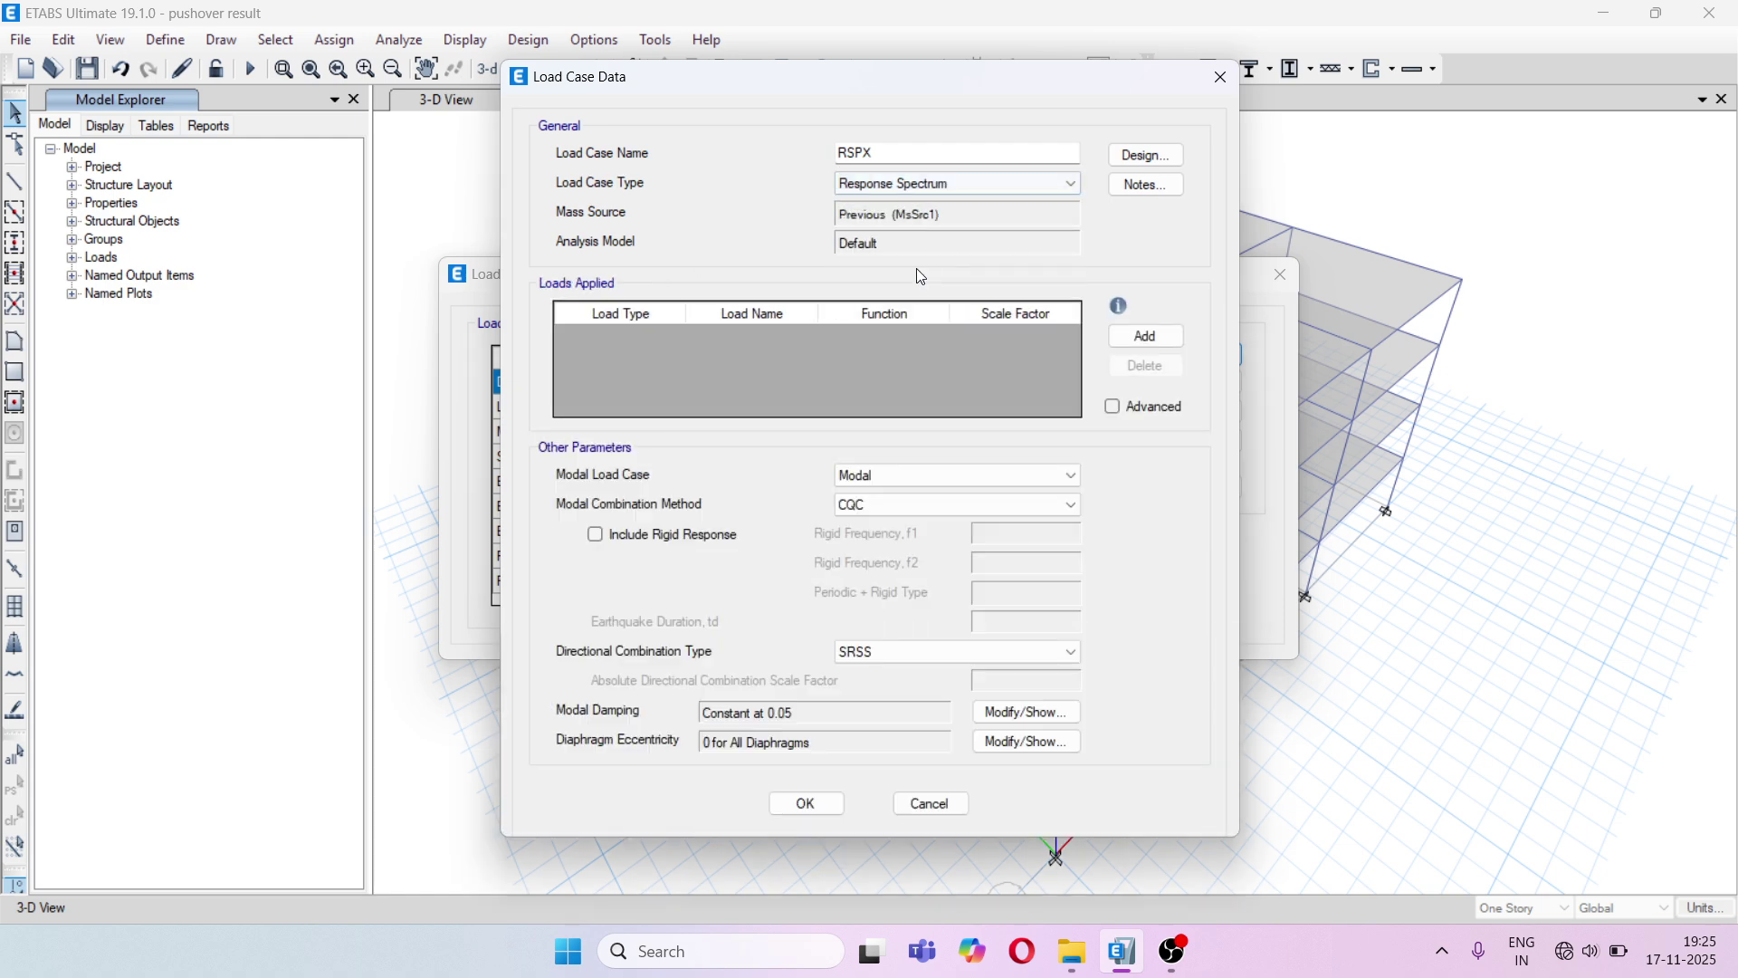
Apply a U1 acceleration load with the ISRS function to the RSPX case and save the load cases
{"action": "left_click", "coordinate": [1145, 336]}
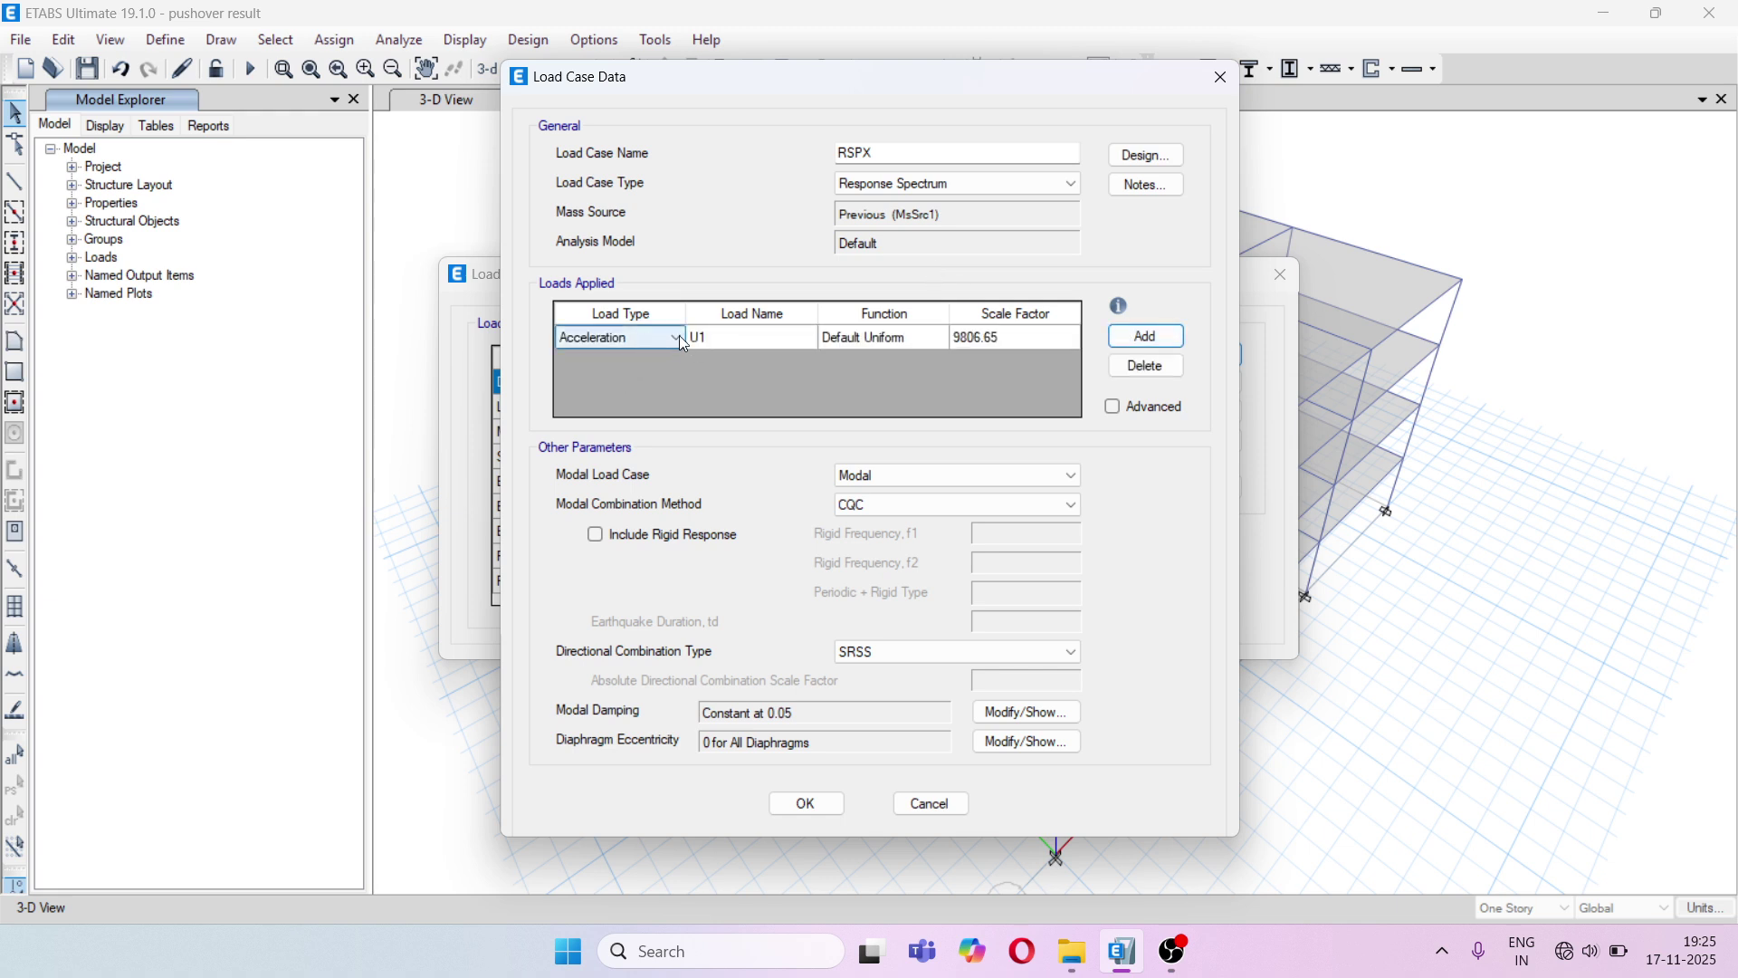
{"action": "left_click", "coordinate": [860, 340]}
{"action": "left_click", "coordinate": [938, 338]}
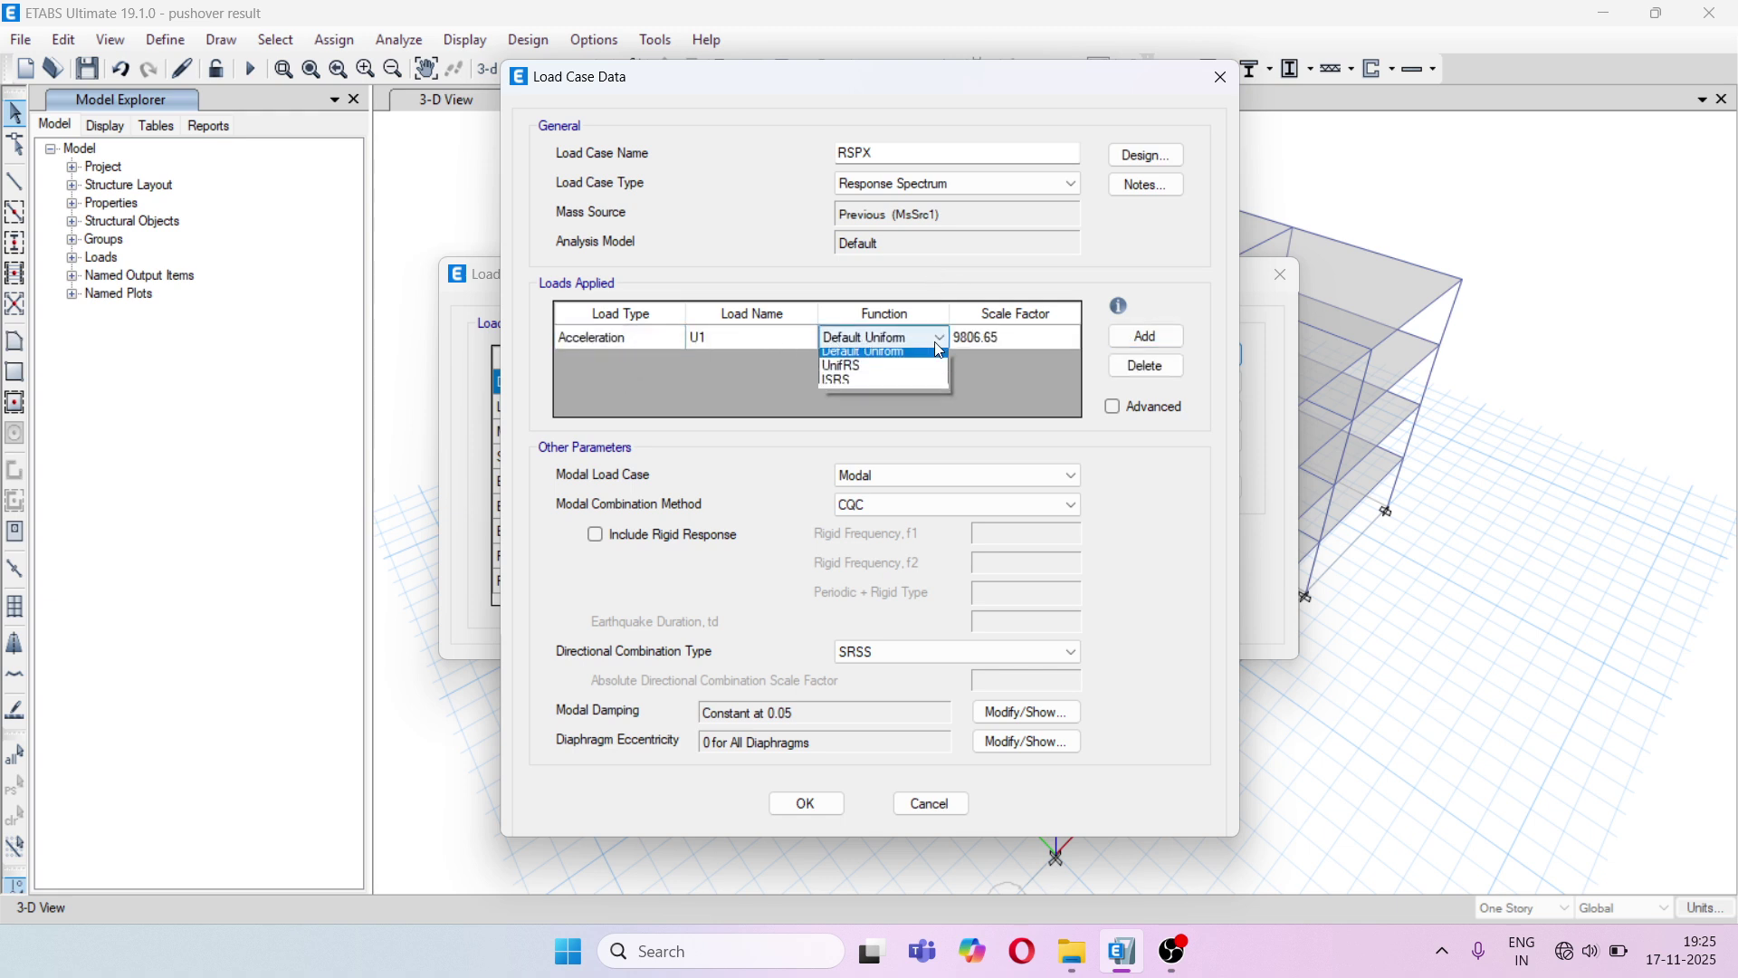
{"action": "left_click", "coordinate": [877, 383]}
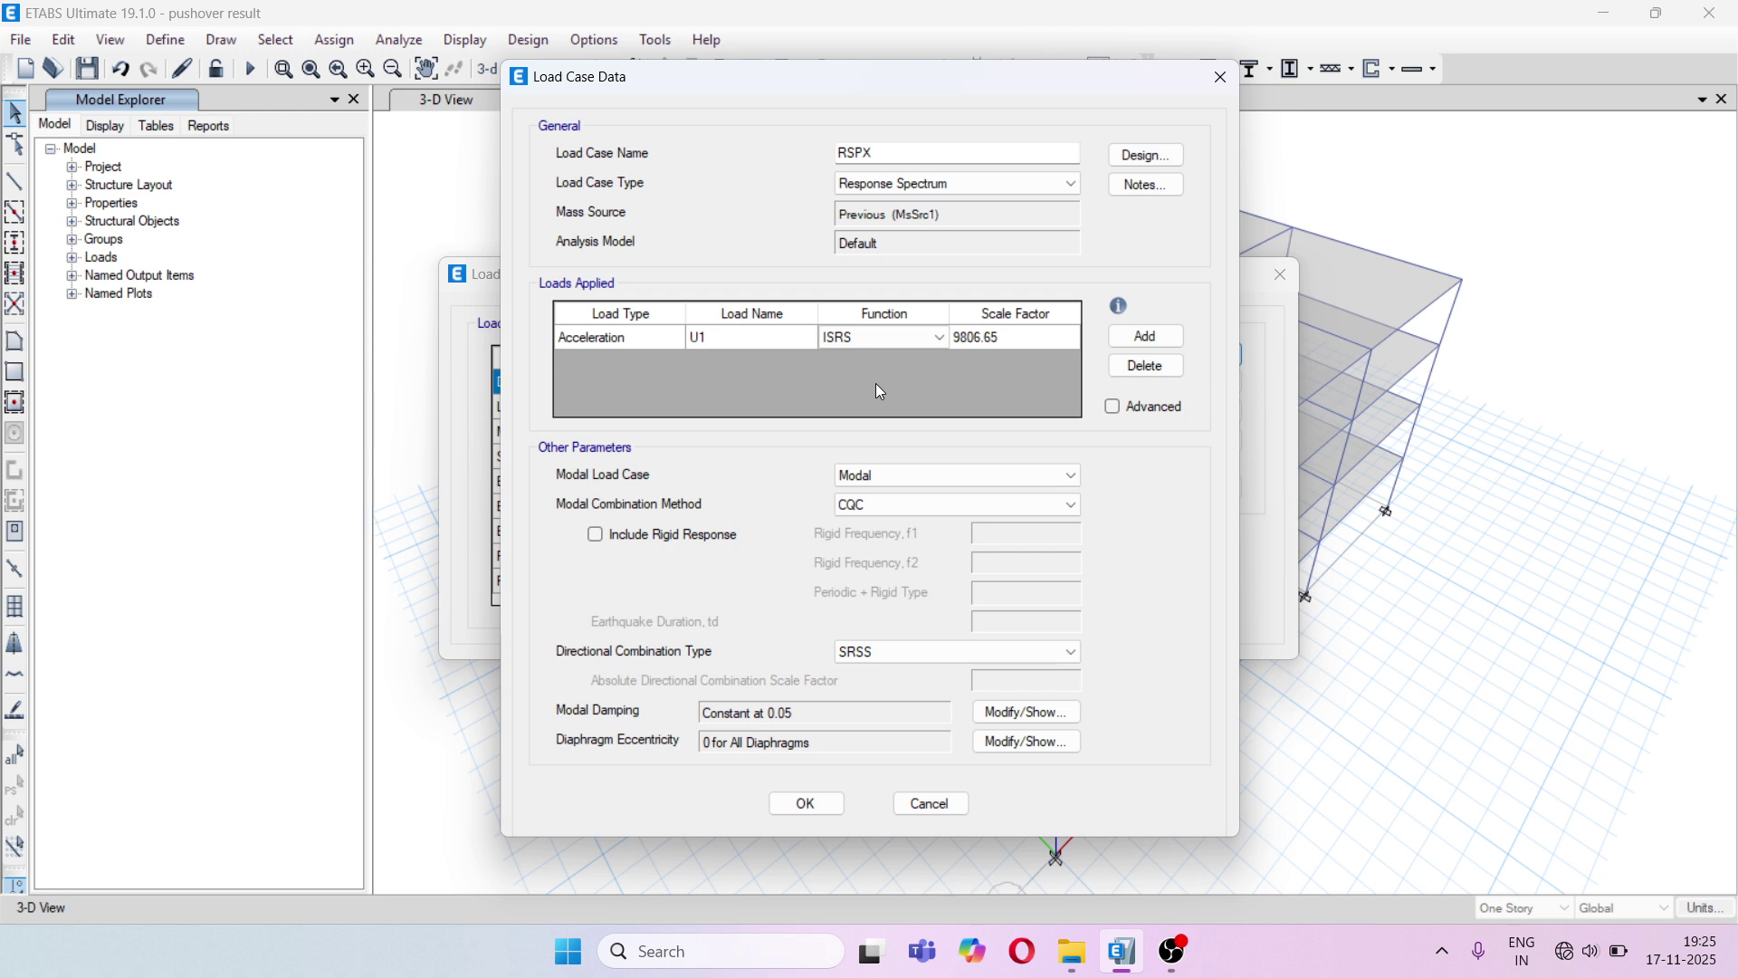
{"action": "left_click", "coordinate": [835, 812]}
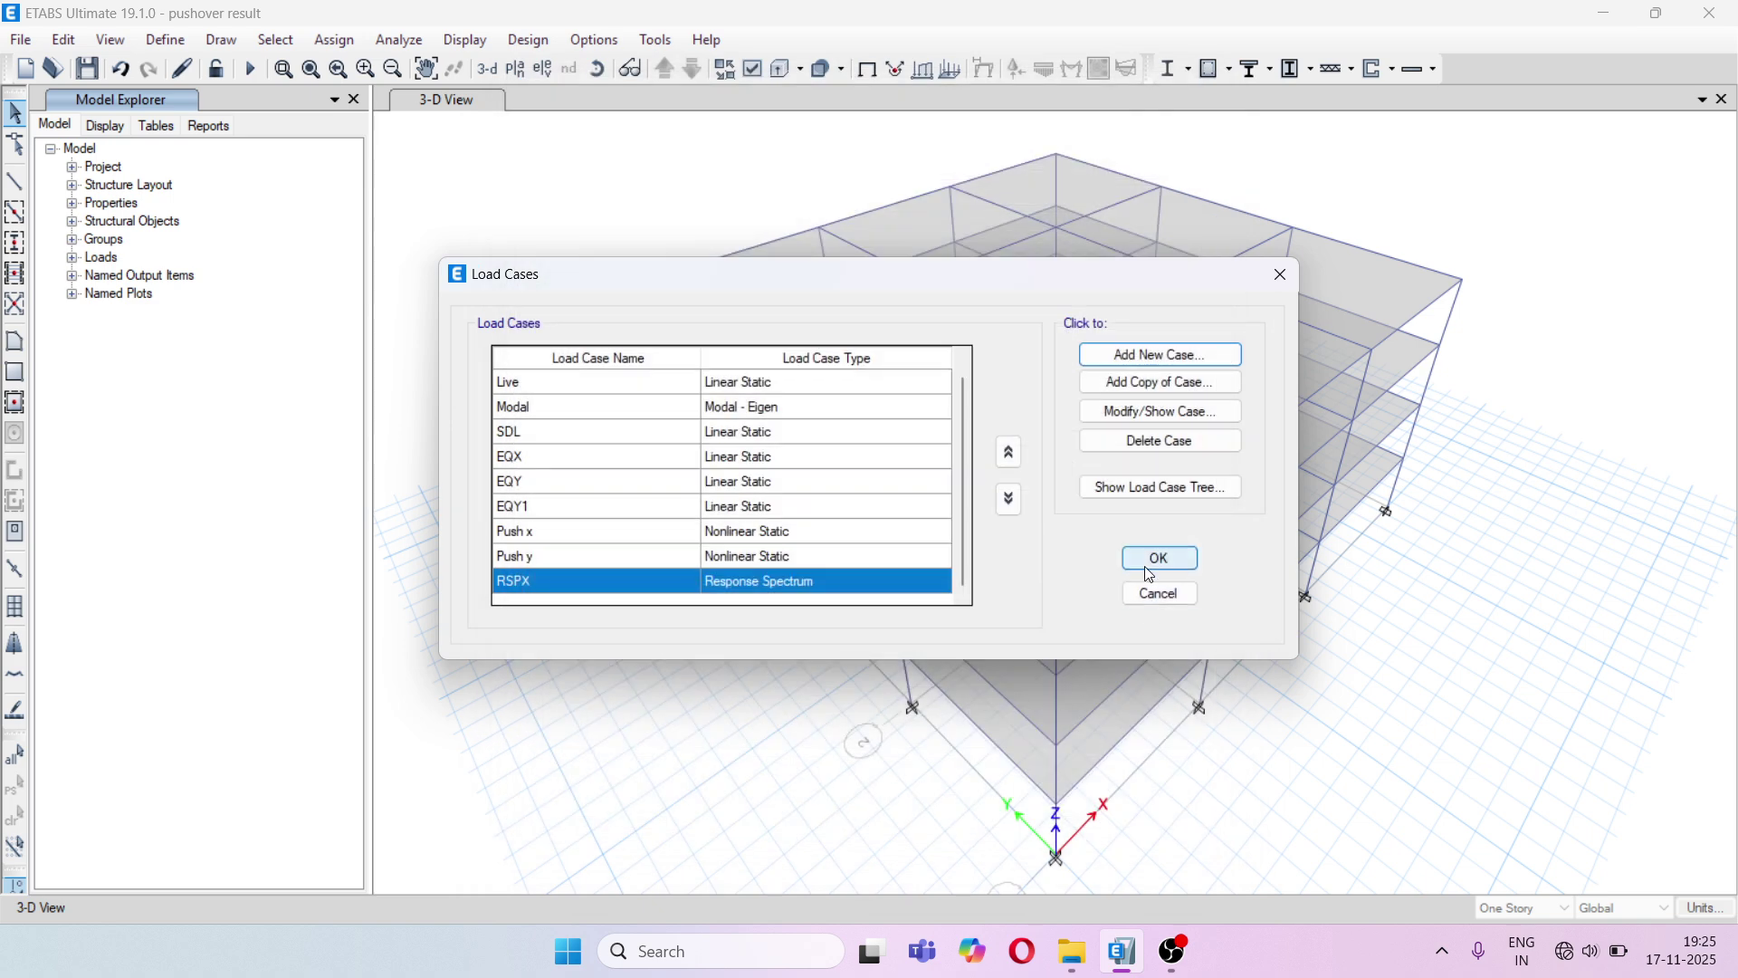
{"action": "left_click", "coordinate": [1159, 559]}
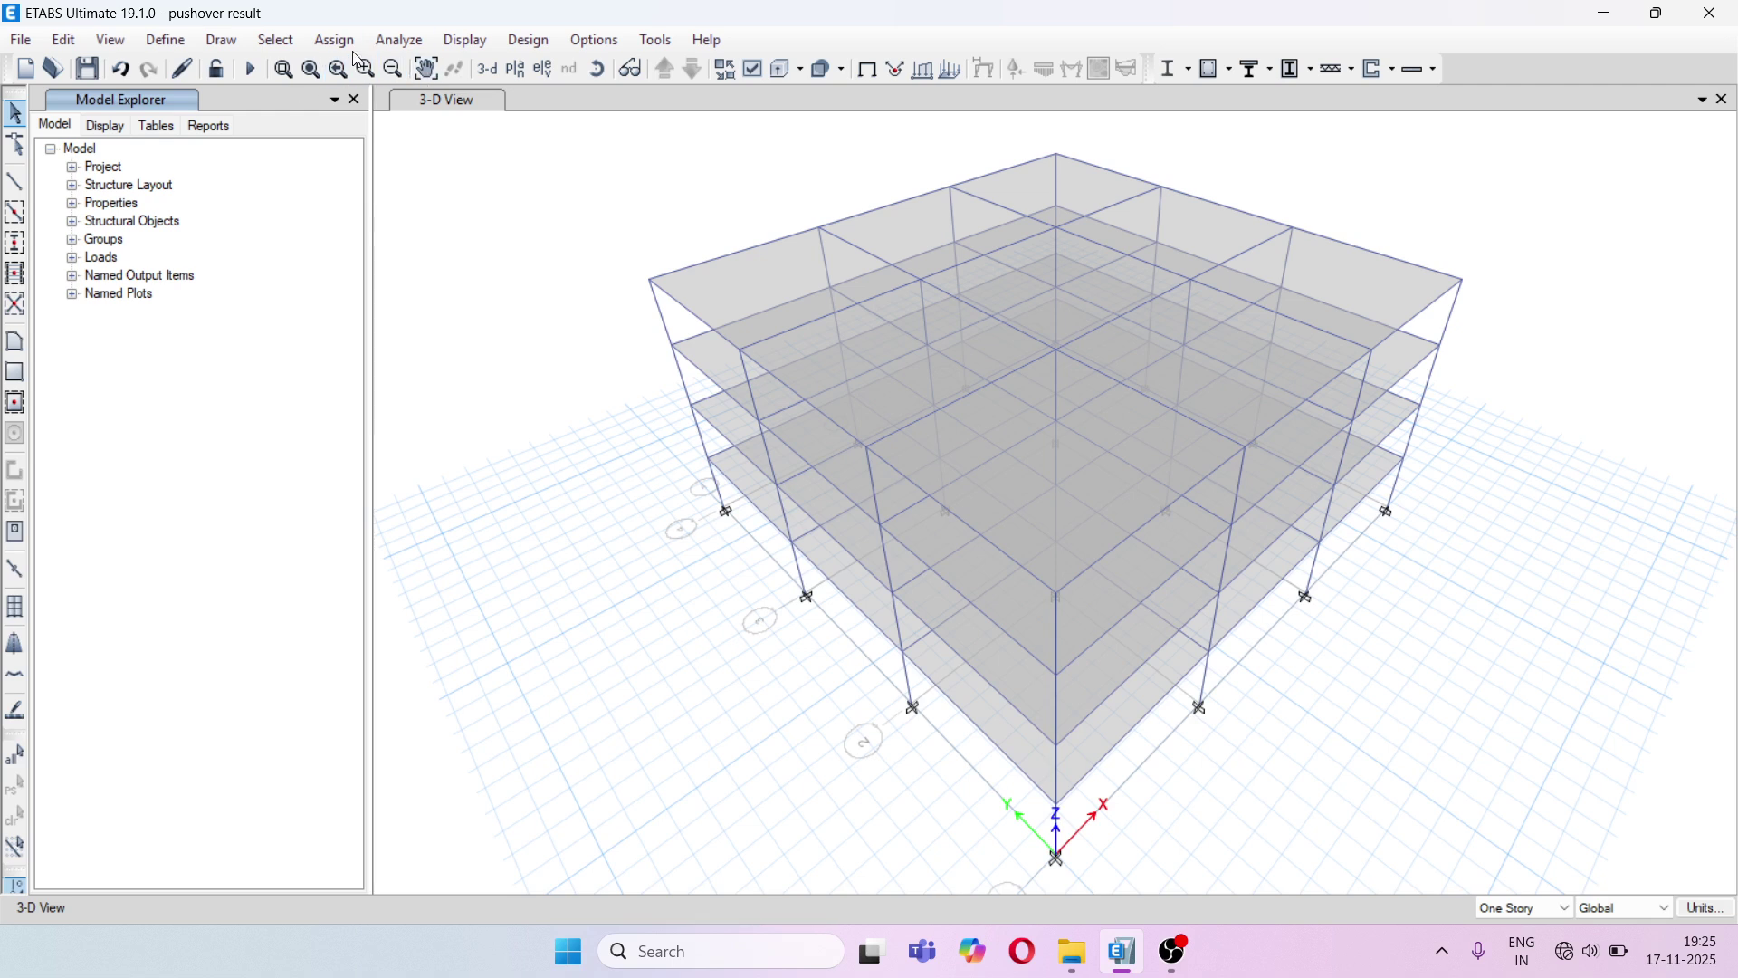
Set all load cases to not run, except the Modal case, which is set to run
{"action": "left_click", "coordinate": [400, 42]}
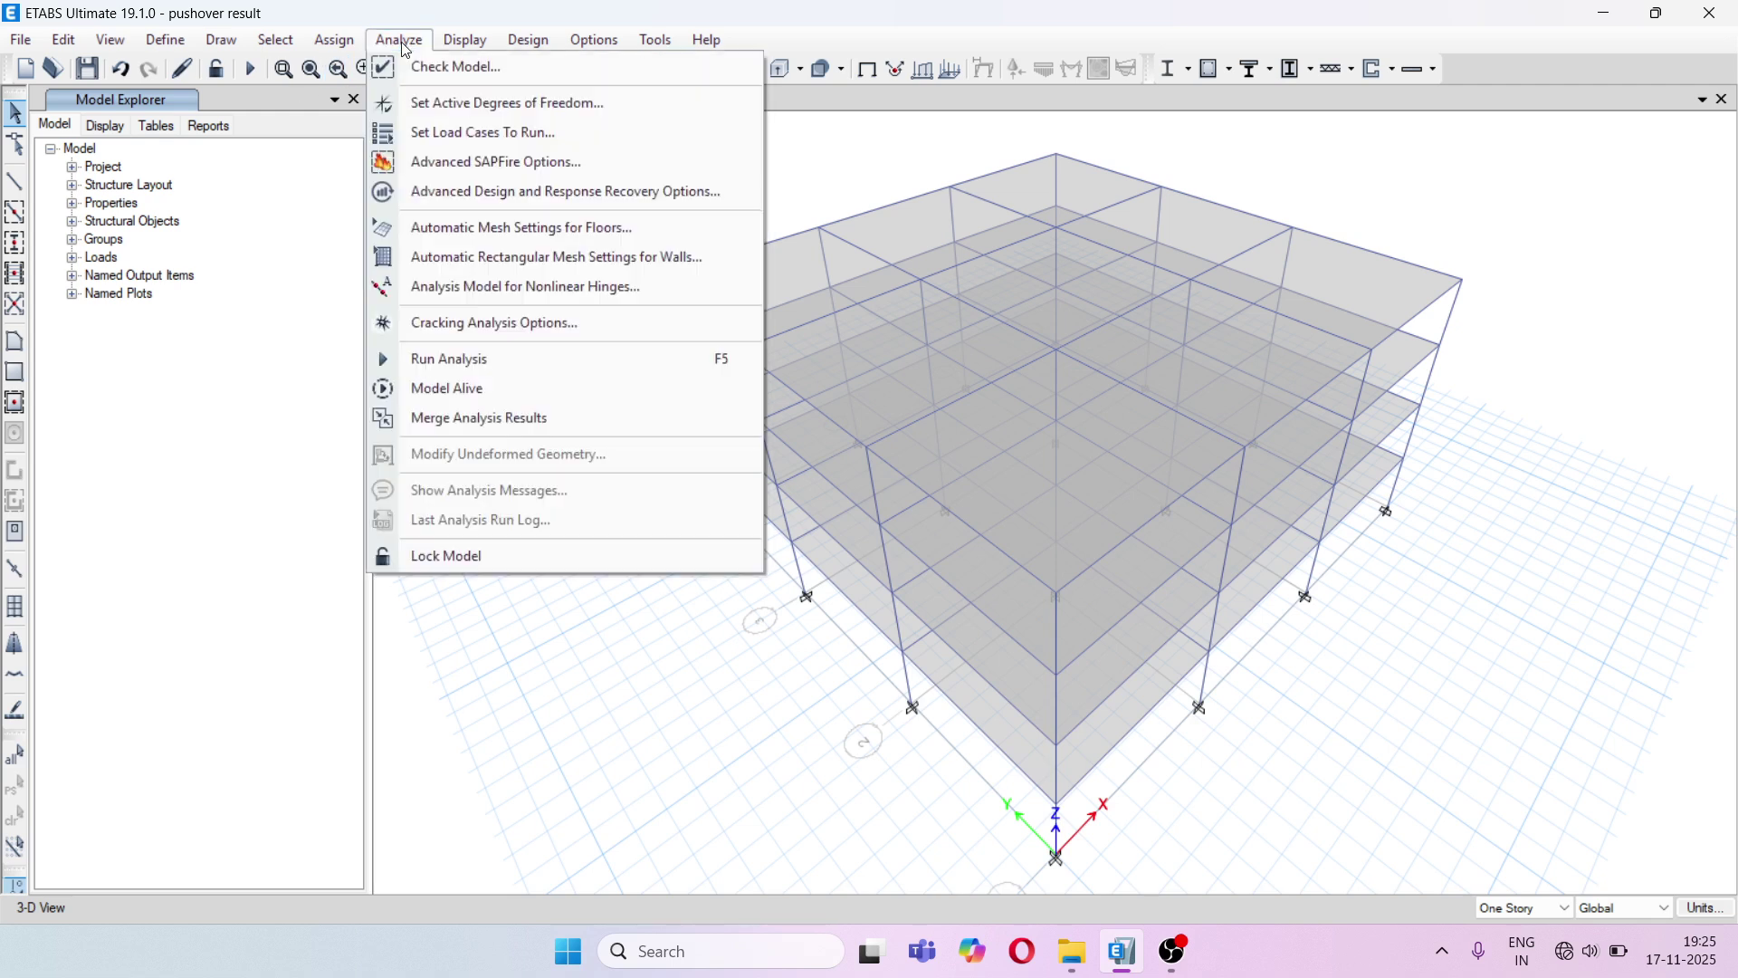
{"action": "left_click", "coordinate": [482, 145]}
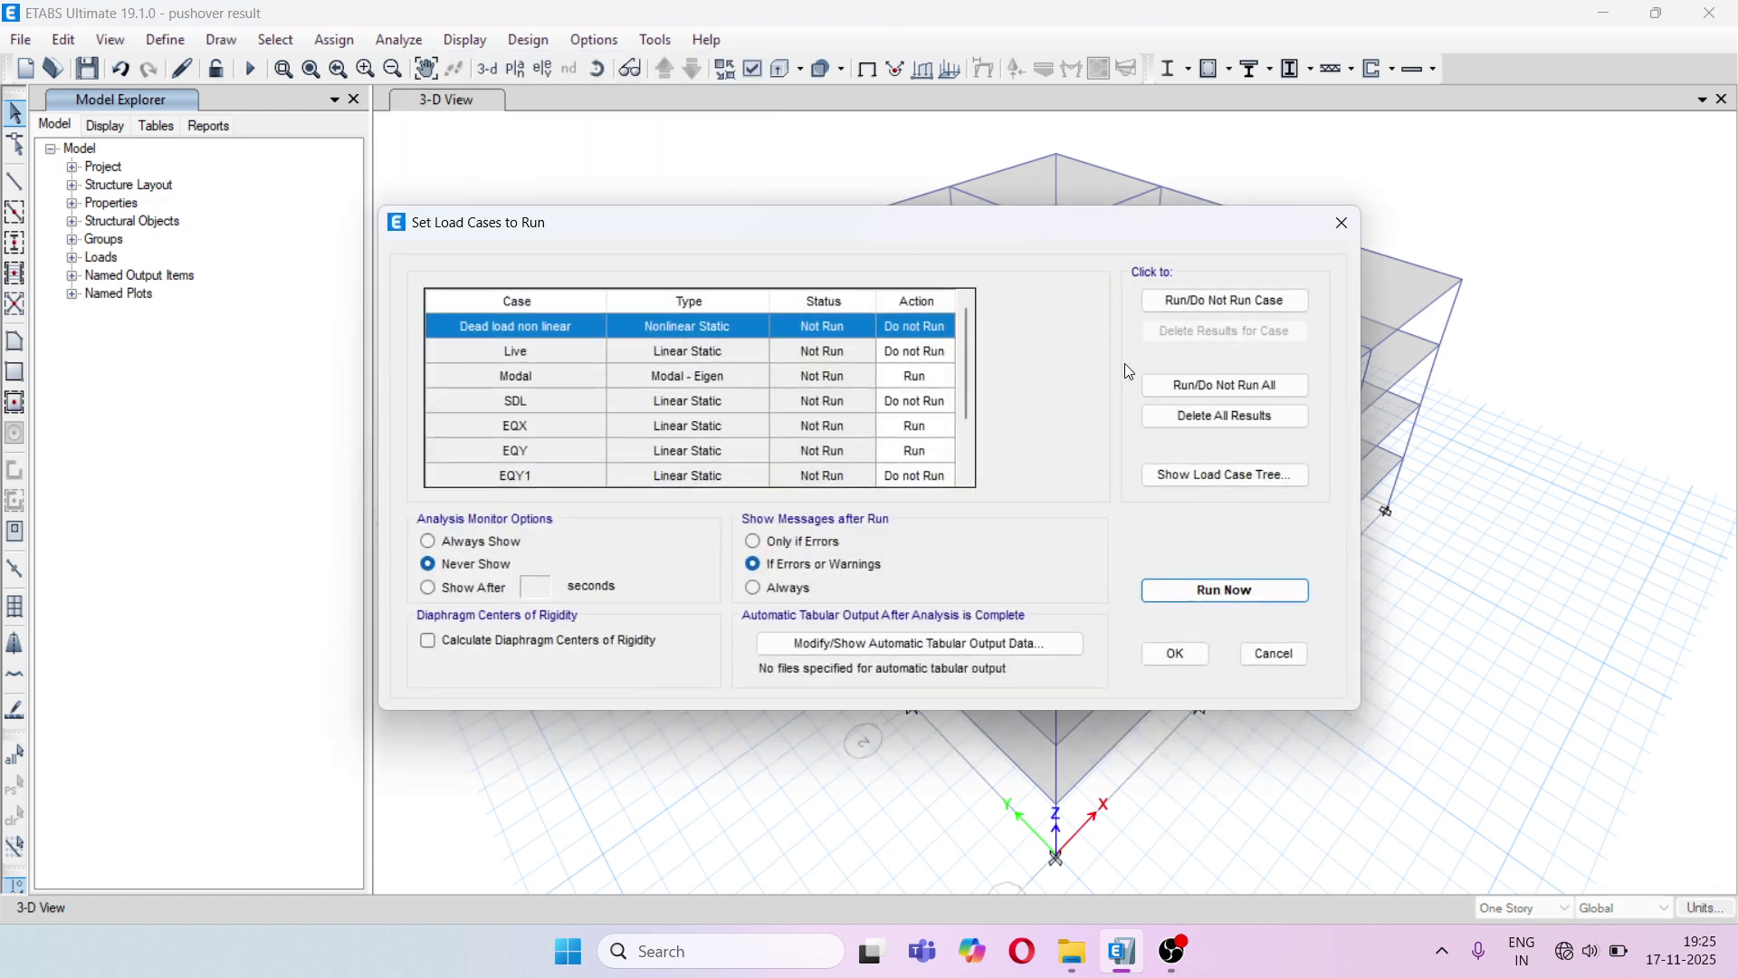
{"action": "left_click", "coordinate": [1199, 402]}
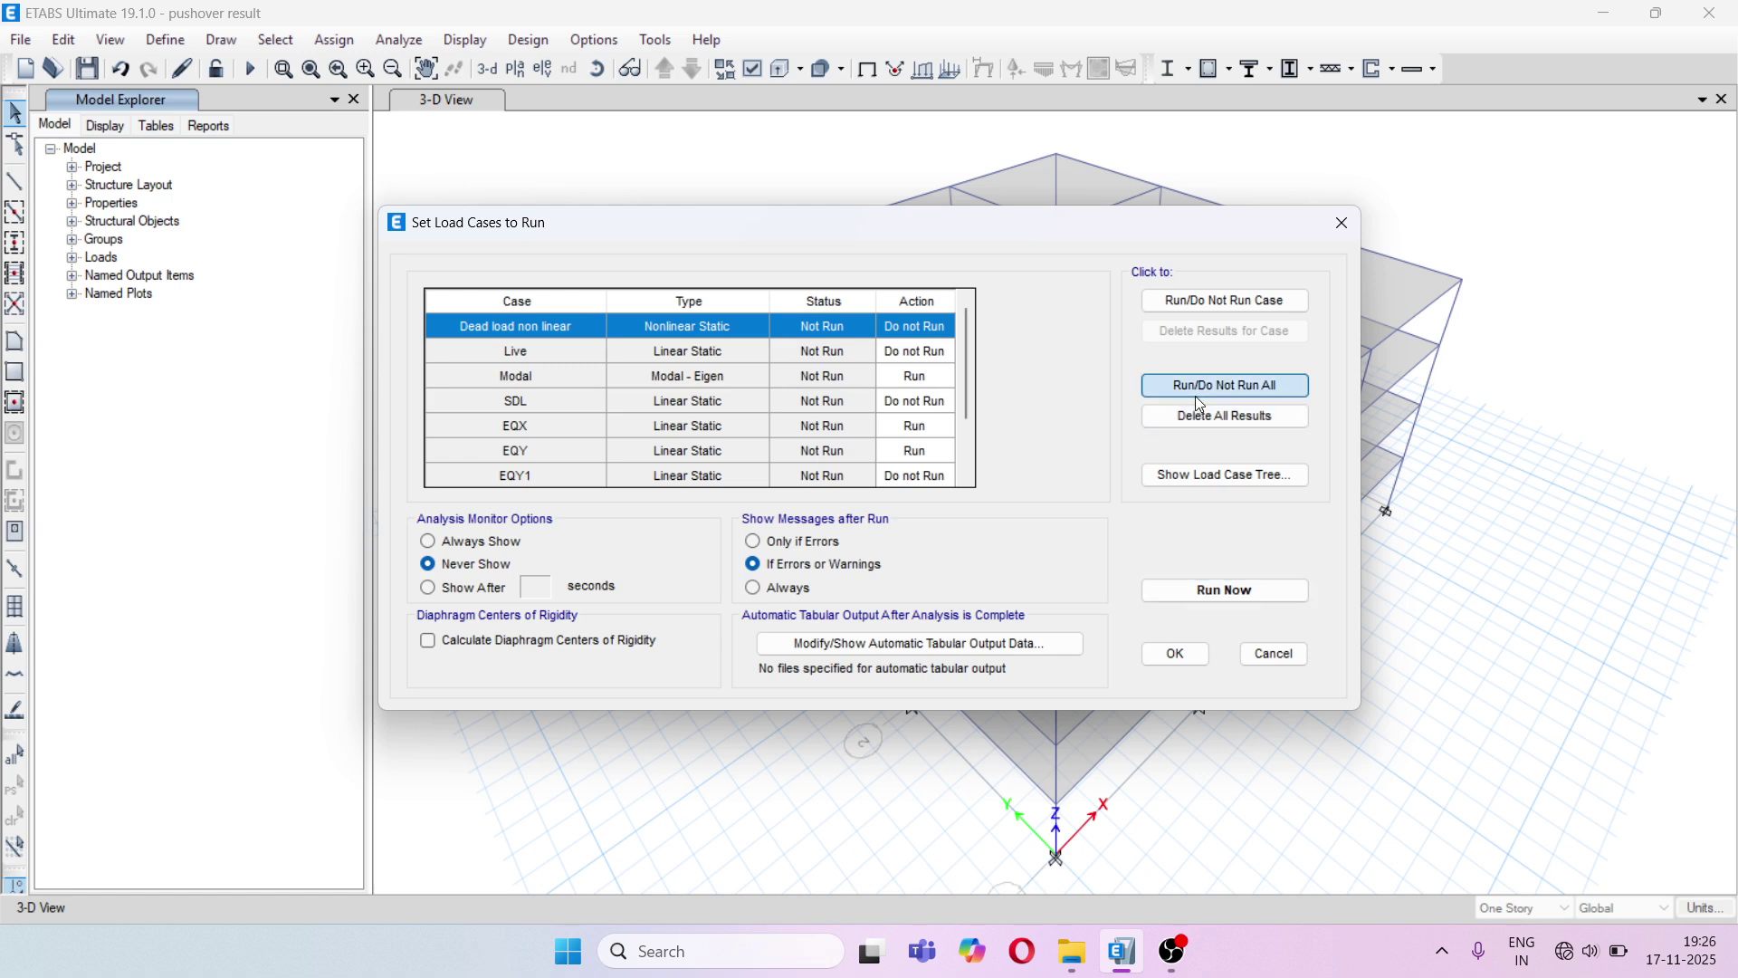
{"action": "left_click", "coordinate": [895, 374]}
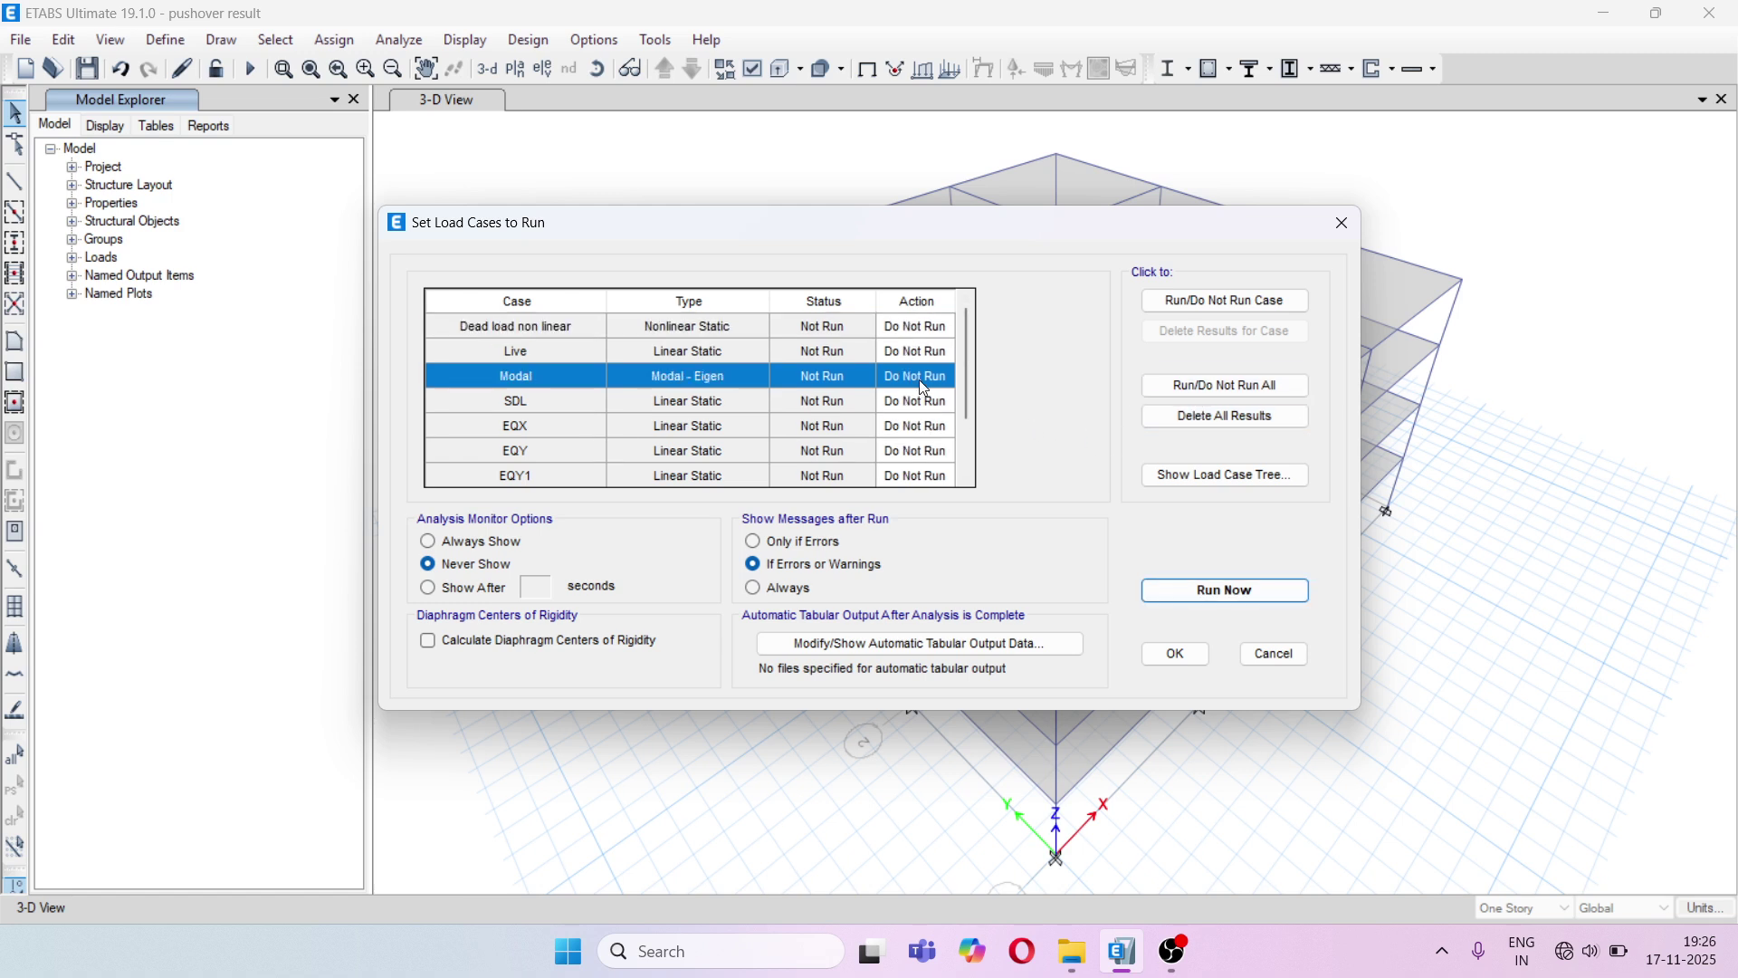
{"action": "left_click", "coordinate": [1177, 302]}
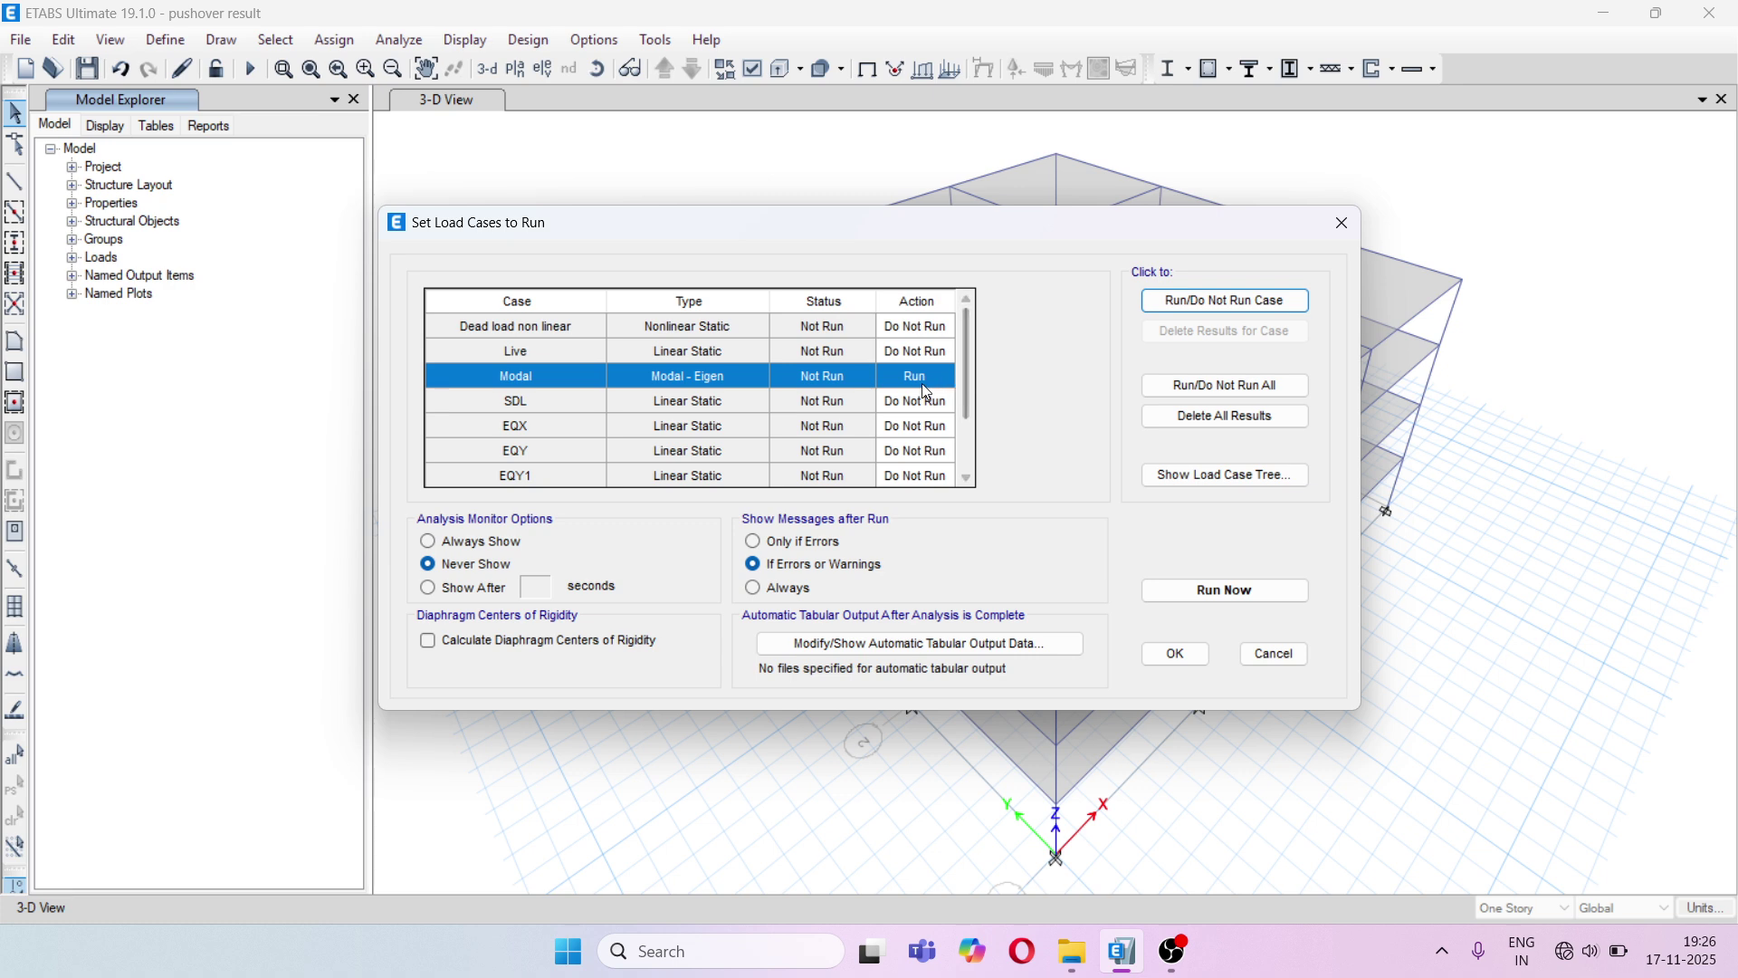
Set the RSPX and EQX load cases to run as well and run the analysis
{"action": "scroll", "coordinate": [922, 383], "scroll_direction": "down", "scroll_amount": 2}
{"action": "left_click", "coordinate": [923, 448]}
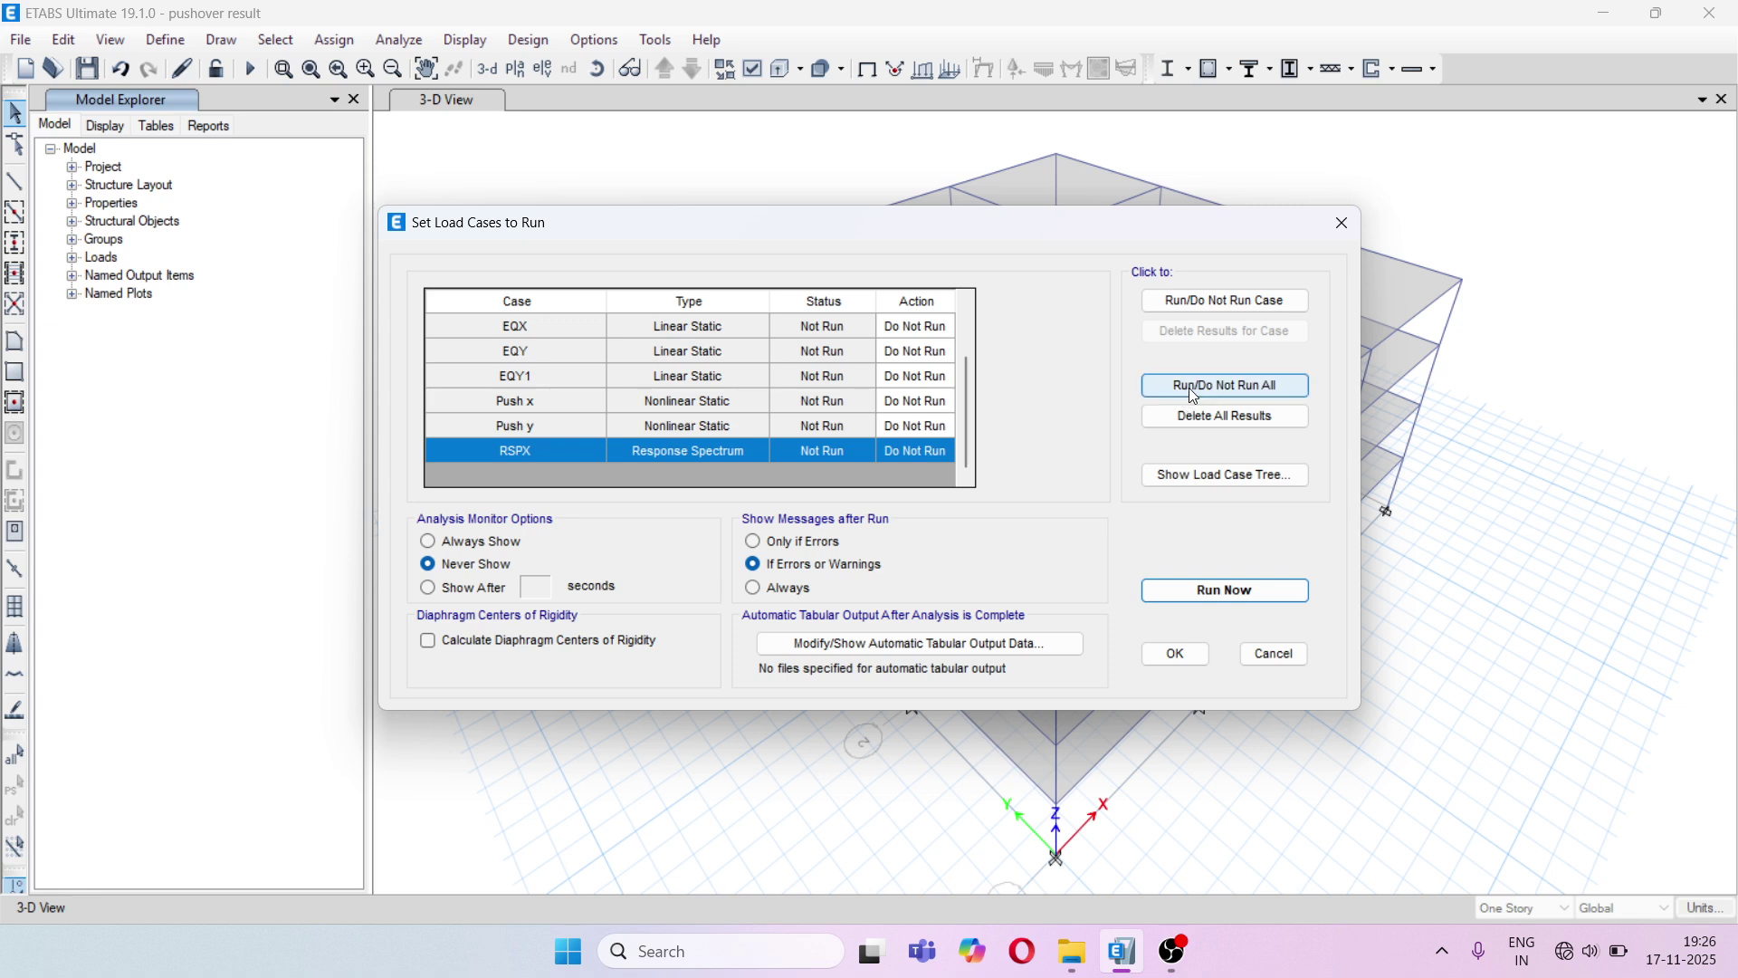
{"action": "left_click", "coordinate": [1202, 301]}
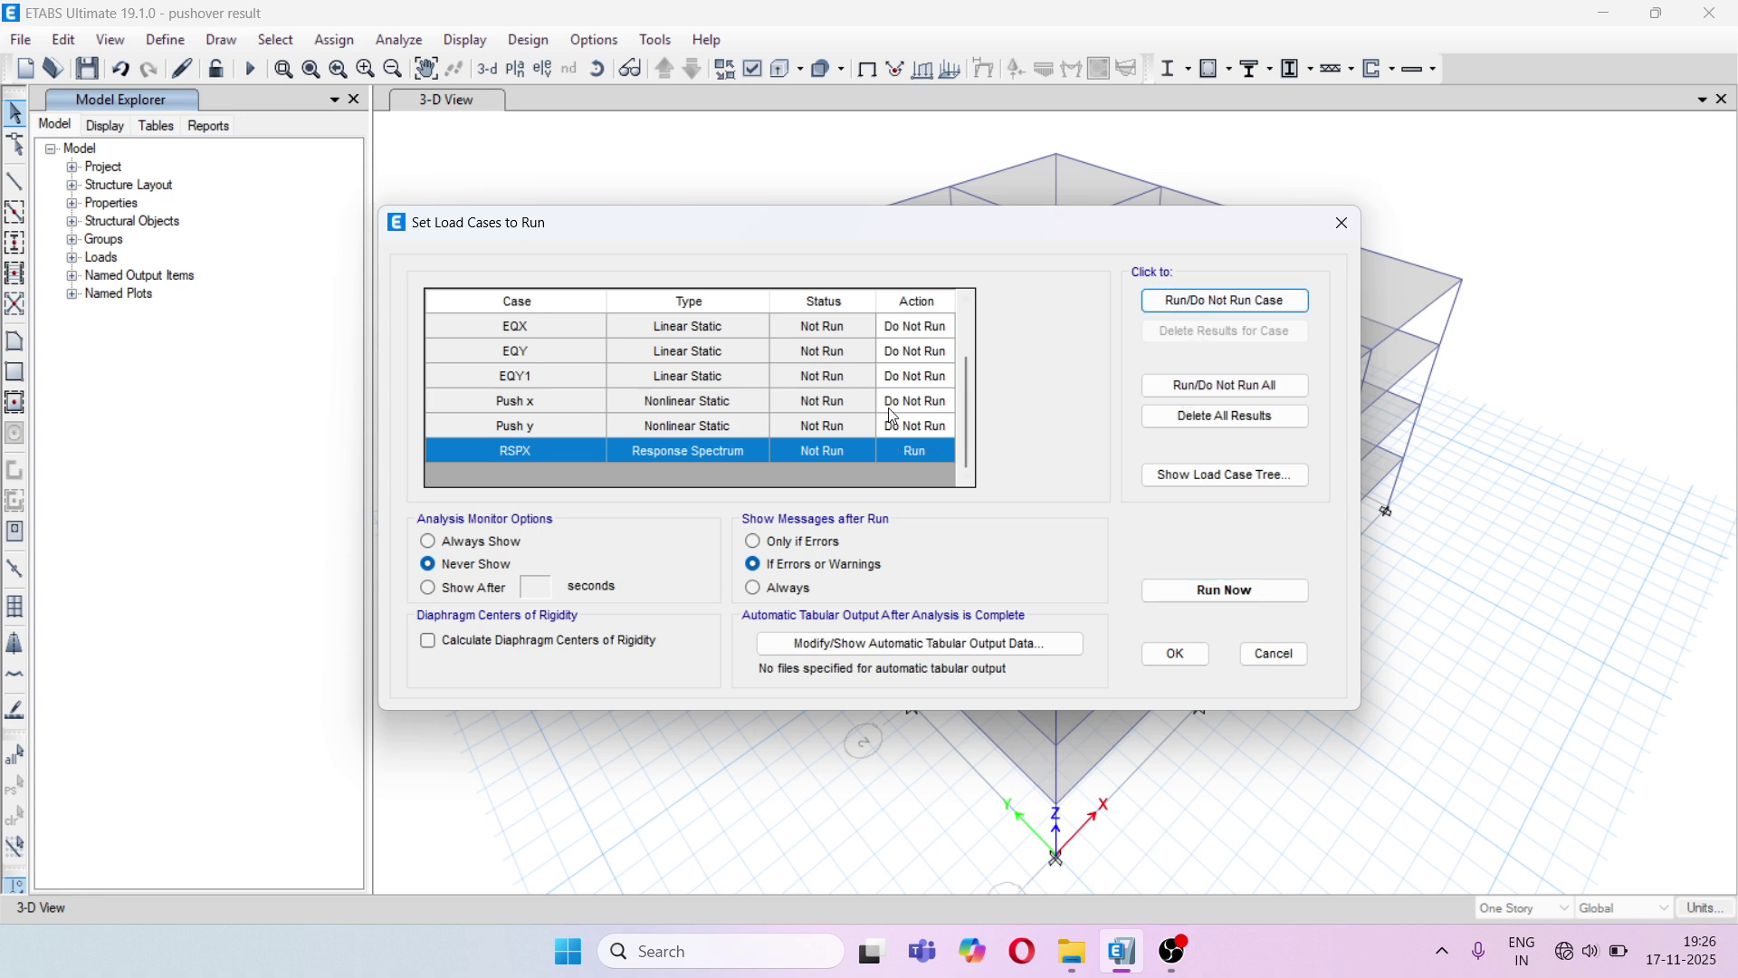
{"action": "scroll", "coordinate": [777, 373], "scroll_direction": "up", "scroll_amount": 1}
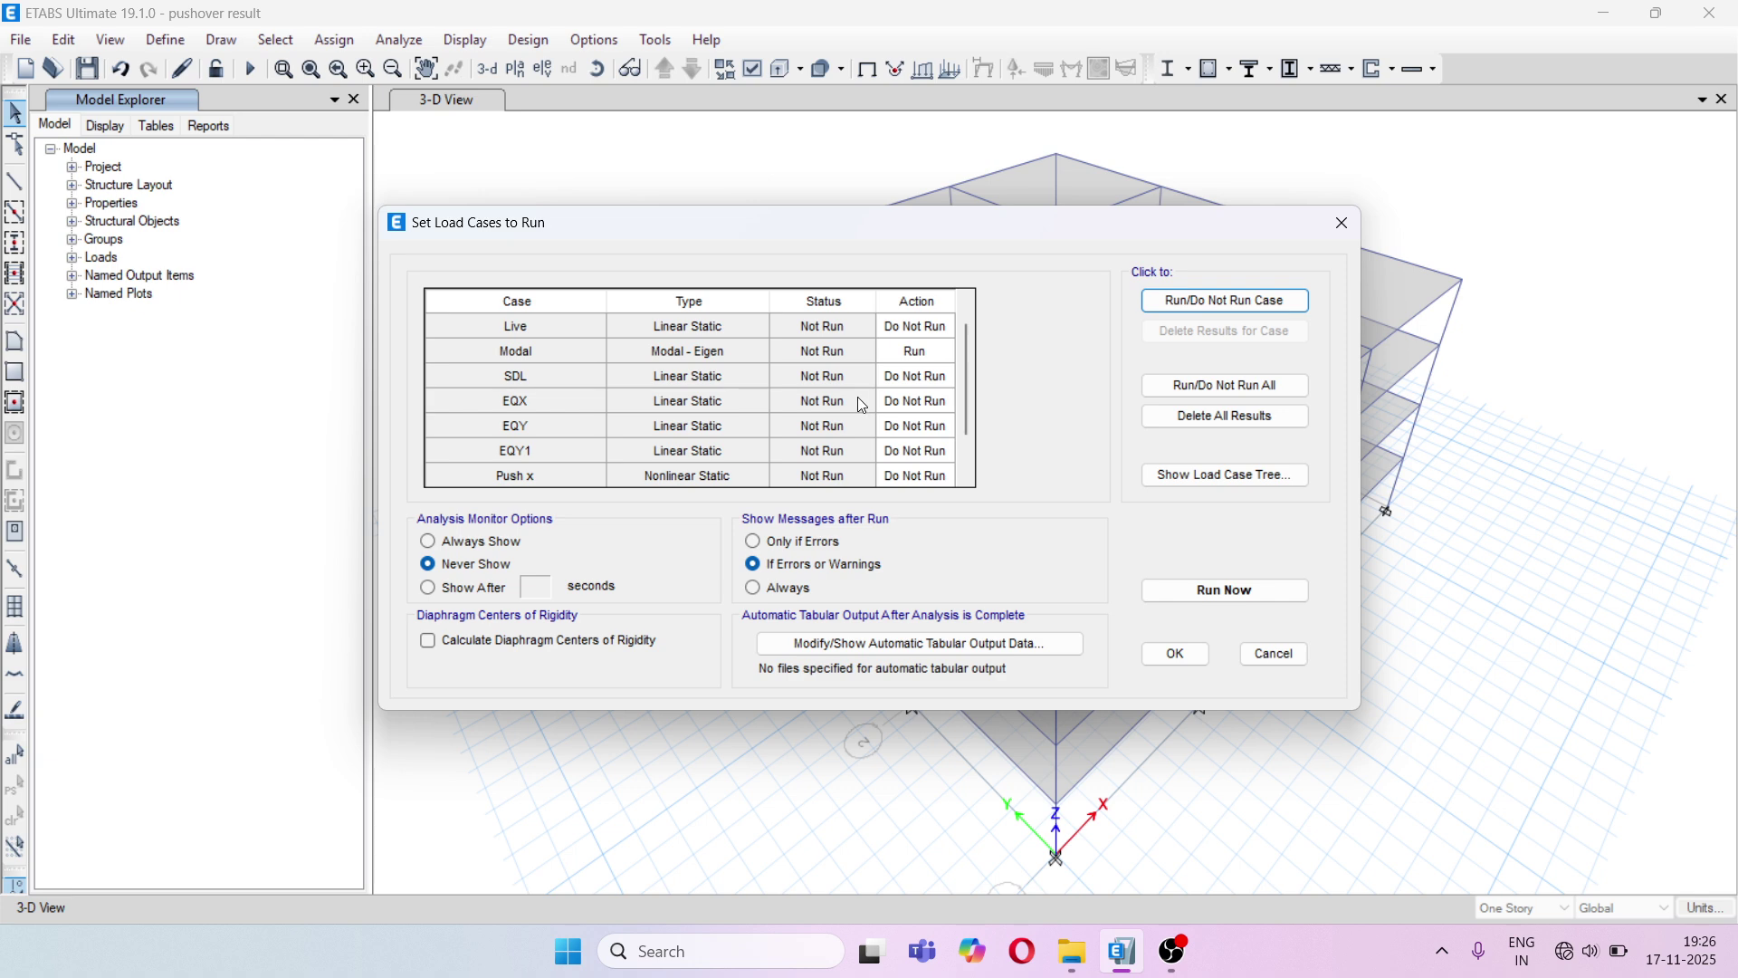
{"action": "left_click", "coordinate": [908, 400]}
{"action": "left_click", "coordinate": [1182, 303]}
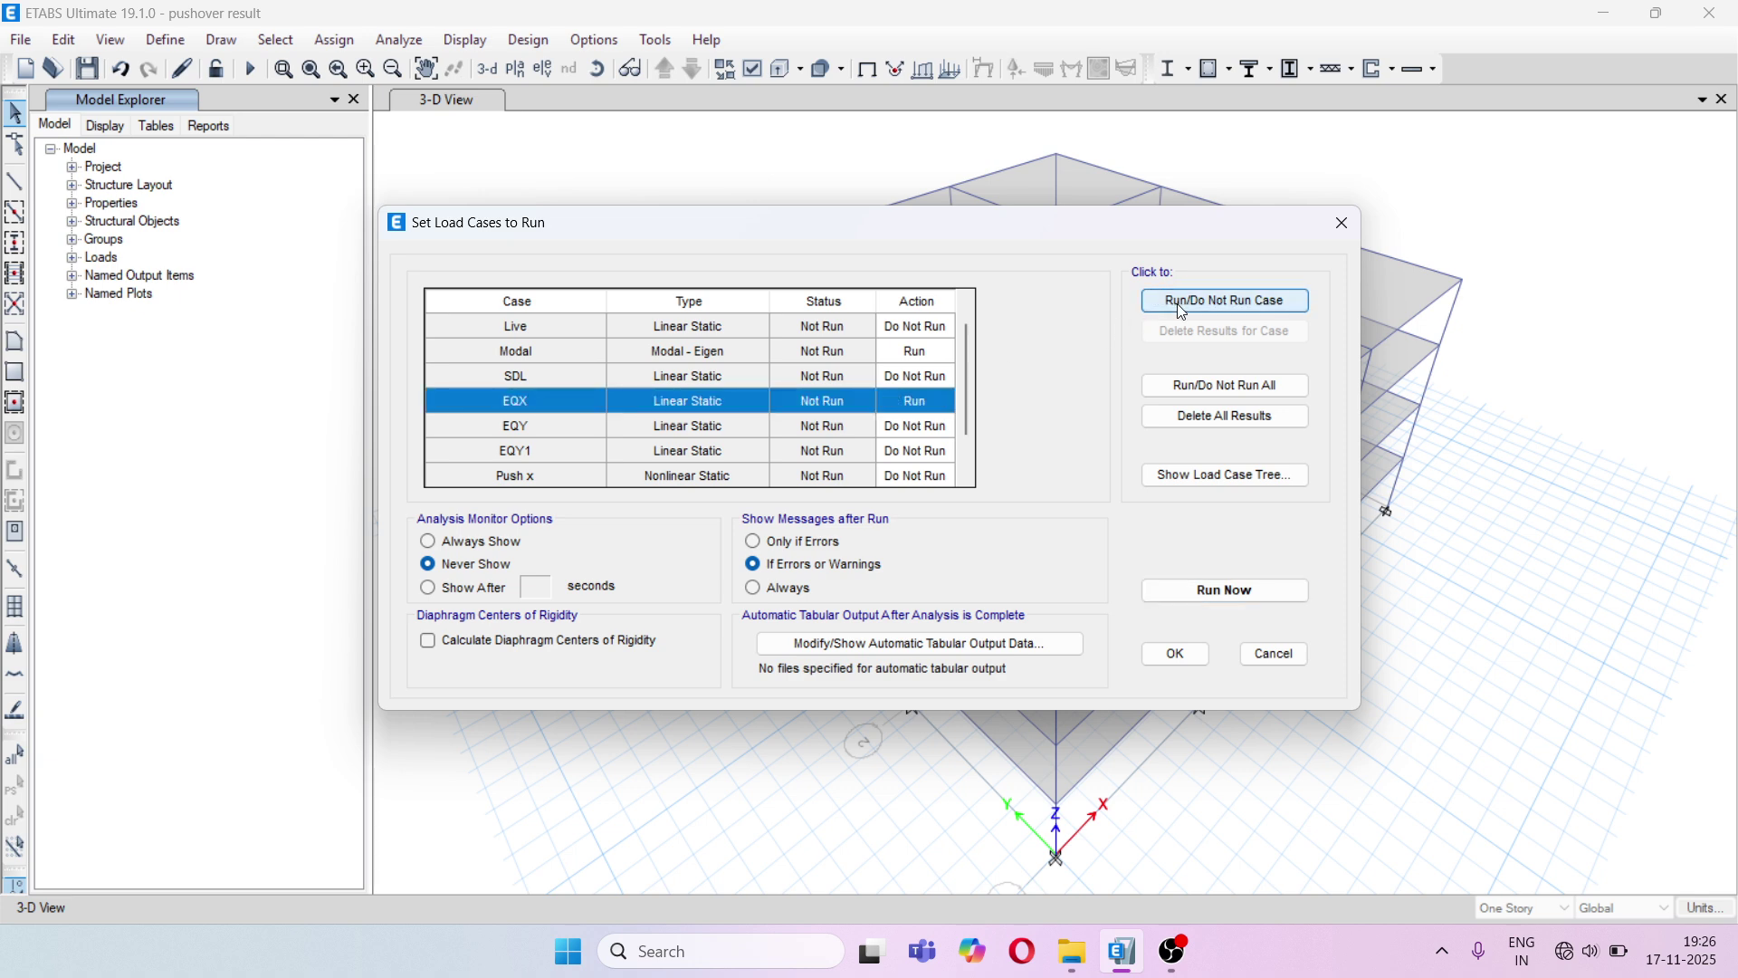
{"action": "left_click", "coordinate": [1191, 589]}
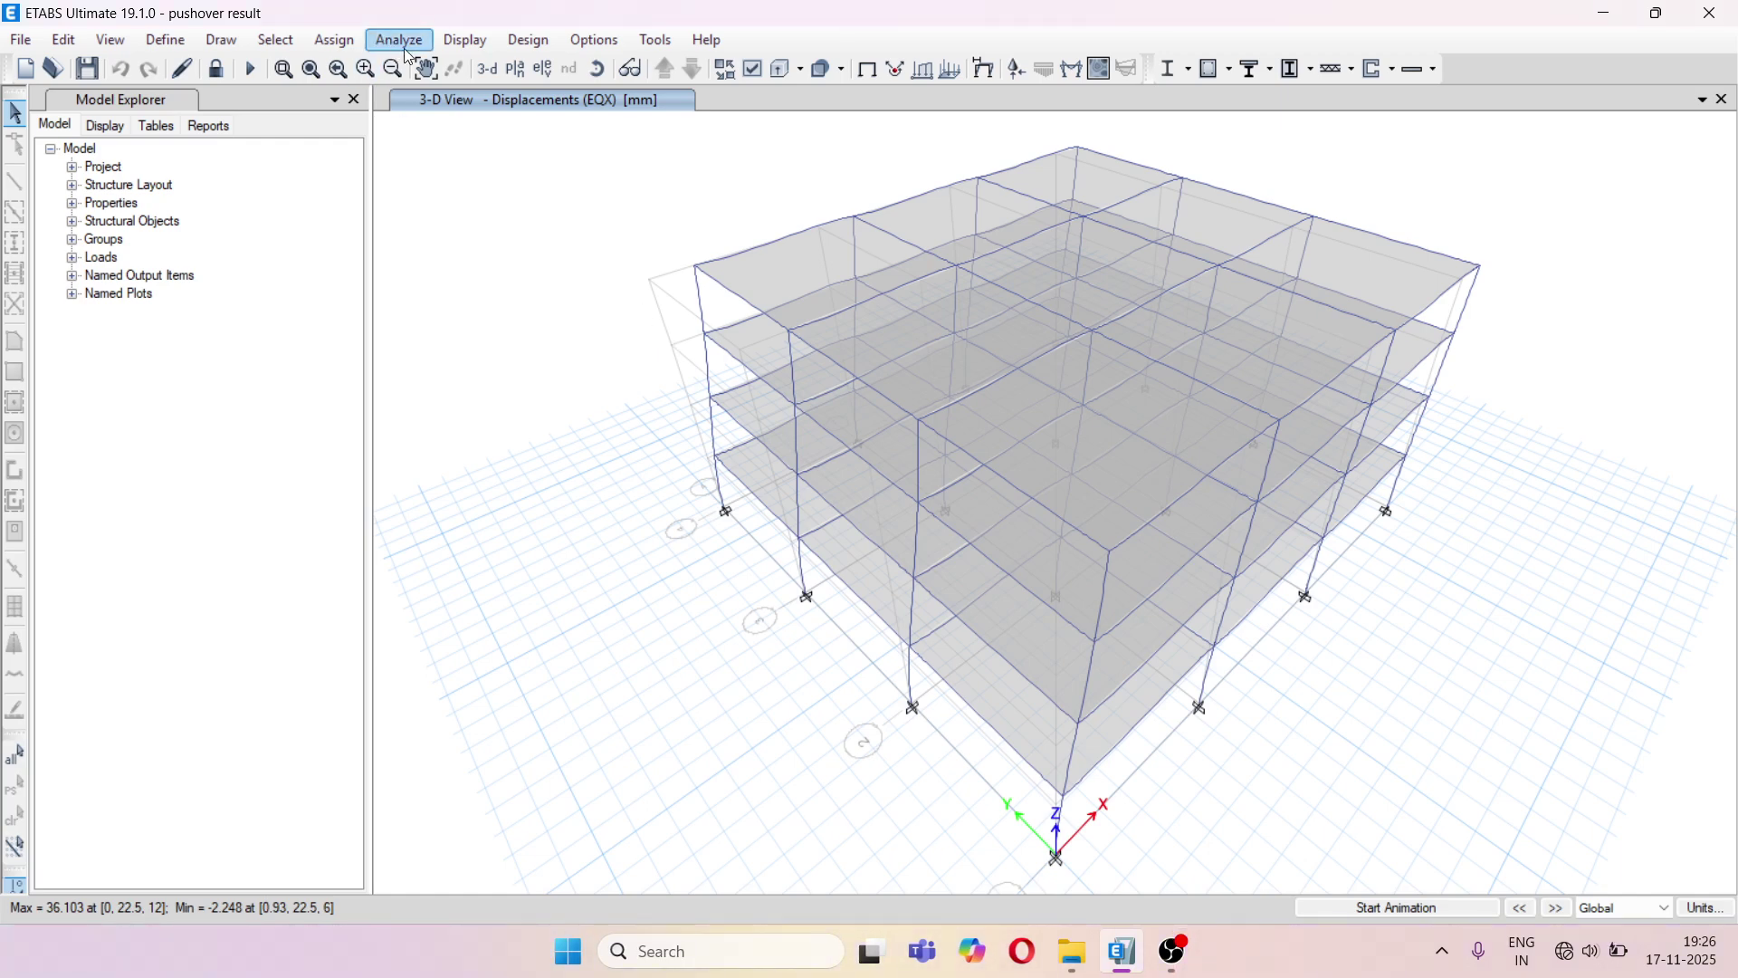
Show the Base Reactions table for the EQX and RSPX load cases
{"action": "left_click", "coordinate": [460, 51]}
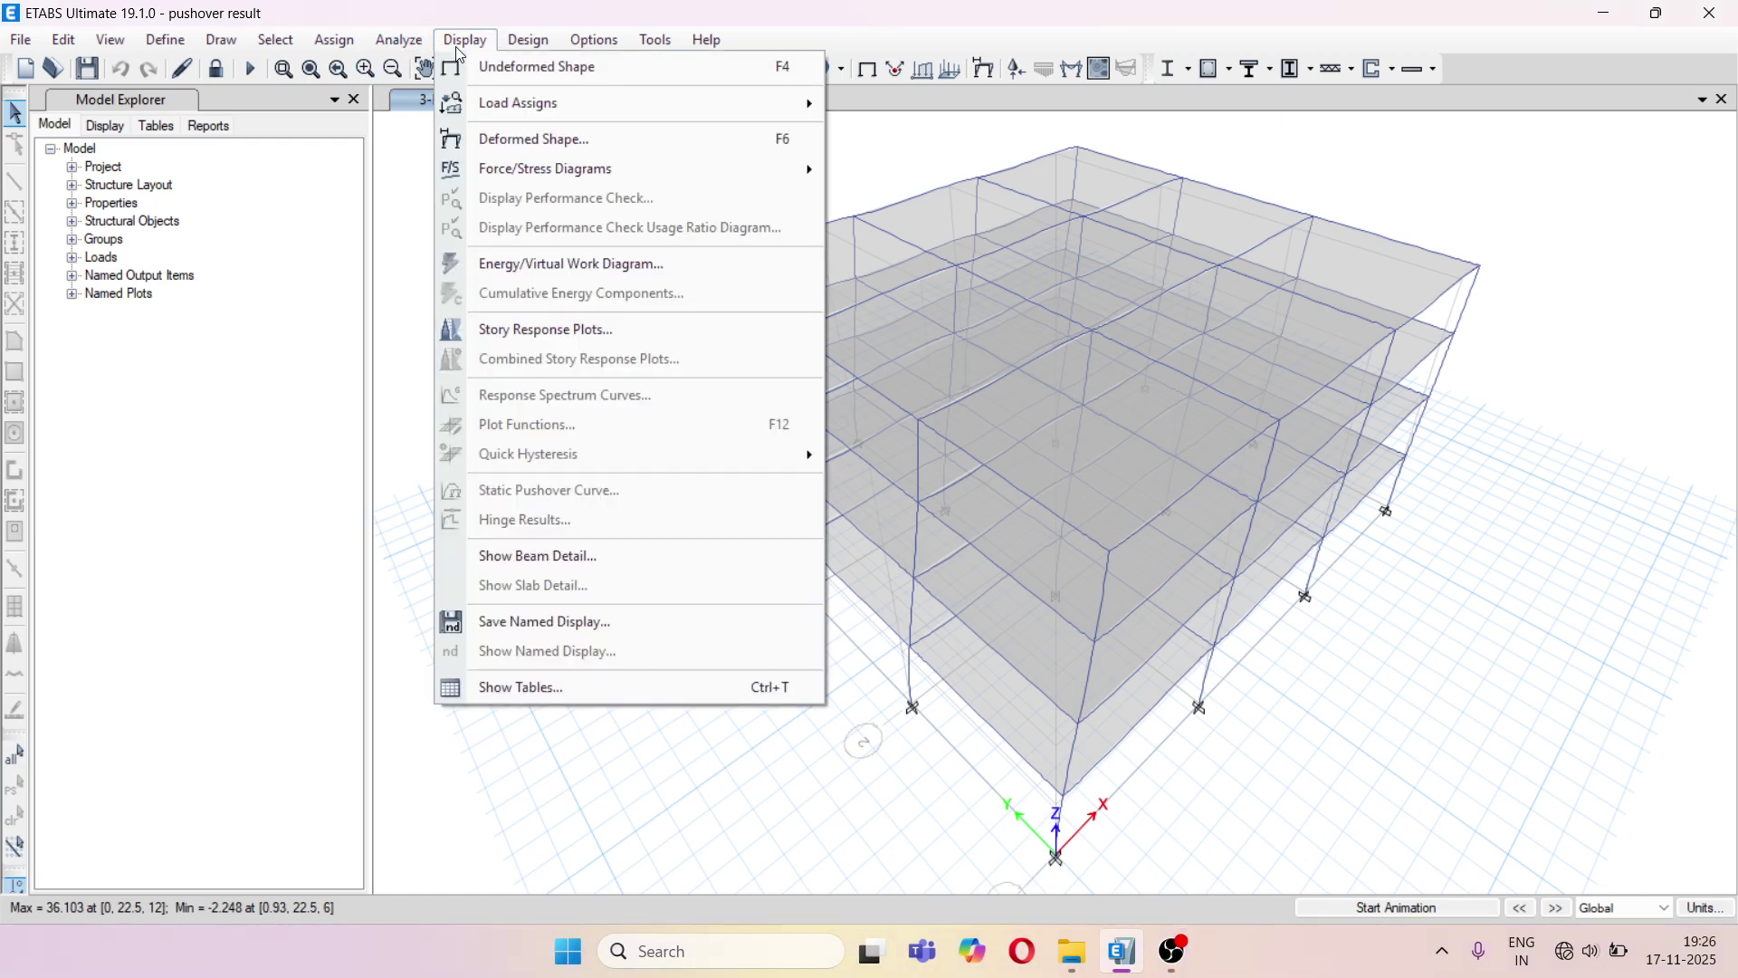
{"action": "left_click", "coordinate": [525, 693]}
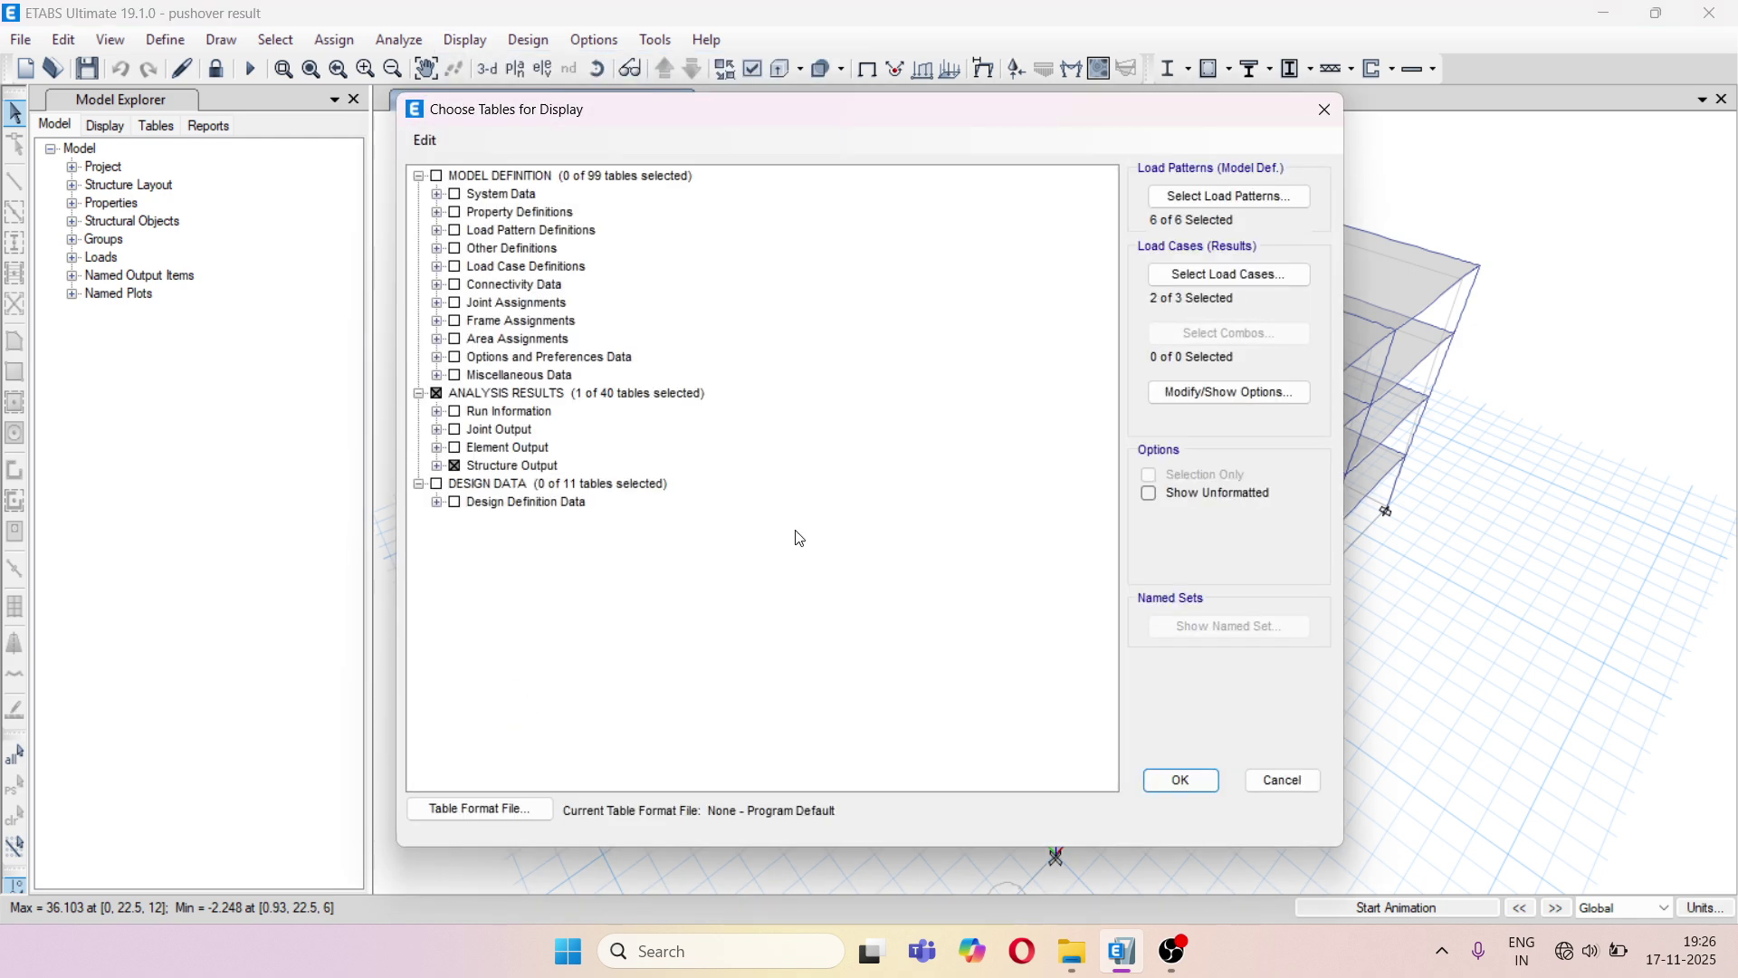
{"action": "left_click", "coordinate": [1211, 278]}
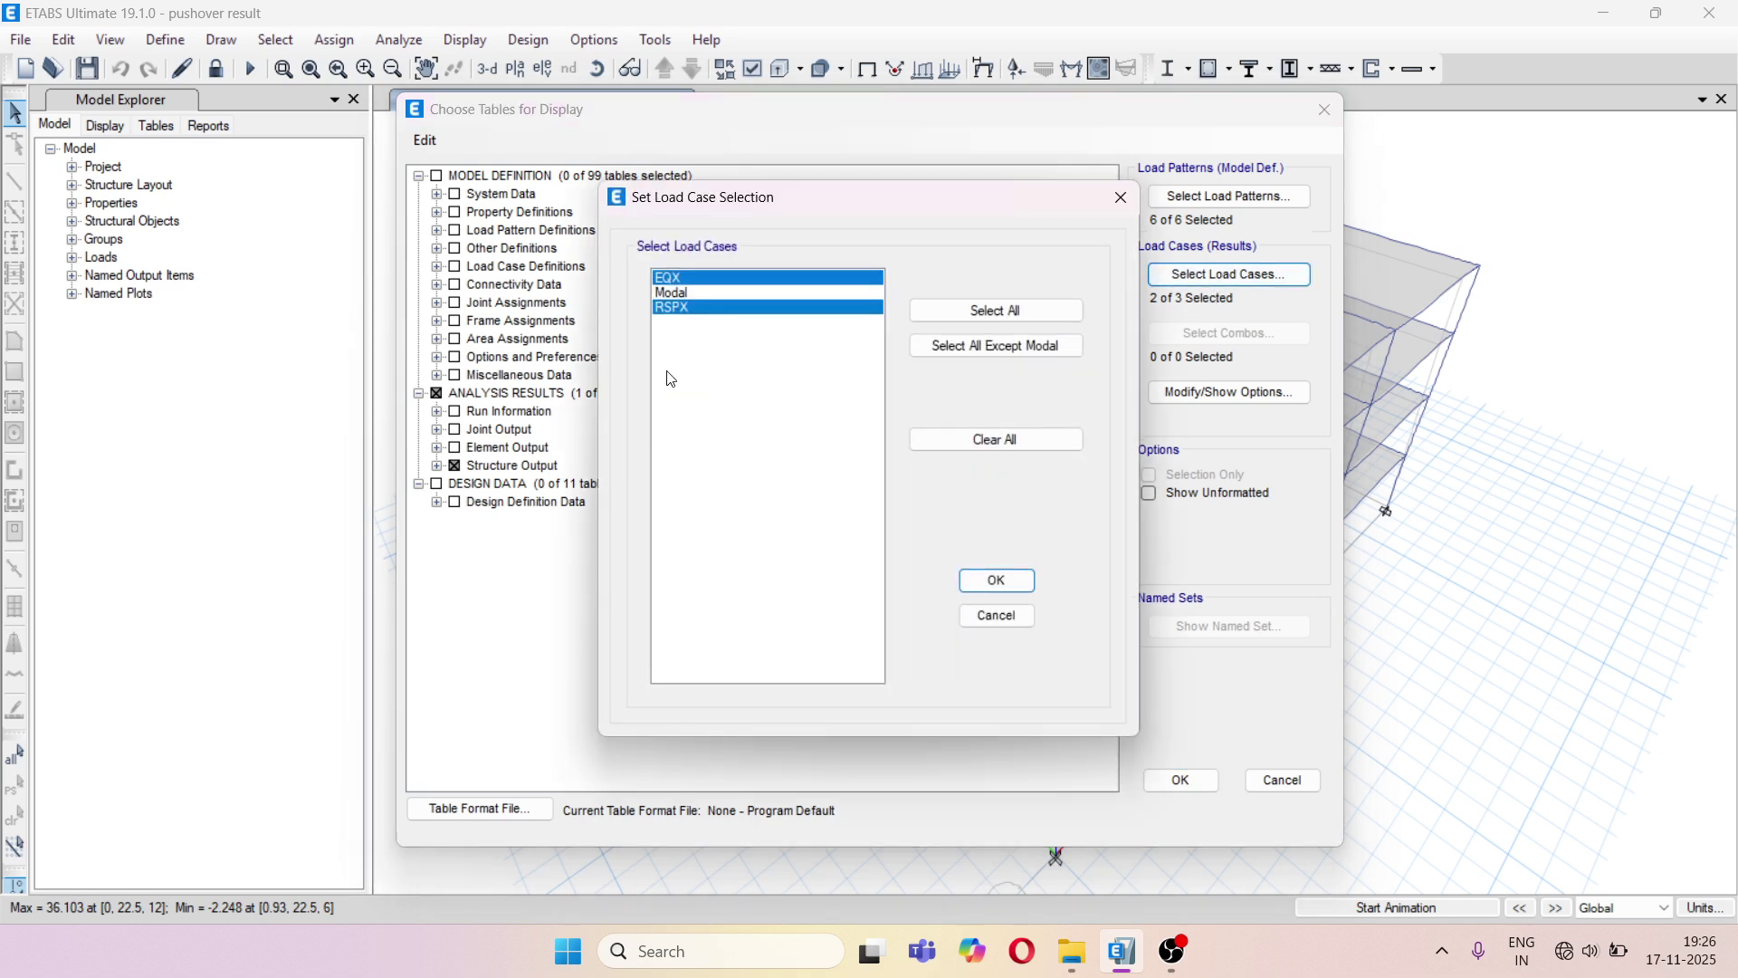
{"action": "left_click", "coordinate": [987, 581]}
{"action": "left_click", "coordinate": [1182, 781]}
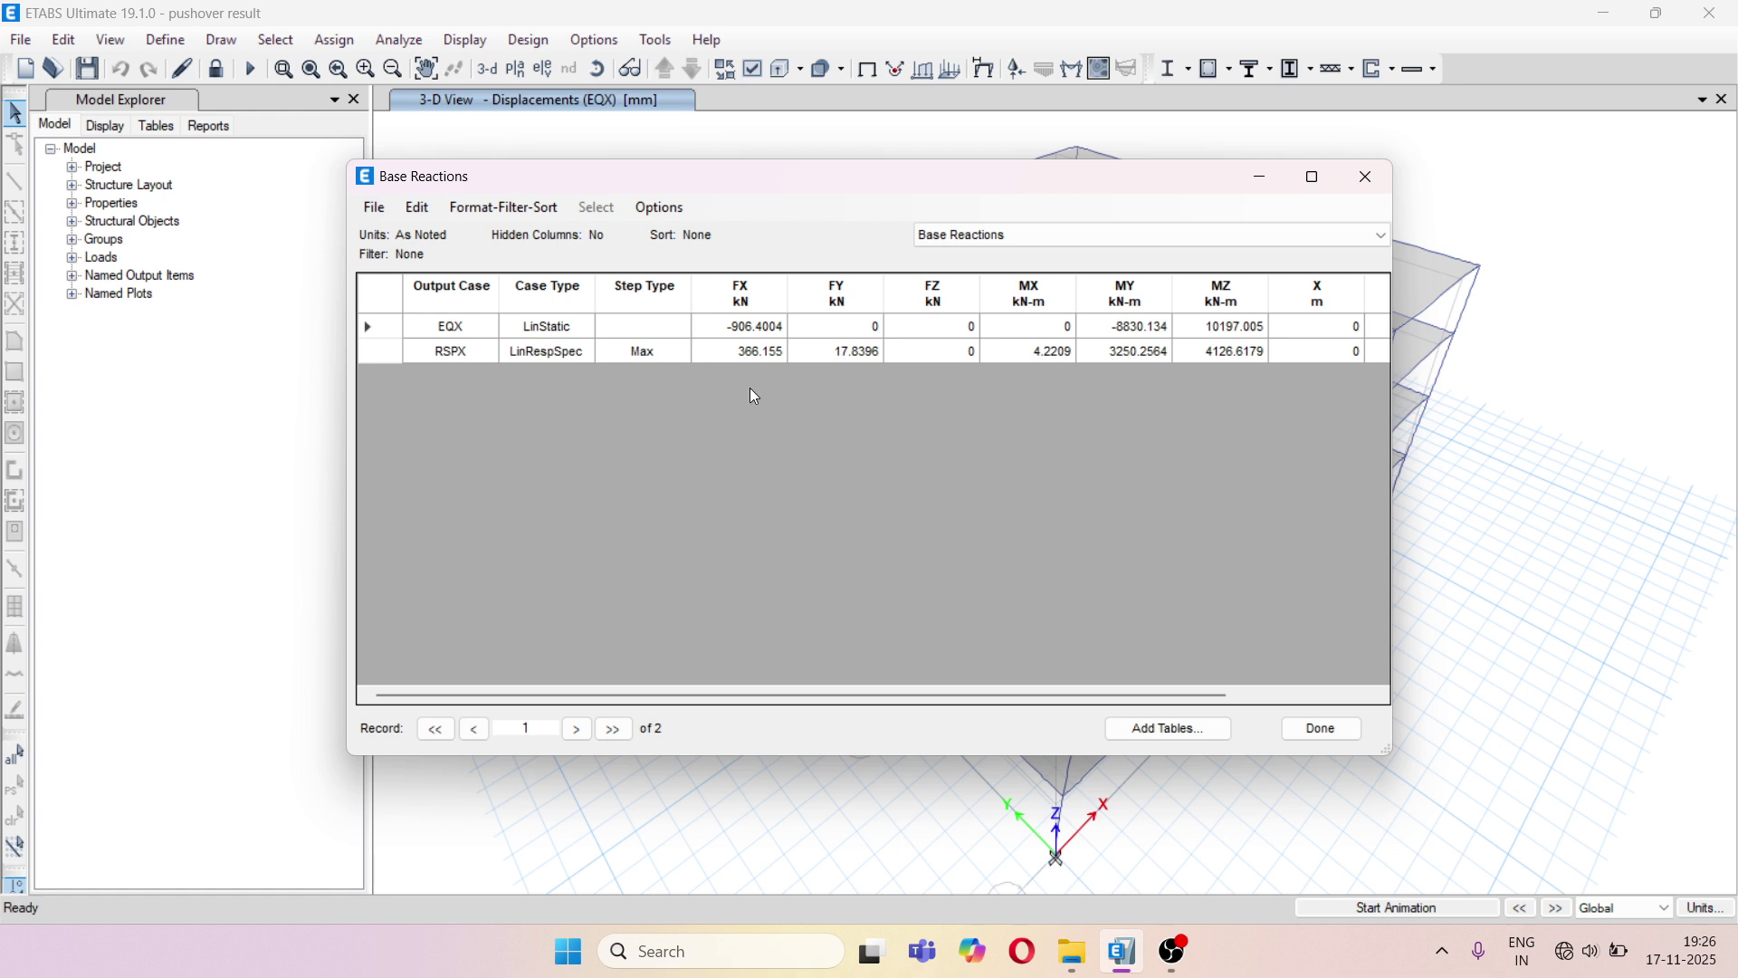
Compare the FX base reactions of the EQX and RSPX load cases in the Base Reactions table
{"action": "left_click", "coordinate": [752, 338]}
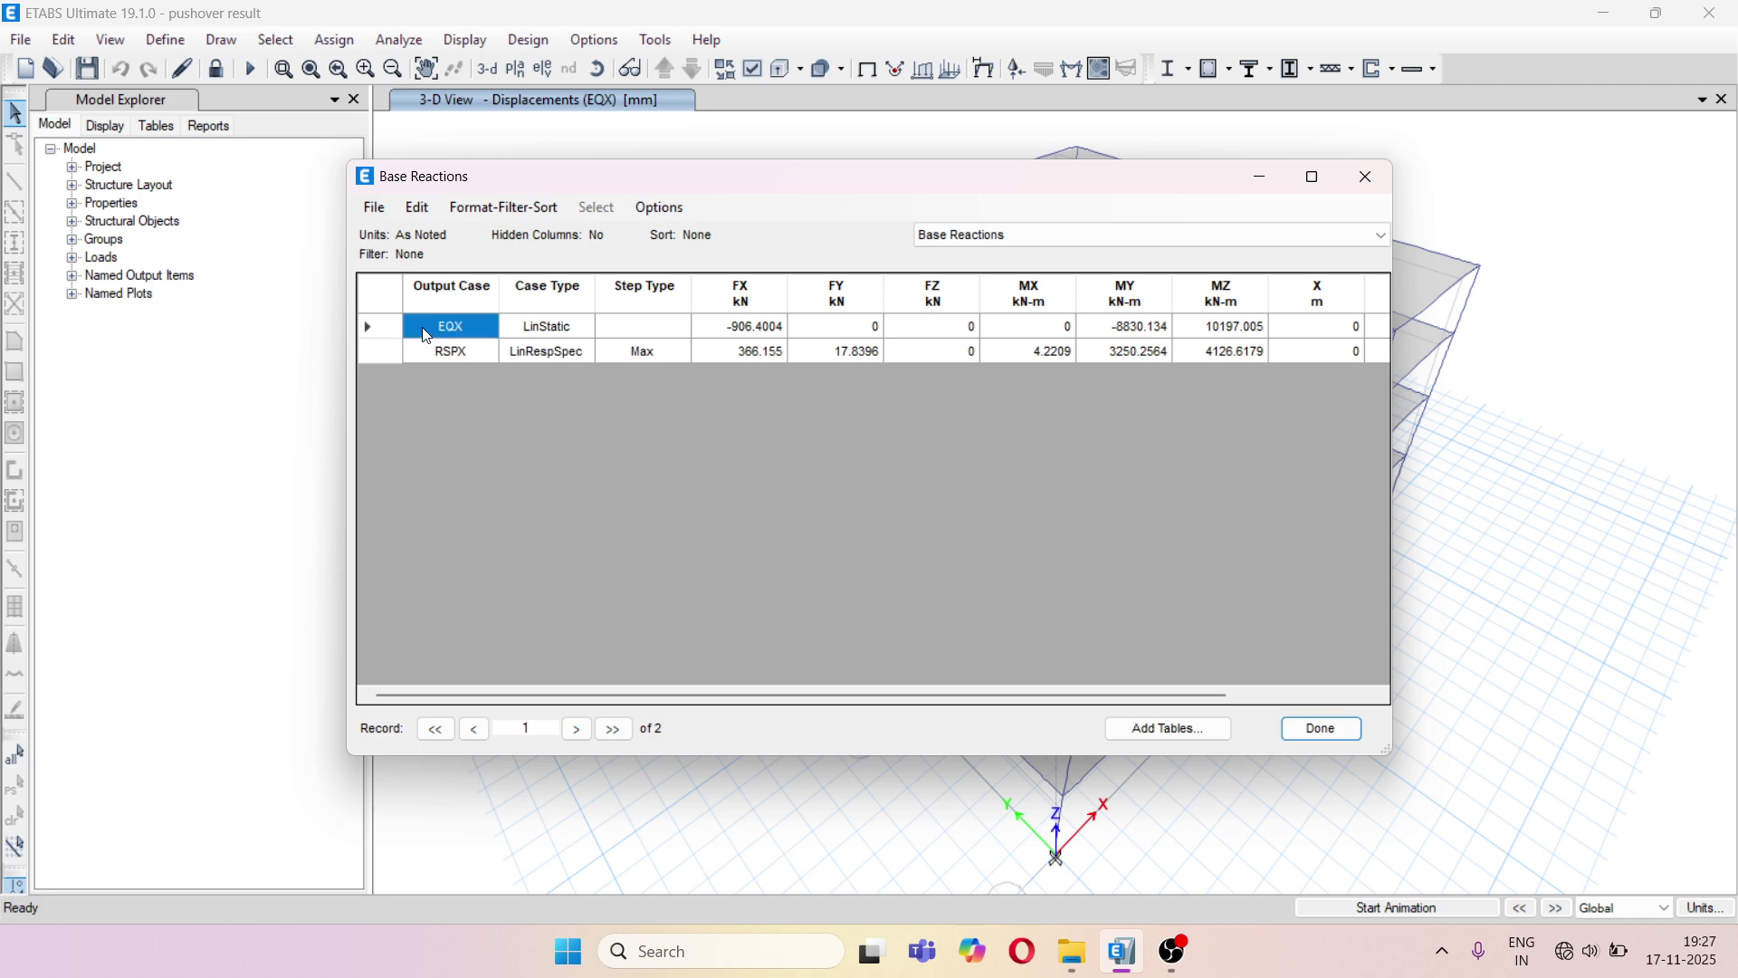
{"action": "left_click", "coordinate": [744, 333]}
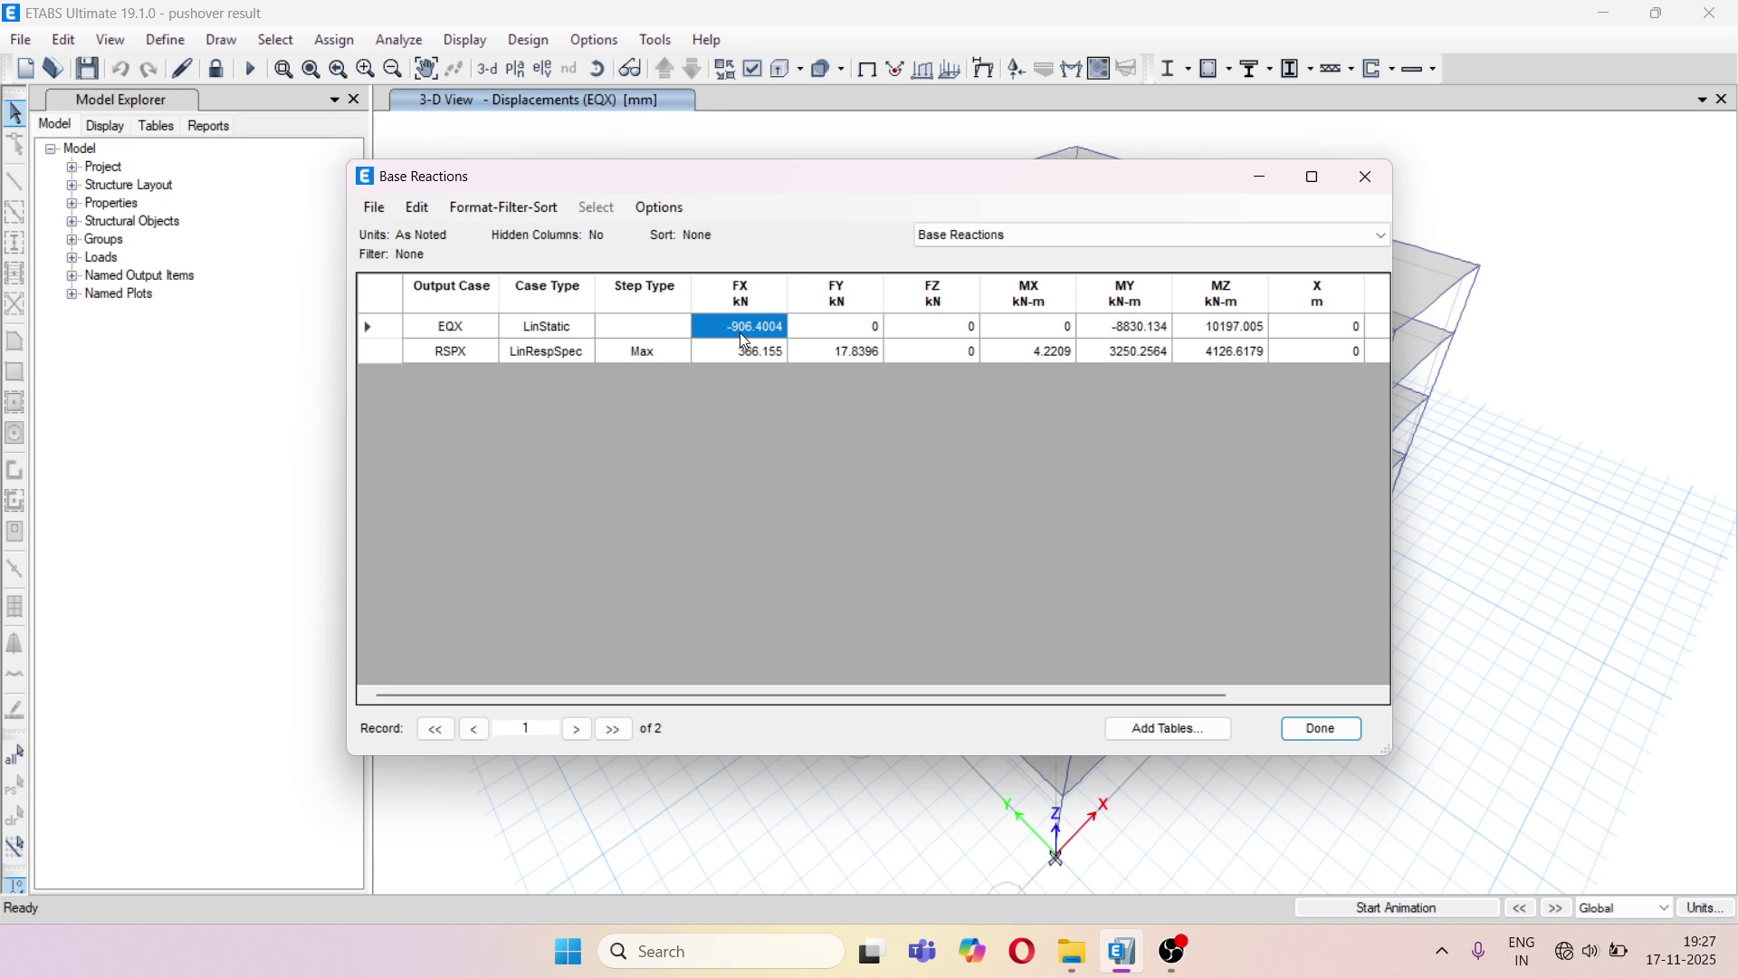
{"action": "left_click", "coordinate": [450, 355]}
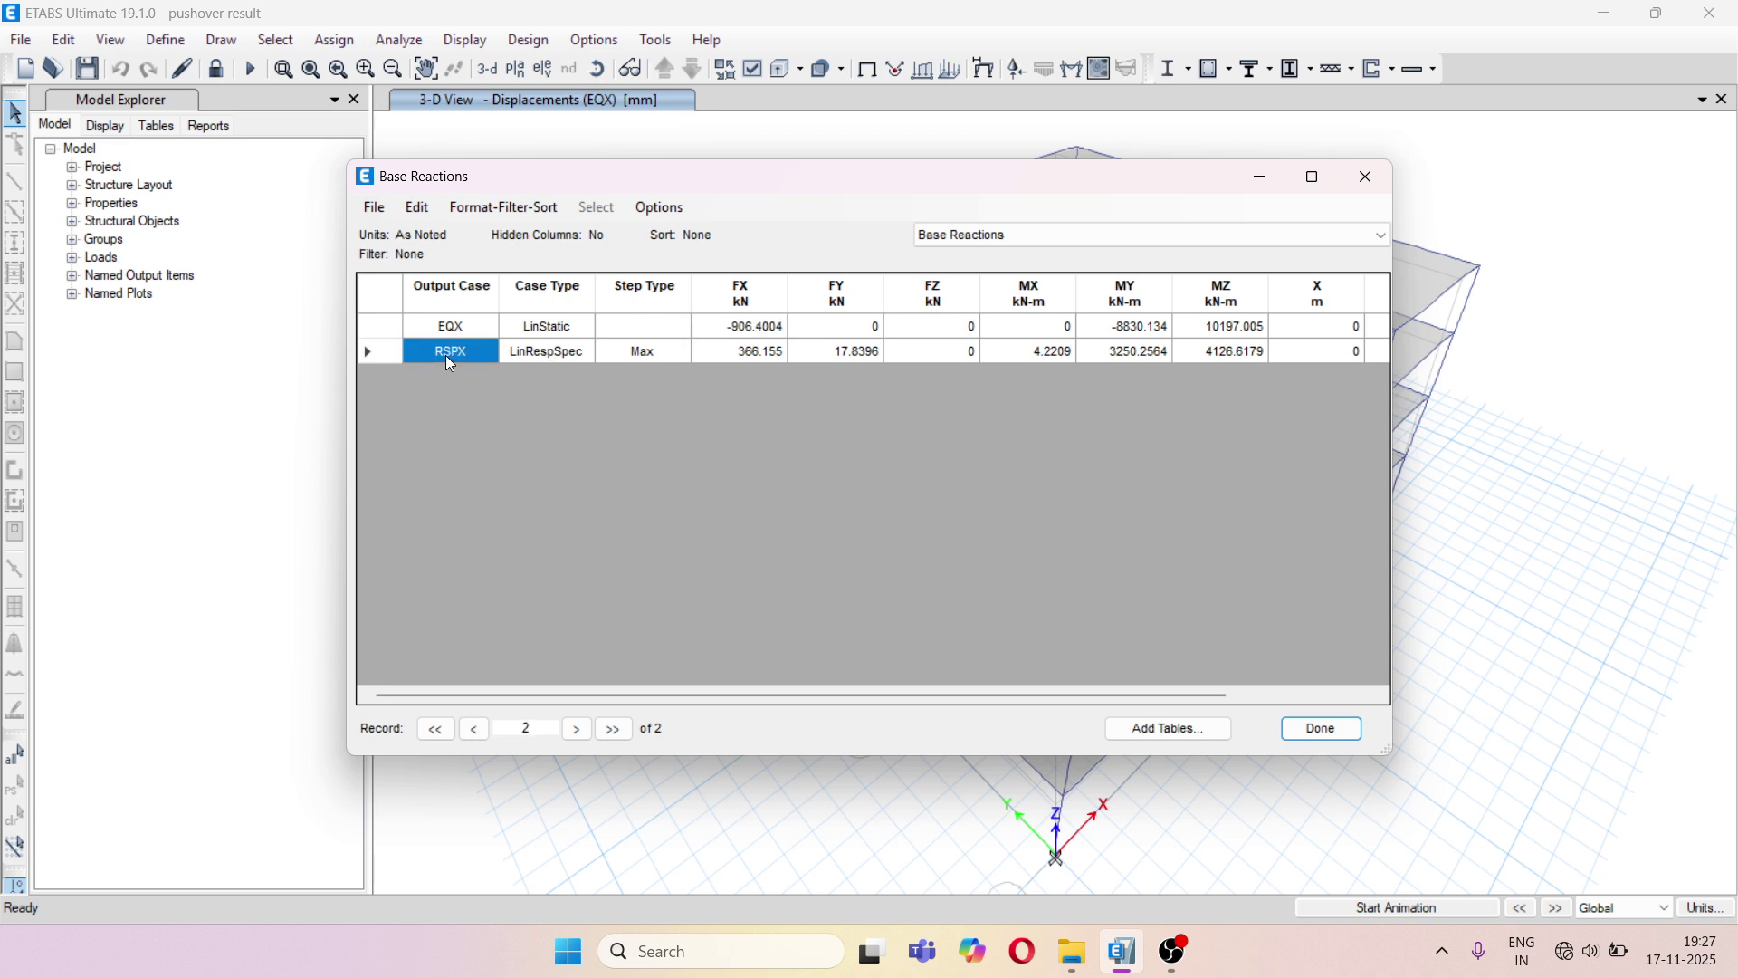
{"action": "left_click", "coordinate": [755, 355]}
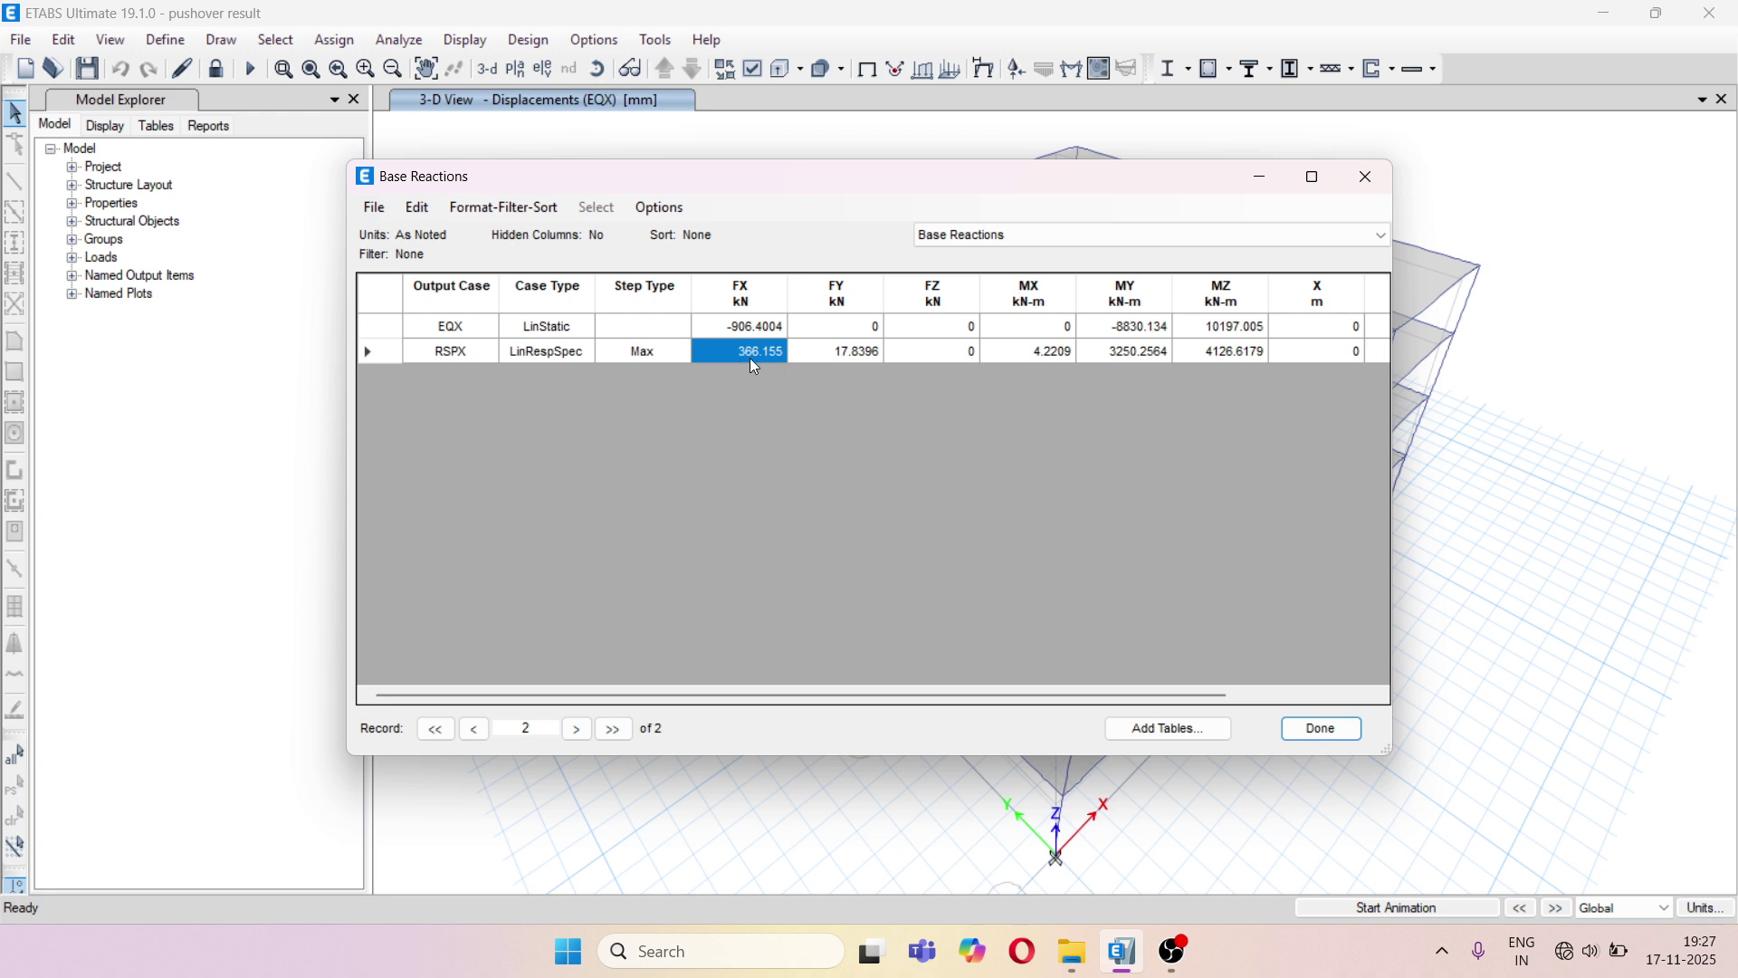
Switch to the Calculator beside the Base Reactions table and enter the EQX base shear, 906.4004
{"action": "left_click", "coordinate": [759, 958]}
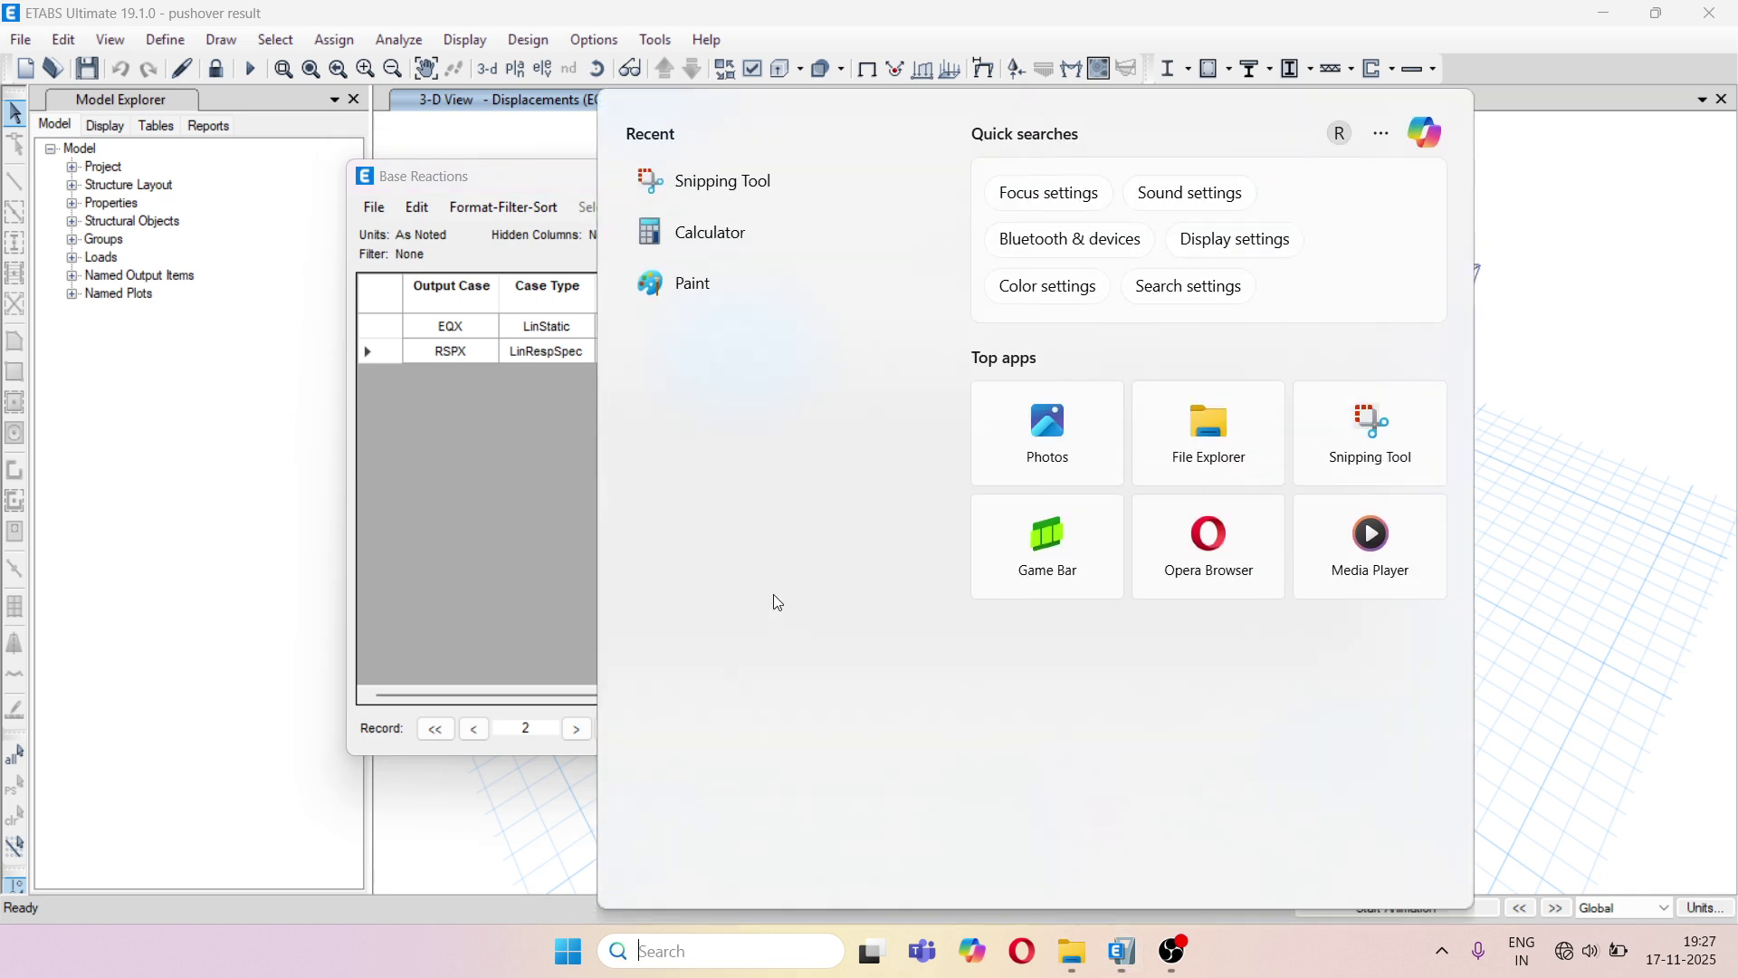
{"action": "left_click", "coordinate": [740, 248]}
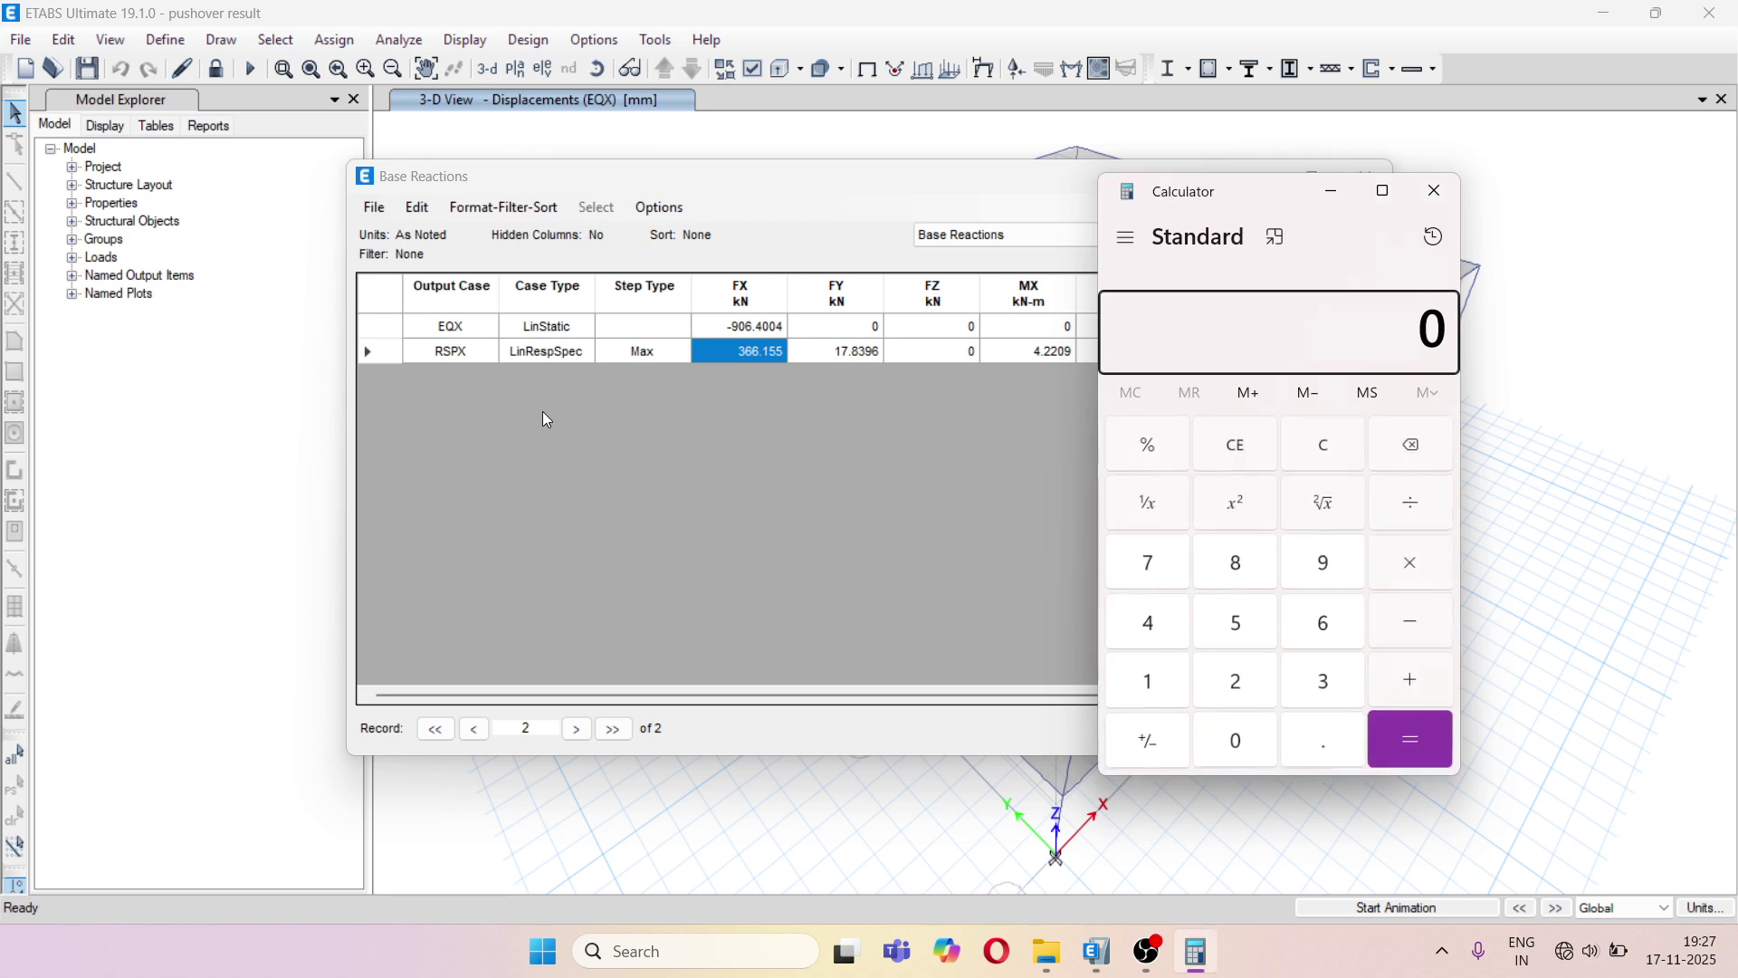
{"action": "left_click_drag", "start_coordinate": [1259, 208], "coordinate": [1337, 191]}
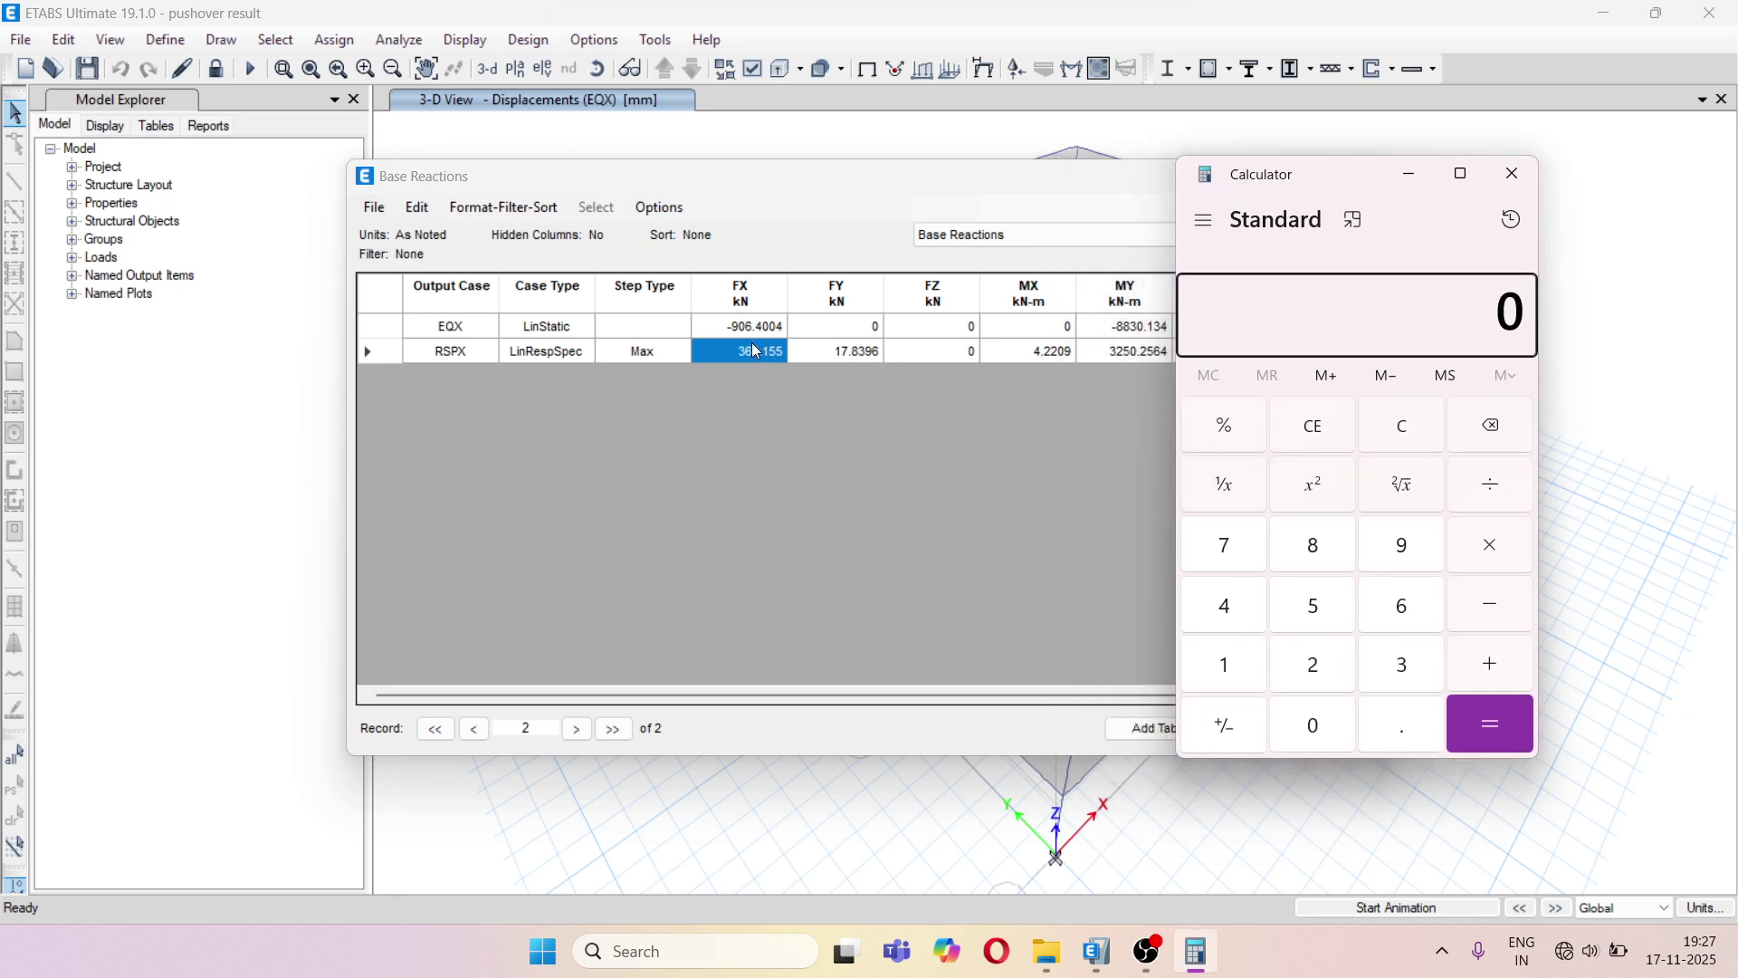
{"action": "left_click", "coordinate": [1391, 544]}
{"action": "left_click", "coordinate": [1310, 728]}
{"action": "left_click", "coordinate": [1395, 607]}
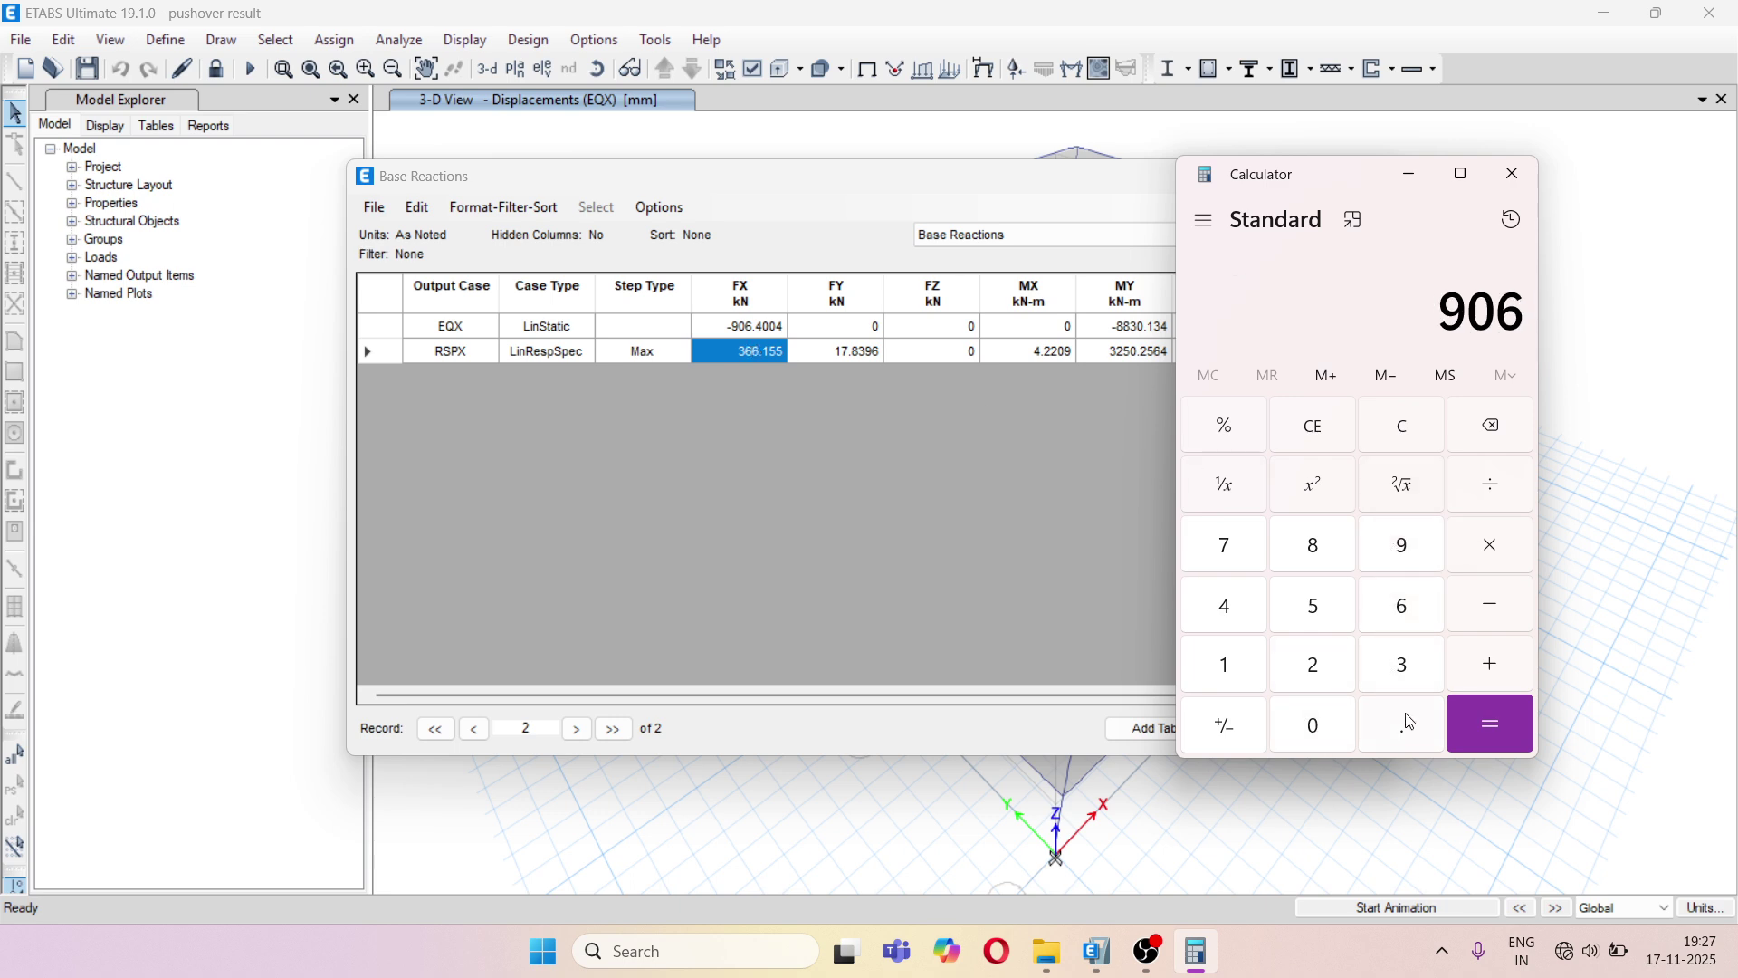
{"action": "left_click", "coordinate": [1408, 729]}
{"action": "left_click", "coordinate": [1229, 609]}
{"action": "left_click", "coordinate": [1318, 725]}
{"action": "left_click", "coordinate": [1318, 725]}
{"action": "left_click", "coordinate": [1246, 618]}
Divide the entered EQX base shear by the RSPX value 366.155, note the ratio and close the Calculator
{"action": "left_click", "coordinate": [1492, 485]}
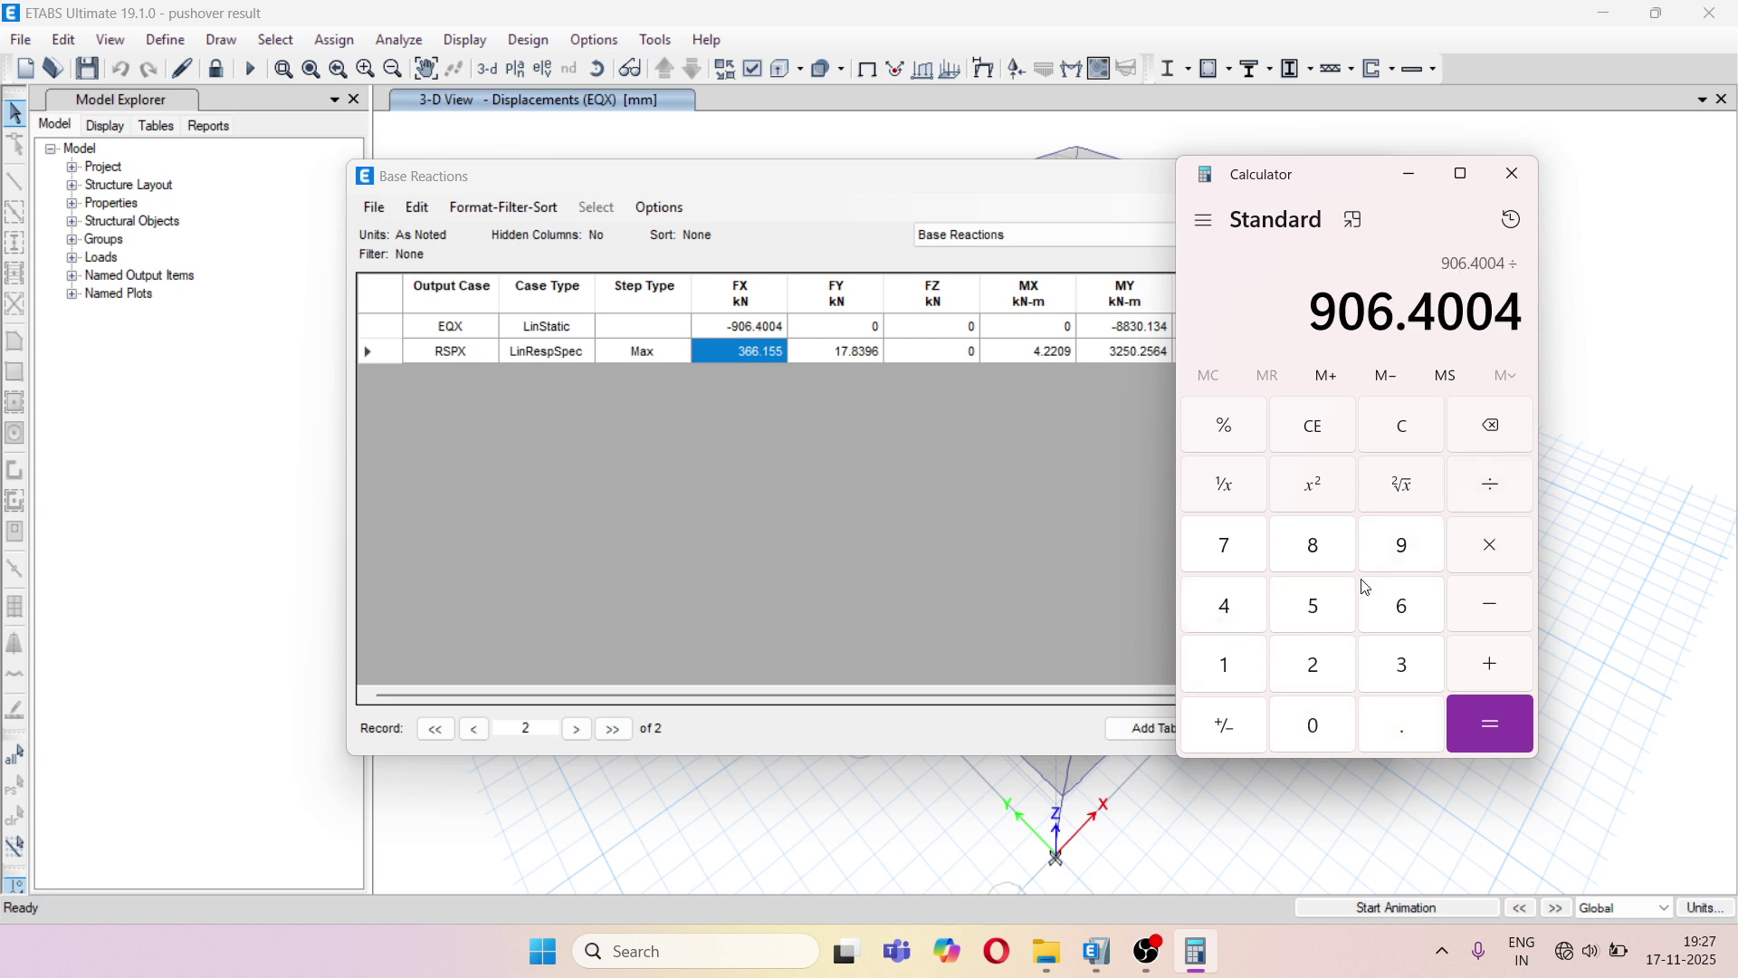
{"action": "left_click", "coordinate": [1417, 674]}
{"action": "left_click", "coordinate": [1404, 605]}
{"action": "left_click", "coordinate": [1404, 605]}
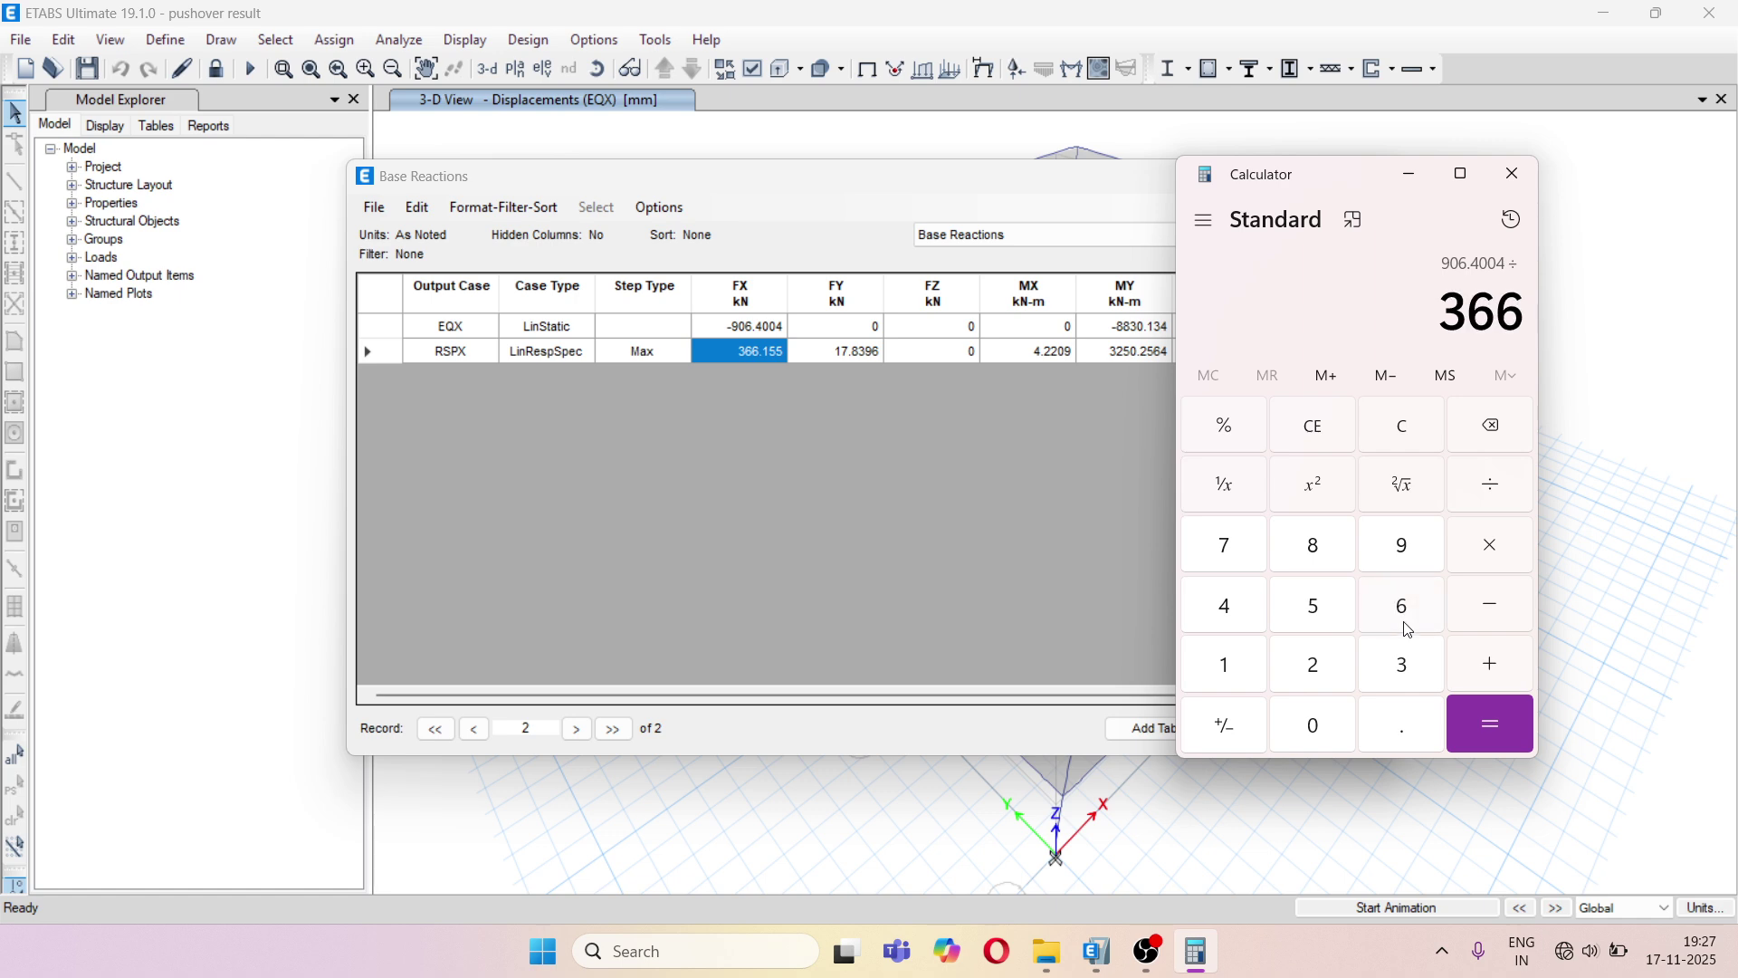
{"action": "left_click", "coordinate": [1412, 726]}
{"action": "left_click", "coordinate": [1263, 660]}
{"action": "left_click", "coordinate": [1322, 608]}
{"action": "left_click", "coordinate": [1322, 608]}
{"action": "left_click", "coordinate": [1483, 721]}
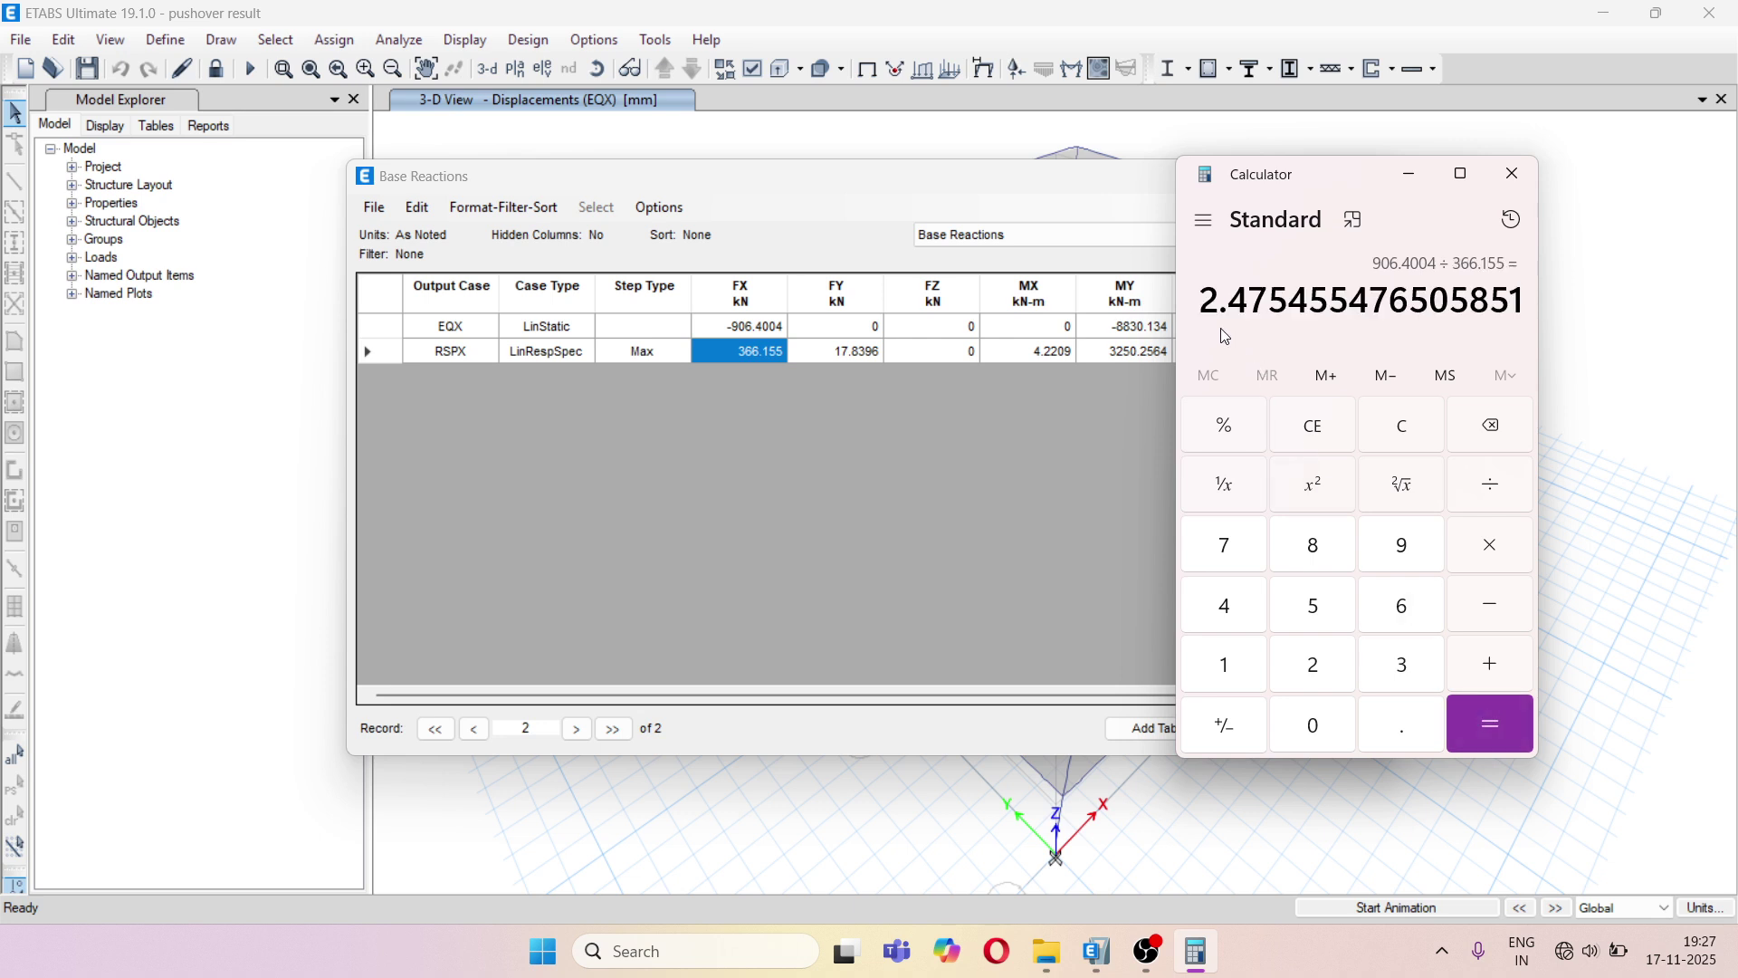
{"action": "left_click_drag", "start_coordinate": [1202, 307], "coordinate": [1261, 307]}
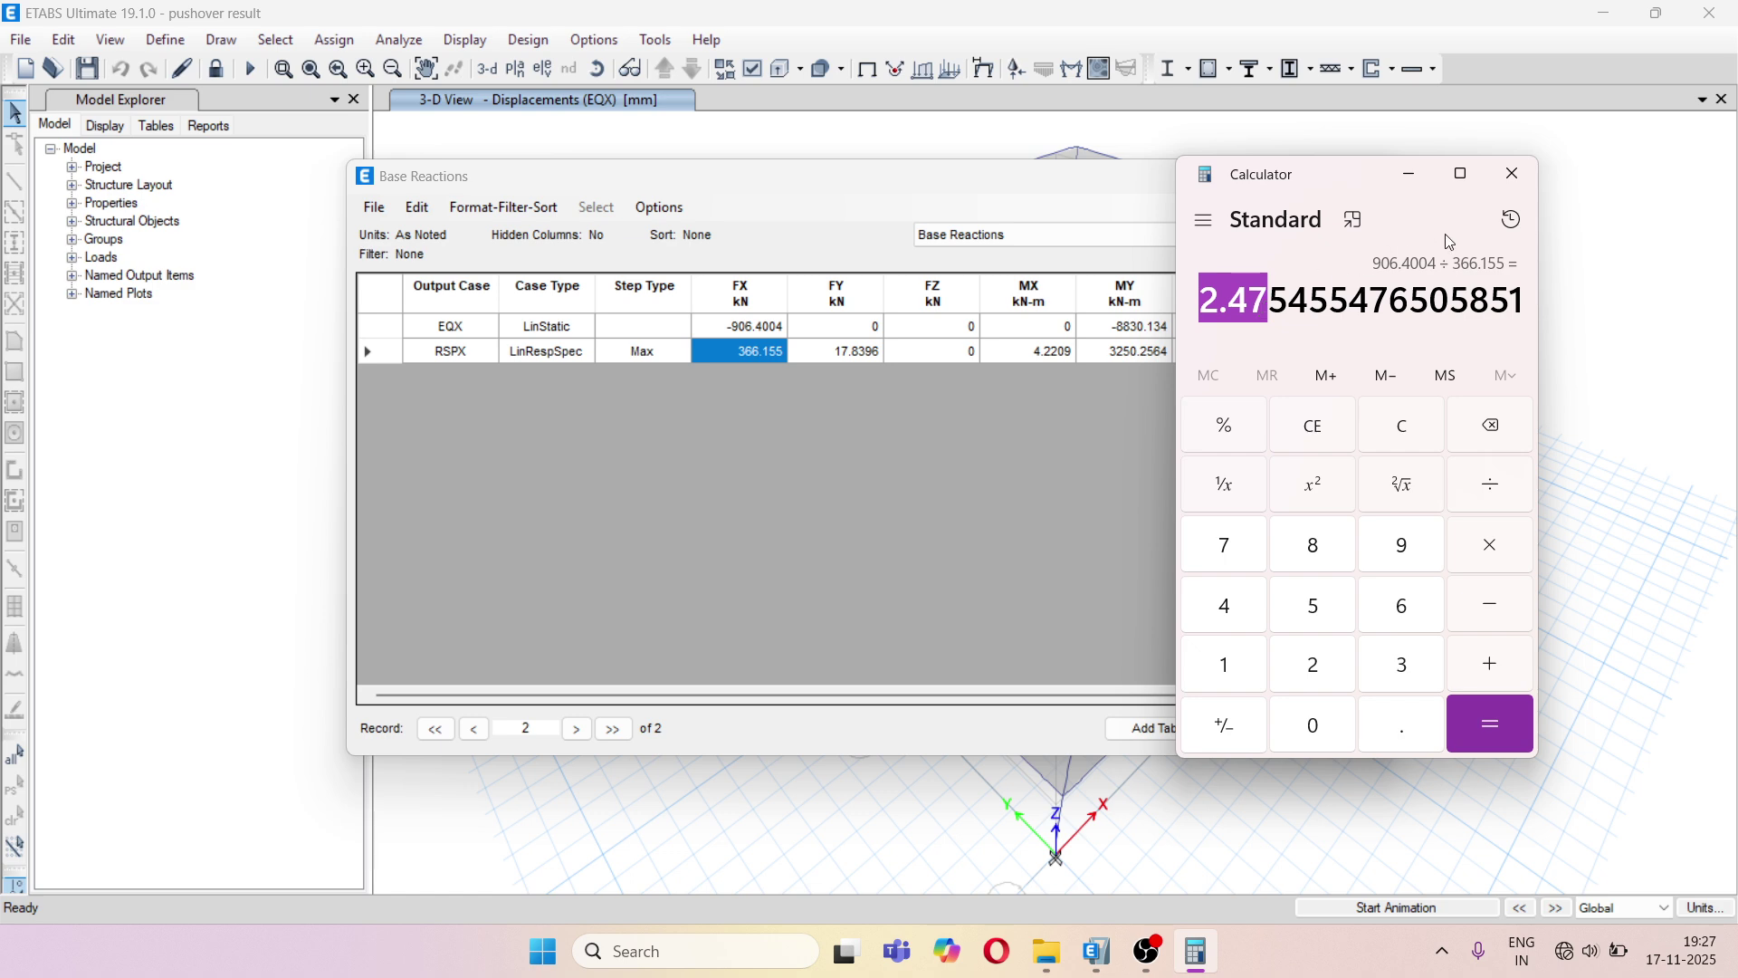
{"action": "left_click", "coordinate": [1512, 172]}
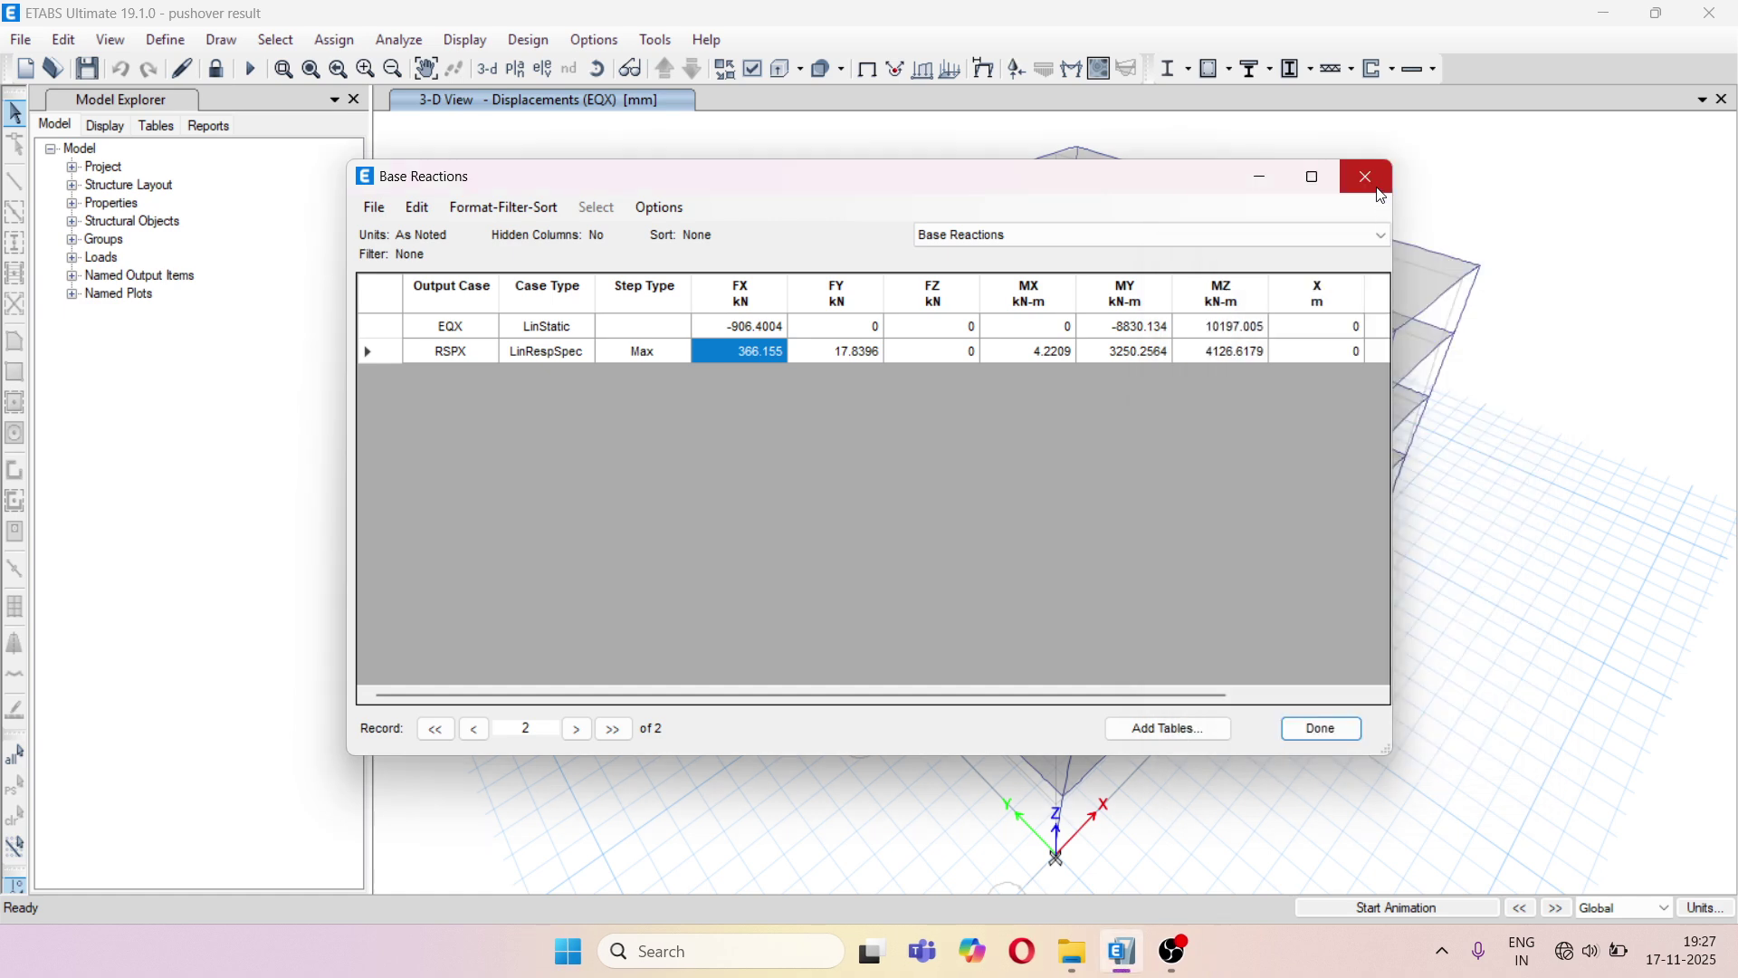
Multiply the RSPX load case's U1 acceleration scale factor of 9806.65 by 2.48 and save the load cases, accepting deletion of outdated results
{"action": "left_click", "coordinate": [1367, 176]}
{"action": "left_click", "coordinate": [166, 40]}
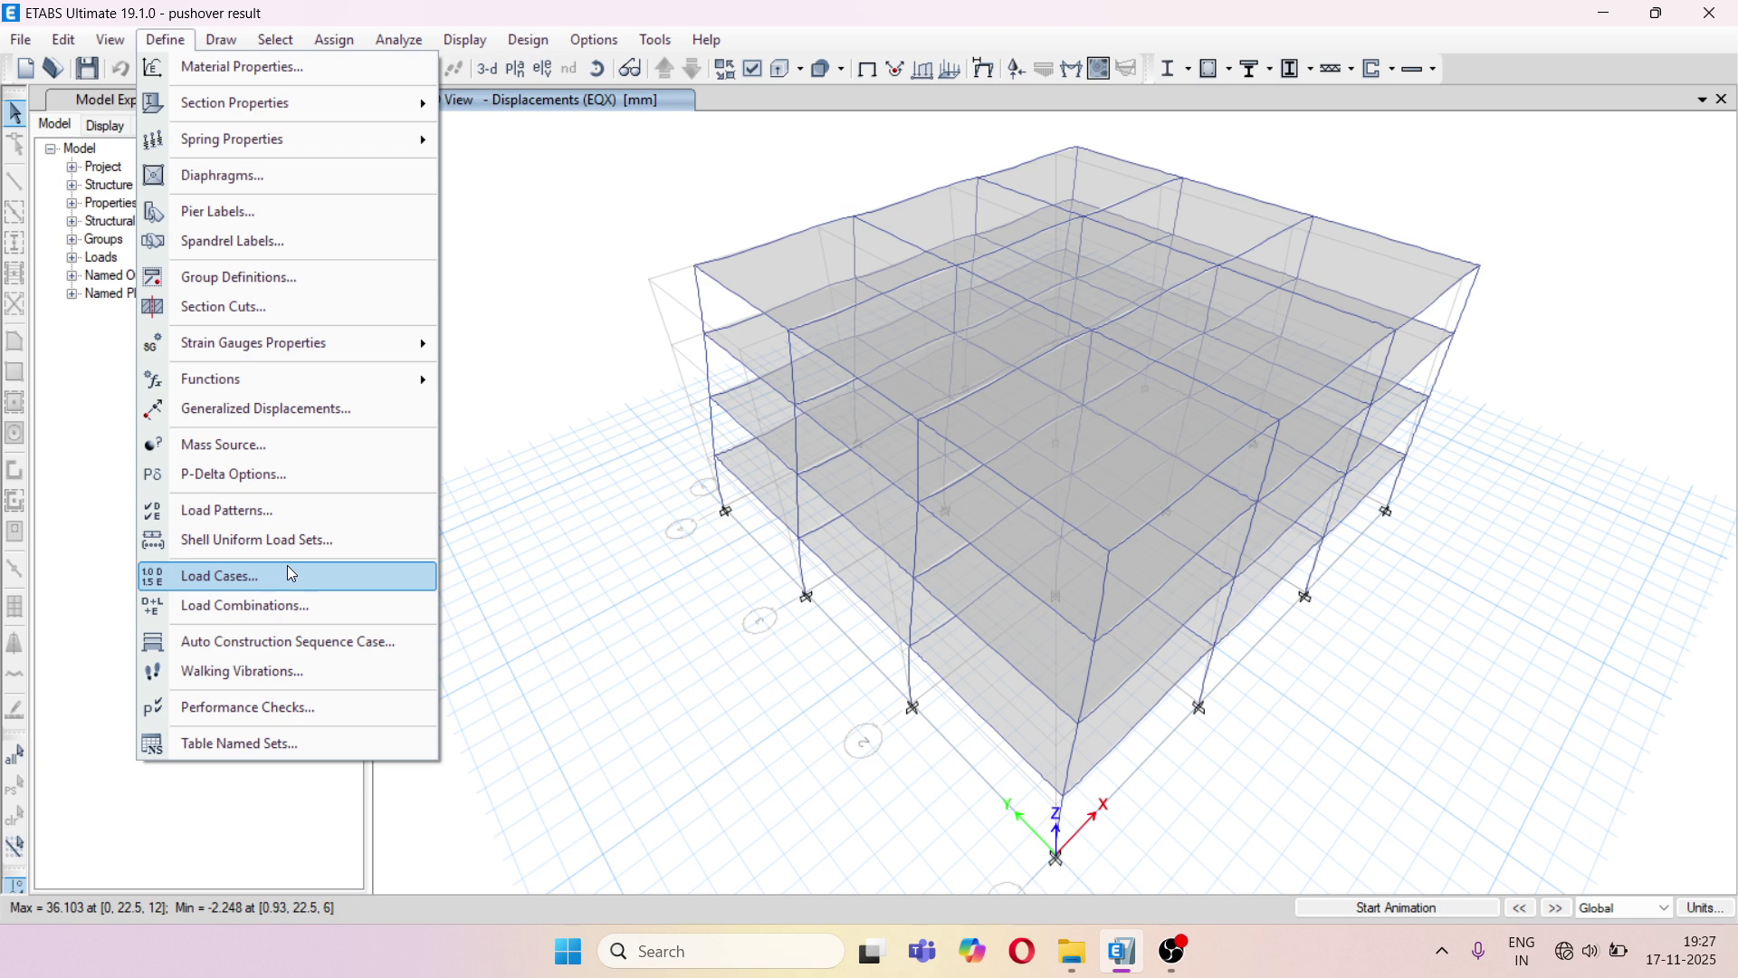
{"action": "left_click", "coordinate": [287, 571]}
{"action": "scroll", "coordinate": [657, 522], "scroll_direction": "down", "scroll_amount": 1}
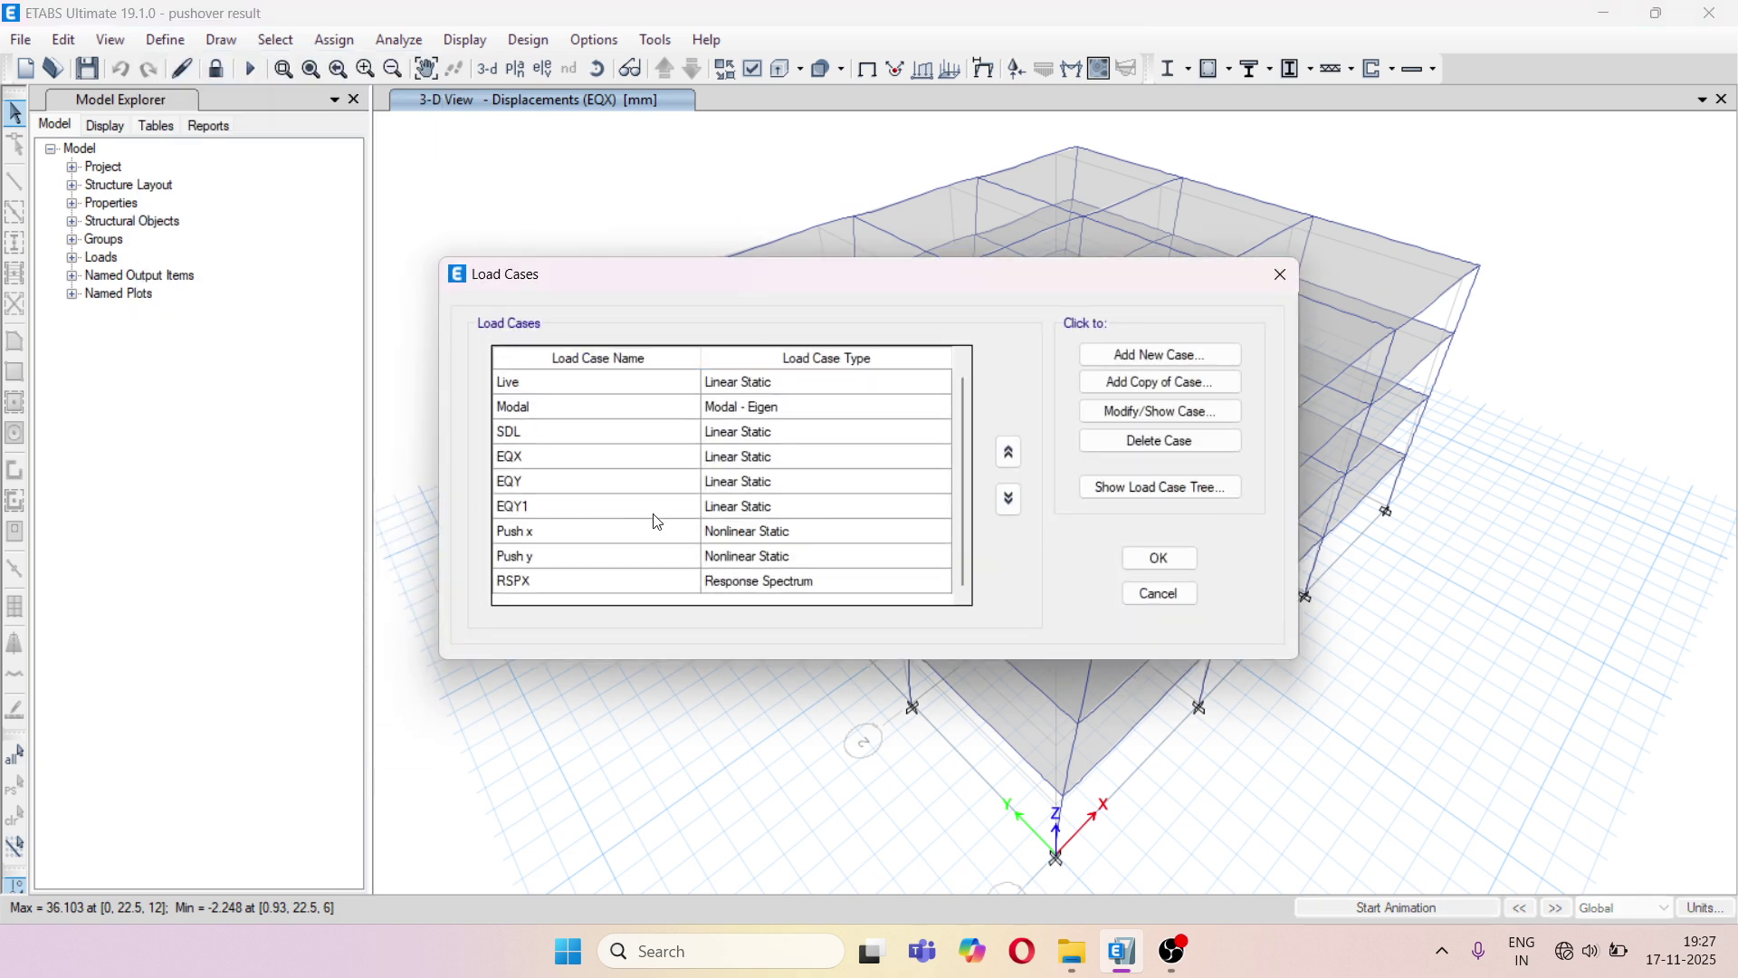
{"action": "left_click", "coordinate": [717, 584]}
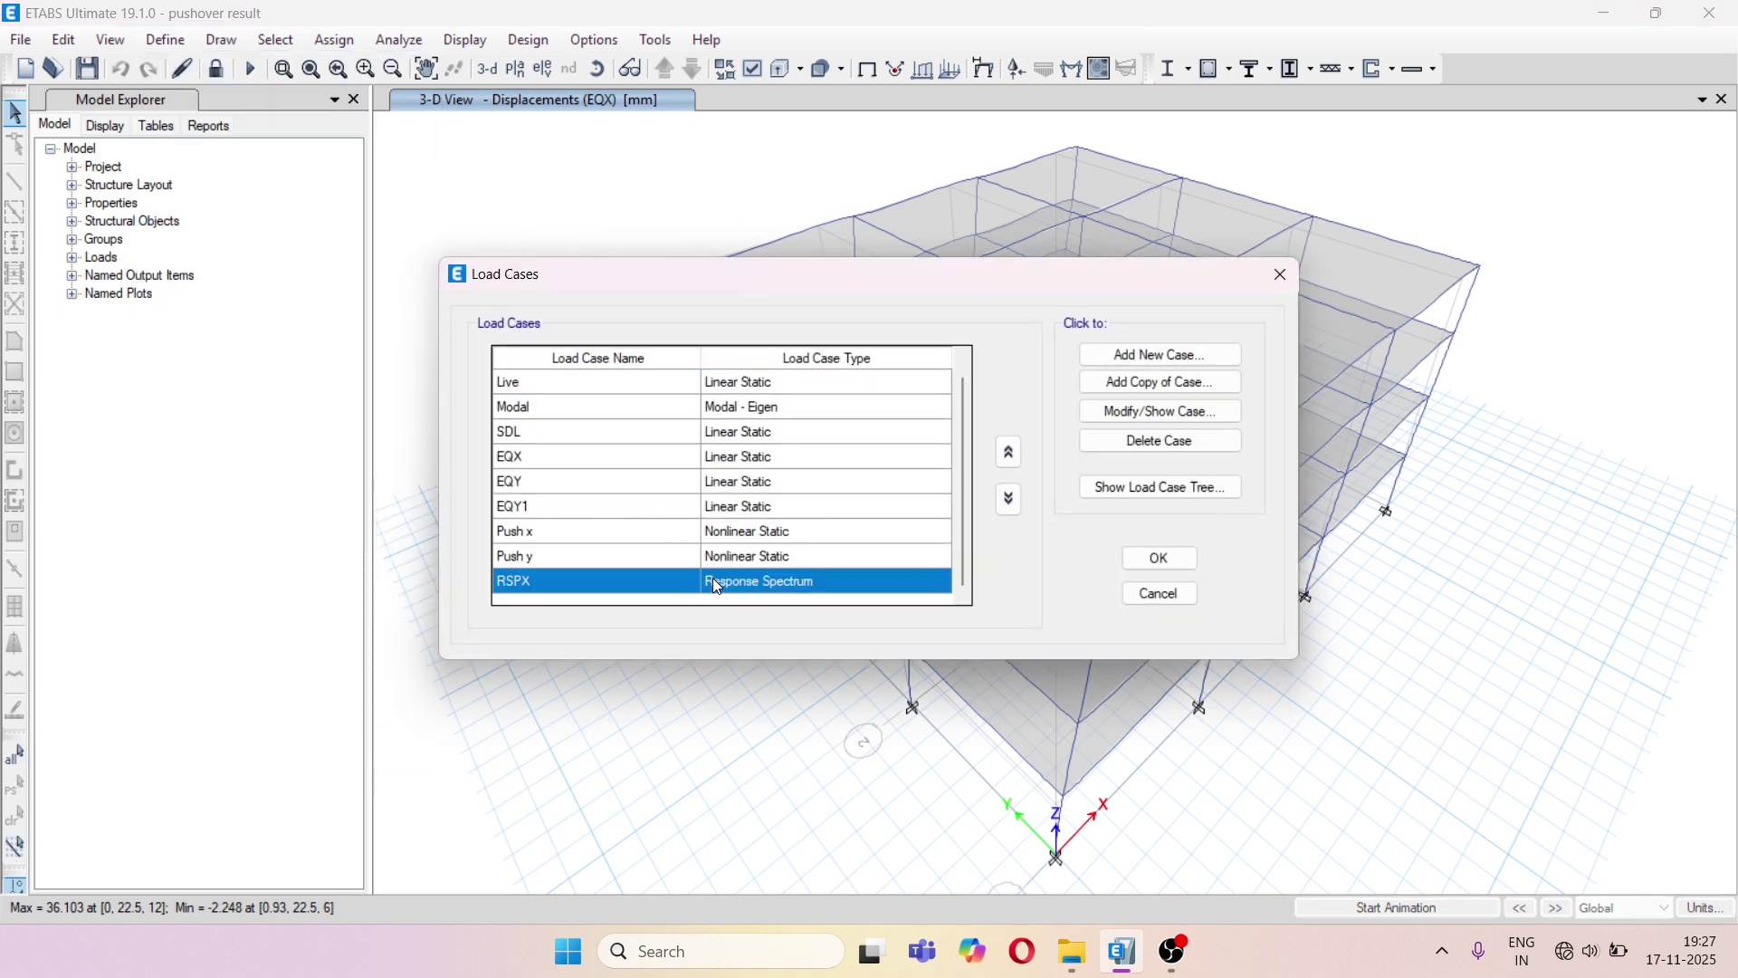
{"action": "left_click", "coordinate": [1152, 412]}
{"action": "left_click", "coordinate": [1014, 335]}
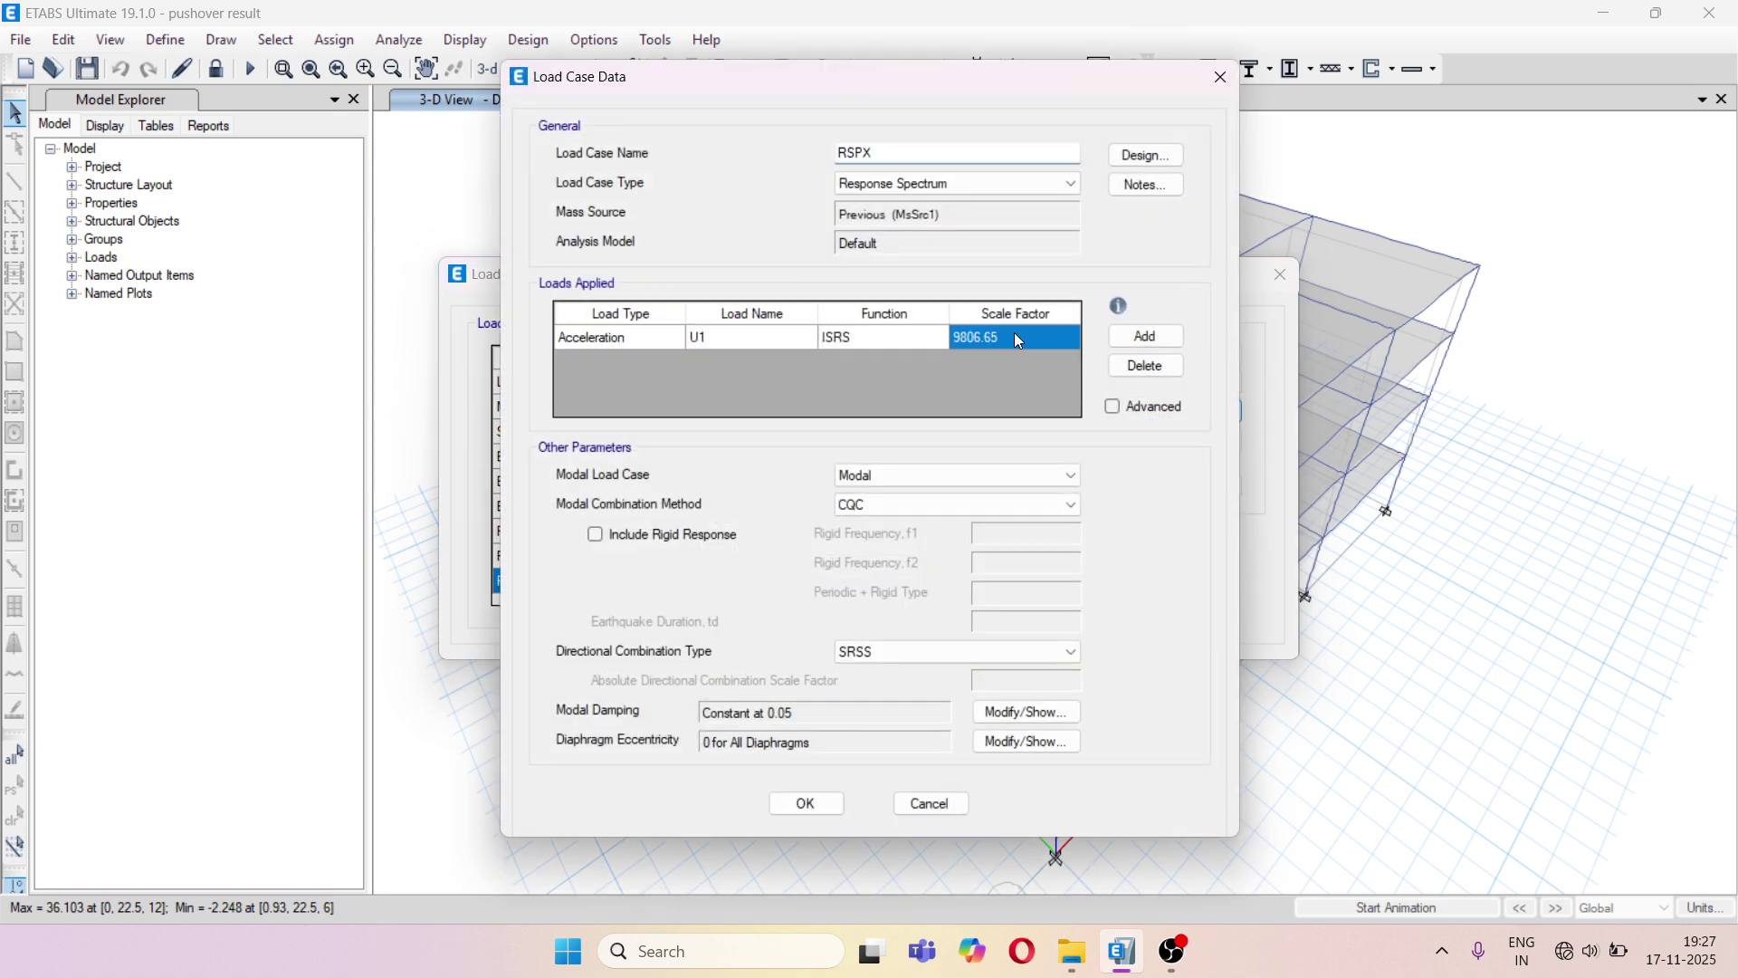
{"action": "left_click", "coordinate": [1012, 337]}
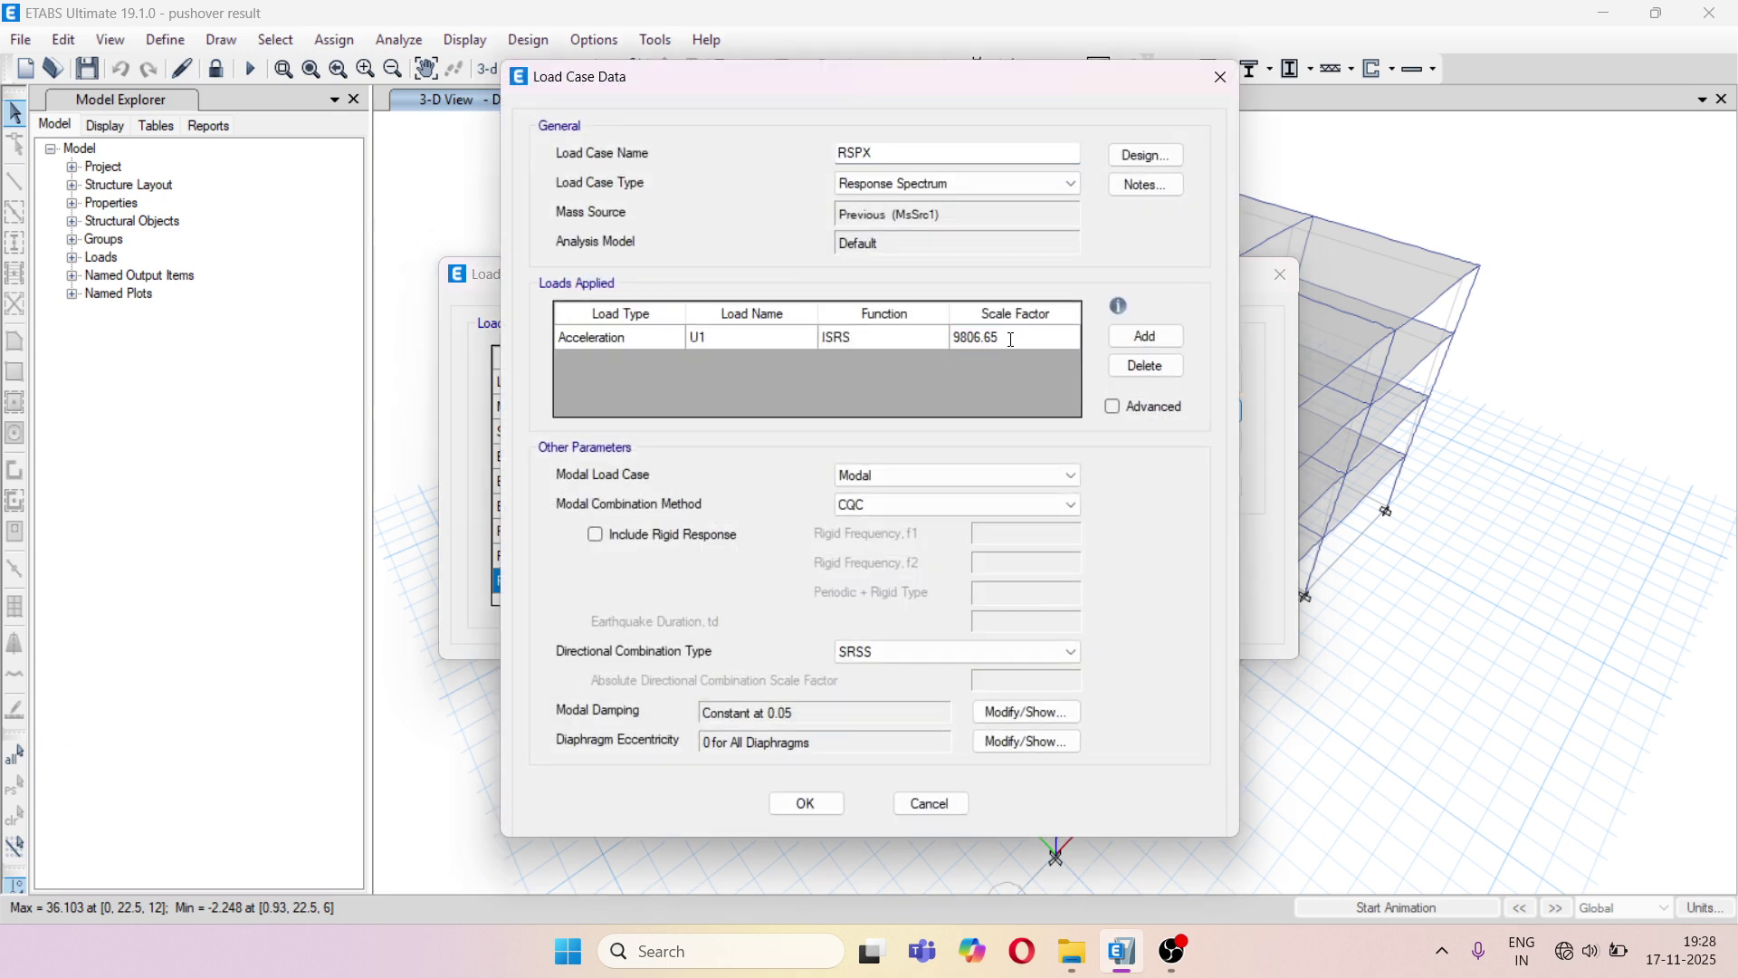
{"action": "type", "text": "*2.48"}
{"action": "key", "text": "Return"}
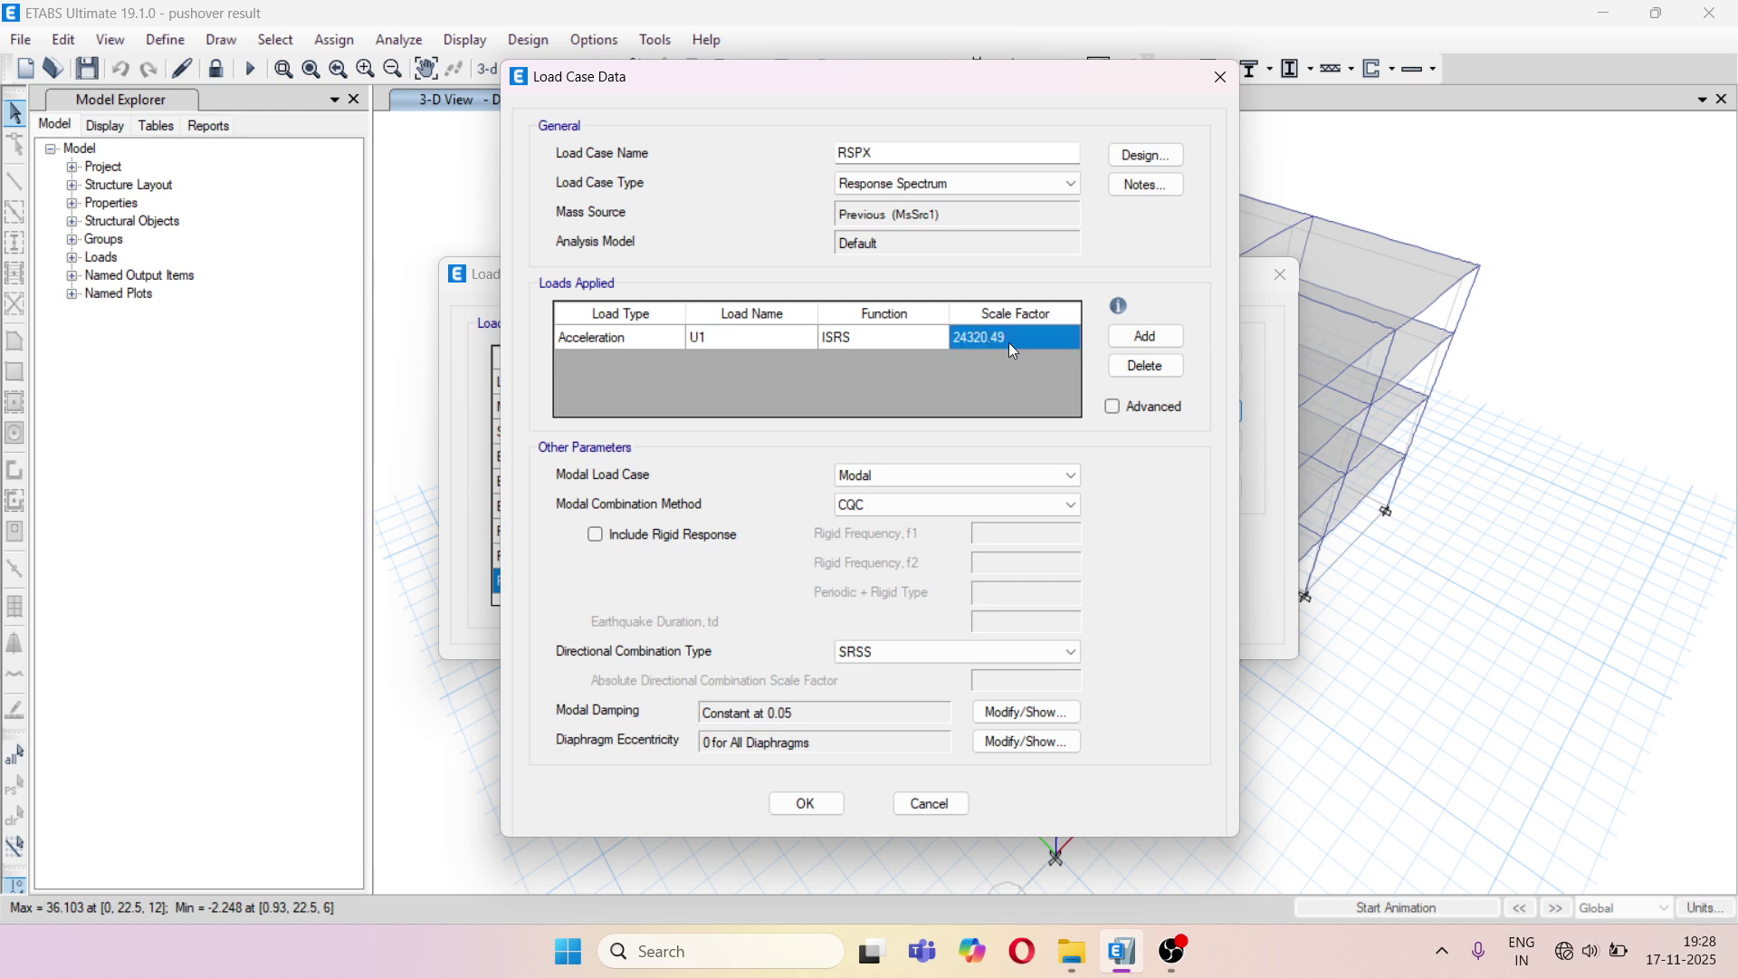
{"action": "left_click", "coordinate": [811, 799]}
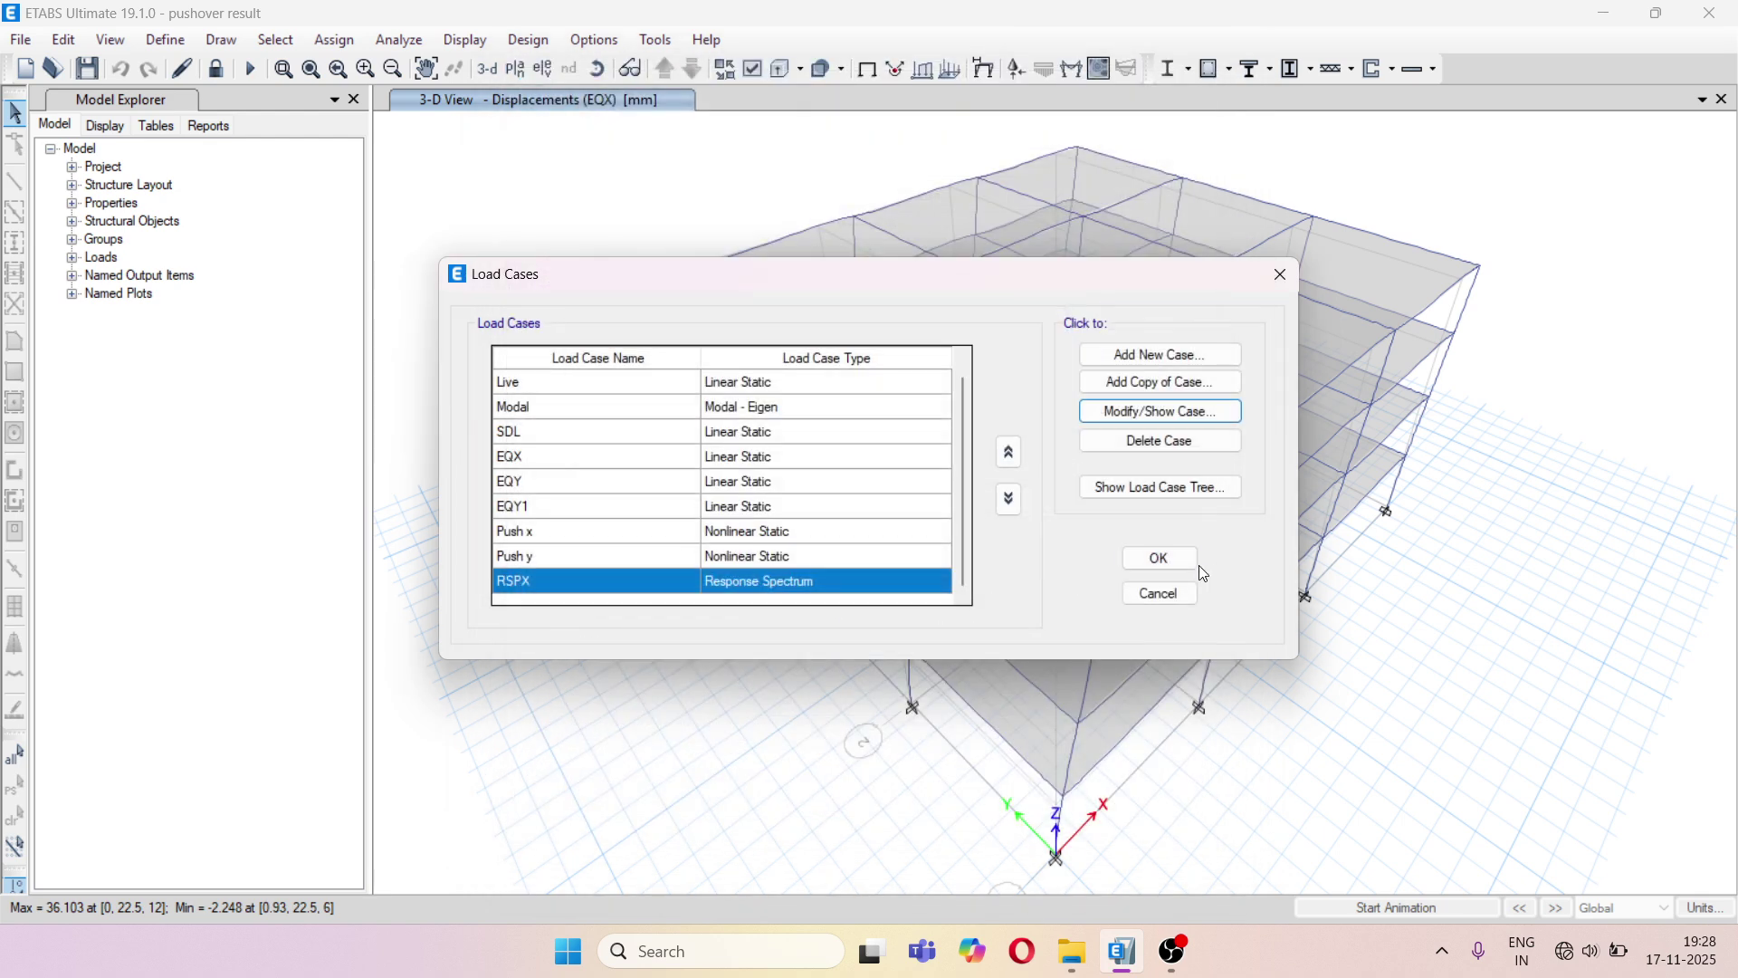
{"action": "left_click", "coordinate": [1171, 563]}
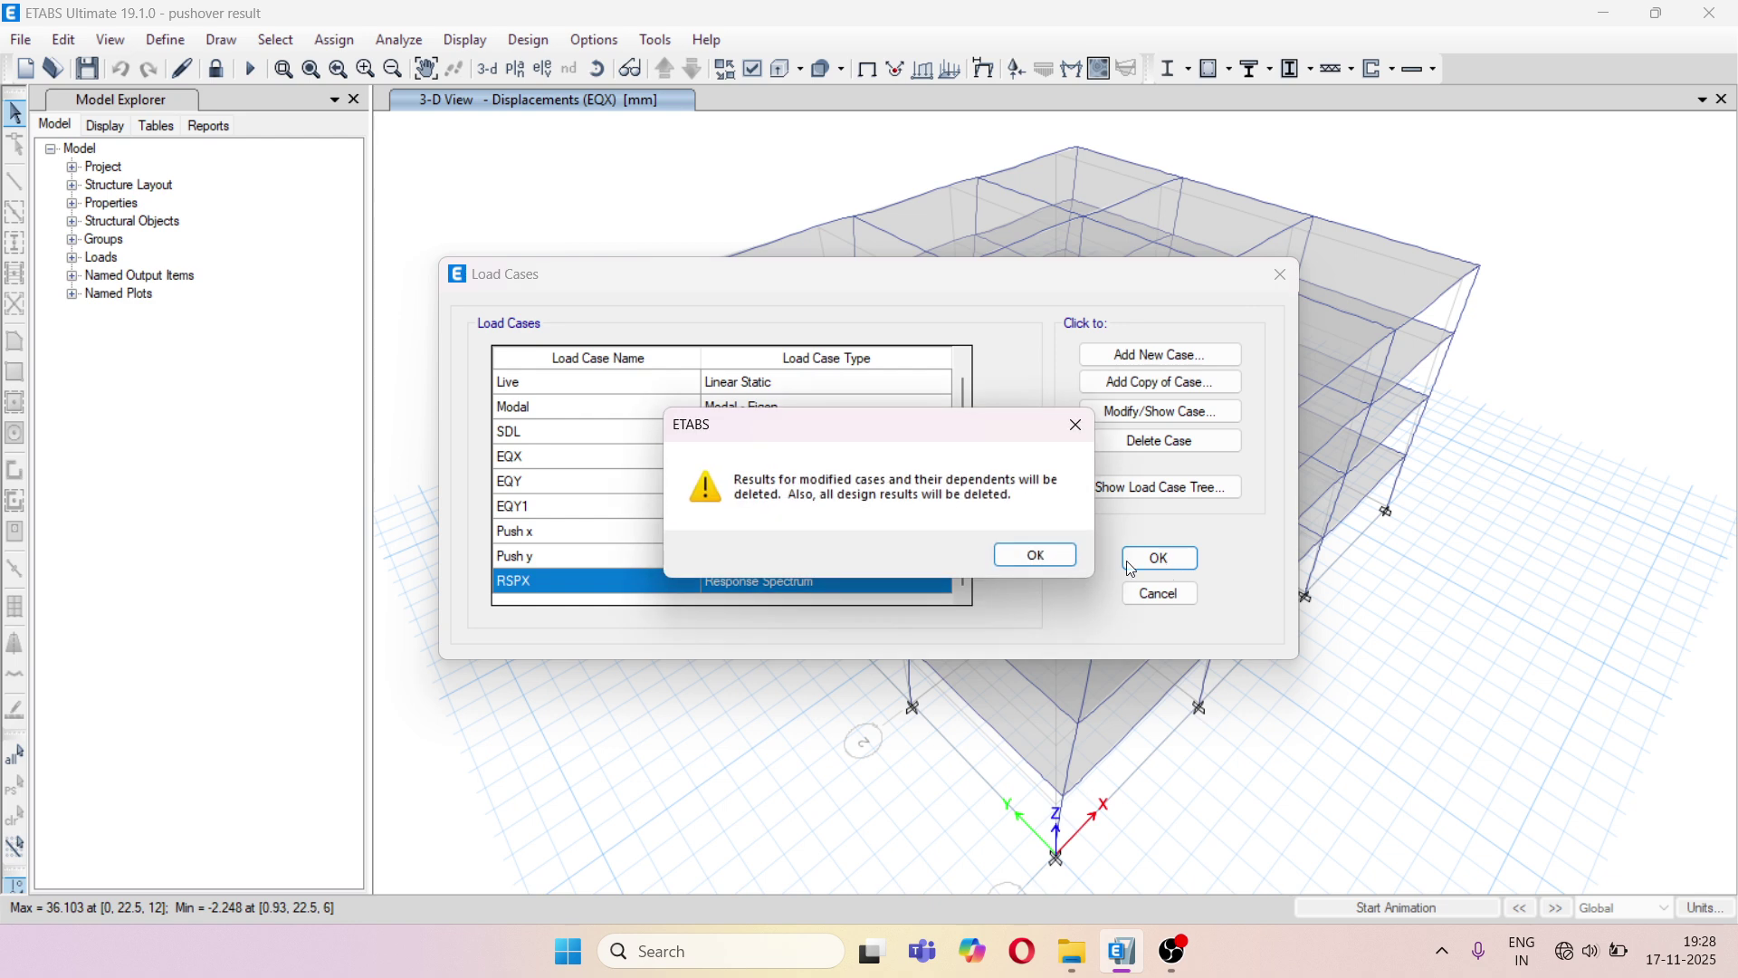
{"action": "left_click", "coordinate": [1033, 550]}
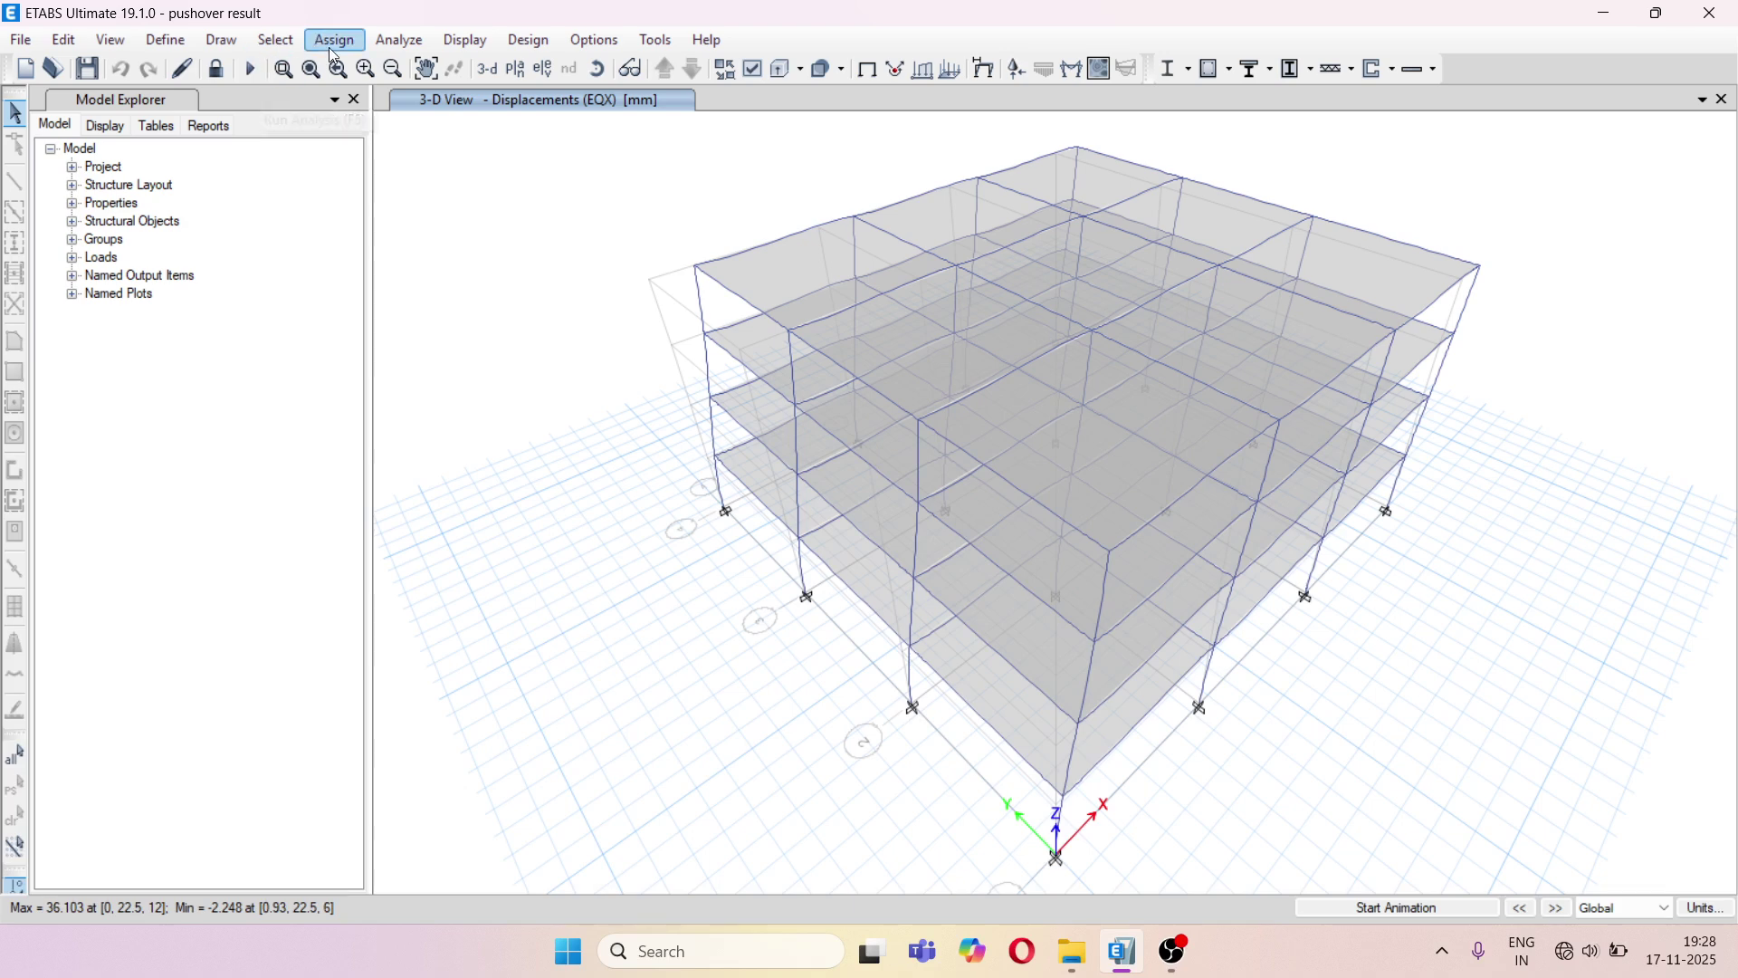
Rerun the analysis with the Modal, EQX and RSPX load cases set to run
{"action": "left_click", "coordinate": [401, 40]}
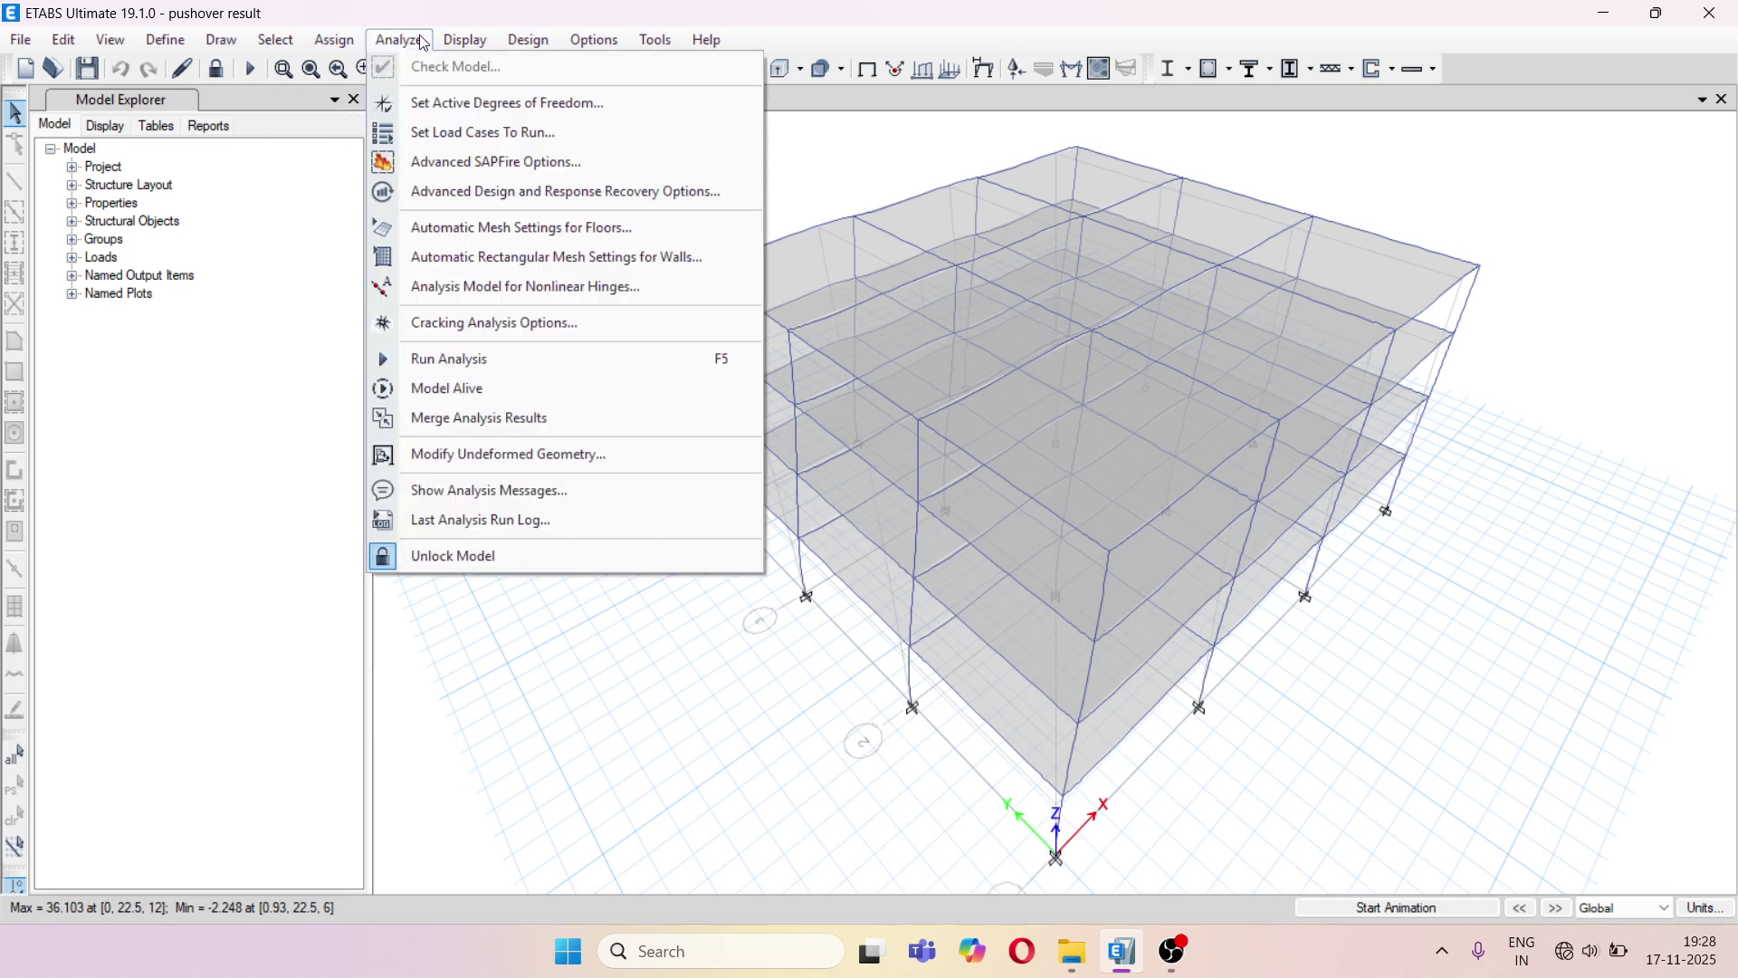
{"action": "left_click", "coordinate": [462, 143]}
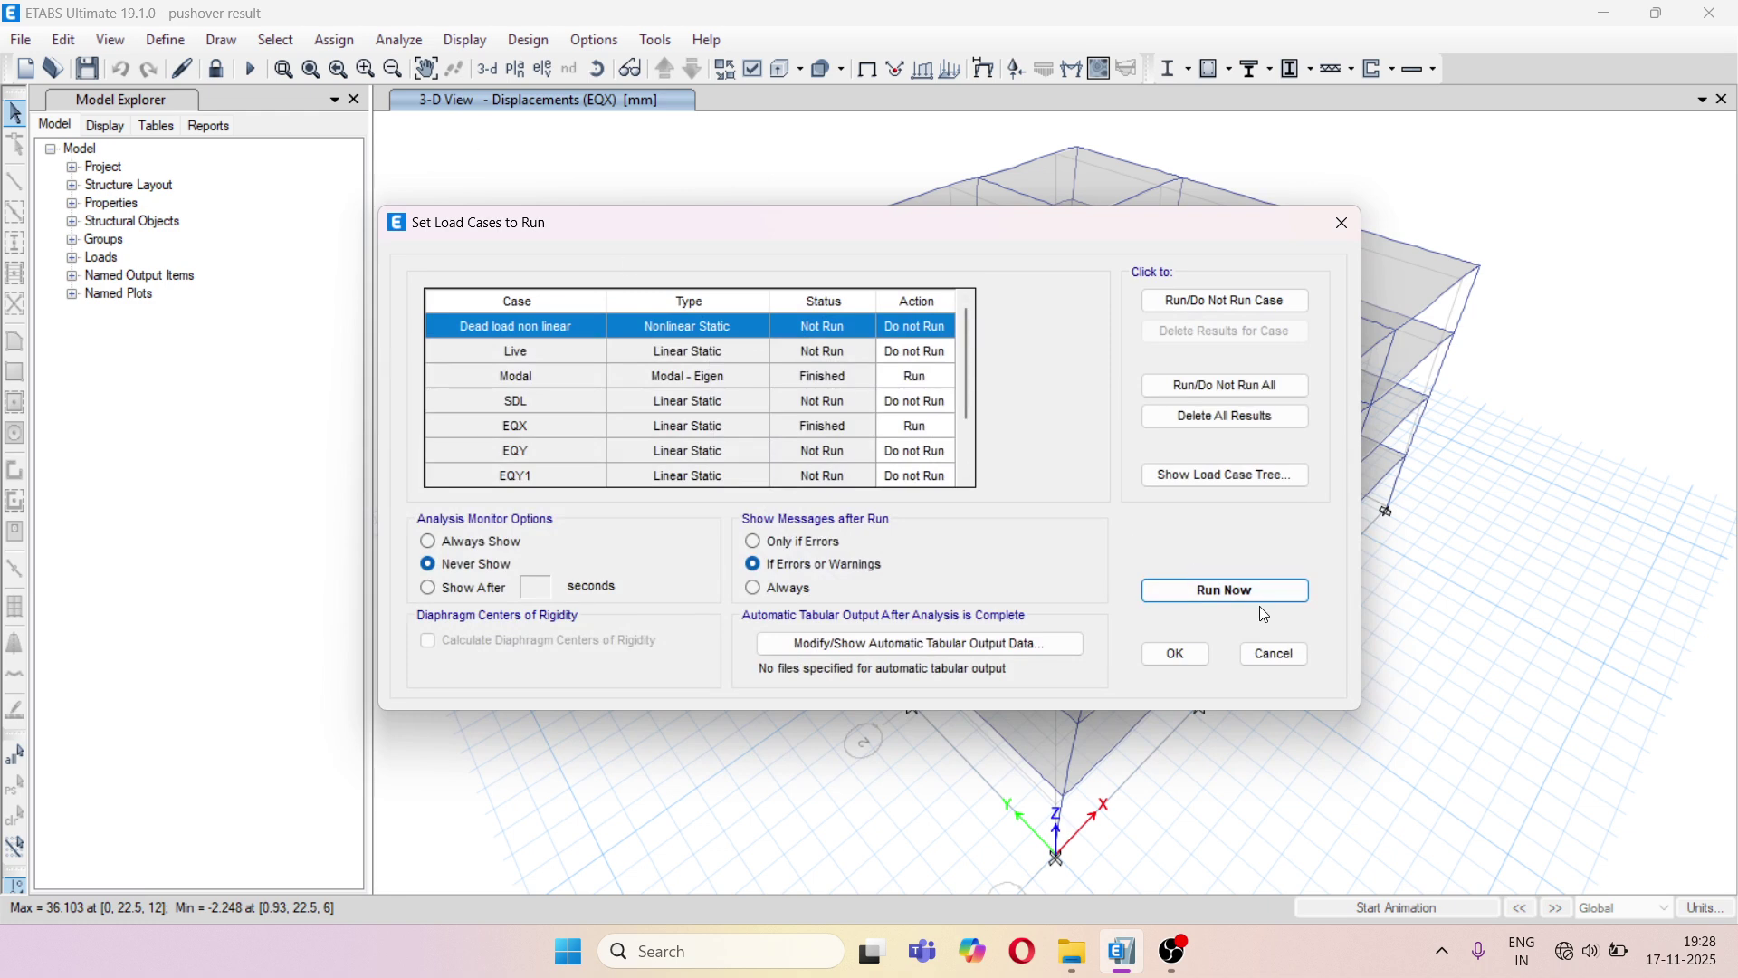
{"action": "left_click", "coordinate": [1248, 598]}
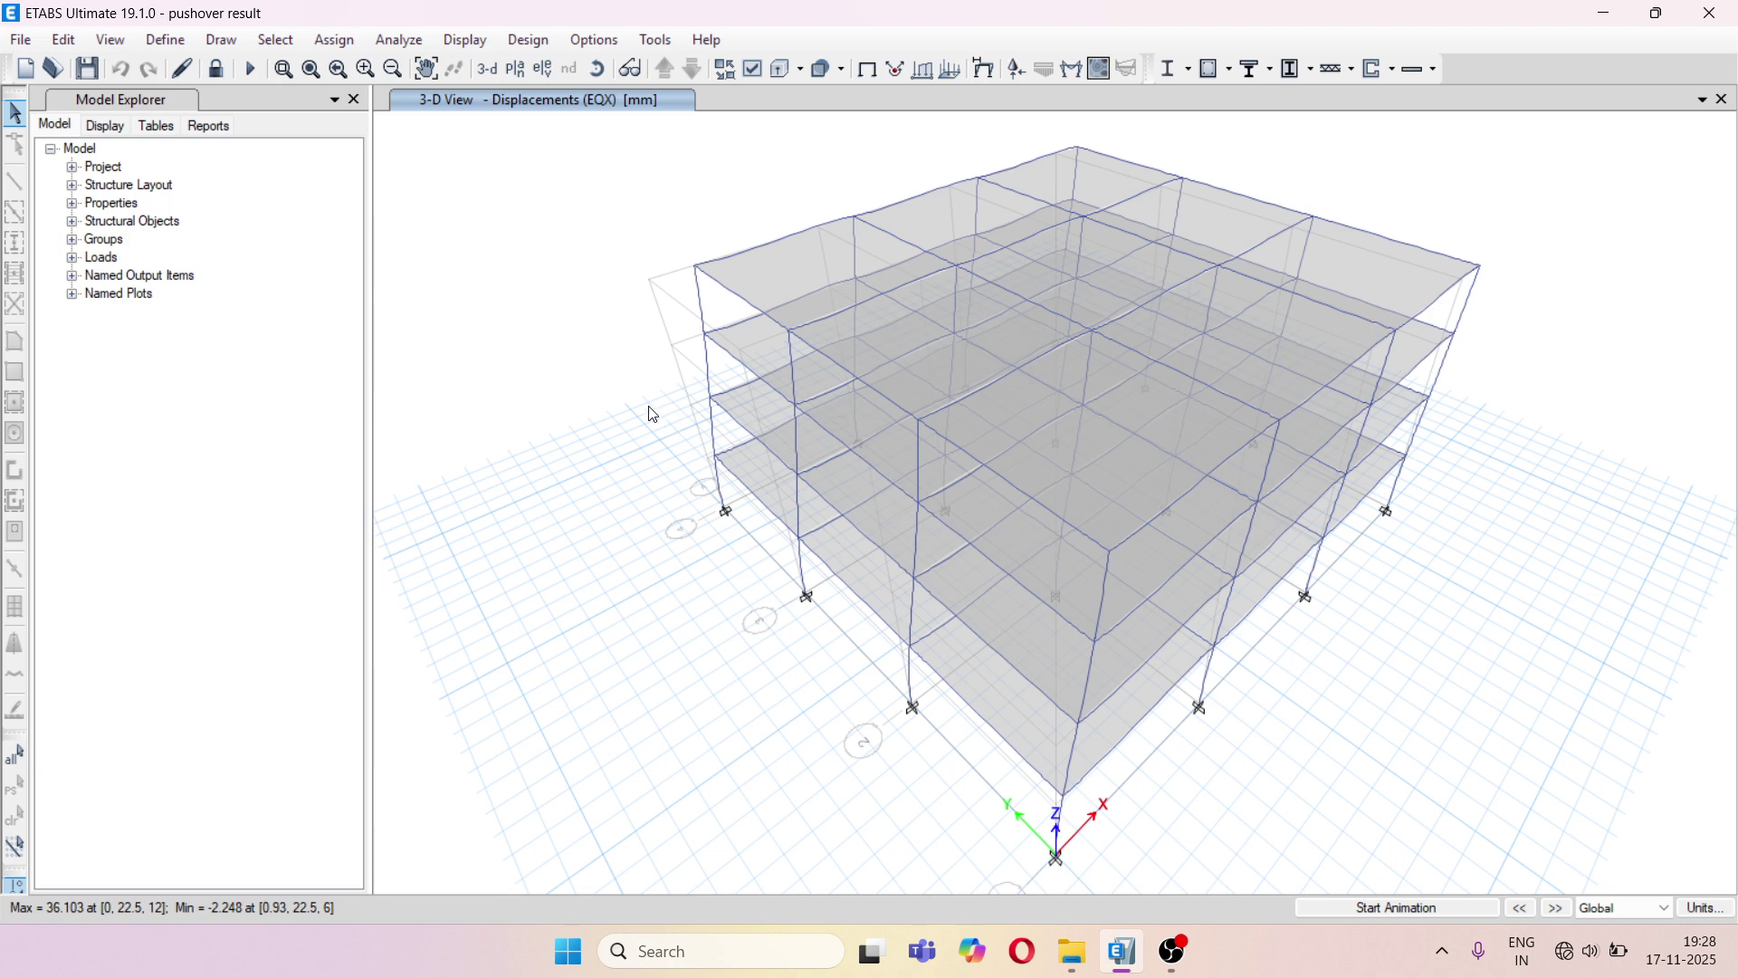
Show the Base Reactions table again to compare EQX with the rescaled RSPX case, and close it
{"action": "left_click", "coordinate": [472, 42]}
{"action": "left_click", "coordinate": [551, 685]}
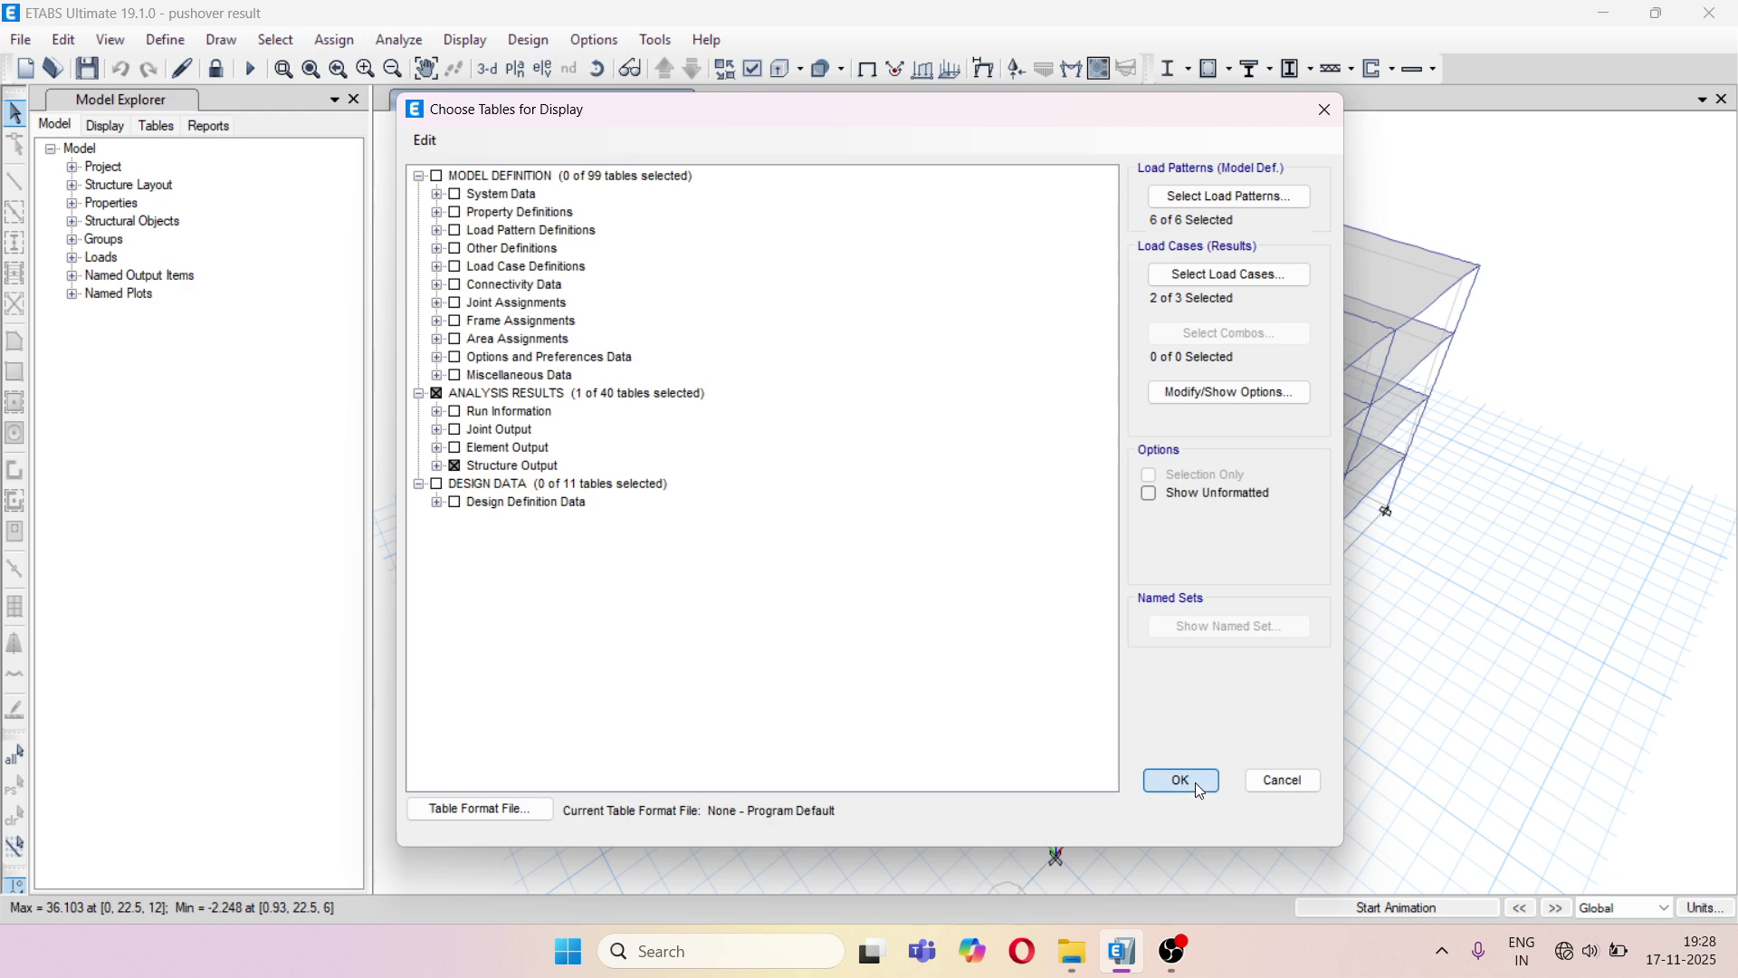
{"action": "left_click", "coordinate": [1181, 782]}
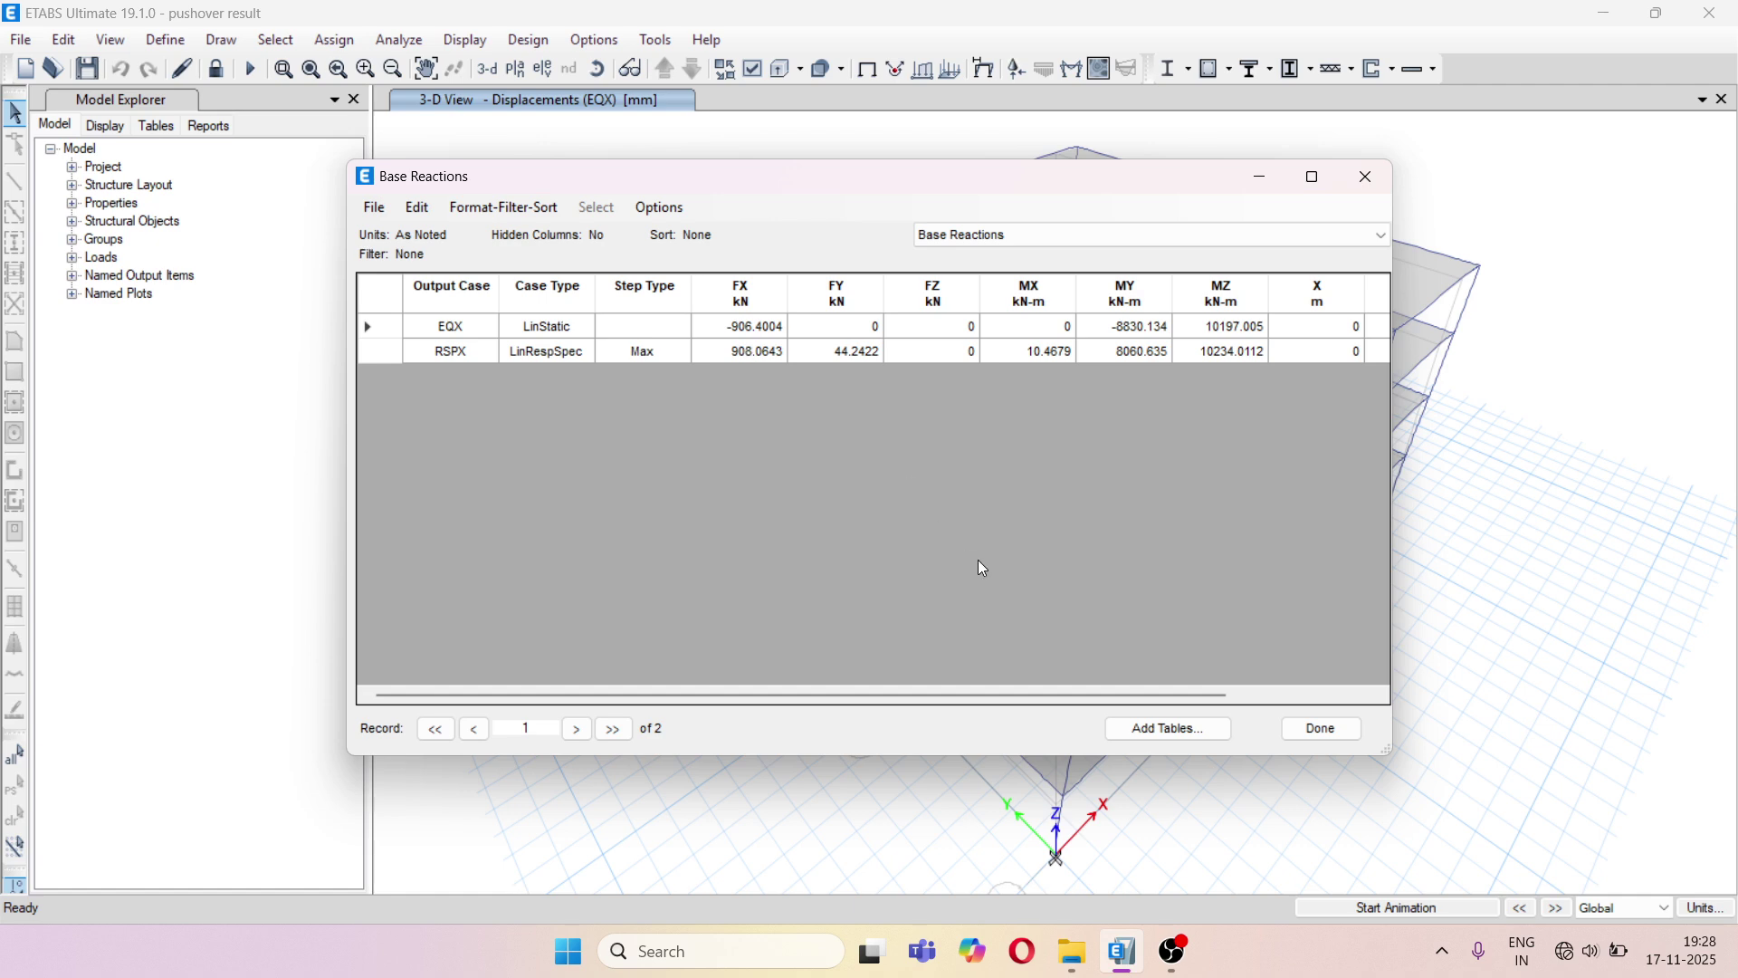
{"action": "left_click", "coordinate": [1334, 732]}
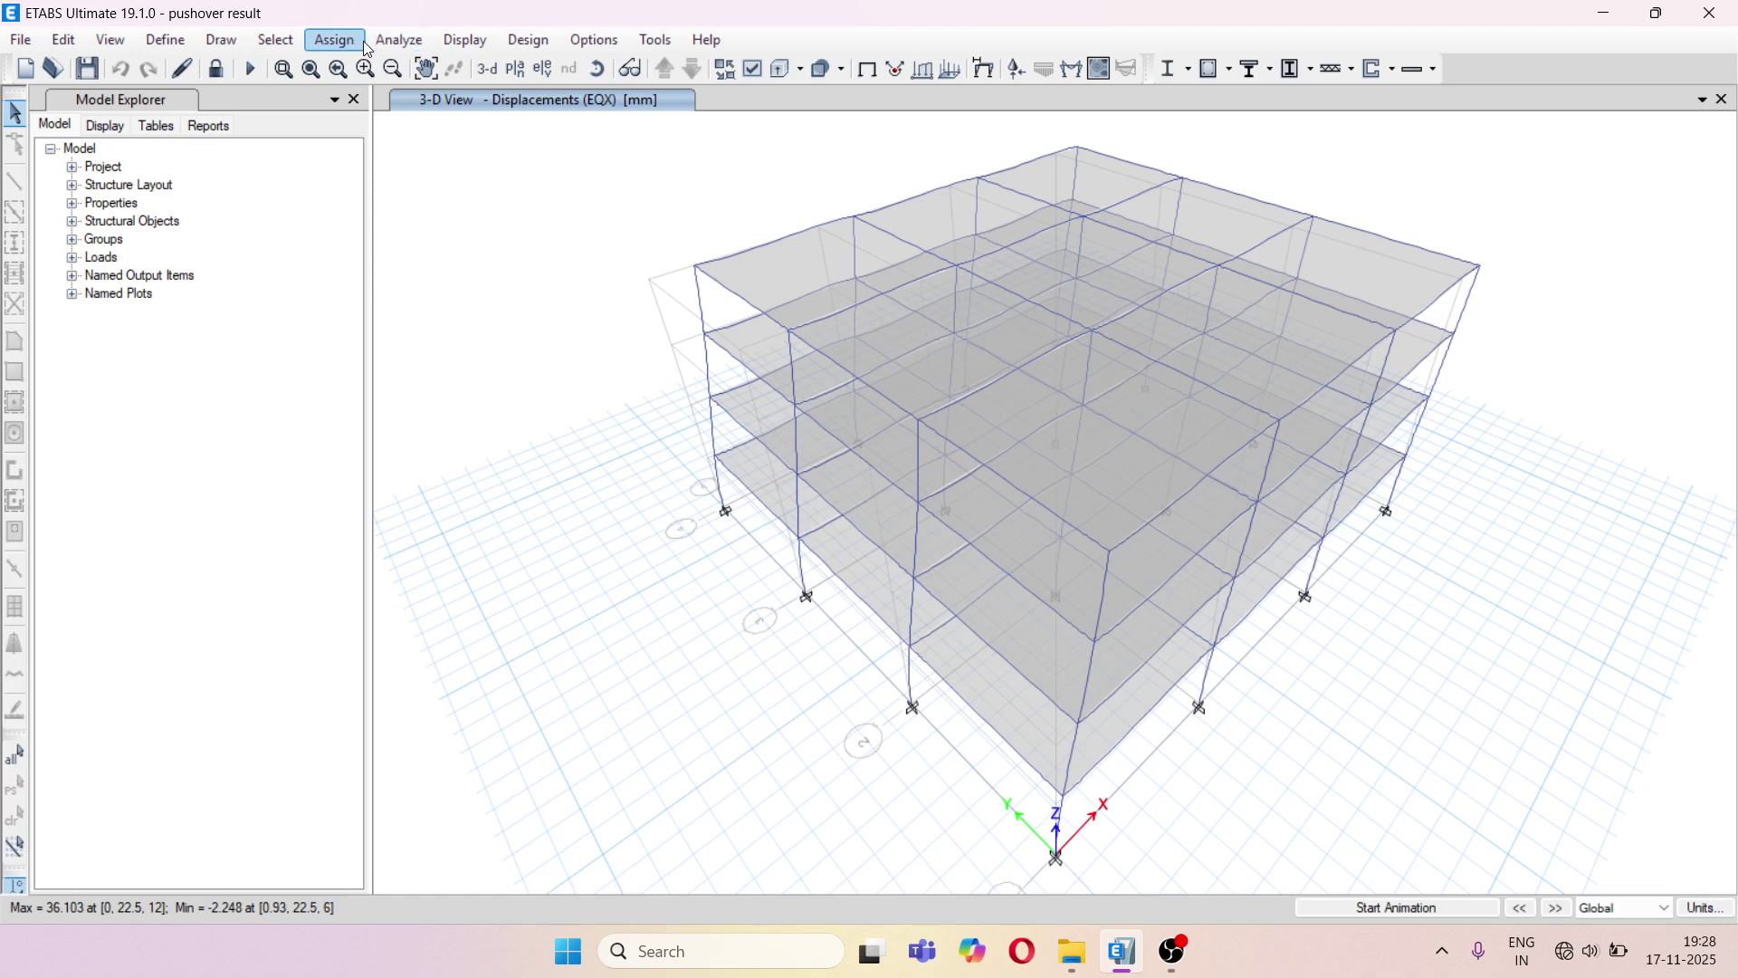
Try to run the analysis for the Push x nonlinear static load case
{"action": "left_click", "coordinate": [397, 40]}
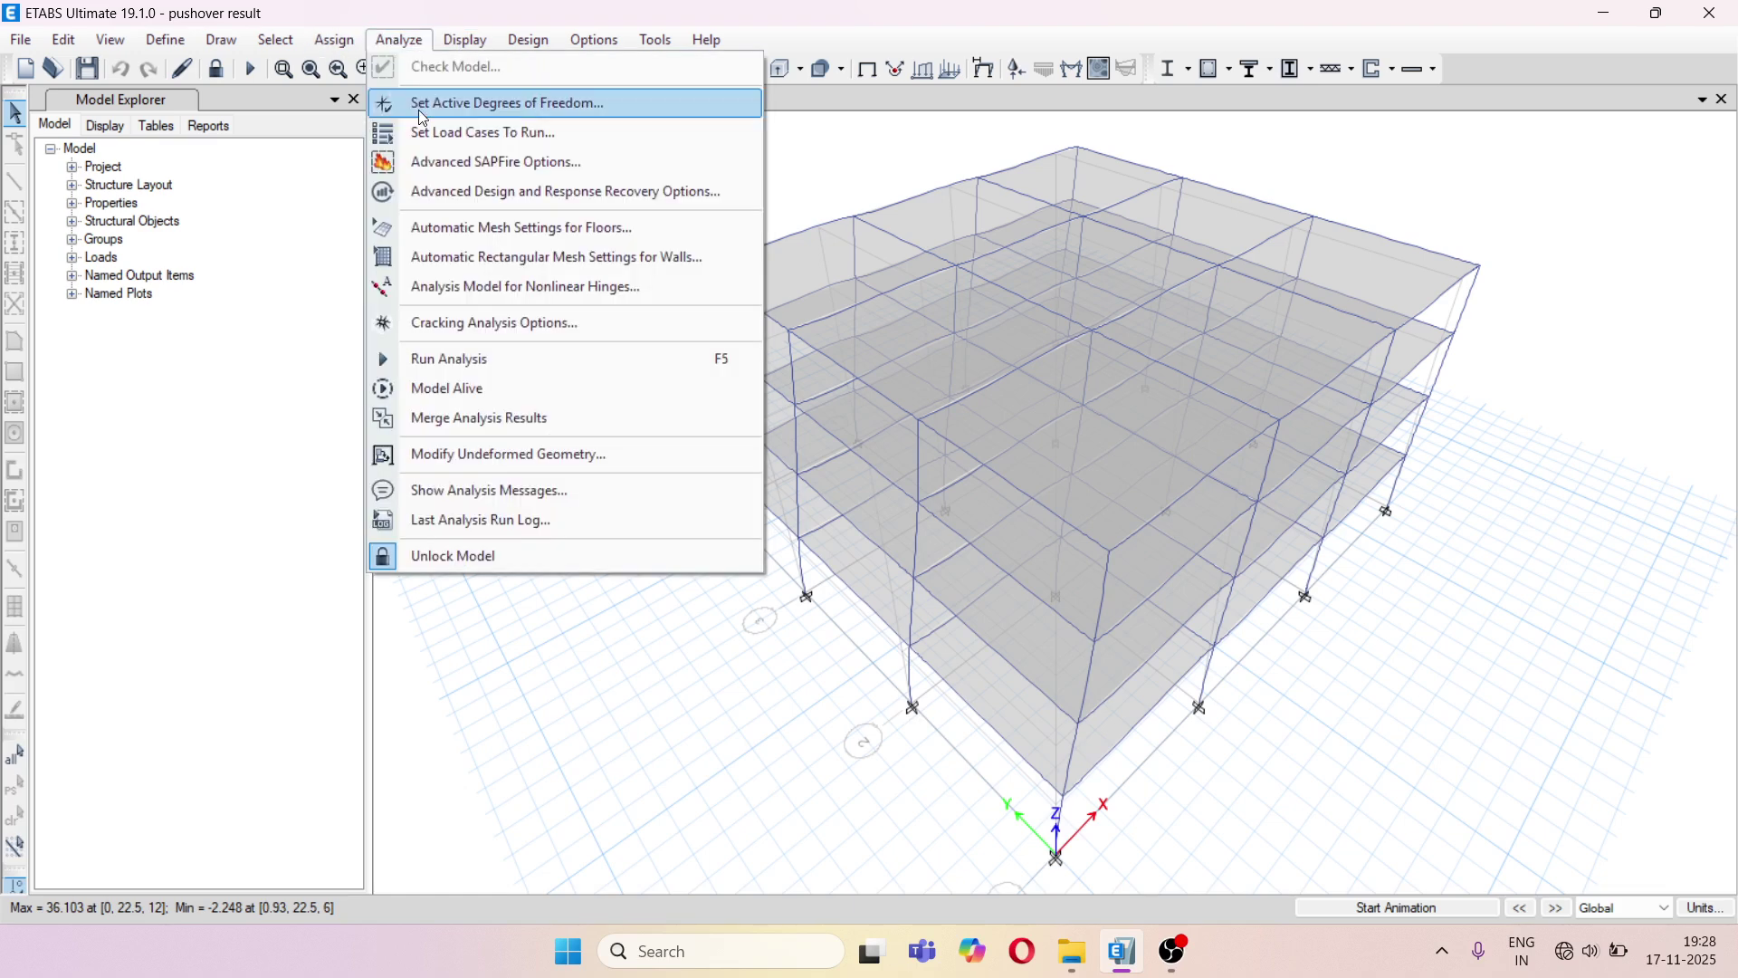
{"action": "left_click", "coordinate": [462, 136]}
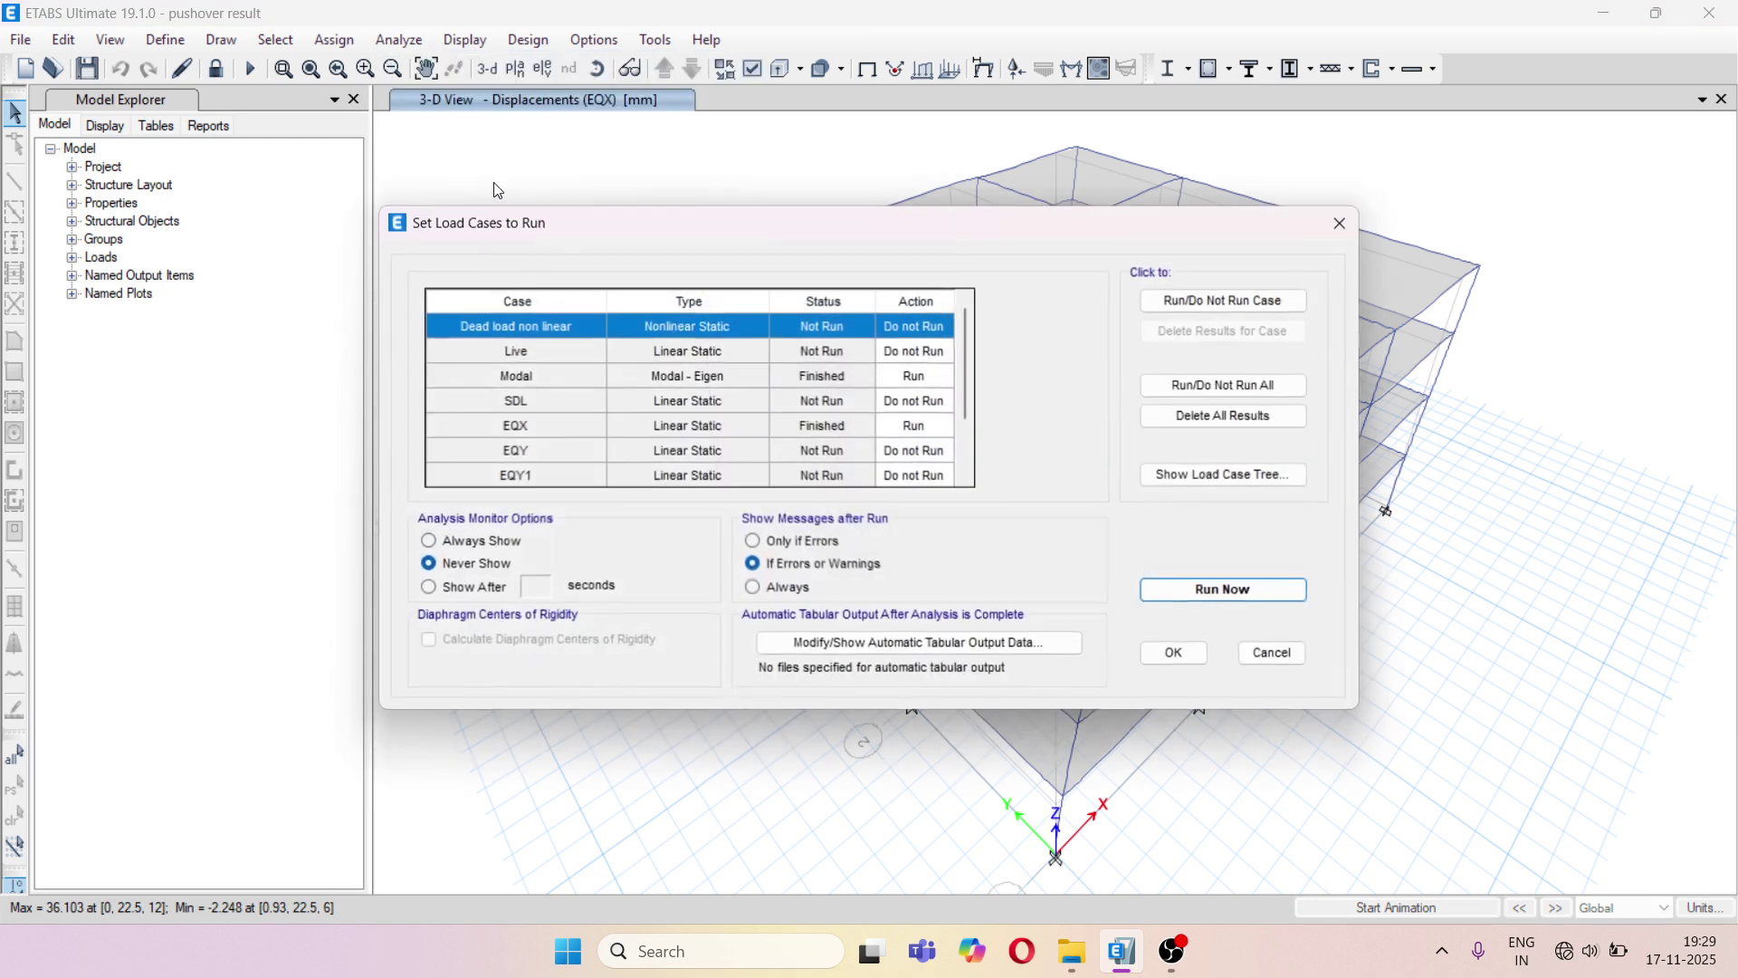
{"action": "scroll", "coordinate": [711, 430], "scroll_direction": "down", "scroll_amount": 2}
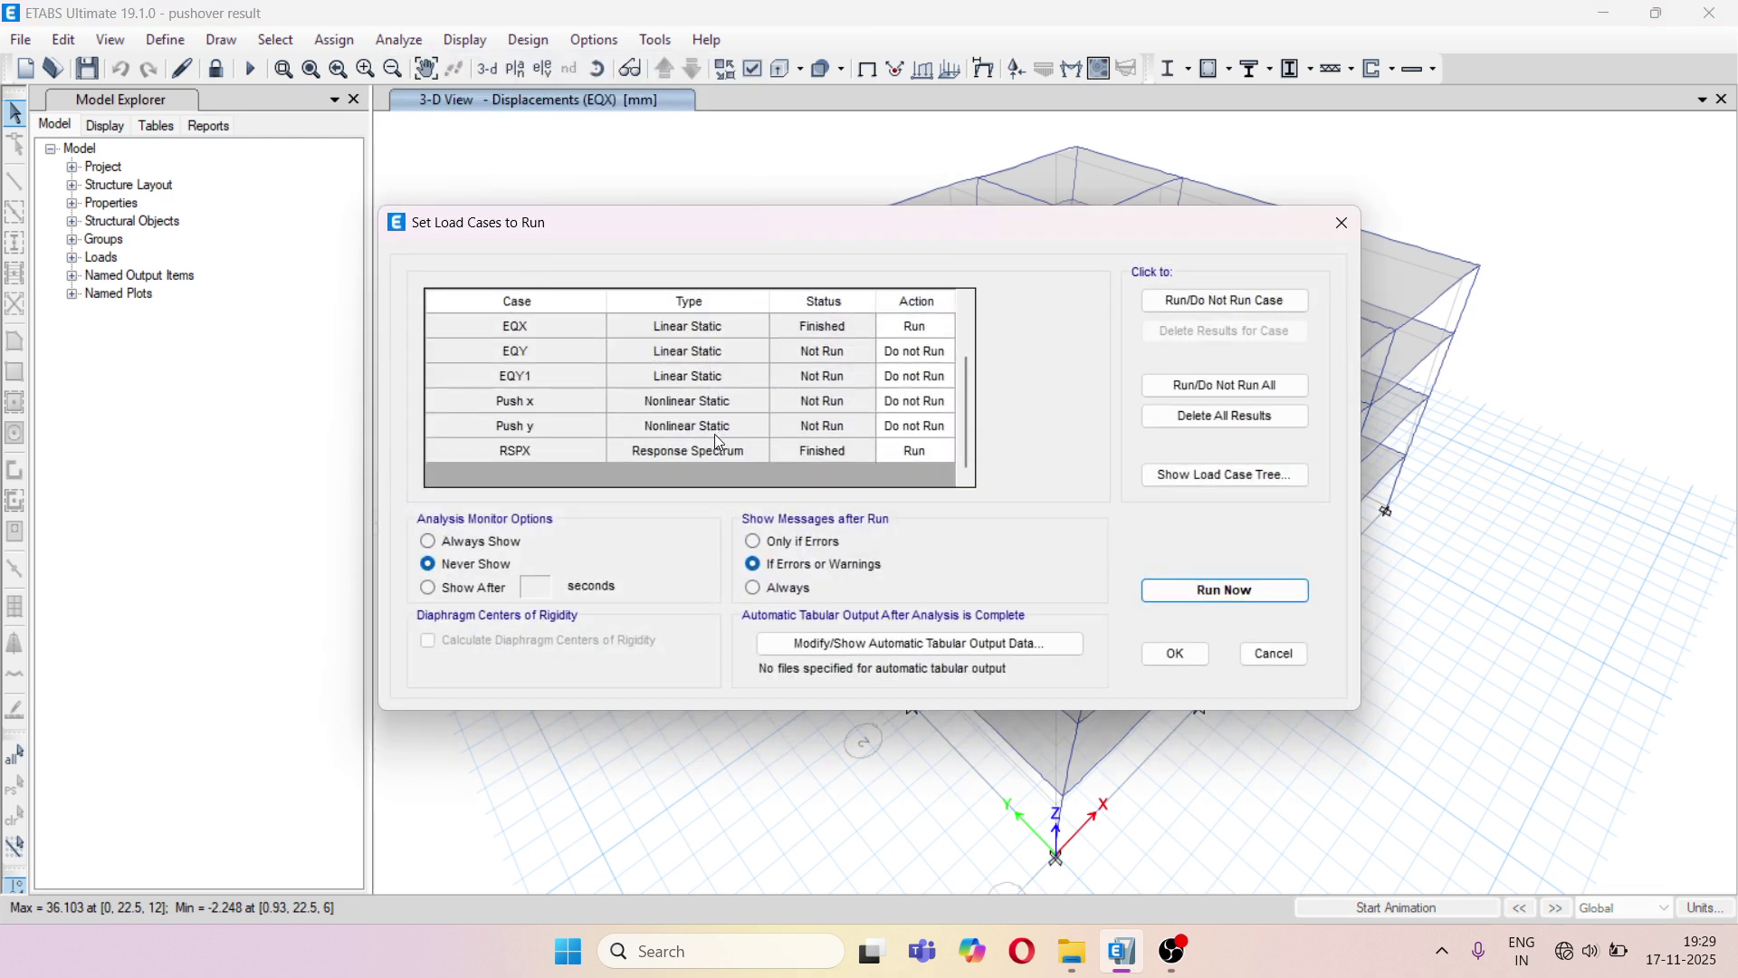
{"action": "left_click", "coordinate": [927, 401]}
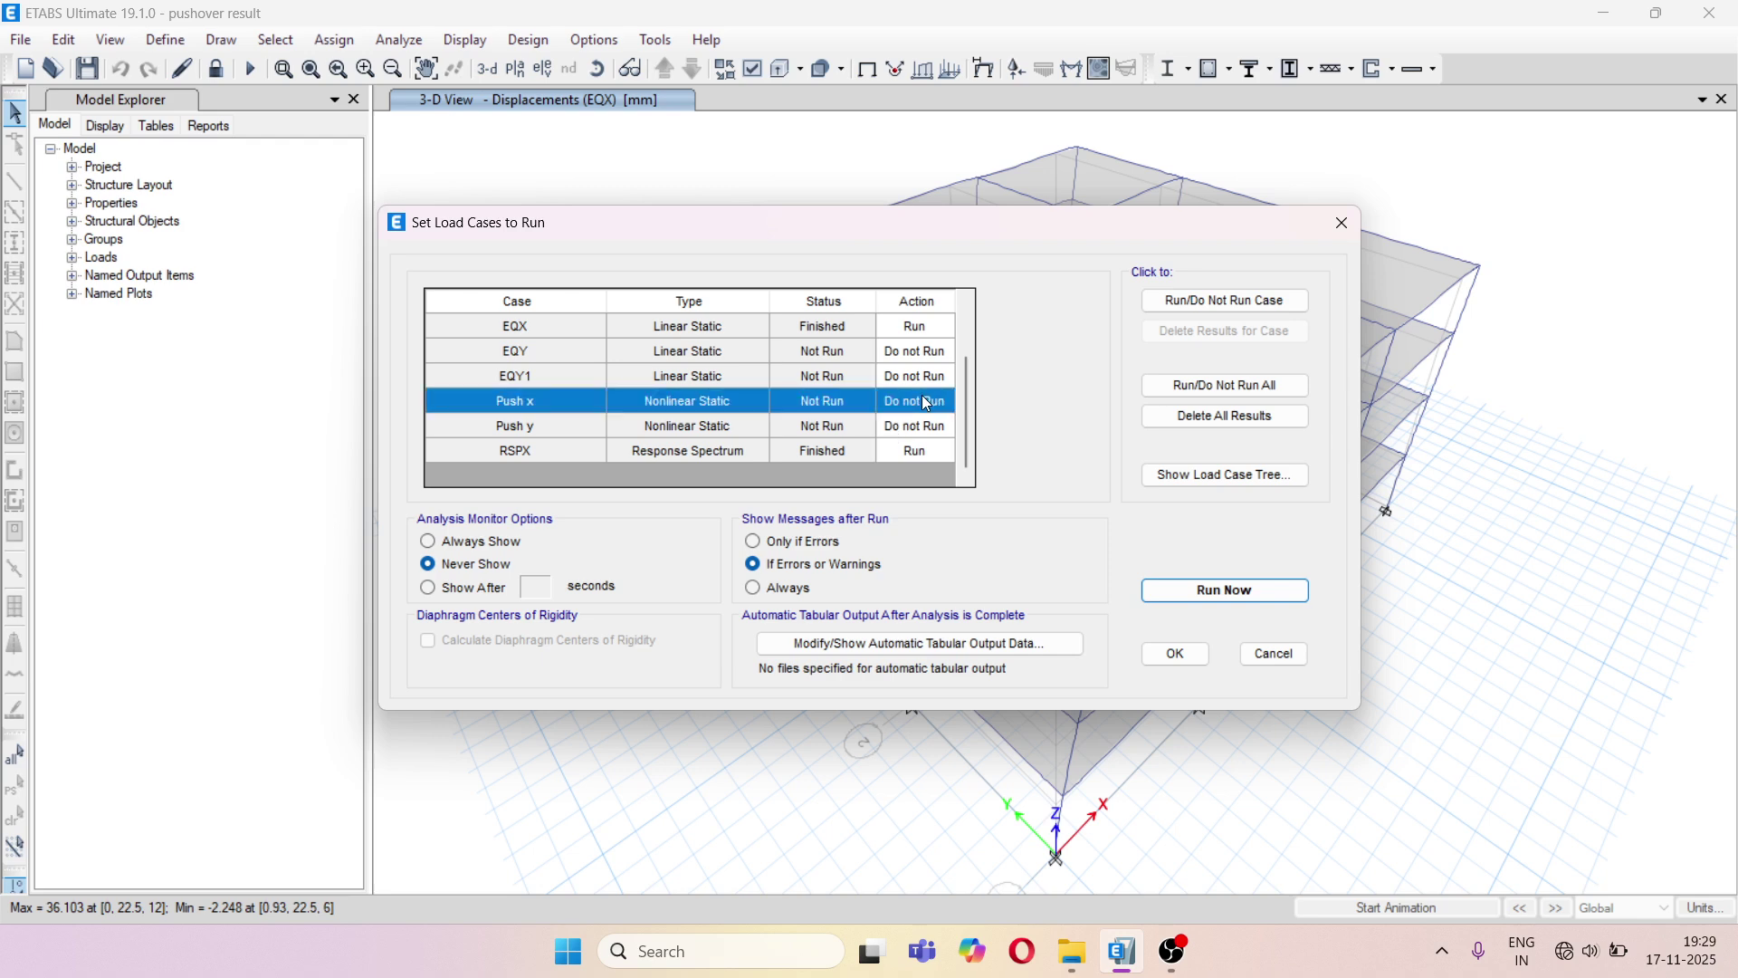
{"action": "left_click", "coordinate": [1227, 593]}
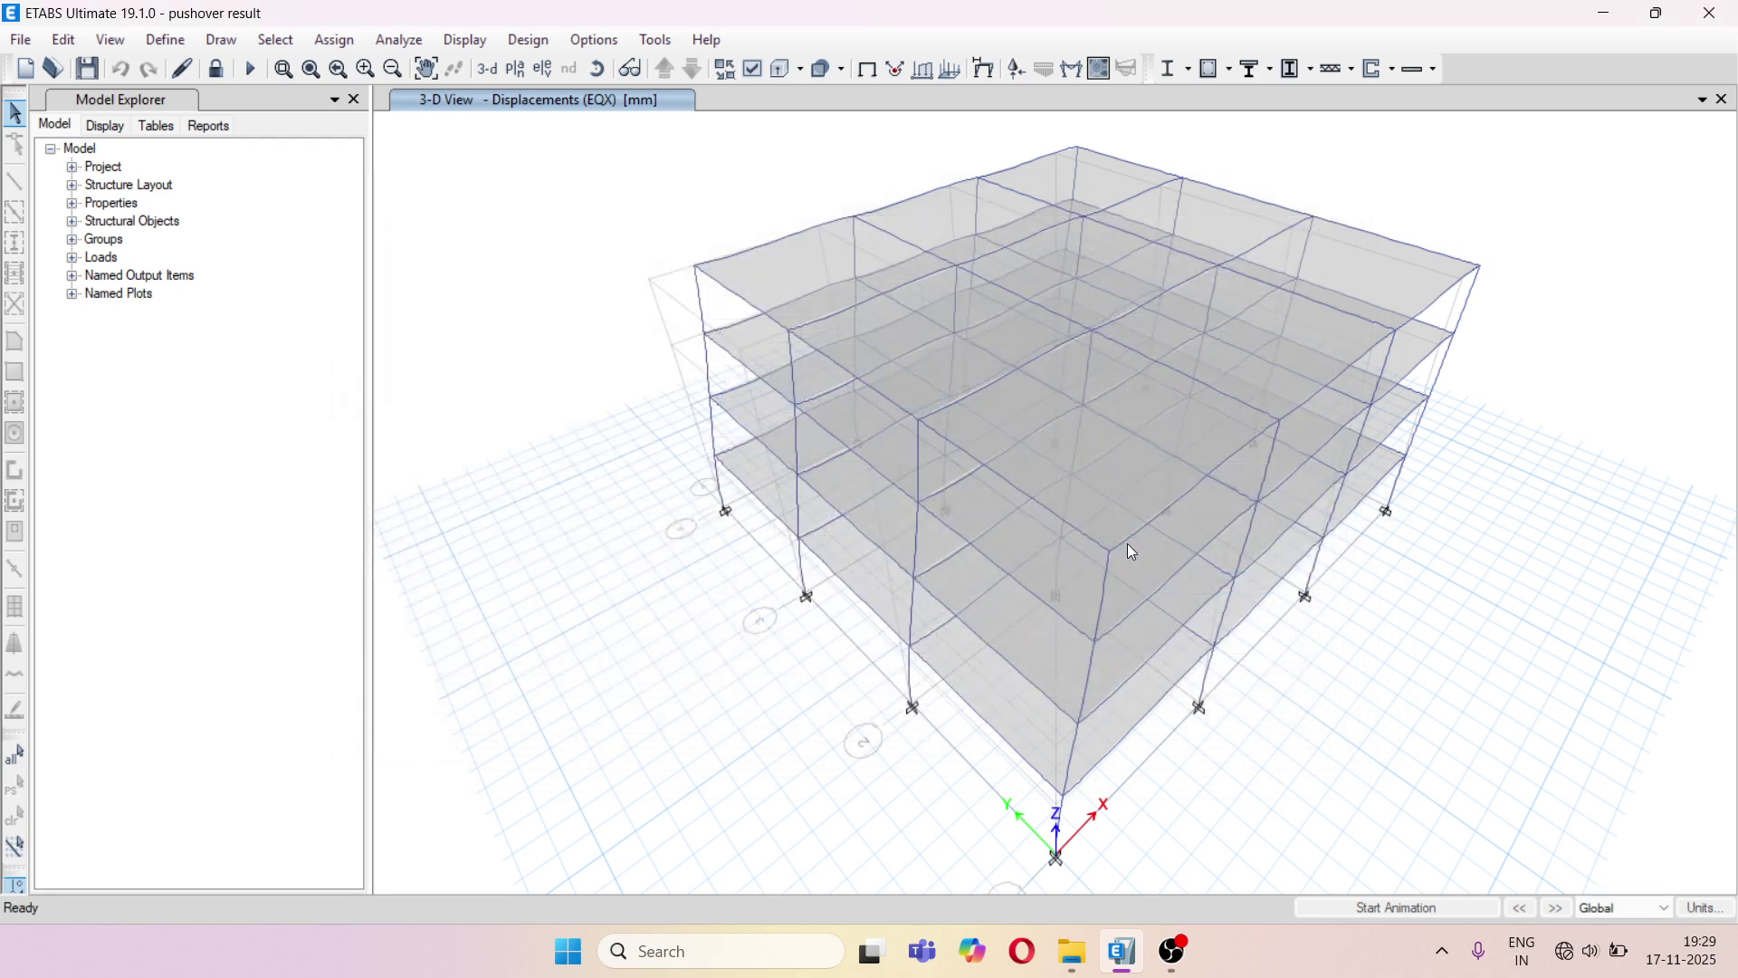
{"action": "left_click", "coordinate": [956, 563]}
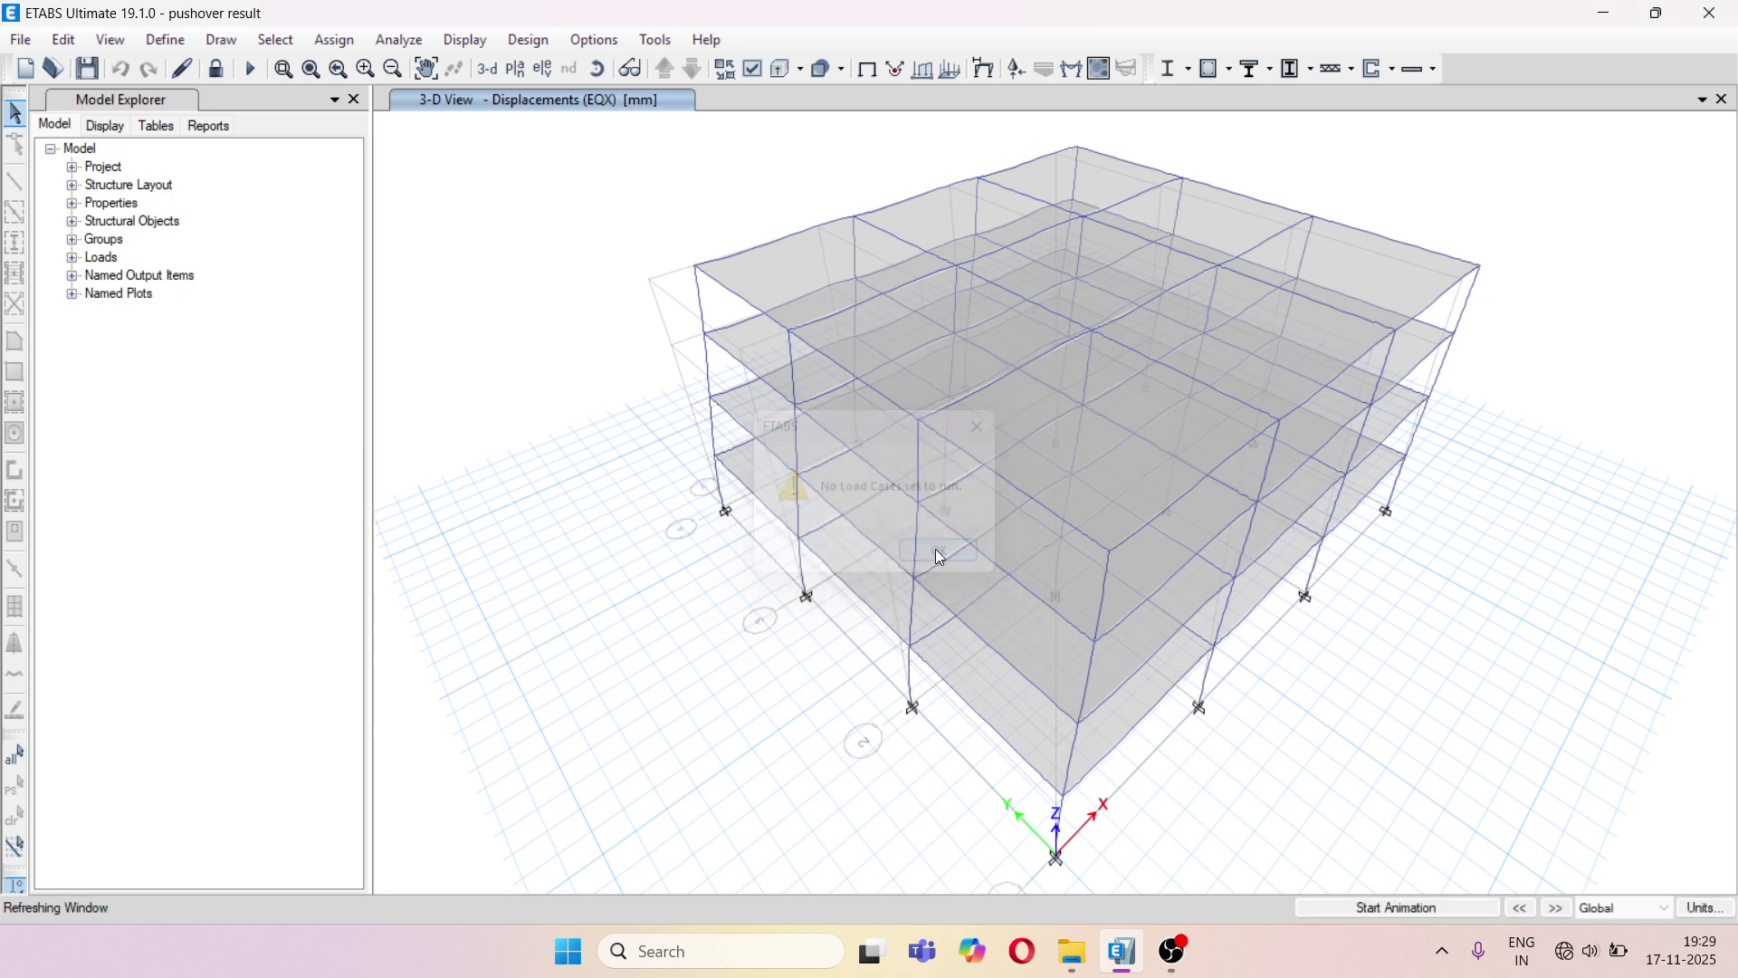
Set the Push x nonlinear static case to run, run the analysis, and dismiss the analysis messages
{"action": "left_click", "coordinate": [416, 41]}
{"action": "left_click", "coordinate": [471, 134]}
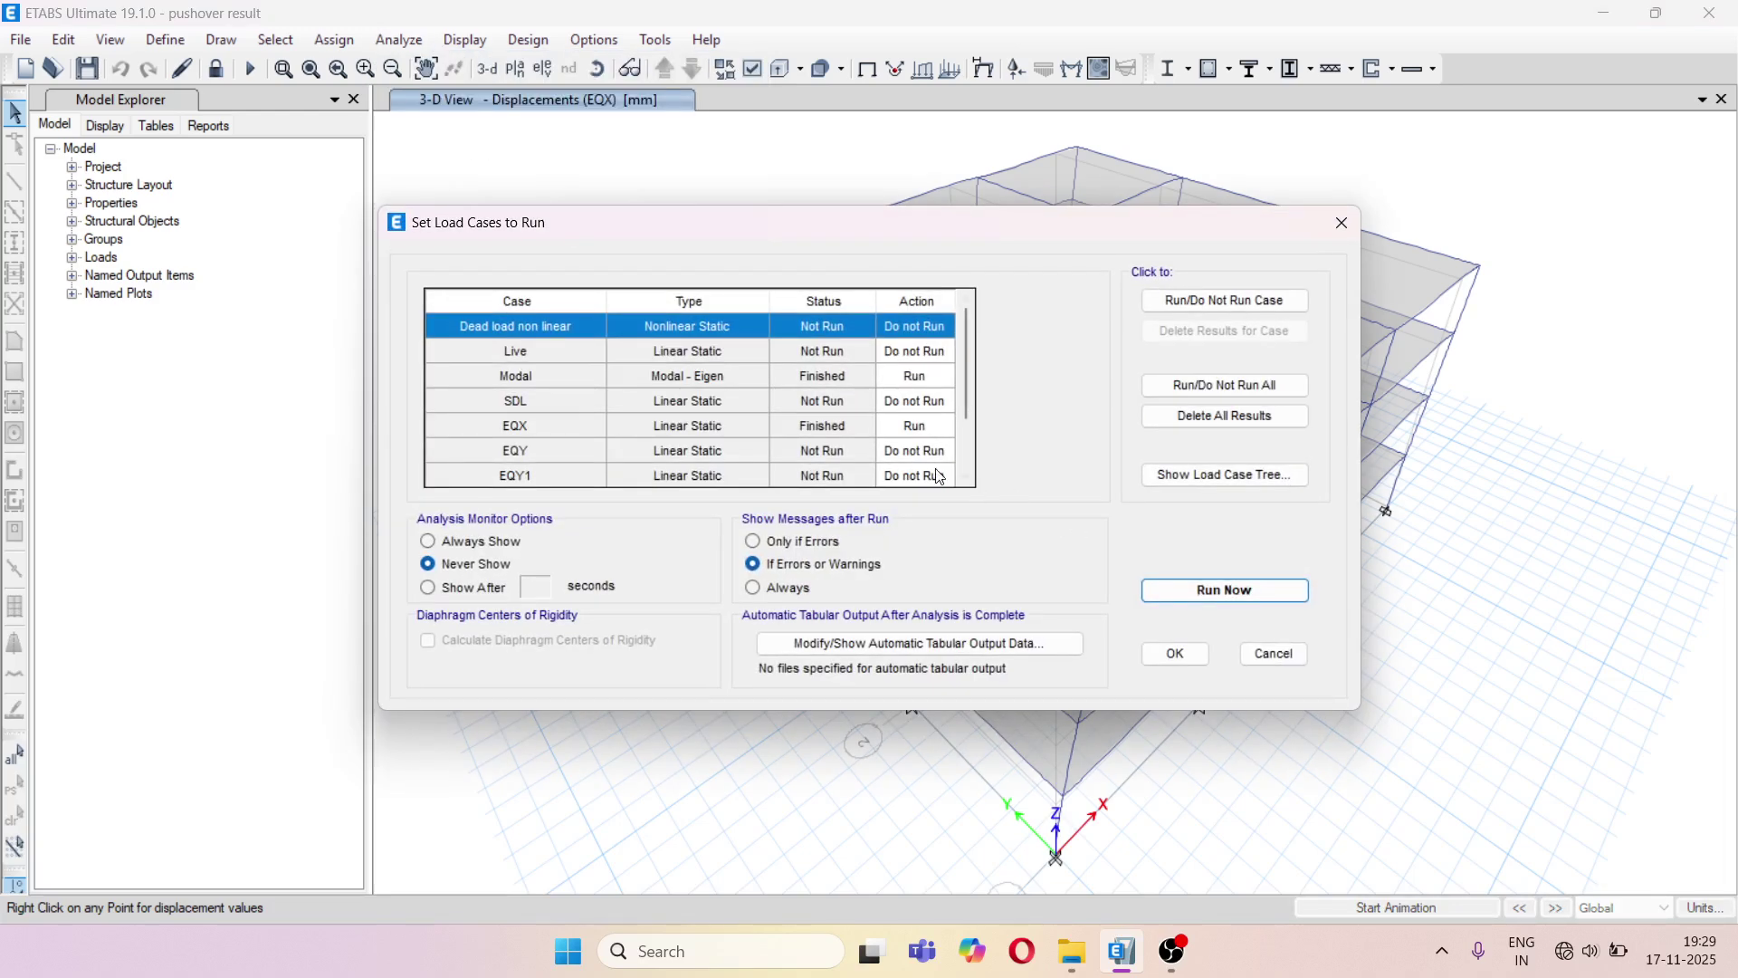
{"action": "scroll", "coordinate": [903, 457], "scroll_direction": "down", "scroll_amount": 2}
{"action": "left_click", "coordinate": [929, 404]}
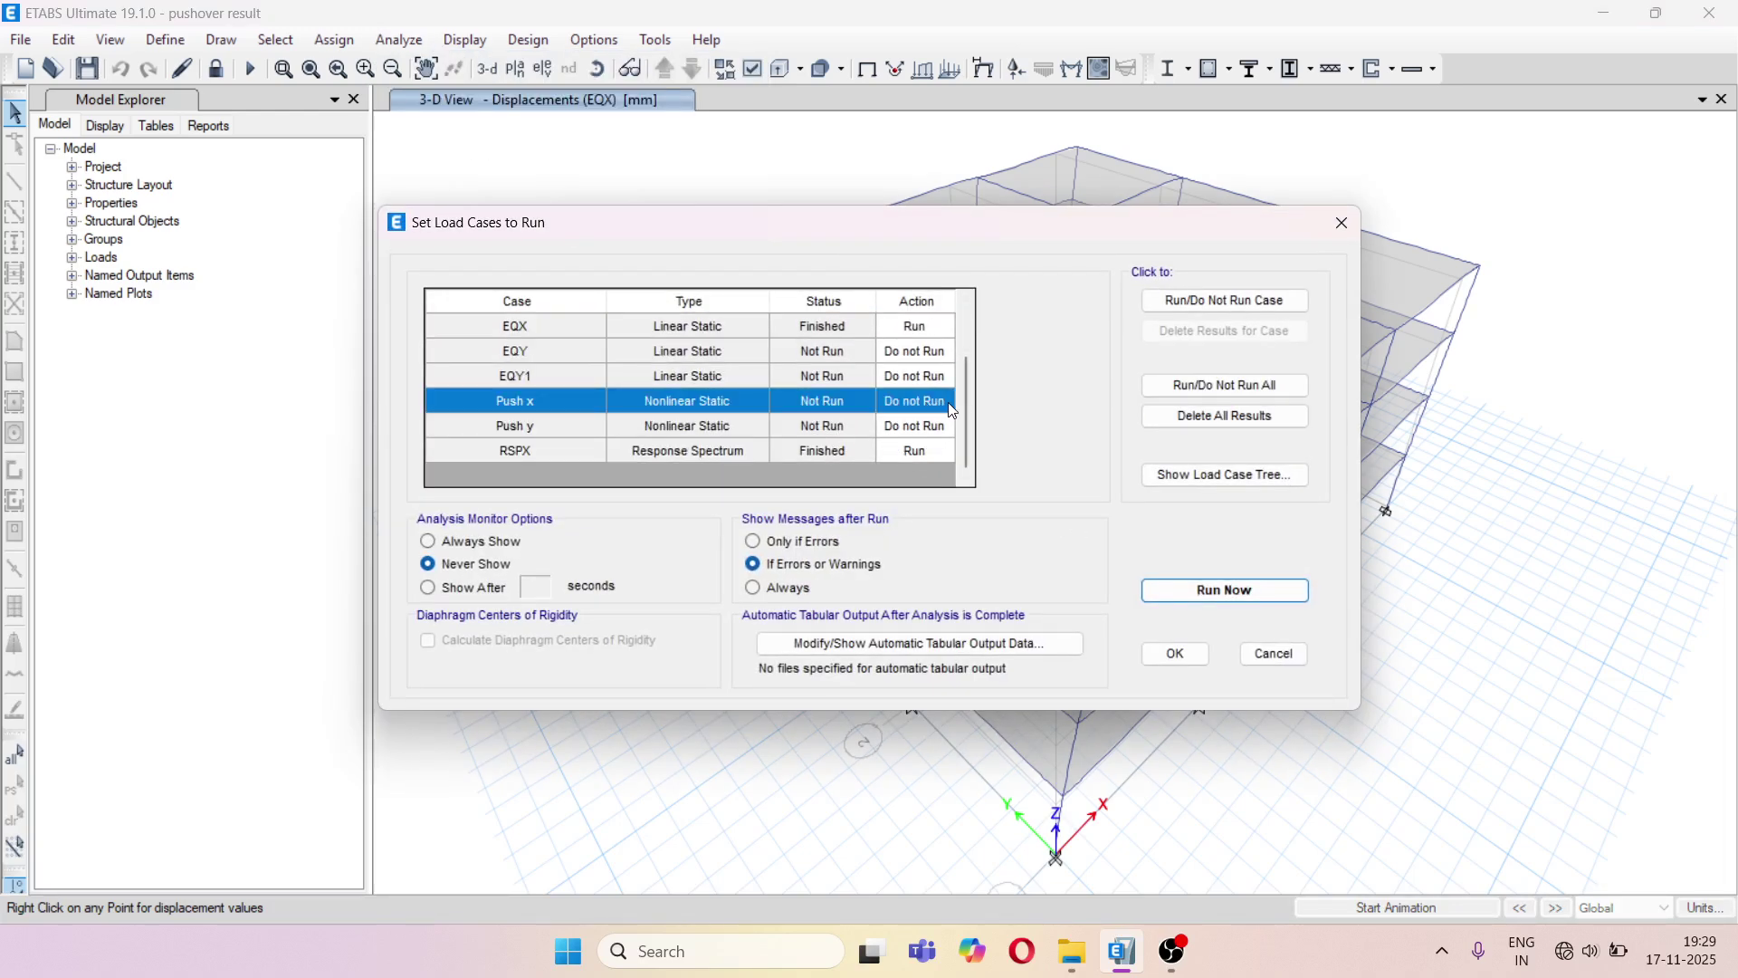
{"action": "left_click", "coordinate": [1230, 300]}
{"action": "left_click", "coordinate": [1215, 593]}
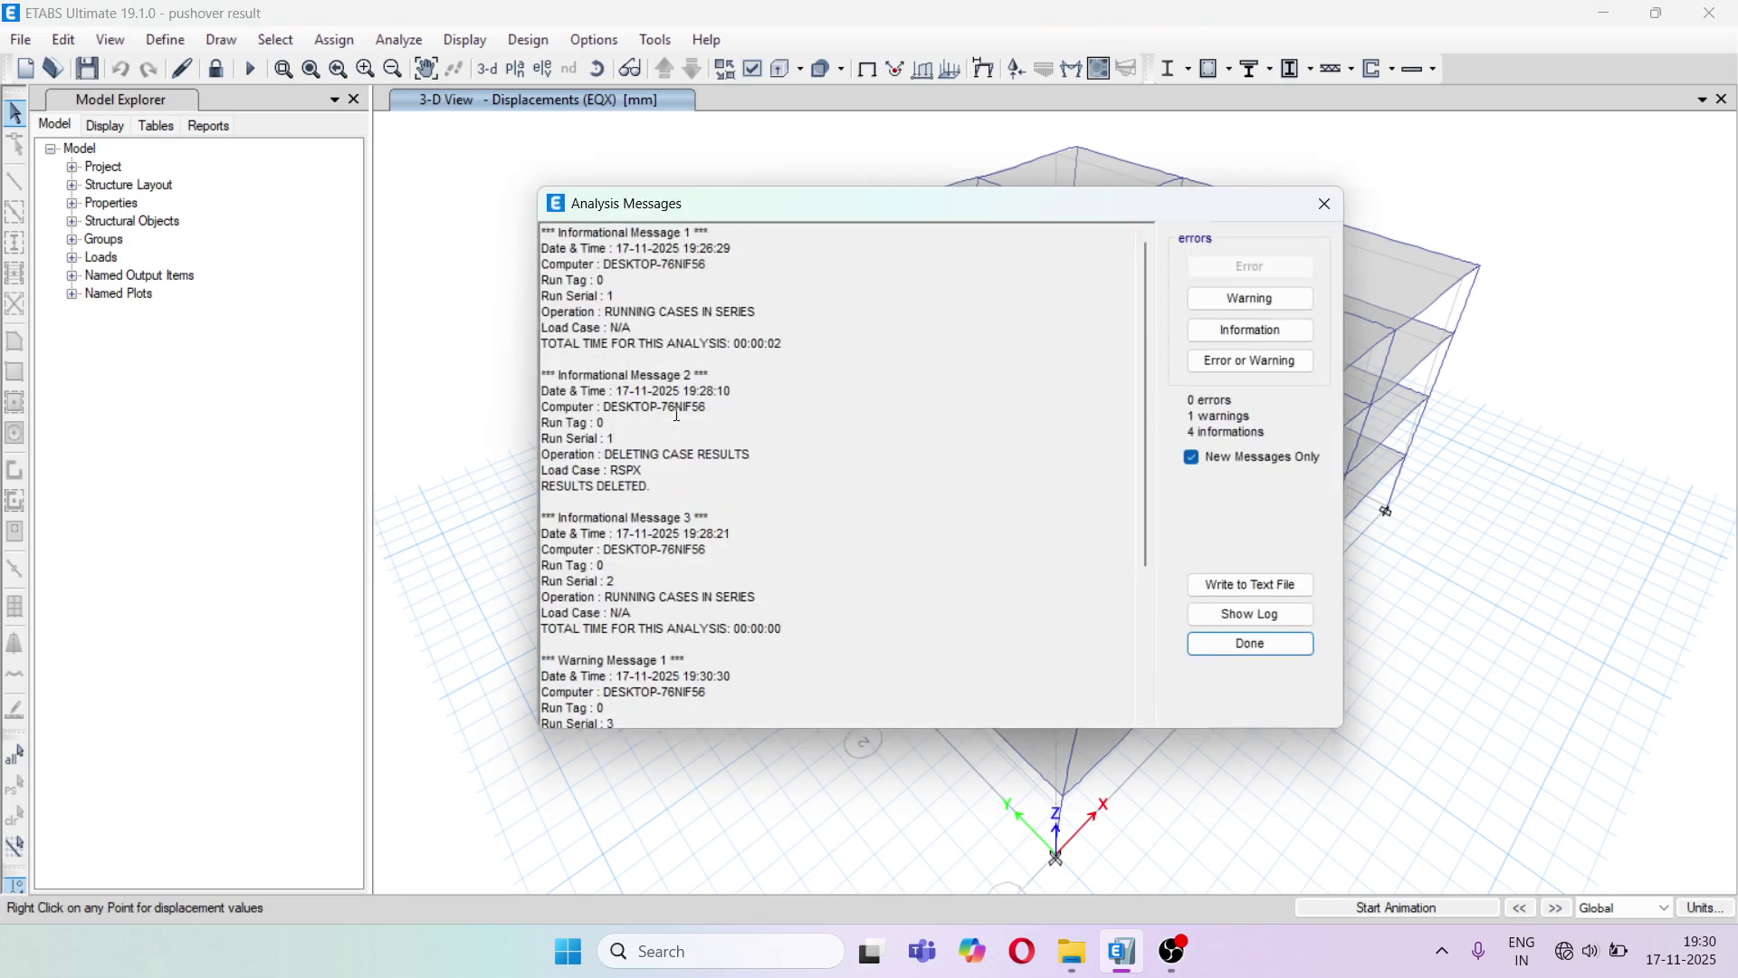
{"action": "left_click", "coordinate": [1221, 644]}
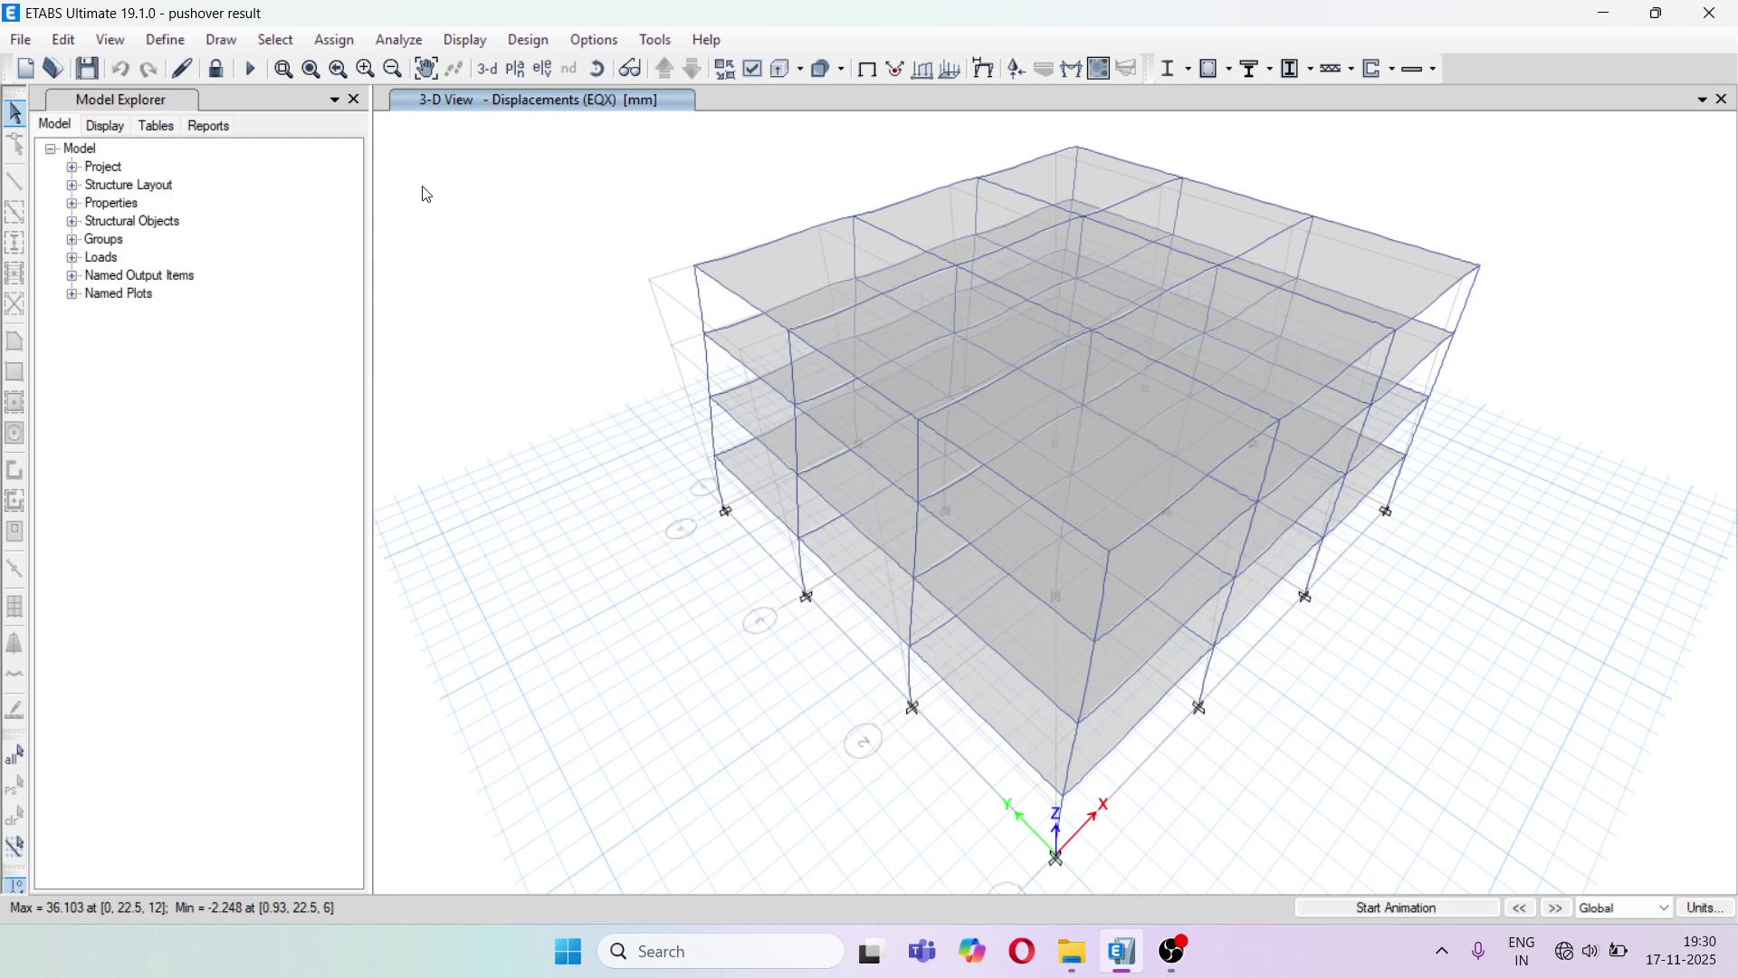
Display the static pushover curve for Push x and set its plot type to FEMA 440 EL
{"action": "left_click", "coordinate": [465, 40]}
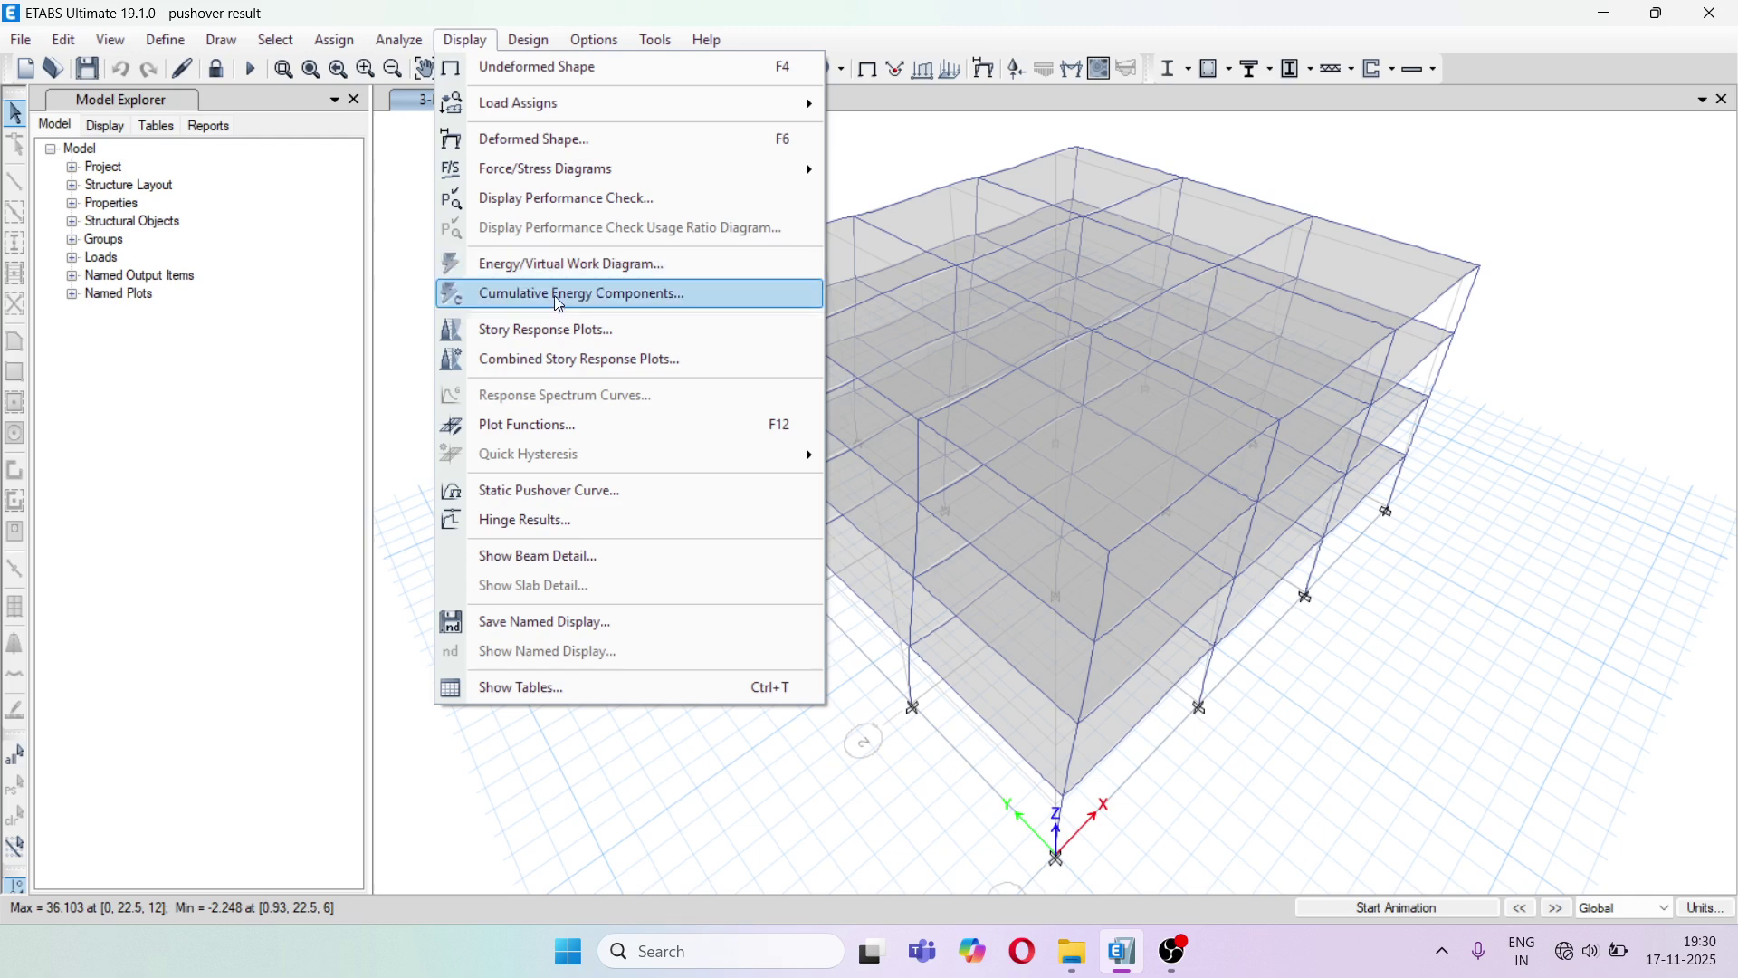
{"action": "left_click", "coordinate": [588, 502]}
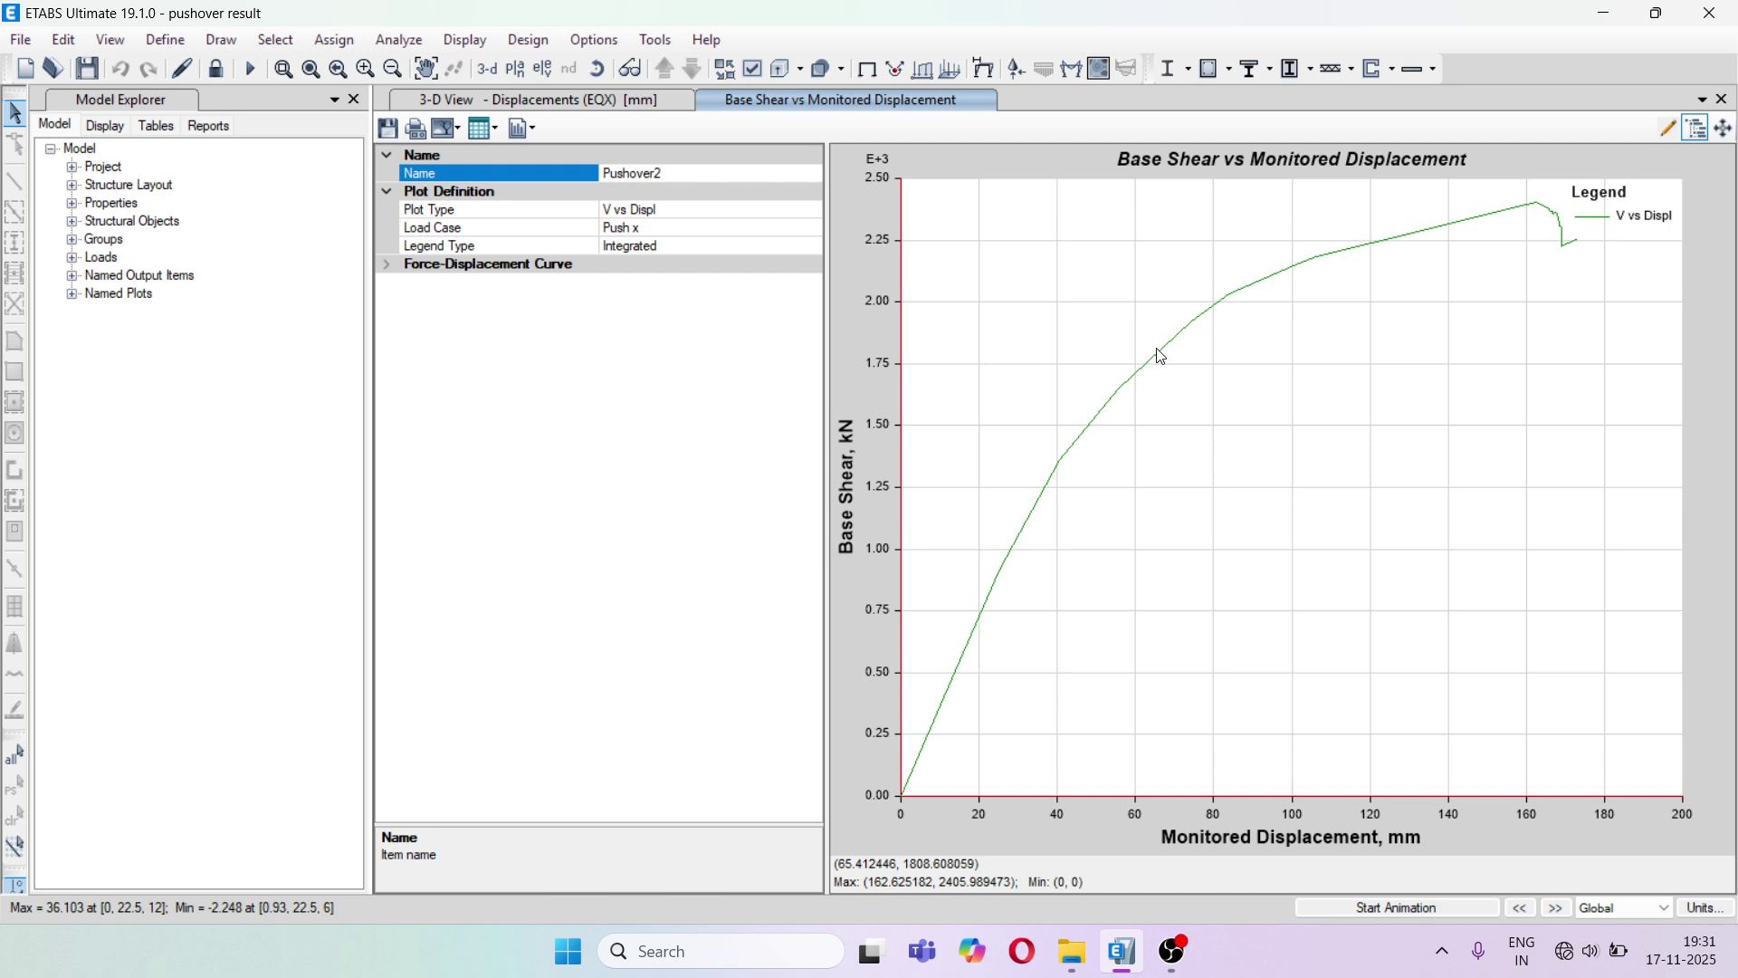
{"action": "left_click", "coordinate": [813, 211]}
{"action": "left_click", "coordinate": [813, 210]}
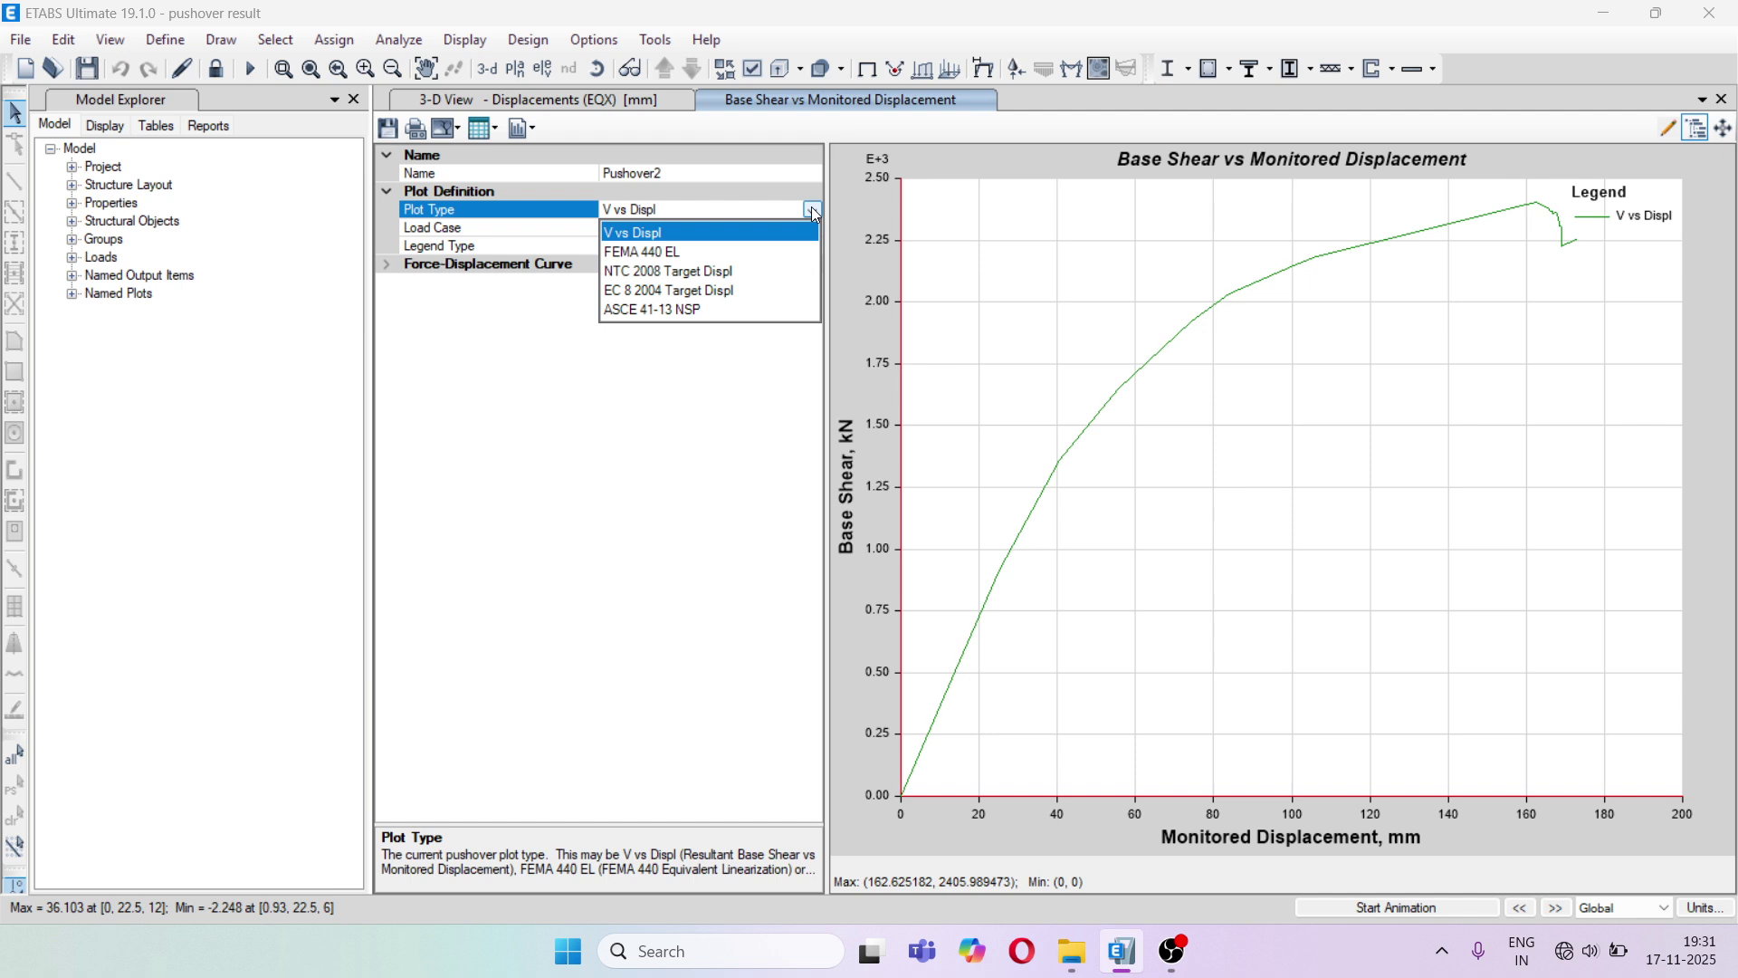
{"action": "left_click", "coordinate": [671, 253]}
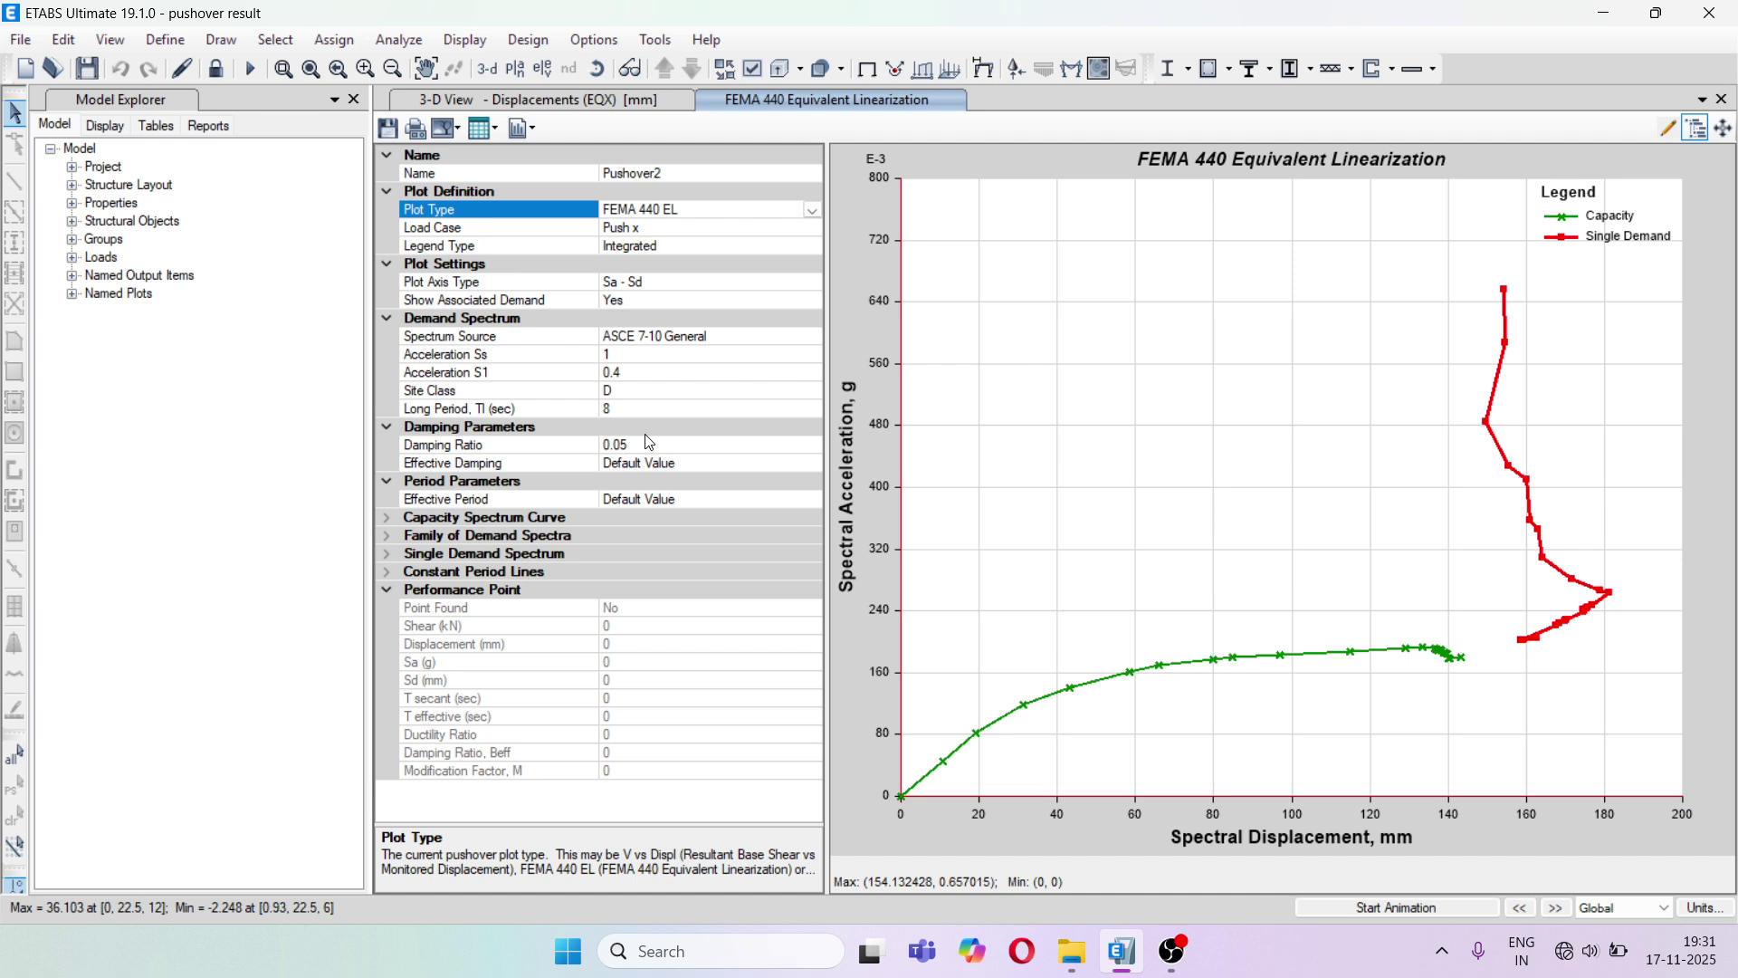
Set the demand spectrum source to Defined Function and choose the ISRS function
{"action": "left_click", "coordinate": [656, 340]}
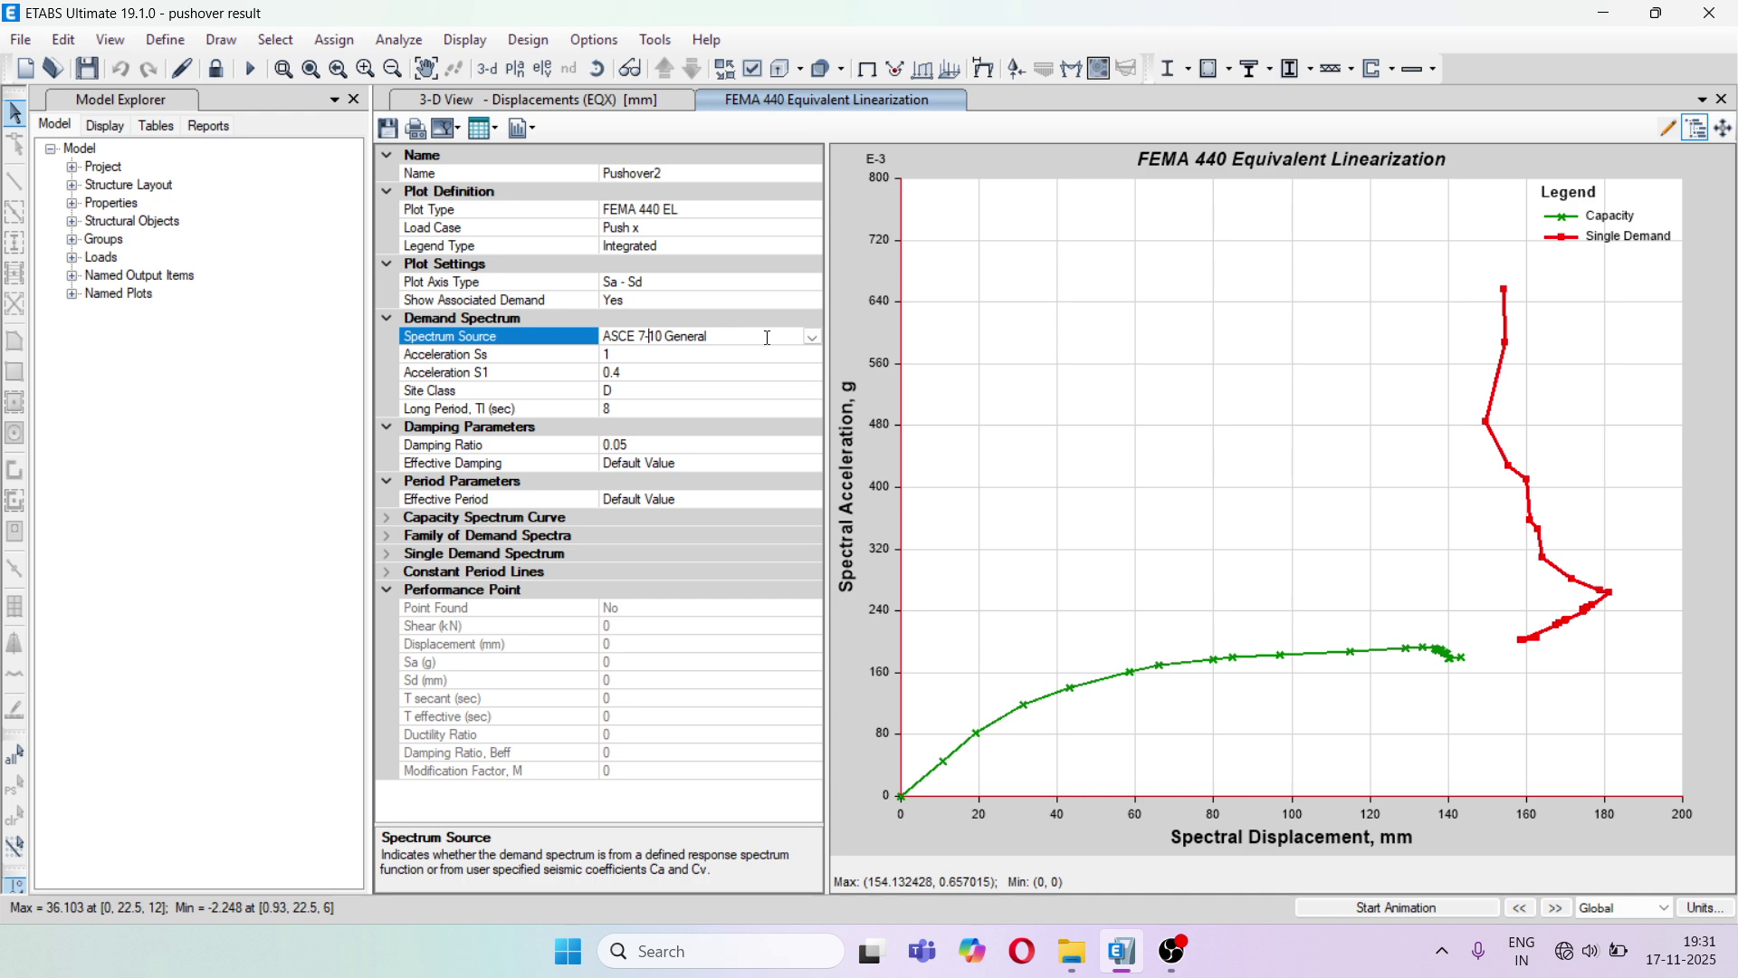
{"action": "left_click", "coordinate": [812, 337]}
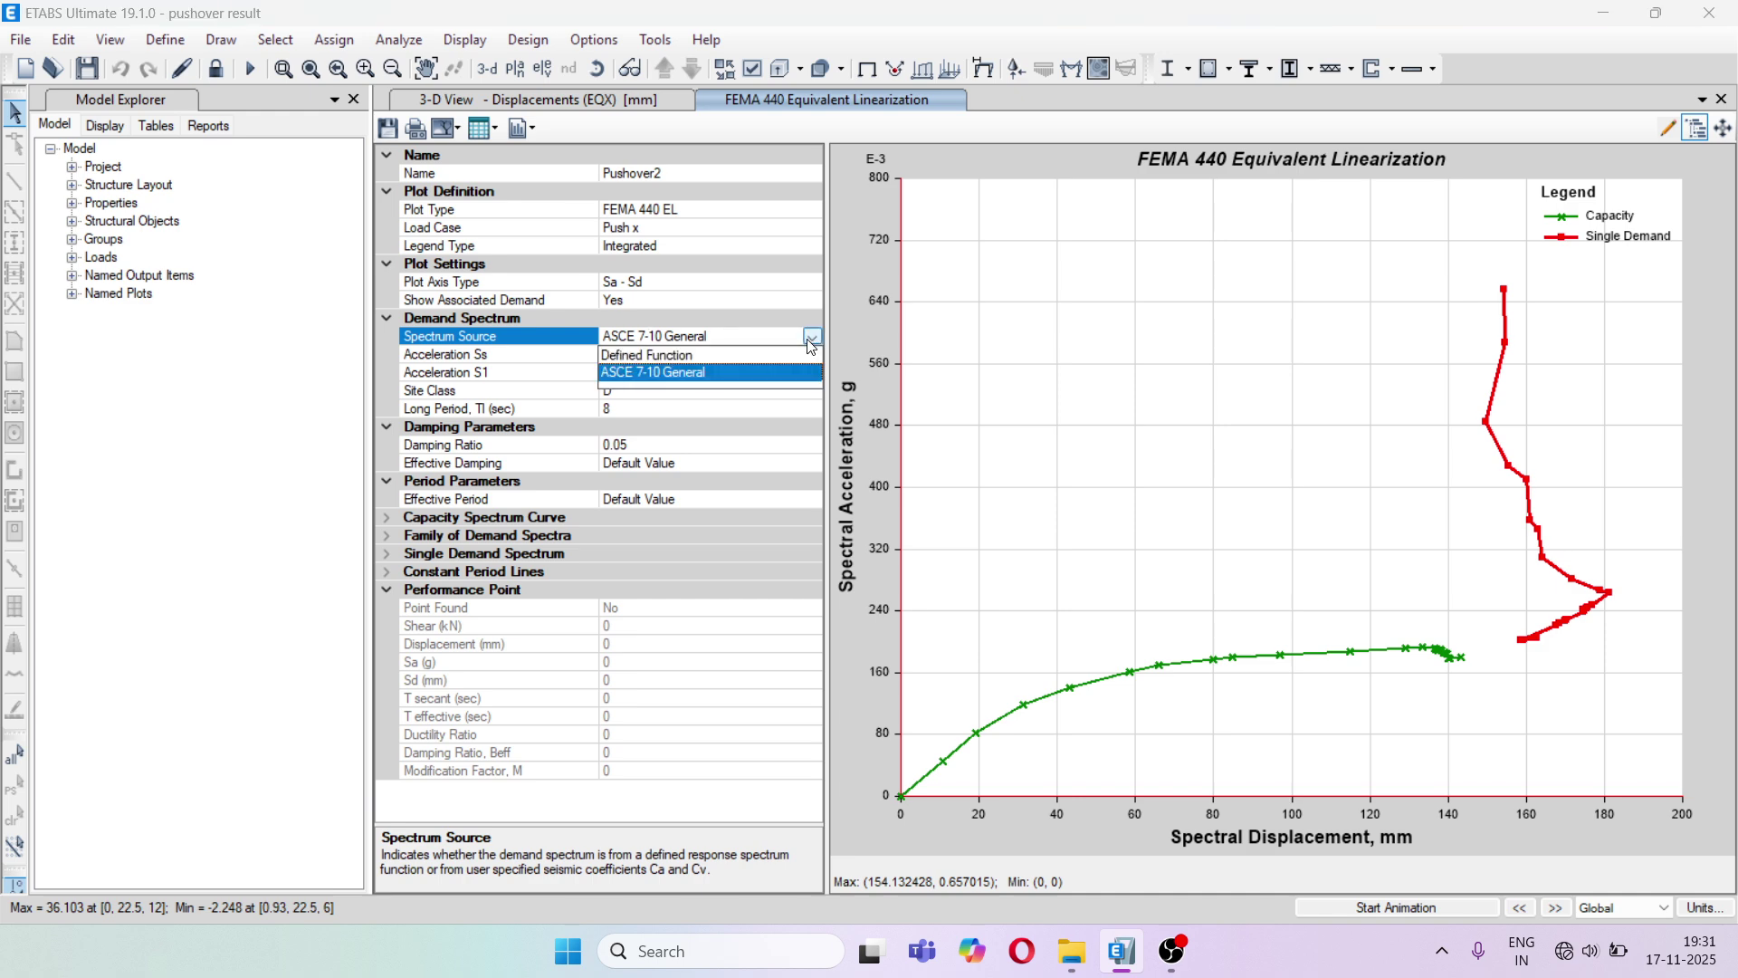
{"action": "left_click", "coordinate": [661, 355]}
{"action": "left_click", "coordinate": [684, 356]}
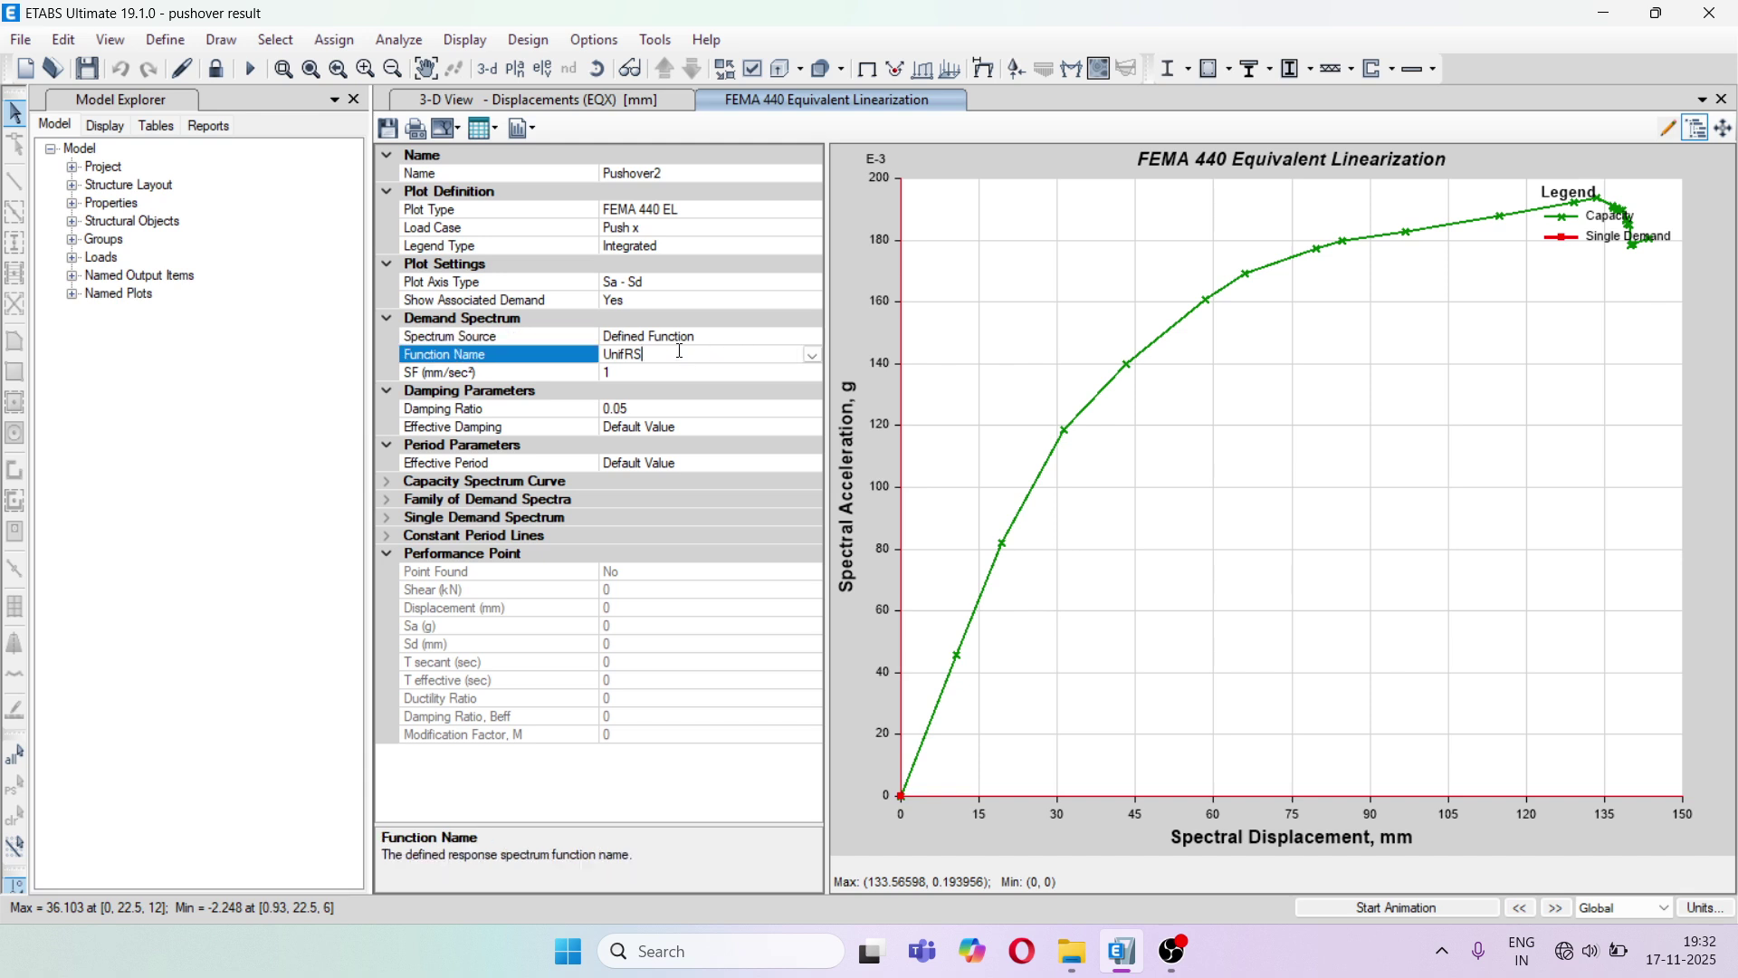
{"action": "left_click", "coordinate": [812, 355]}
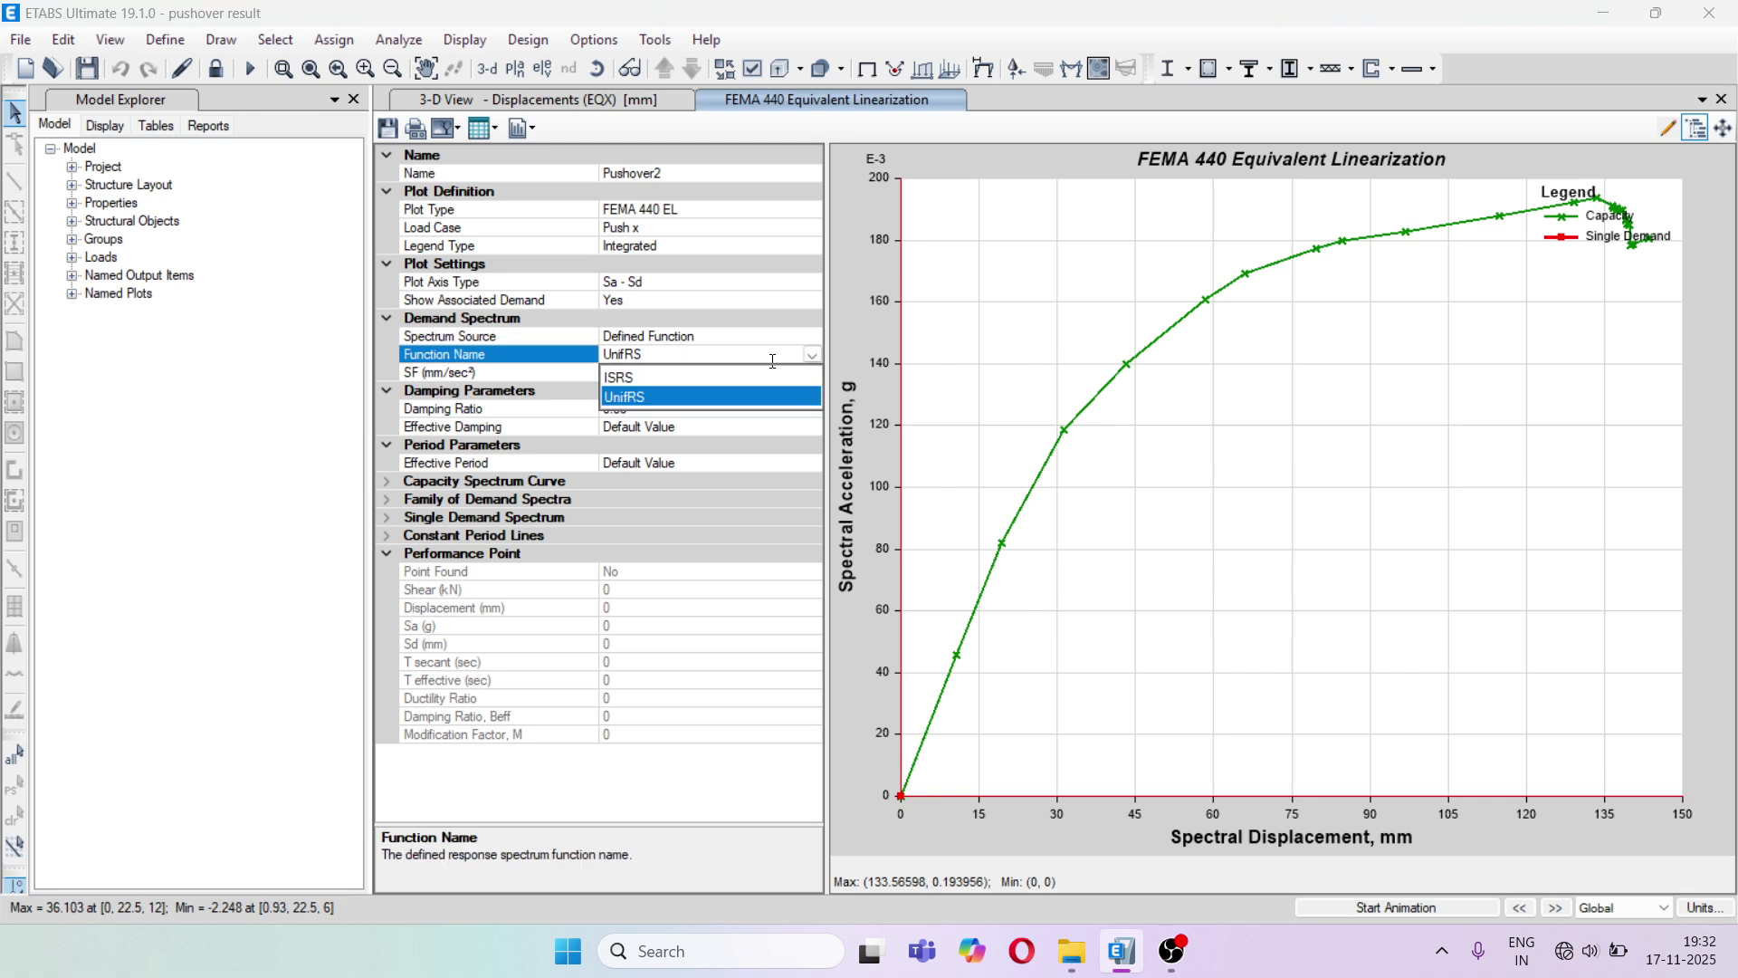
{"action": "left_click", "coordinate": [642, 377]}
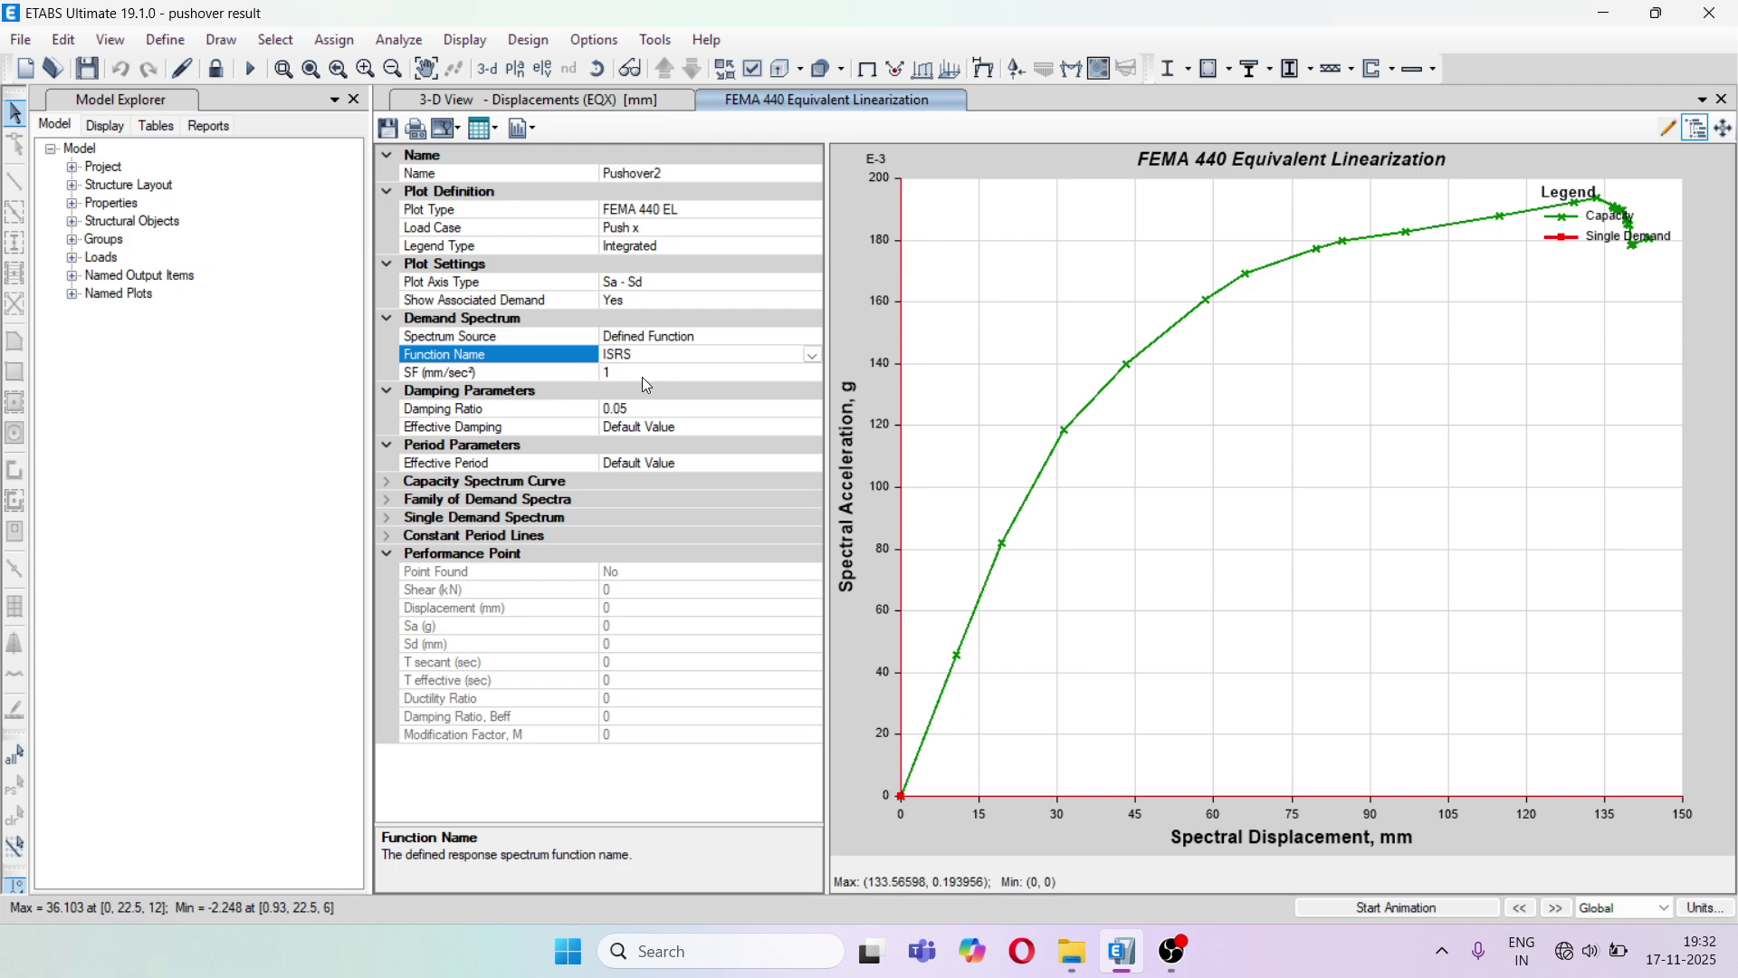
Look up the U1 acceleration scale factor in the RSPX load case definition, and close the load cases without changes
{"action": "left_click", "coordinate": [413, 378]}
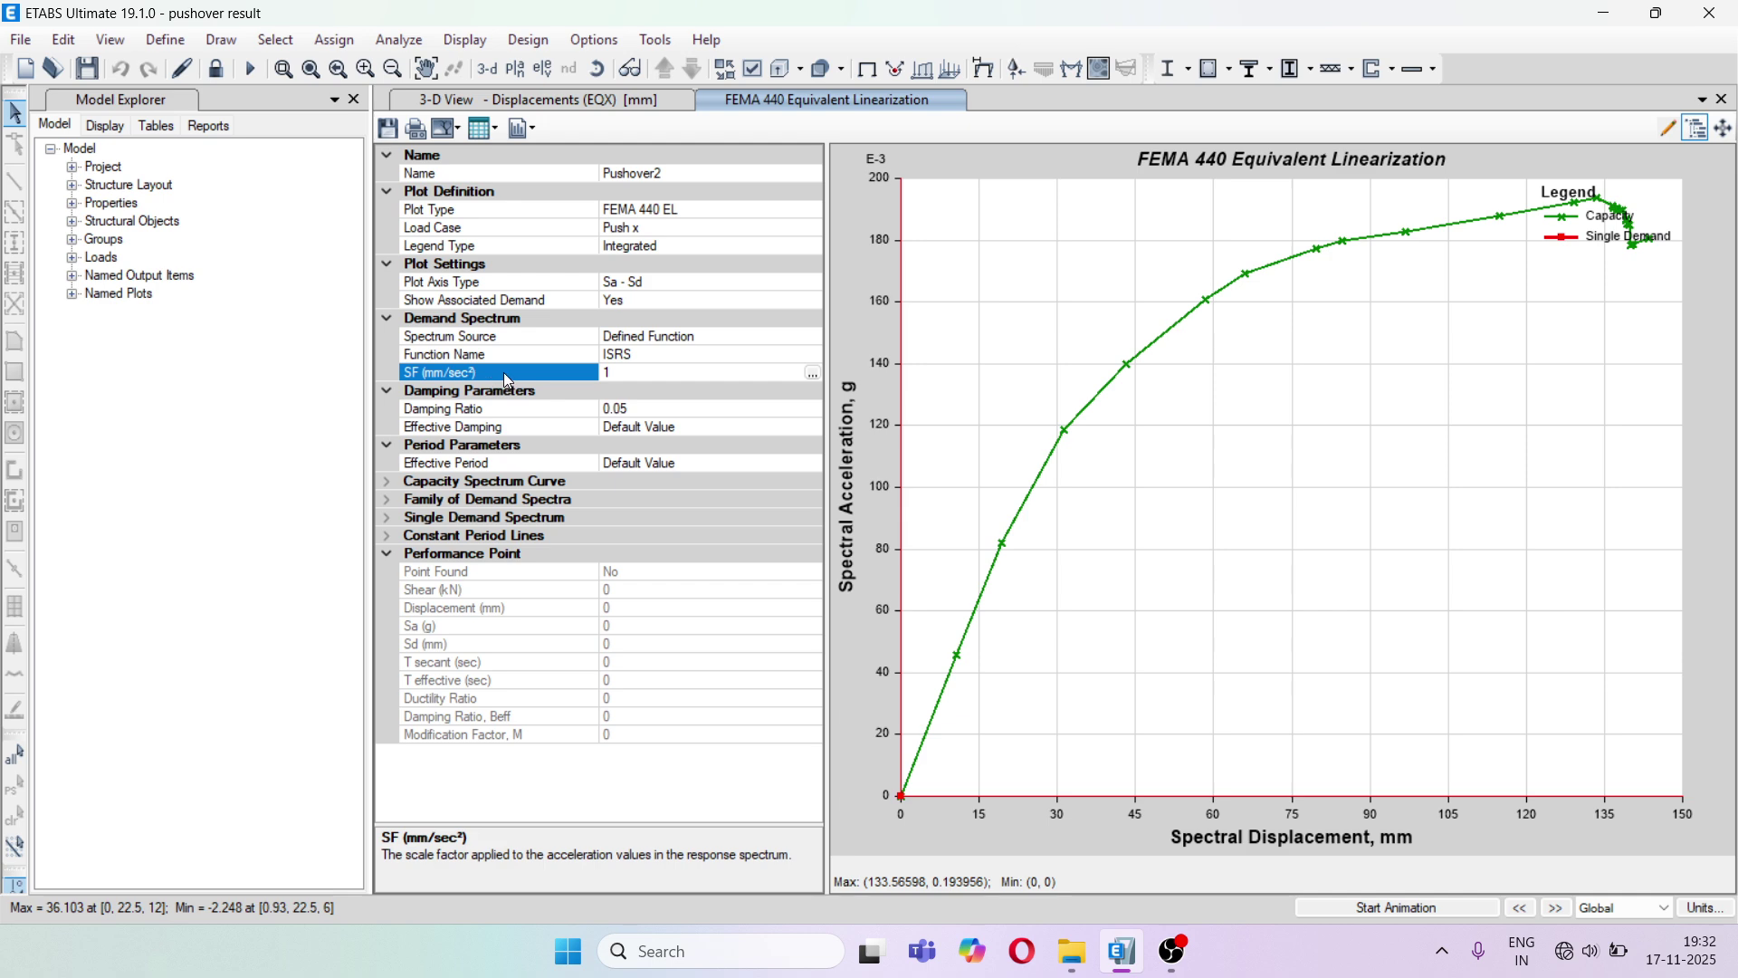
{"action": "left_click", "coordinate": [180, 45]}
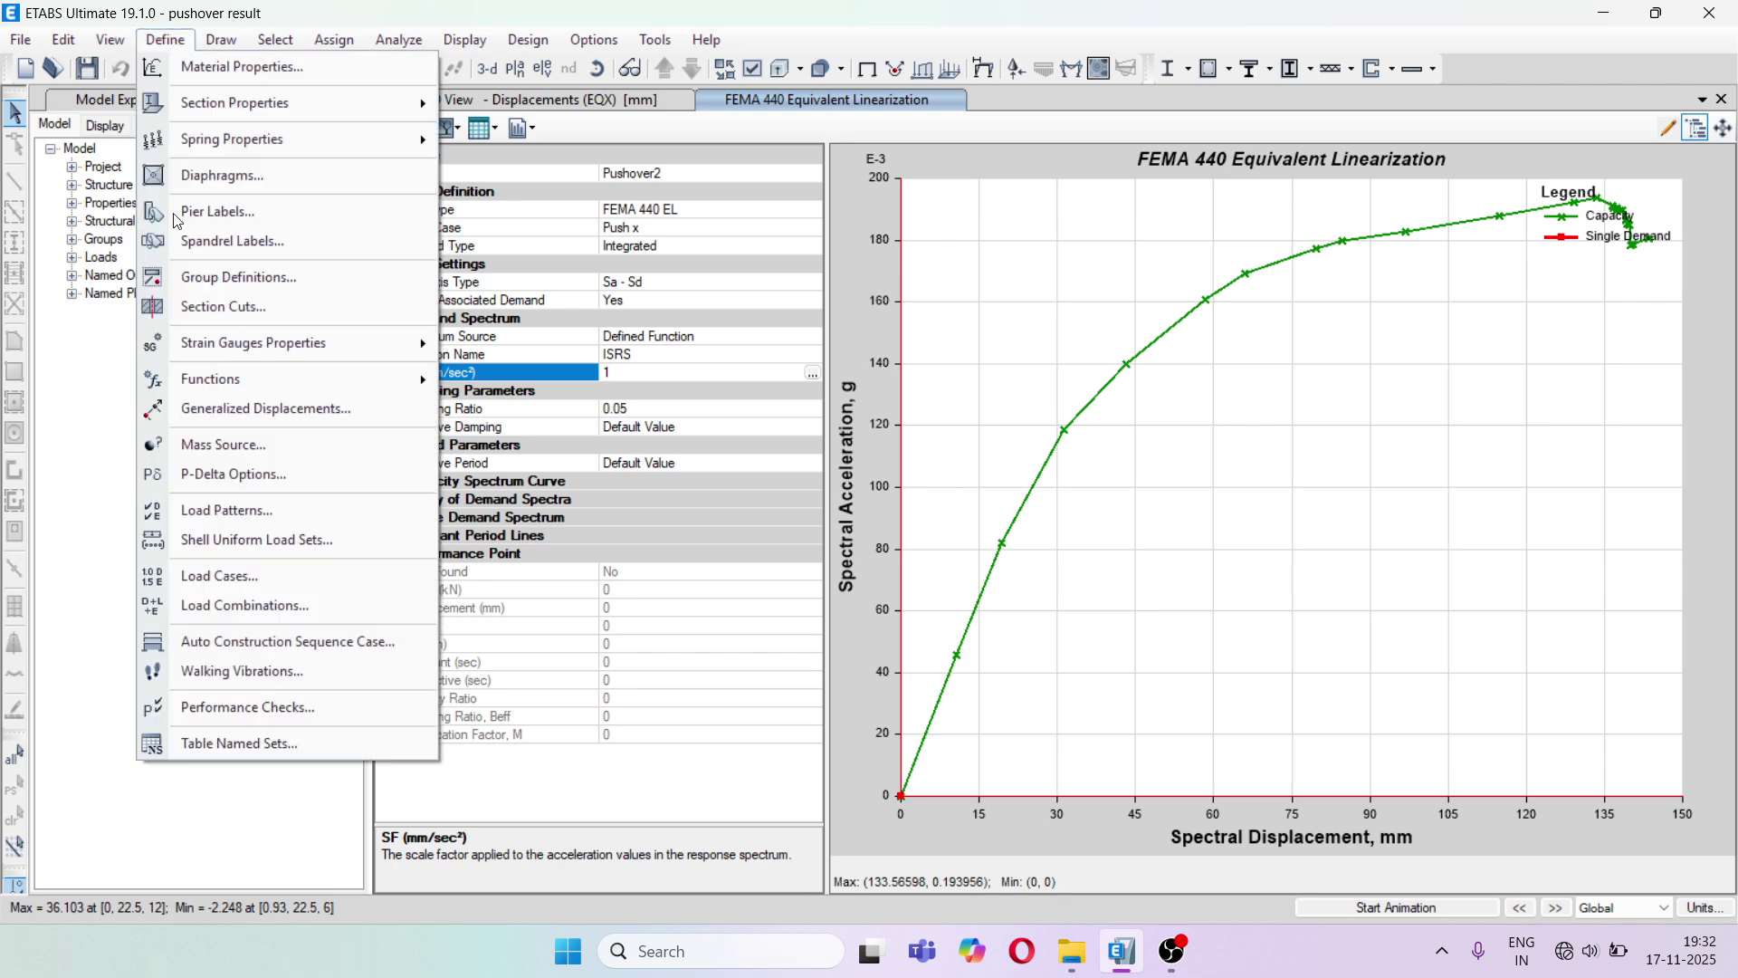
{"action": "left_click", "coordinate": [257, 578]}
{"action": "scroll", "coordinate": [731, 561], "scroll_direction": "down", "scroll_amount": 1}
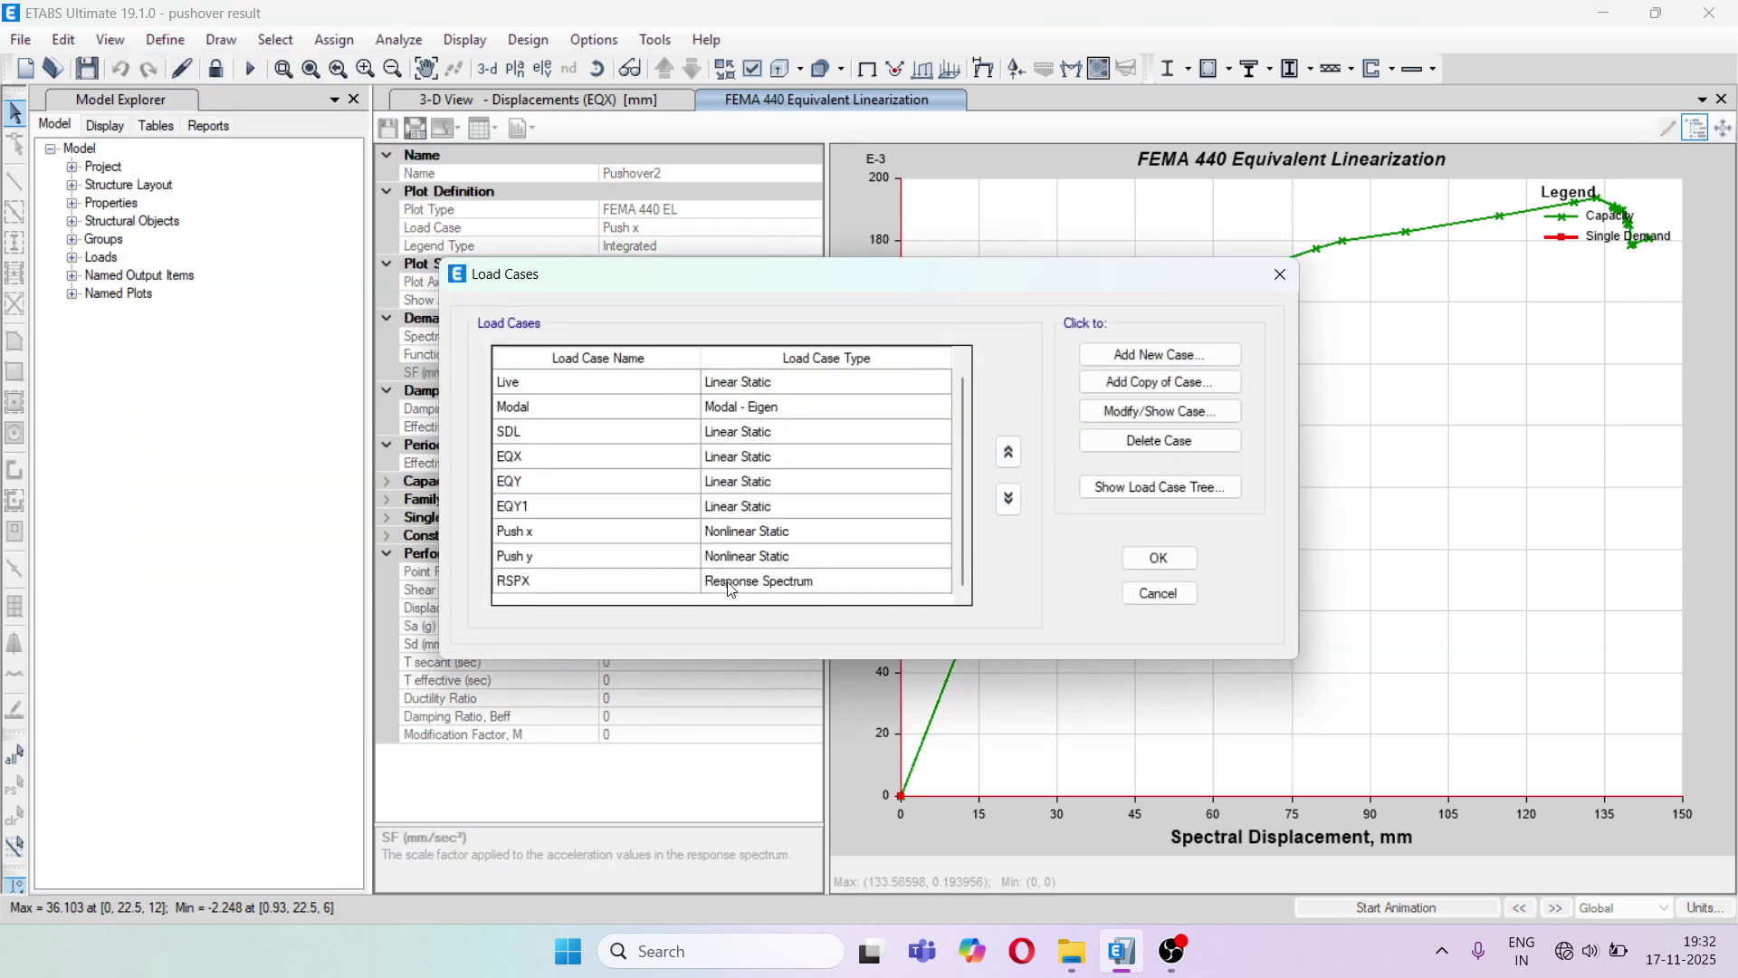
{"action": "left_click", "coordinate": [732, 584]}
{"action": "left_click", "coordinate": [1153, 414]}
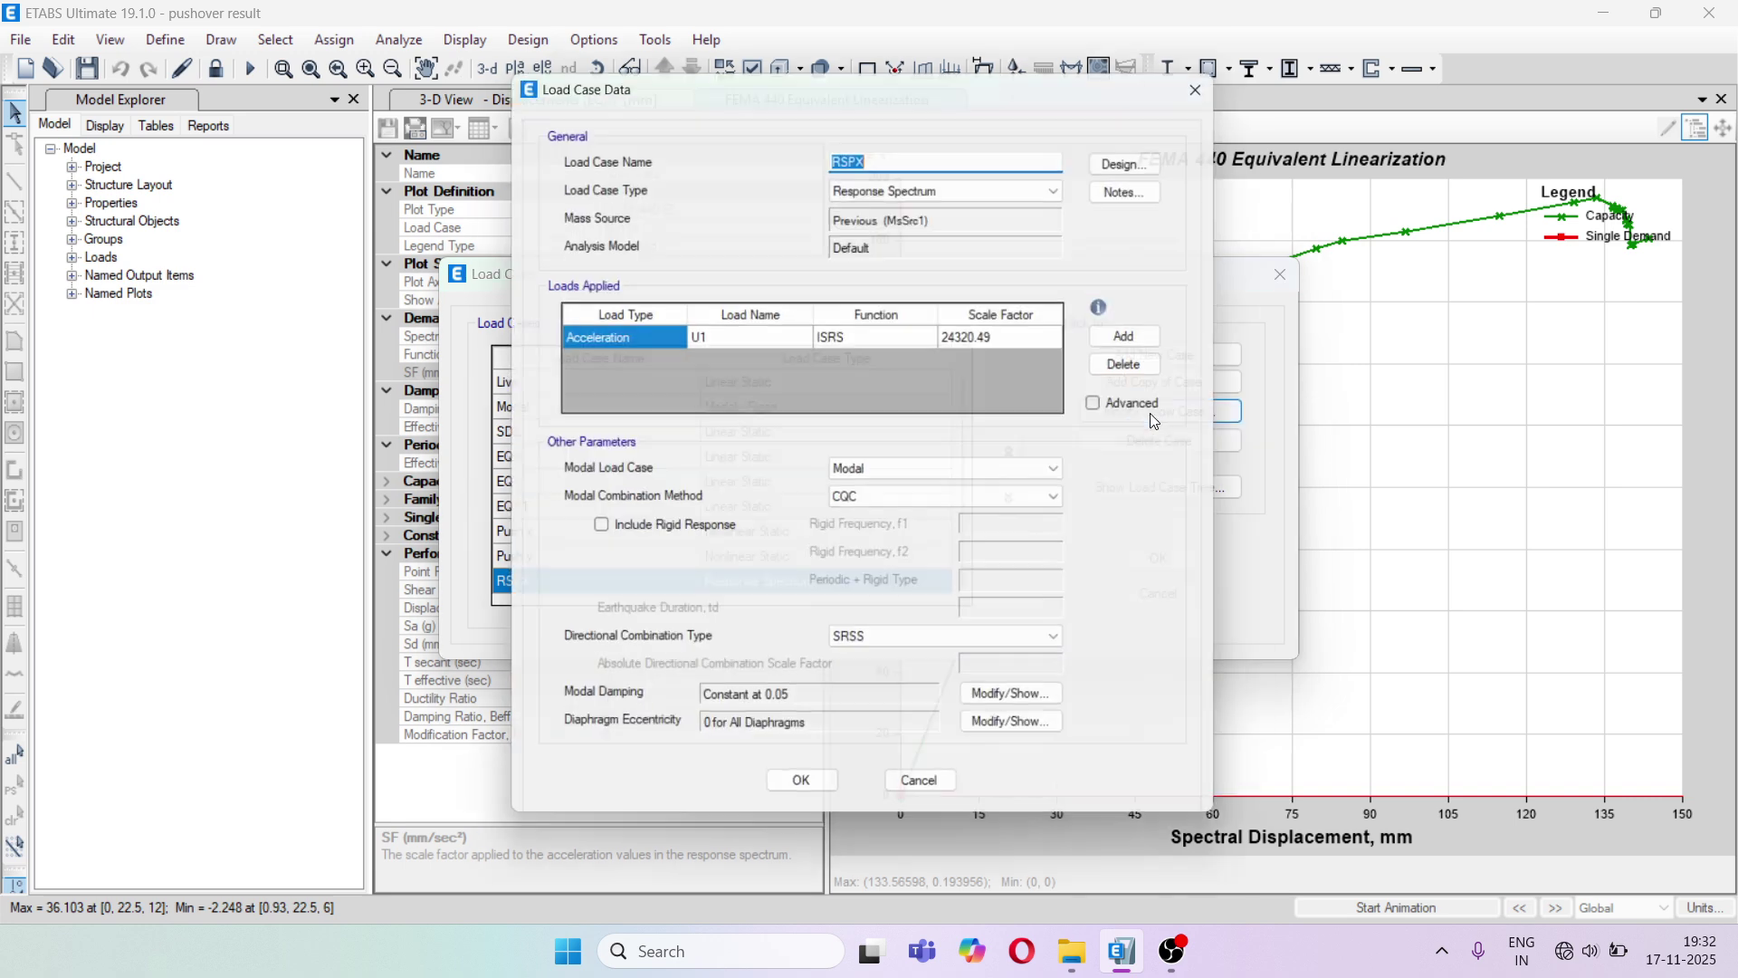
{"action": "left_click", "coordinate": [1024, 340]}
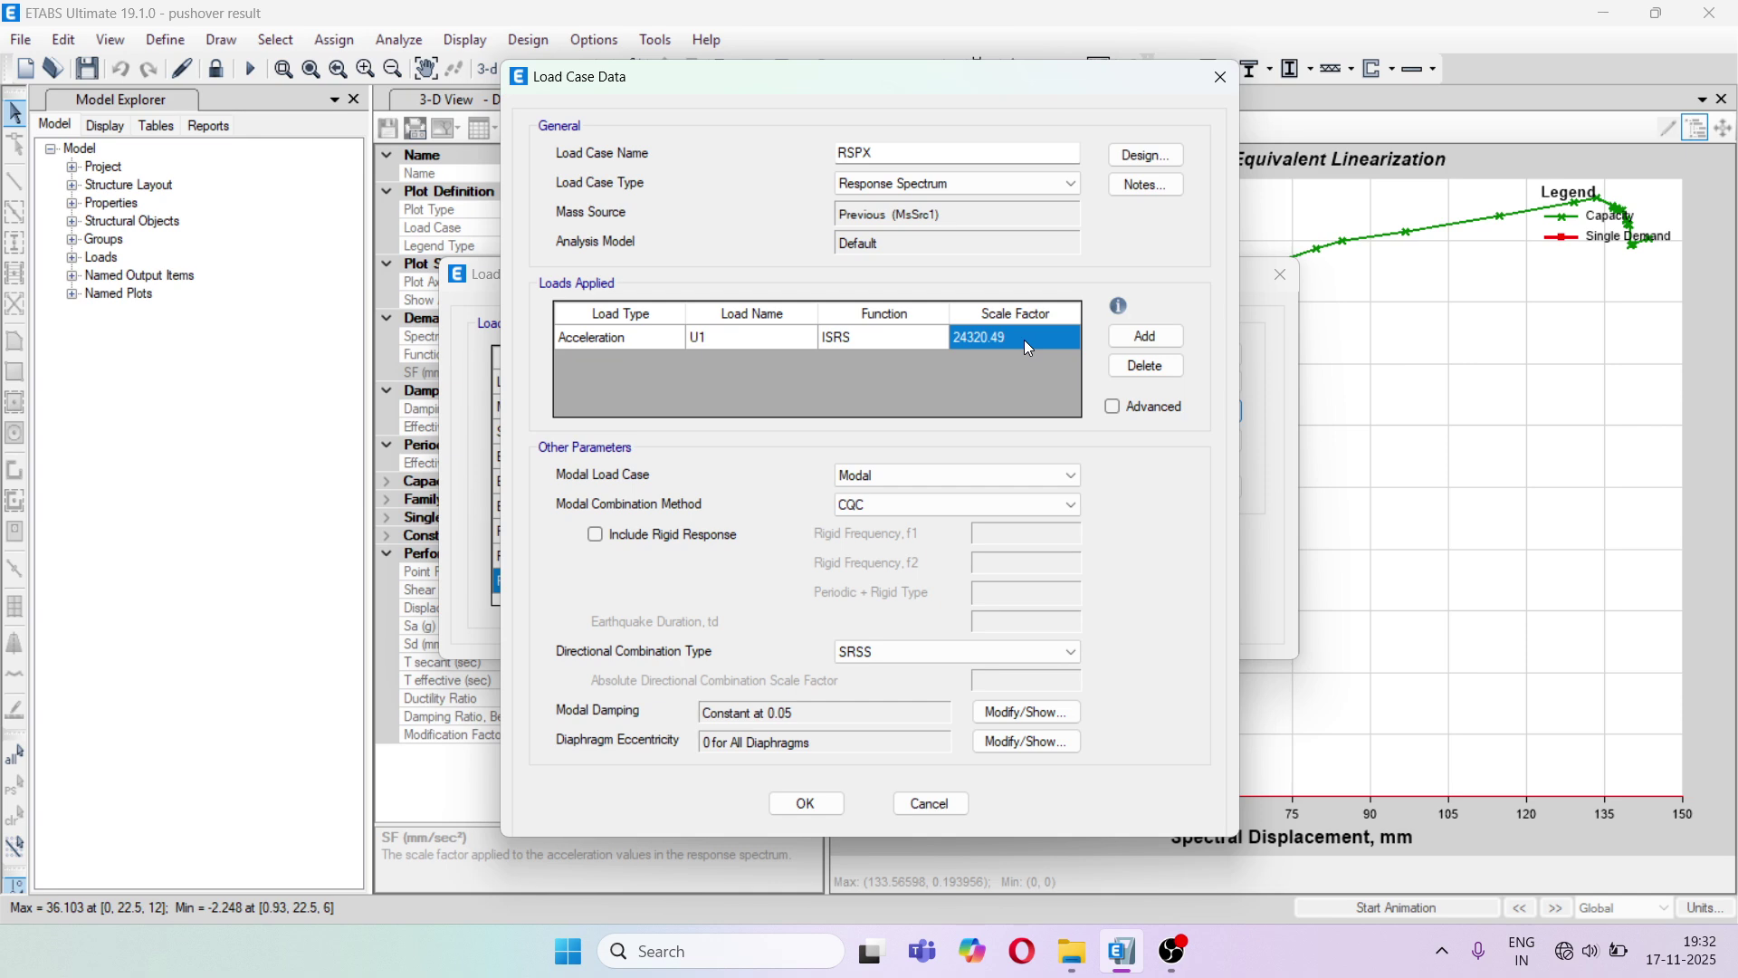
{"action": "left_click", "coordinate": [1220, 77]}
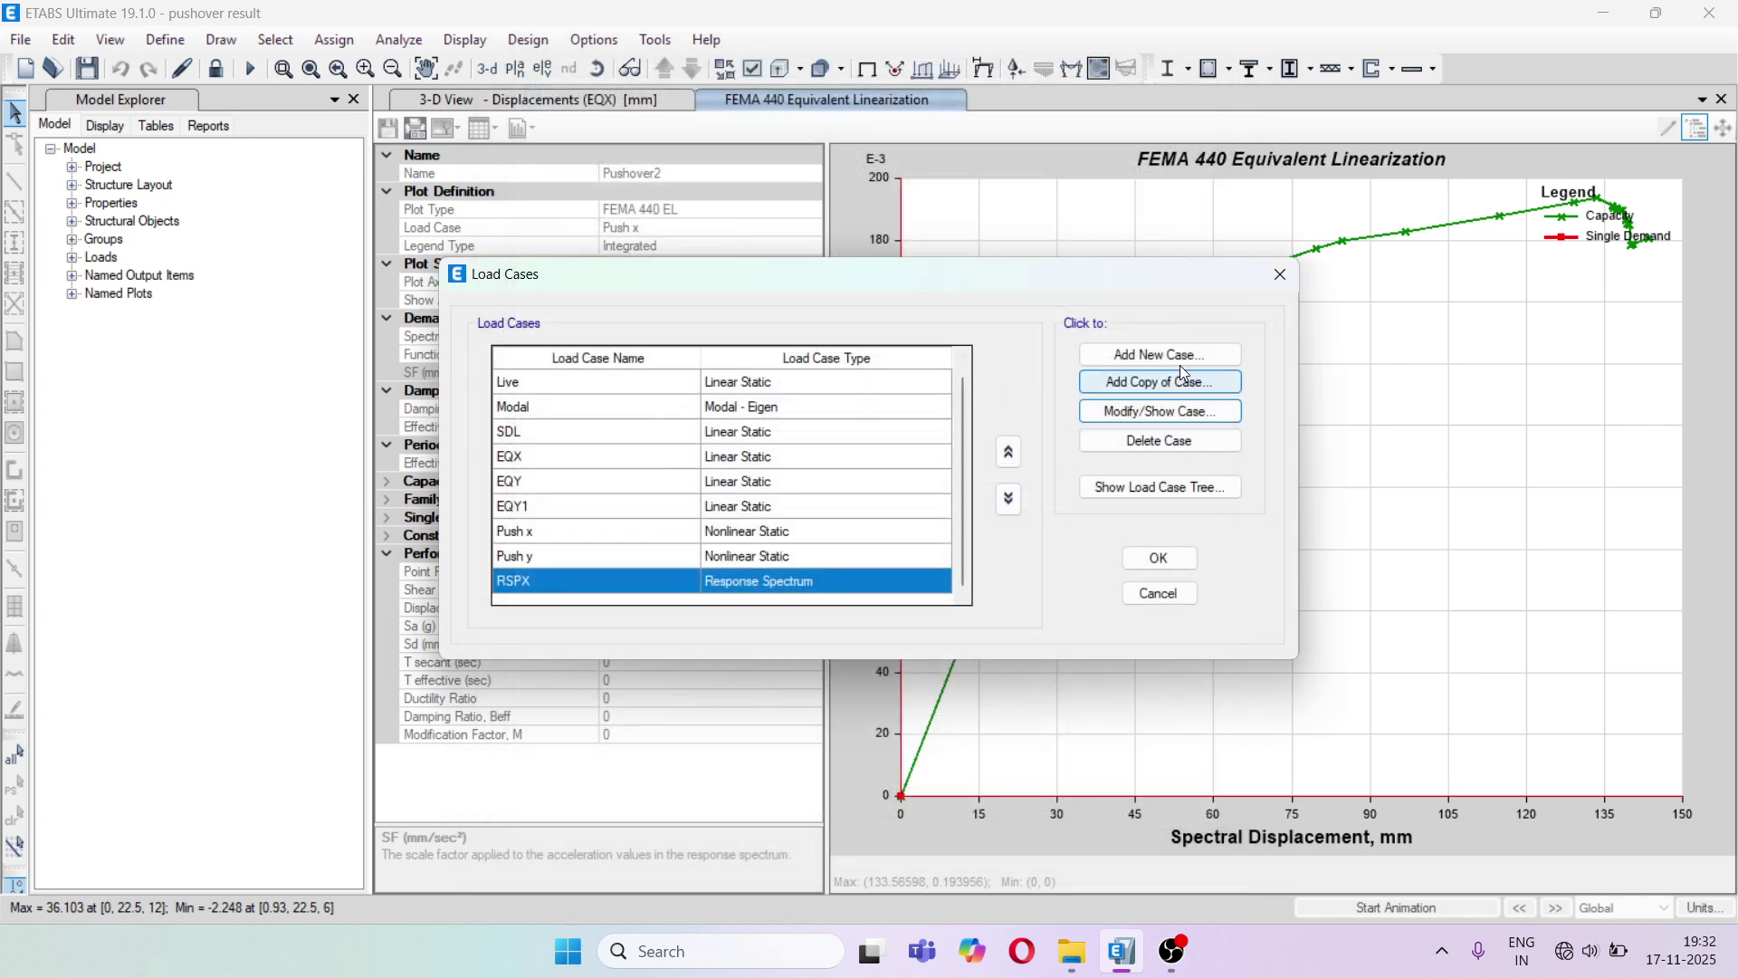
{"action": "left_click", "coordinate": [1280, 274]}
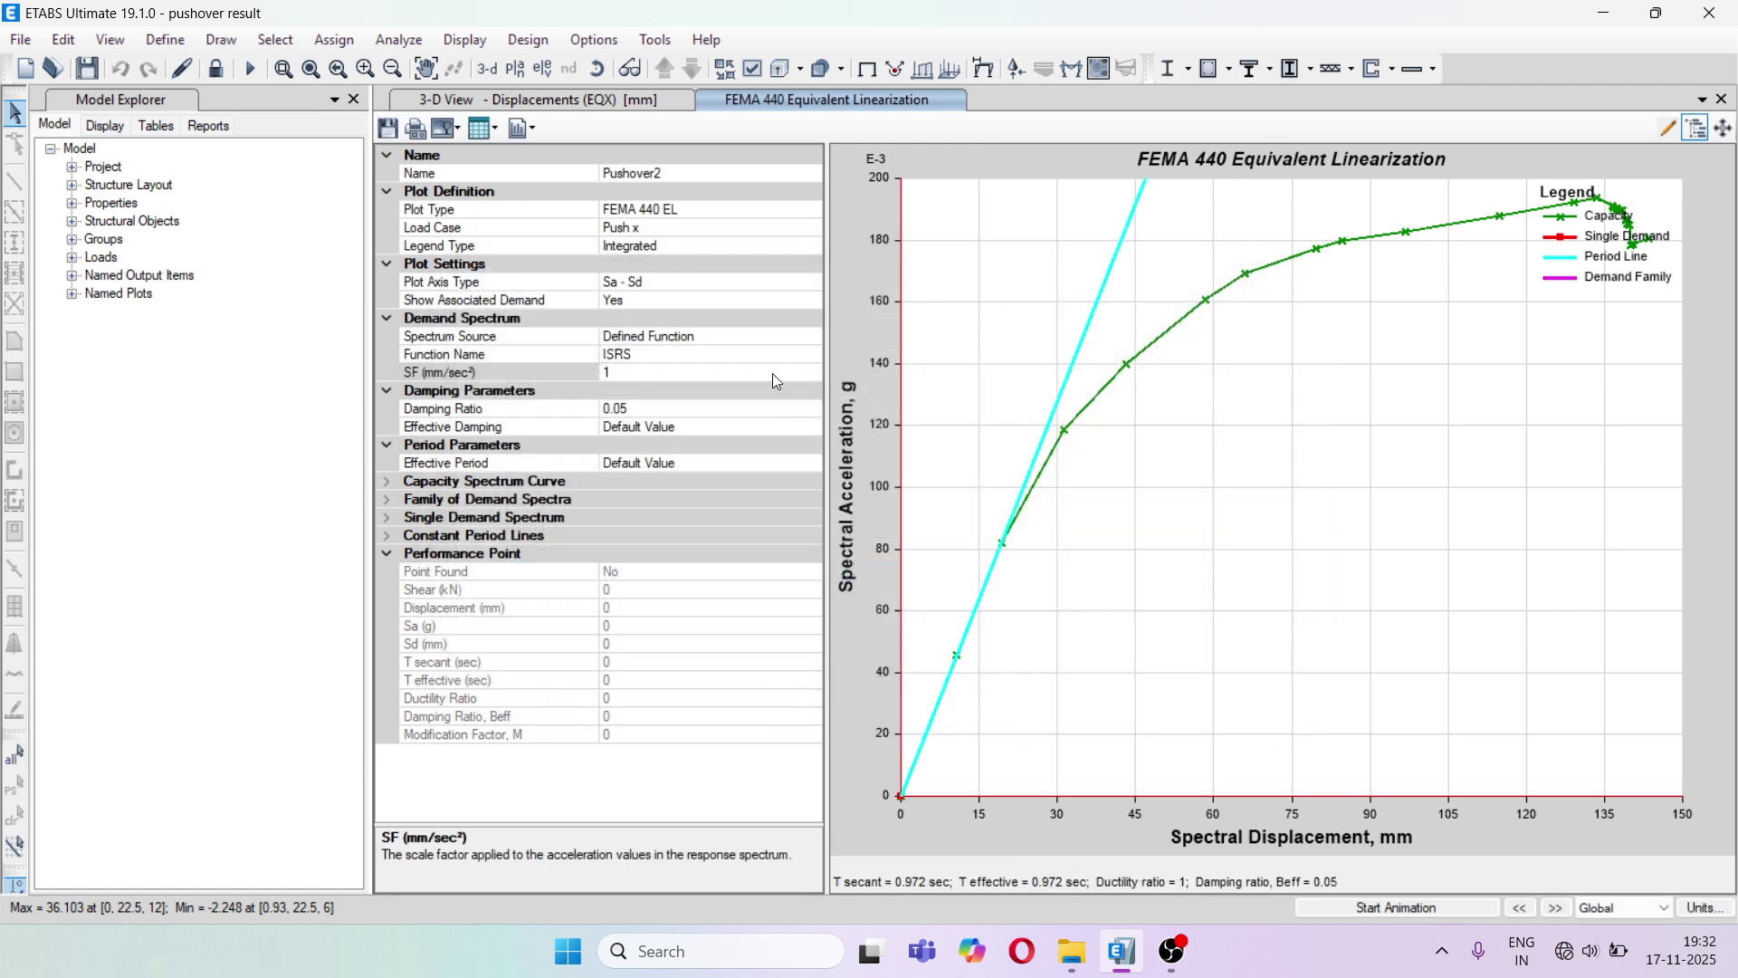
Set the demand spectrum's scale factor SF to 24320.49 mm/sec²
{"action": "left_click", "coordinate": [617, 369]}
{"action": "double_click", "coordinate": [609, 371]}
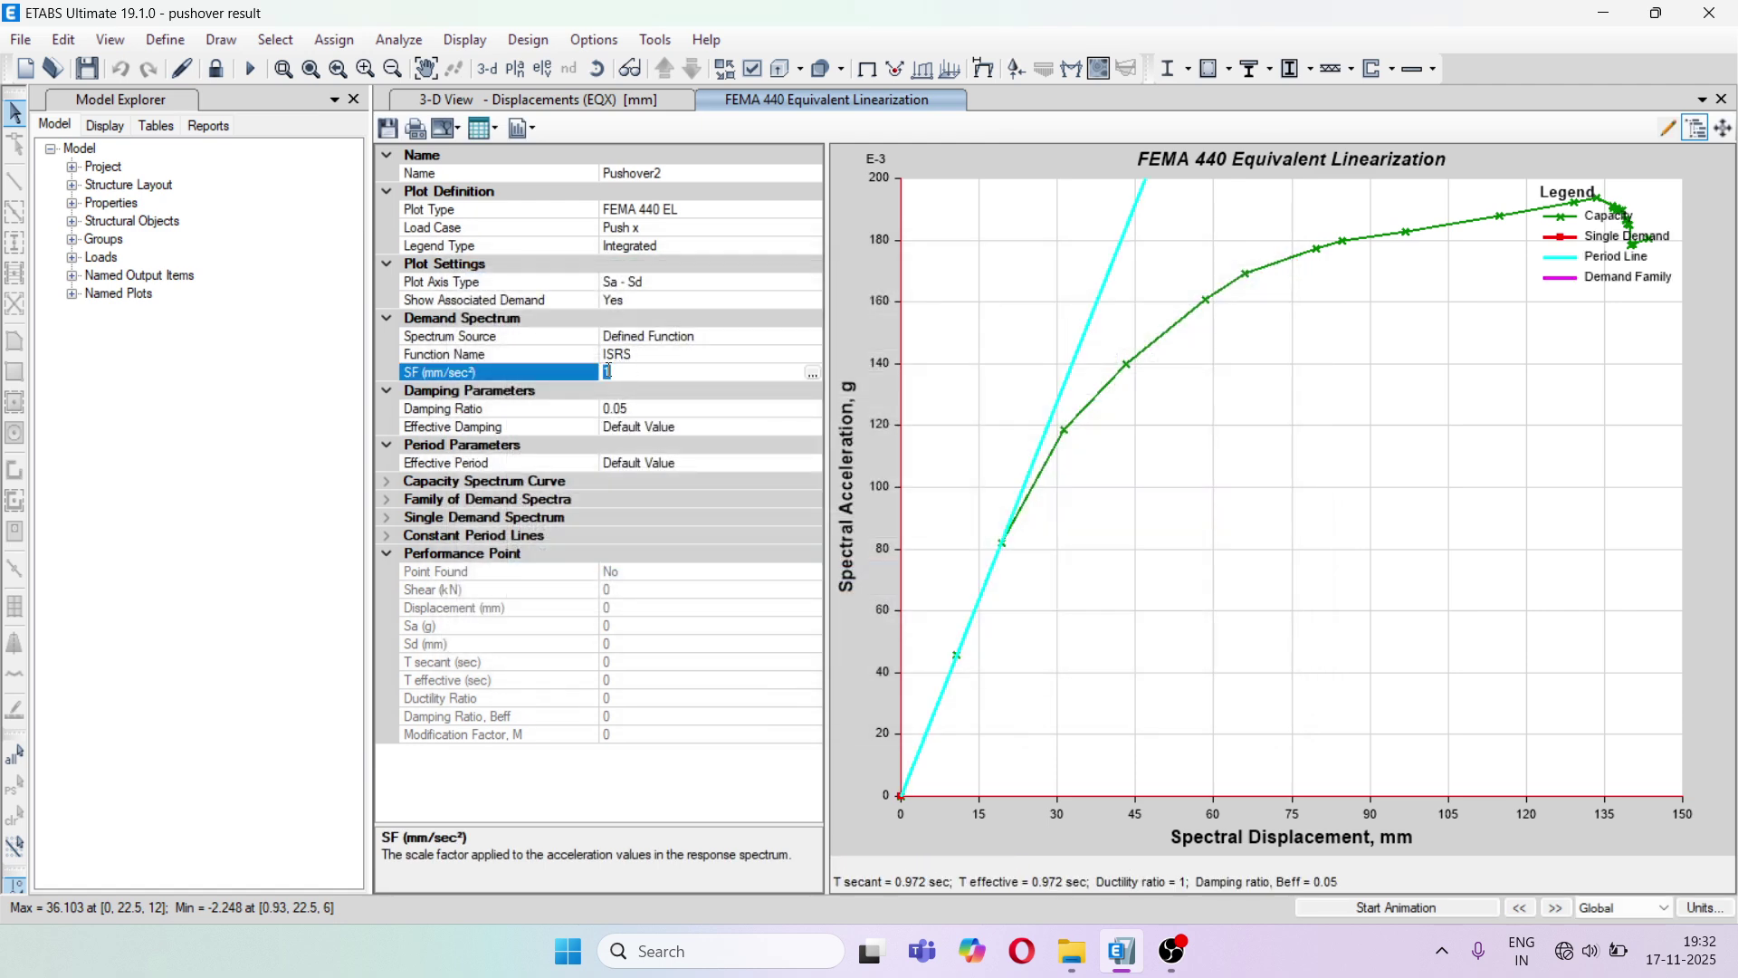
{"action": "type", "text": "24320.49"}
{"action": "key", "text": "Return"}
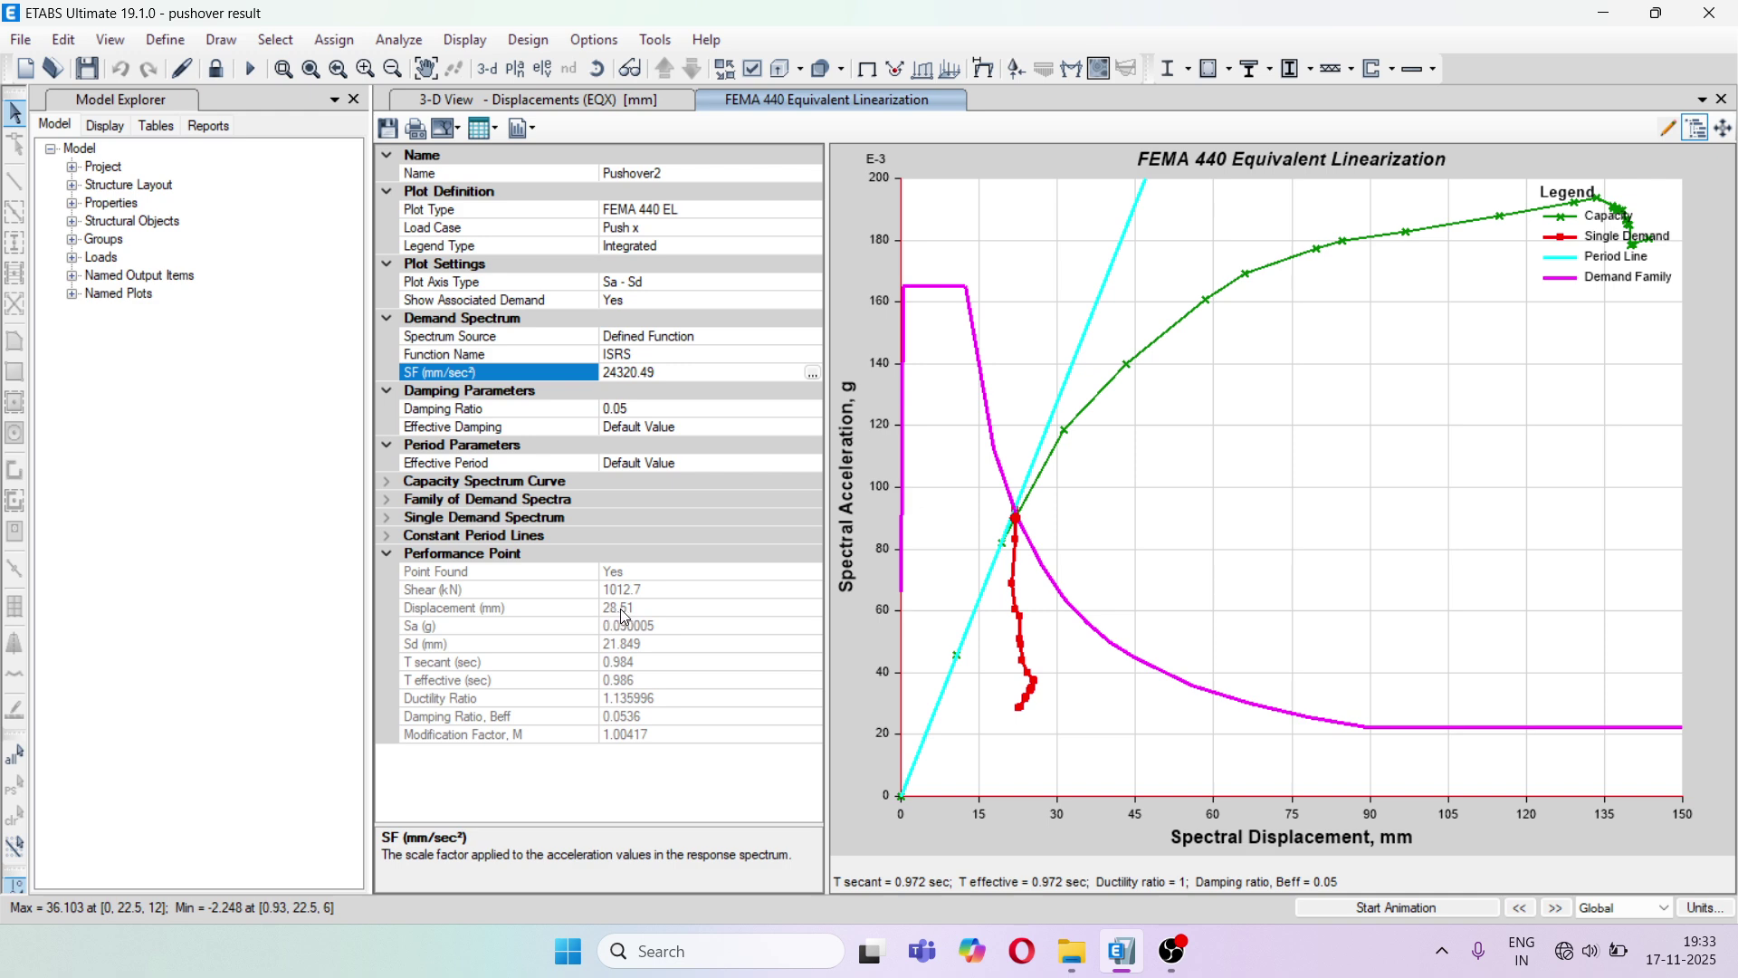
Switch the pushover plot type back to V vs Displ and show its data as a formatted table
{"action": "left_click", "coordinate": [702, 208]}
{"action": "left_click", "coordinate": [813, 210]}
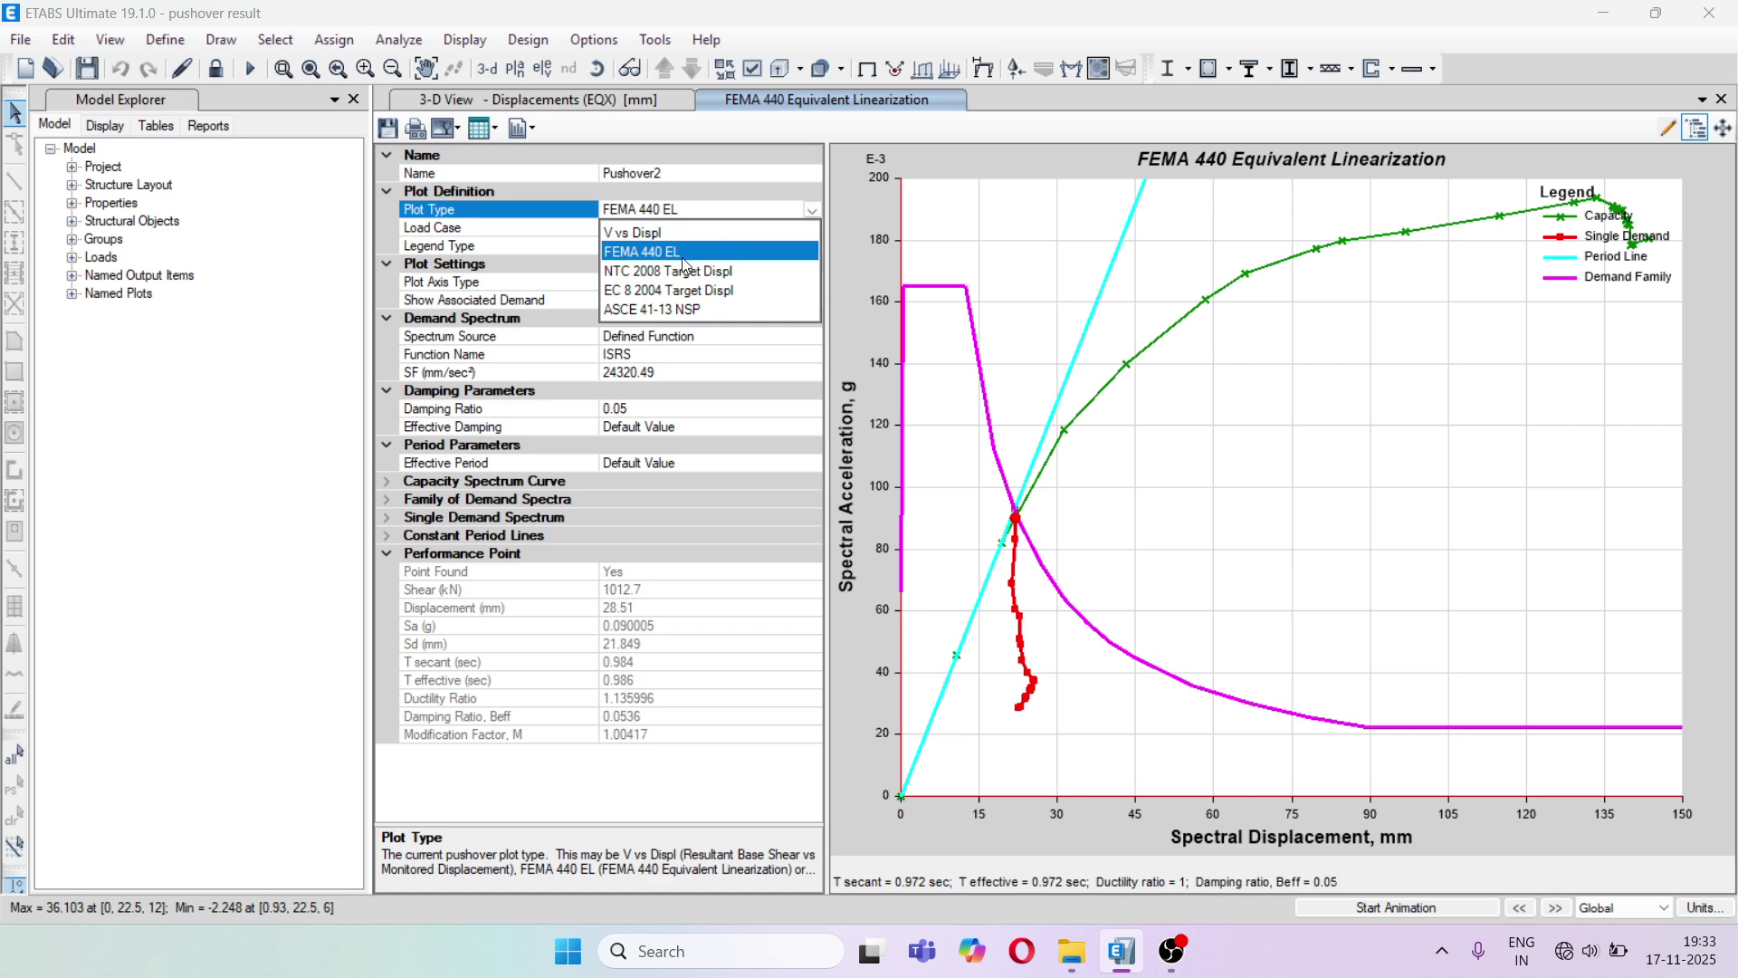
{"action": "left_click", "coordinate": [660, 229]}
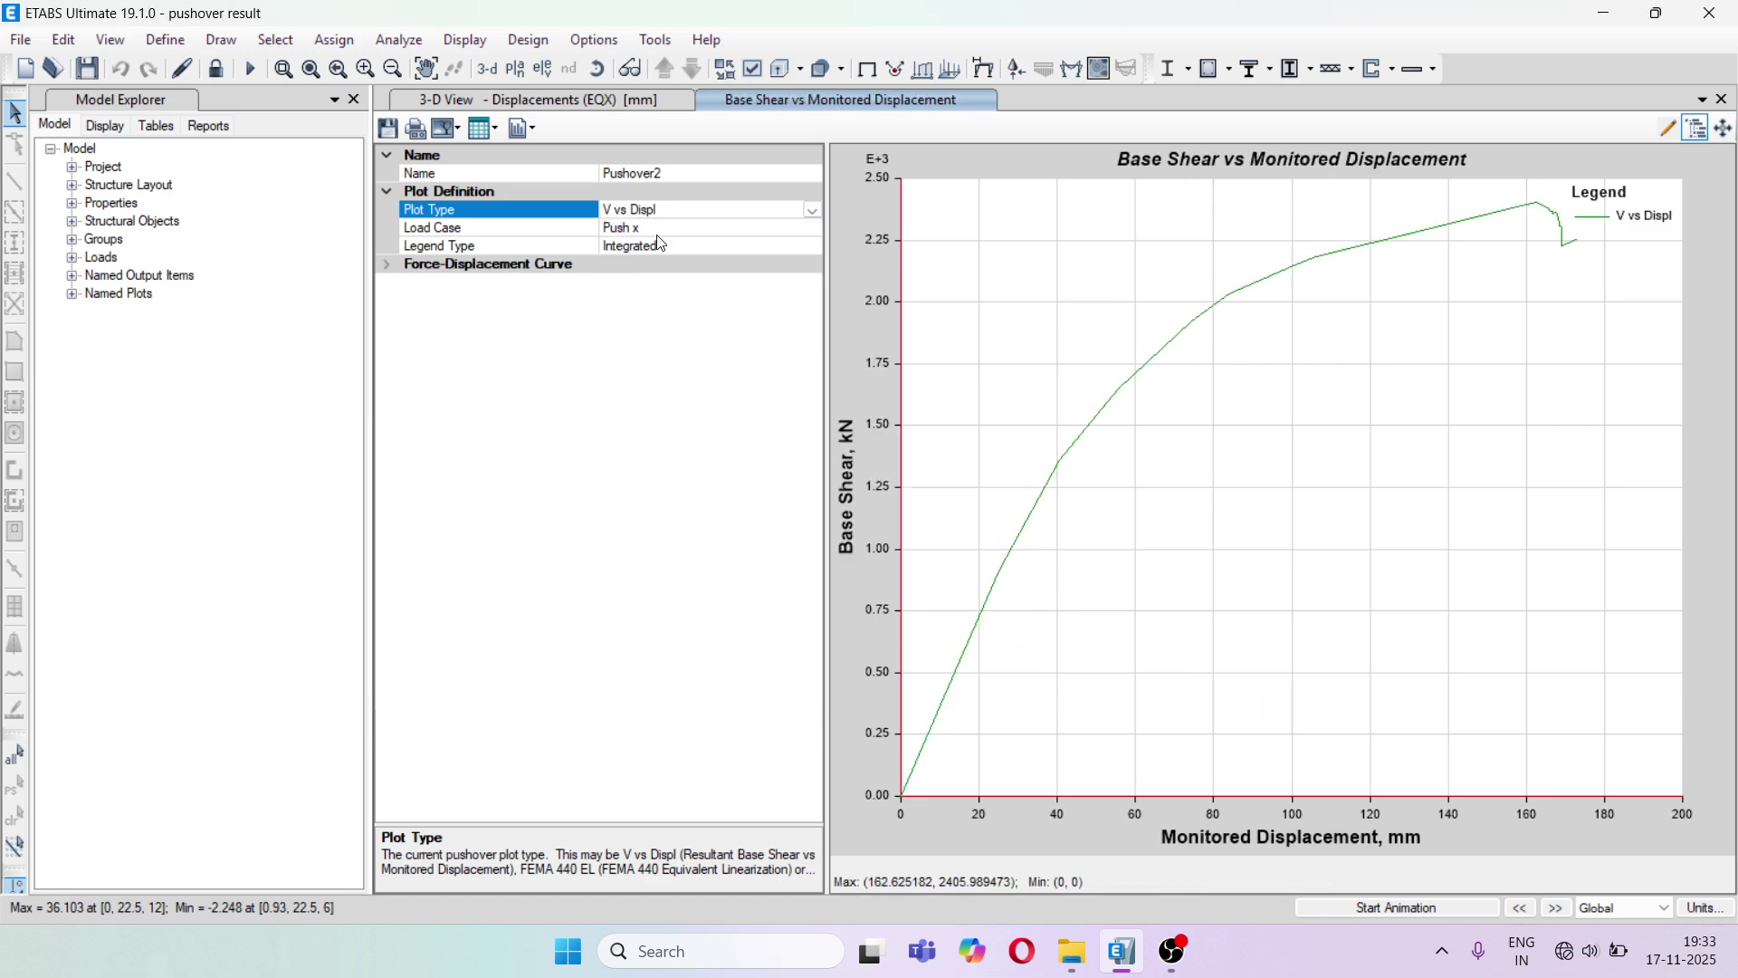
{"action": "left_click", "coordinate": [495, 129]}
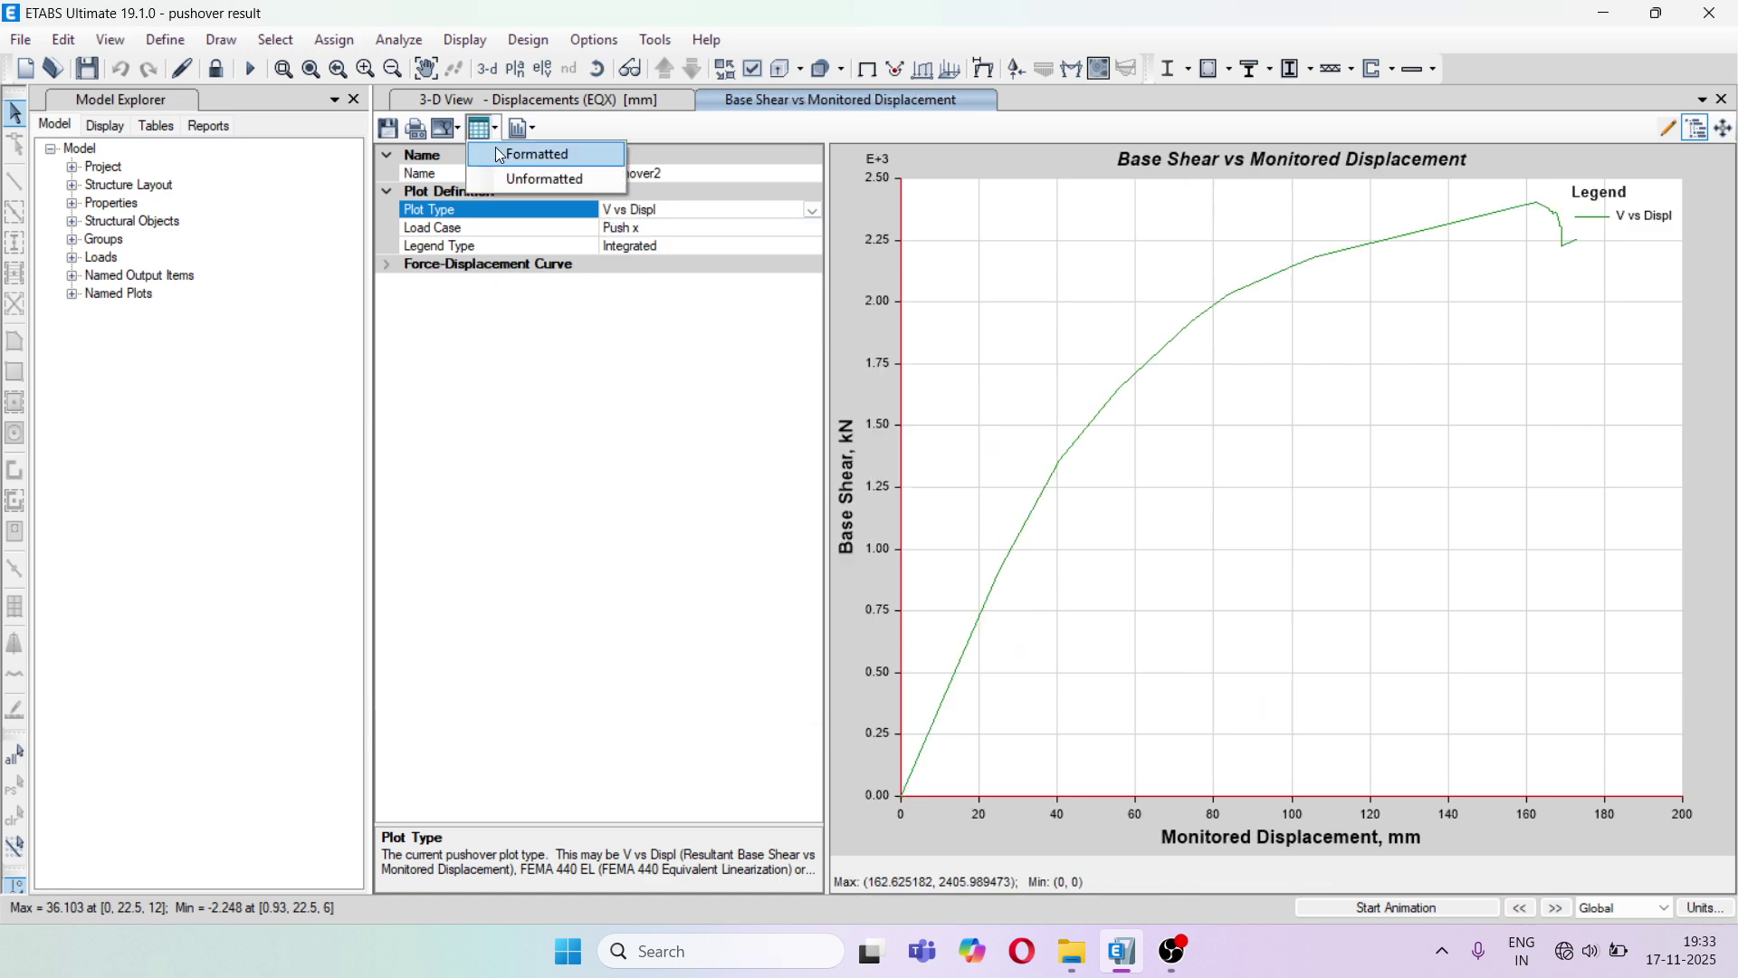
{"action": "left_click", "coordinate": [501, 154]}
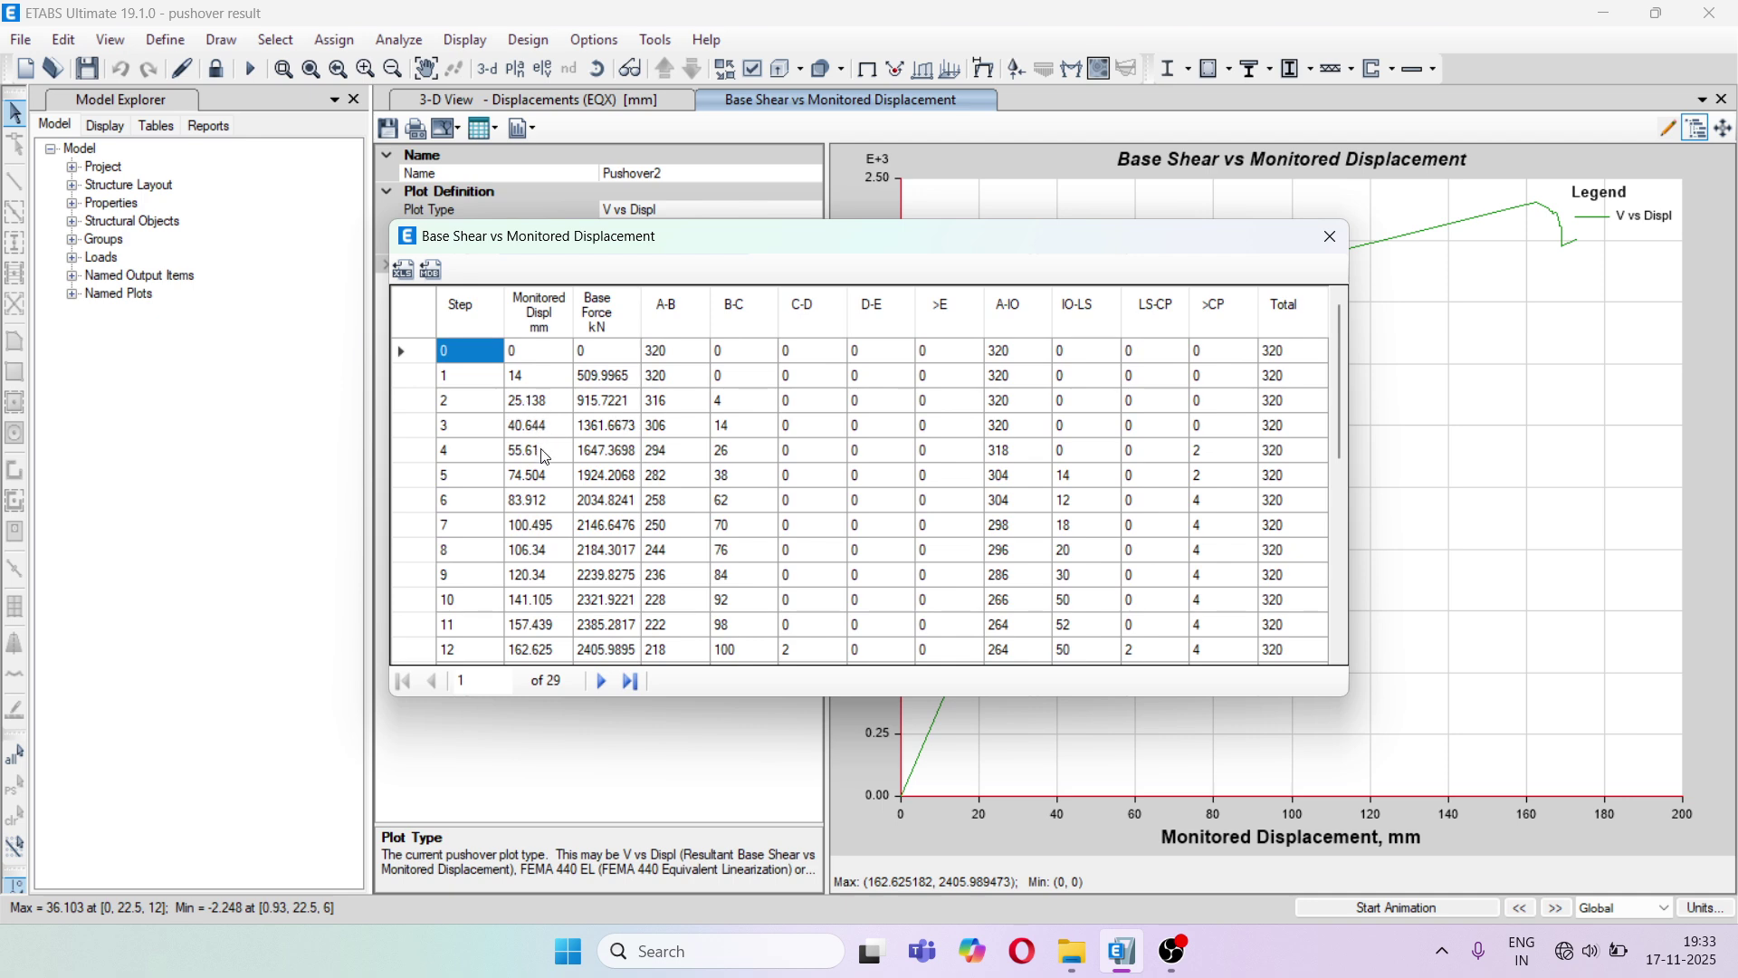
Examine the monitored displacement and B-C hinge count around steps 2 and 3 in the pushover table, and close it
{"action": "left_click", "coordinate": [528, 407]}
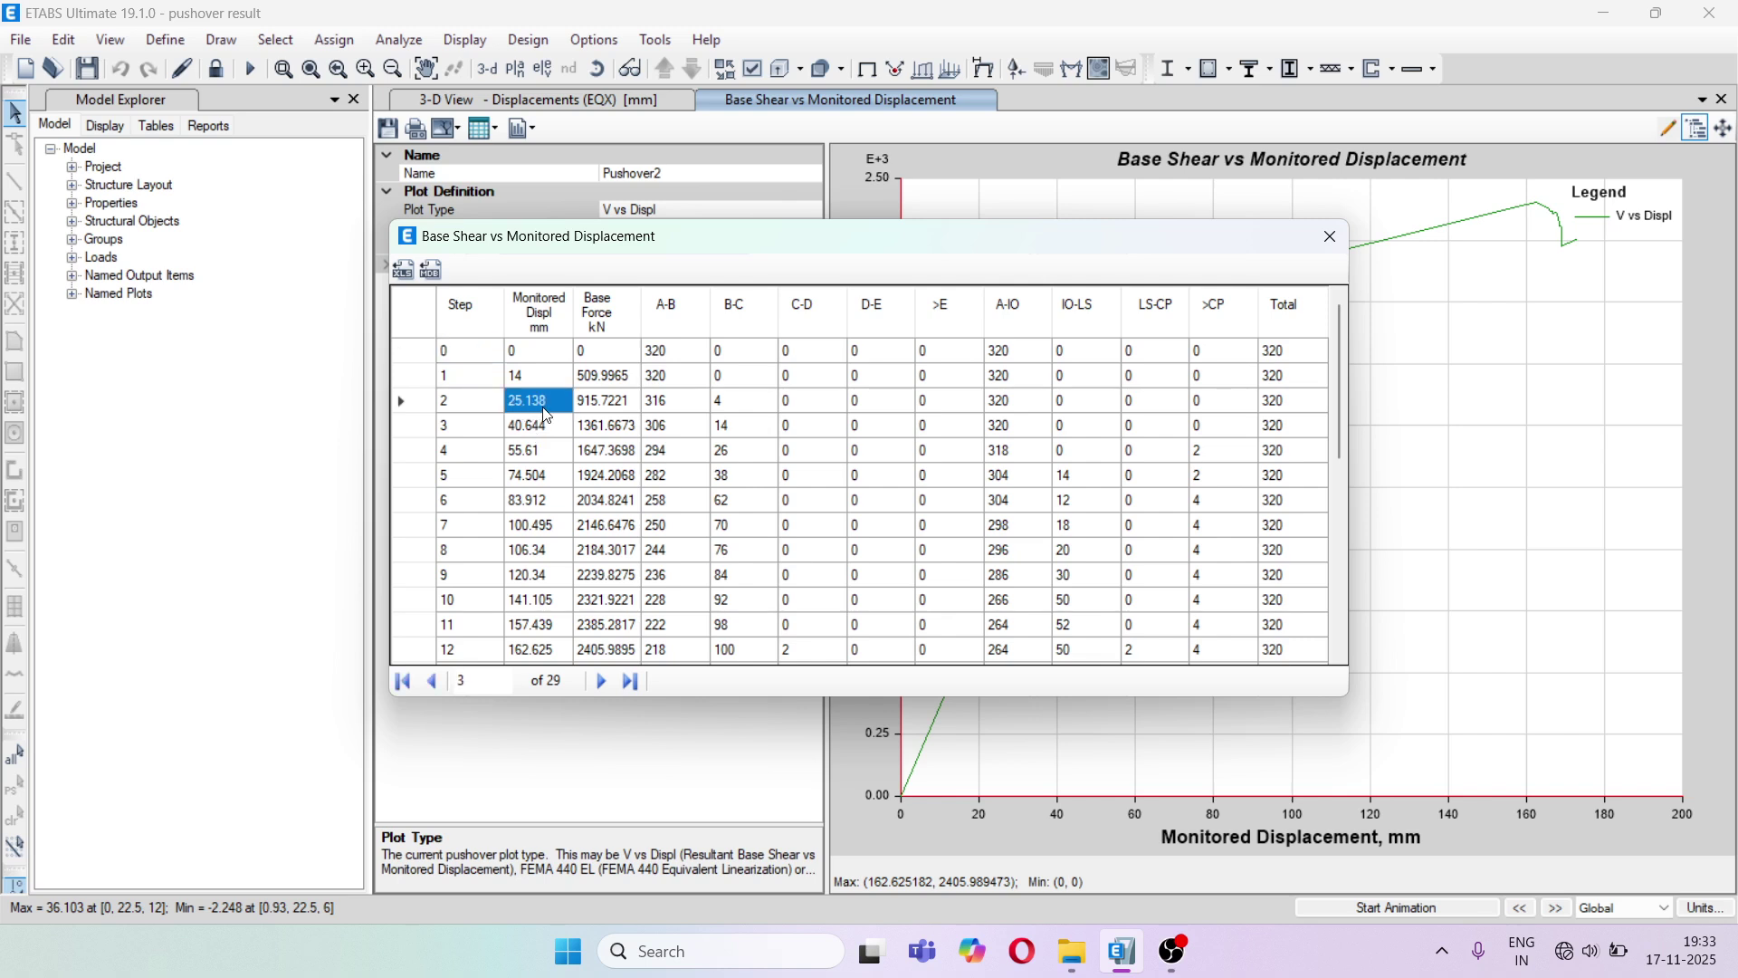
{"action": "left_click", "coordinate": [450, 429]}
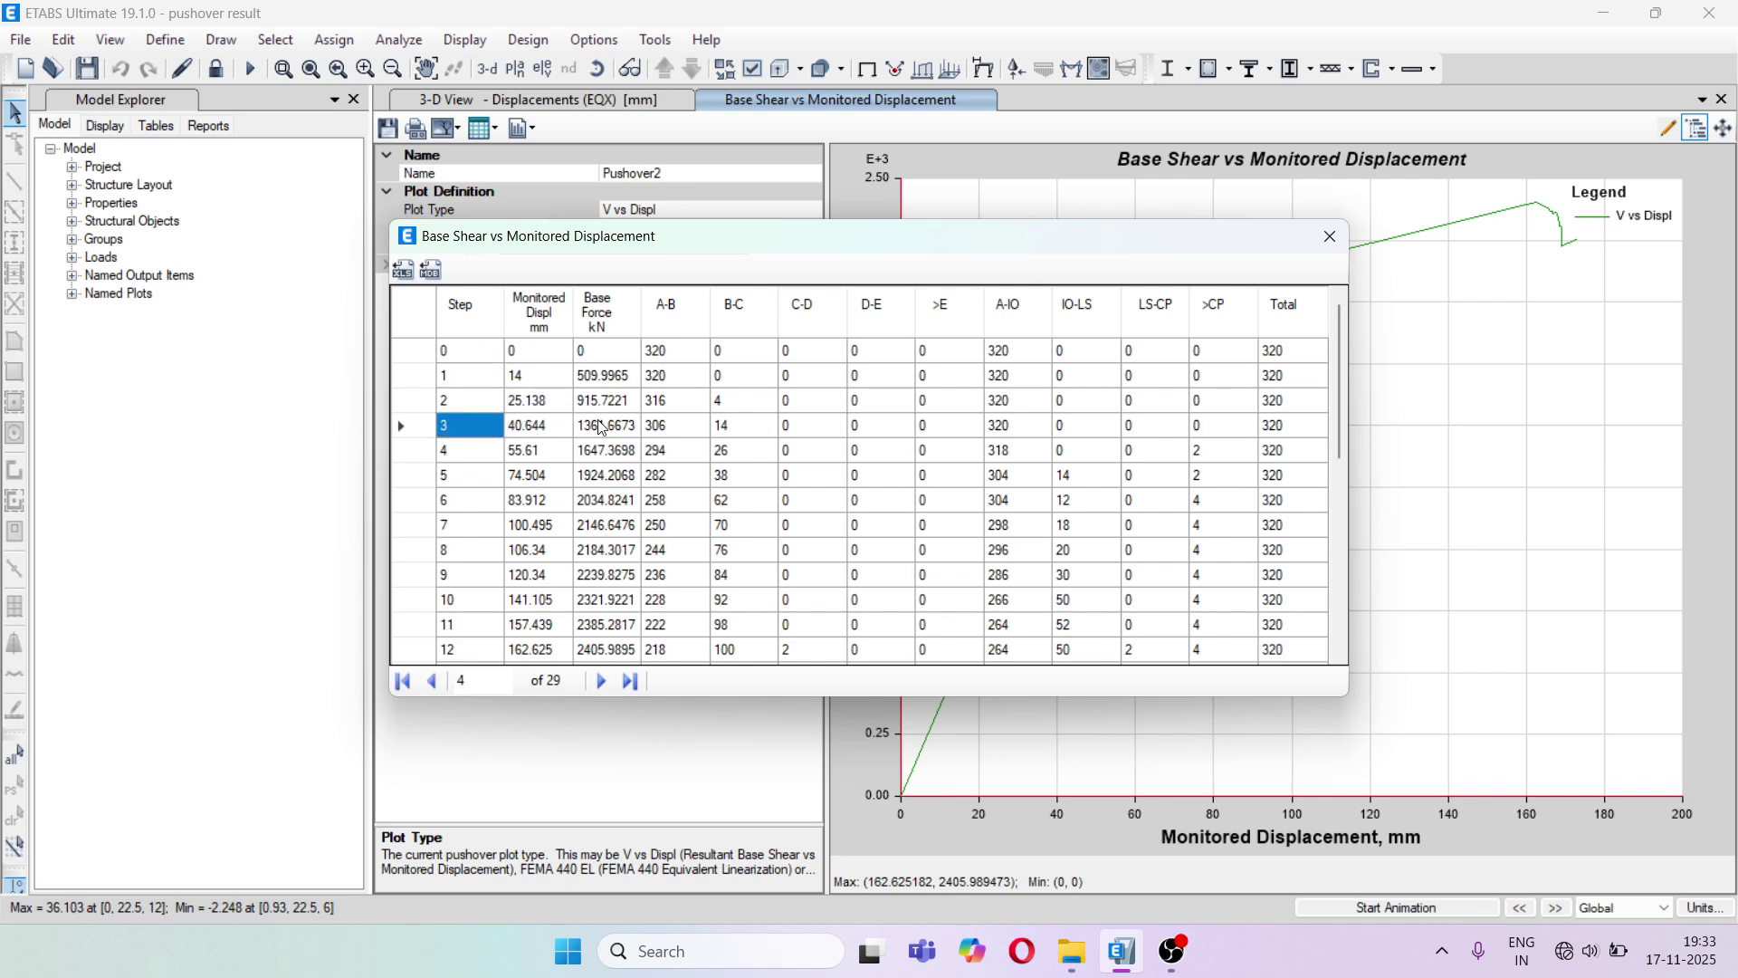
{"action": "left_click", "coordinate": [543, 433]}
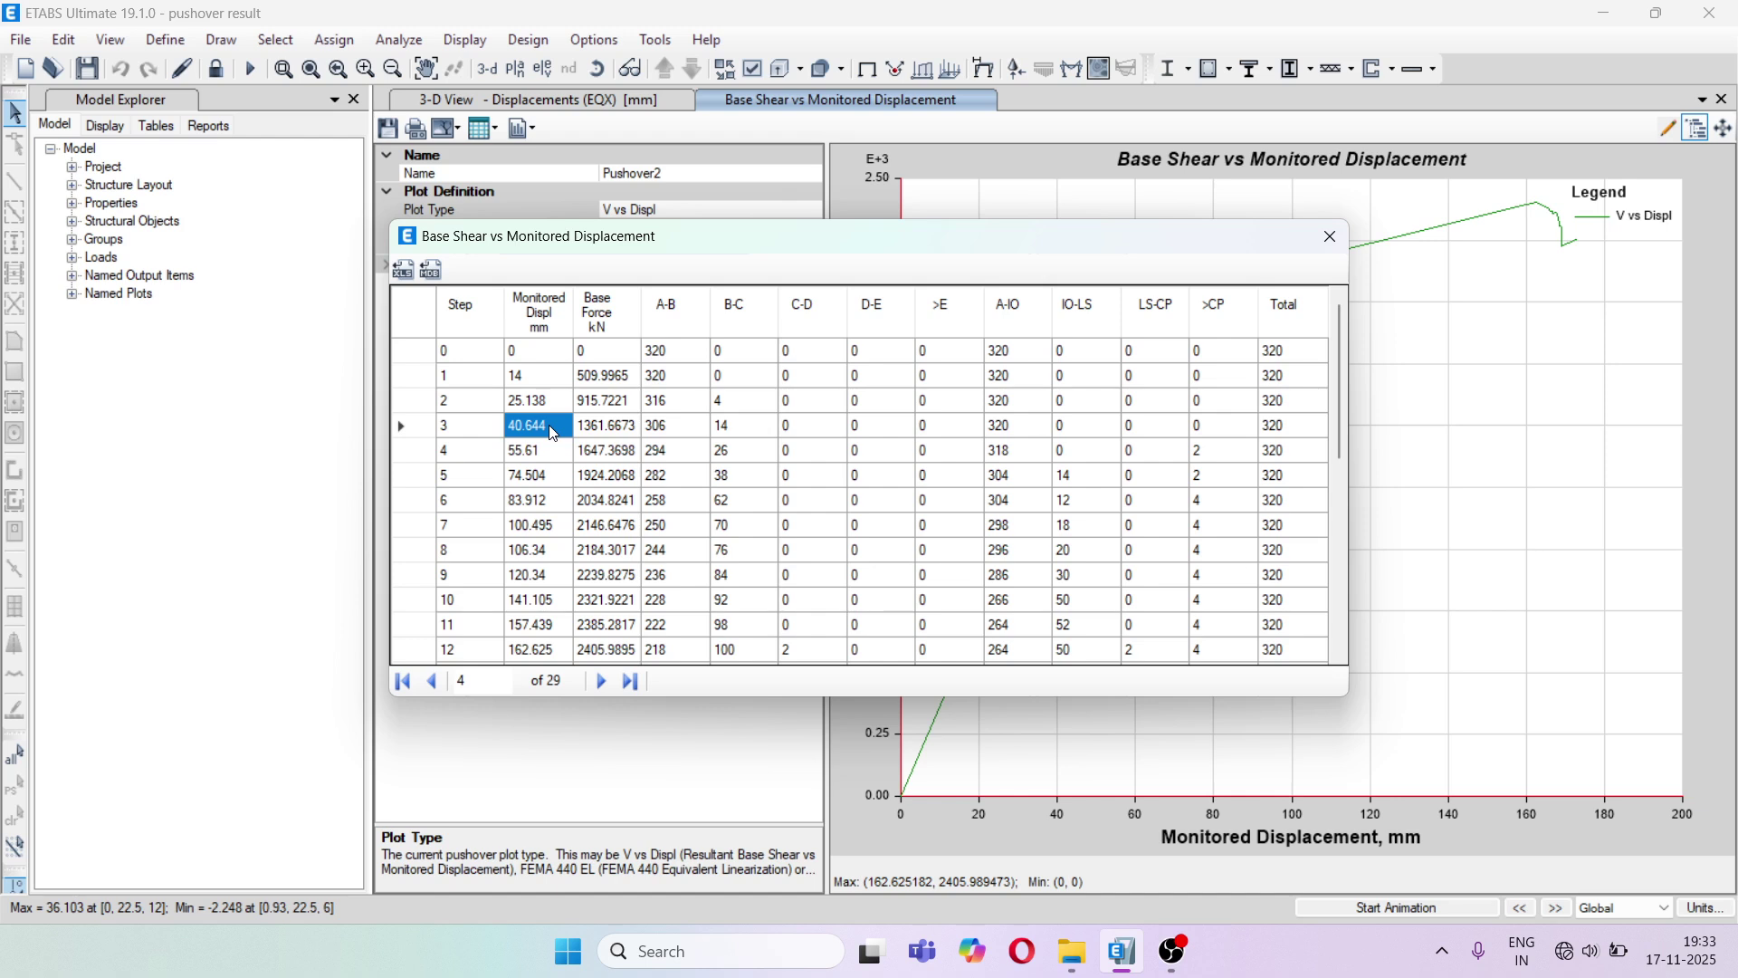
{"action": "left_click", "coordinate": [744, 425]}
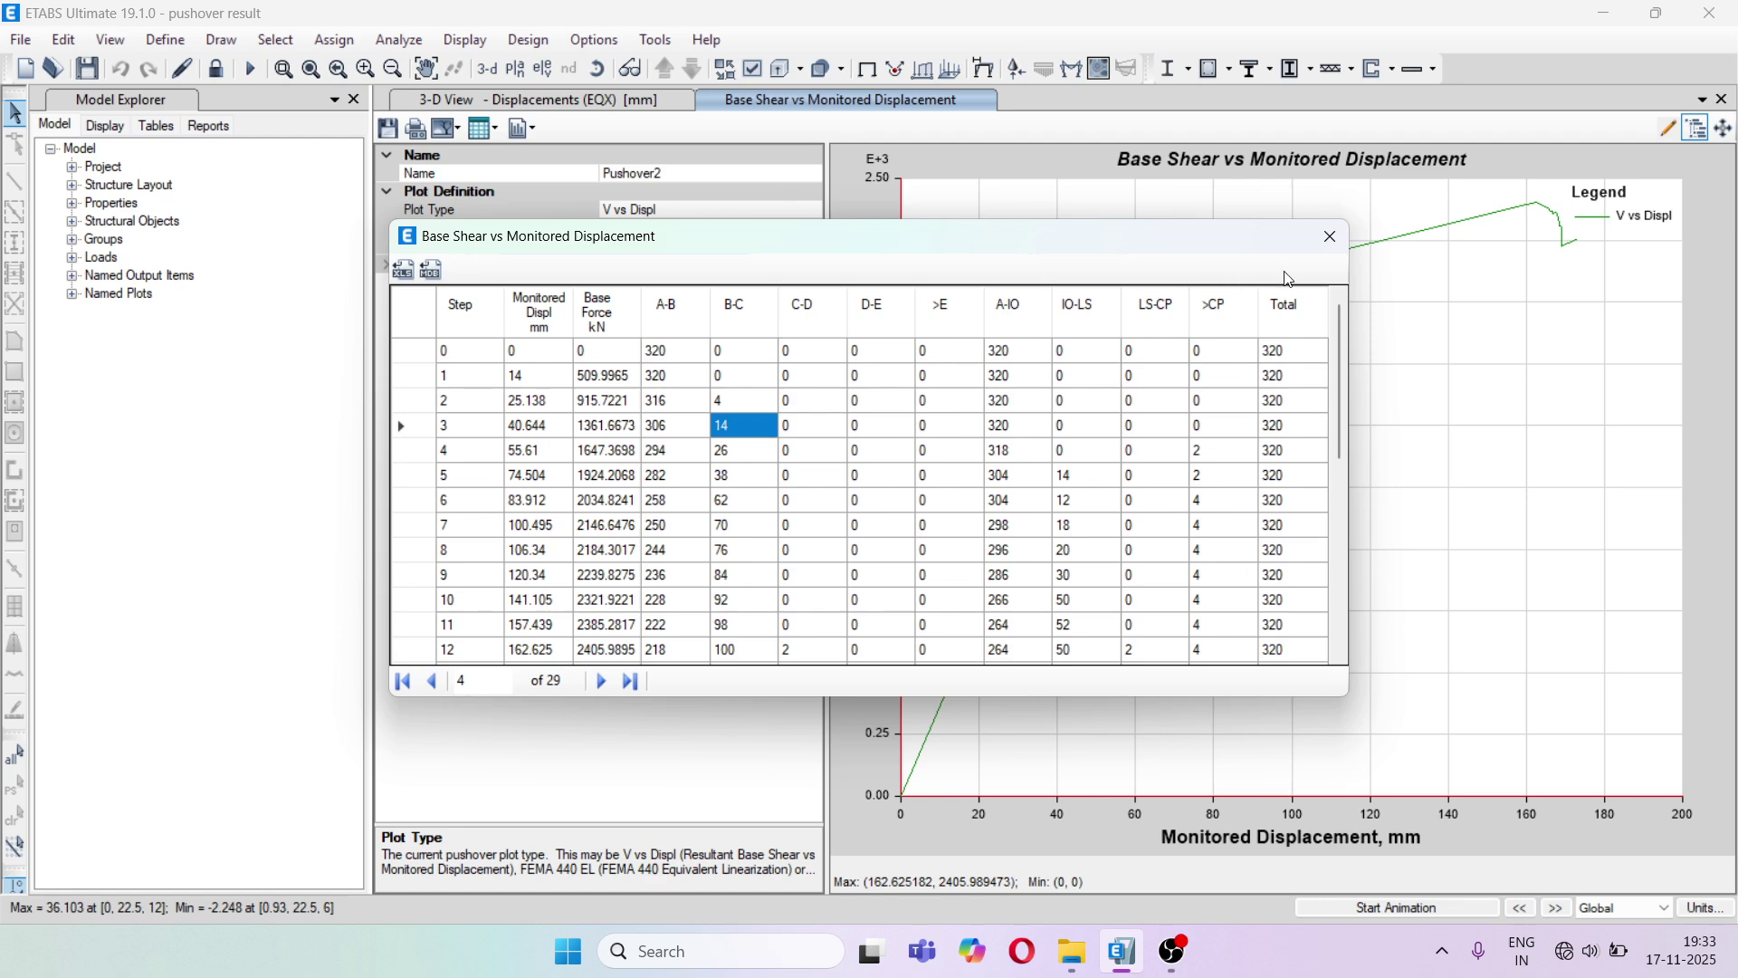
{"action": "left_click", "coordinate": [1329, 238]}
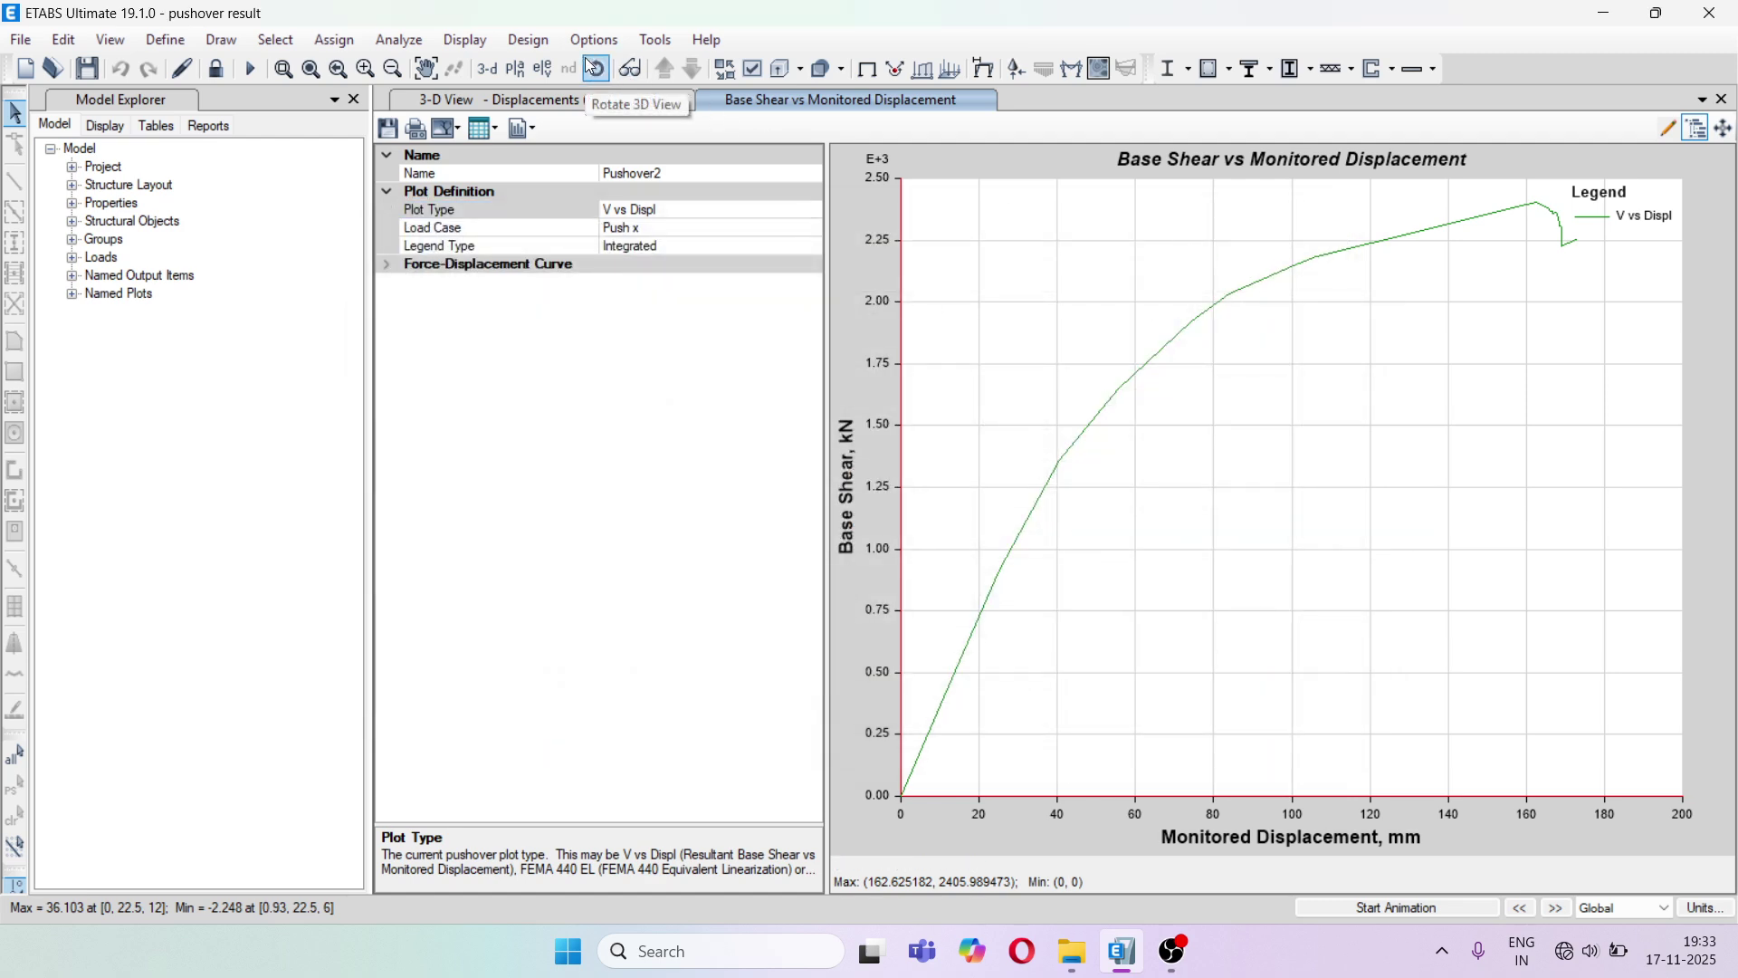
Show the deformed shape for the Push x case at step 0, with hinge dots for IO, LS and CP acceptance points
{"action": "left_click", "coordinate": [465, 41]}
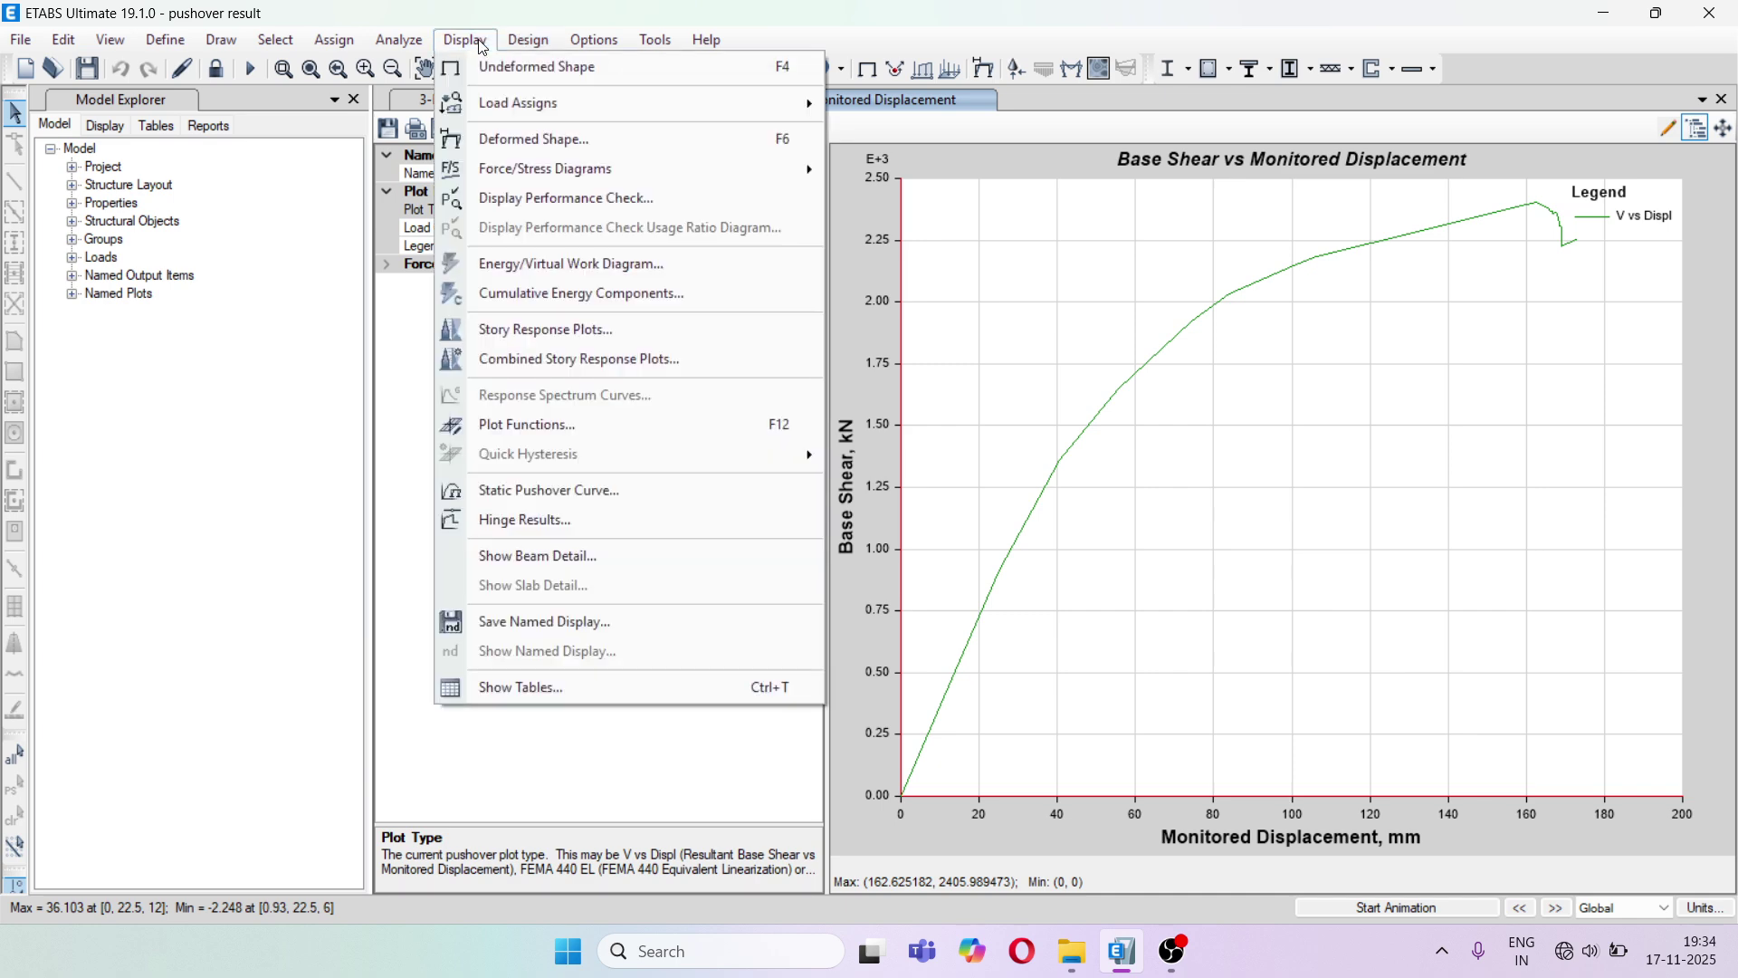
{"action": "left_click", "coordinate": [552, 145]}
{"action": "left_click", "coordinate": [784, 176]}
{"action": "left_click", "coordinate": [757, 208]}
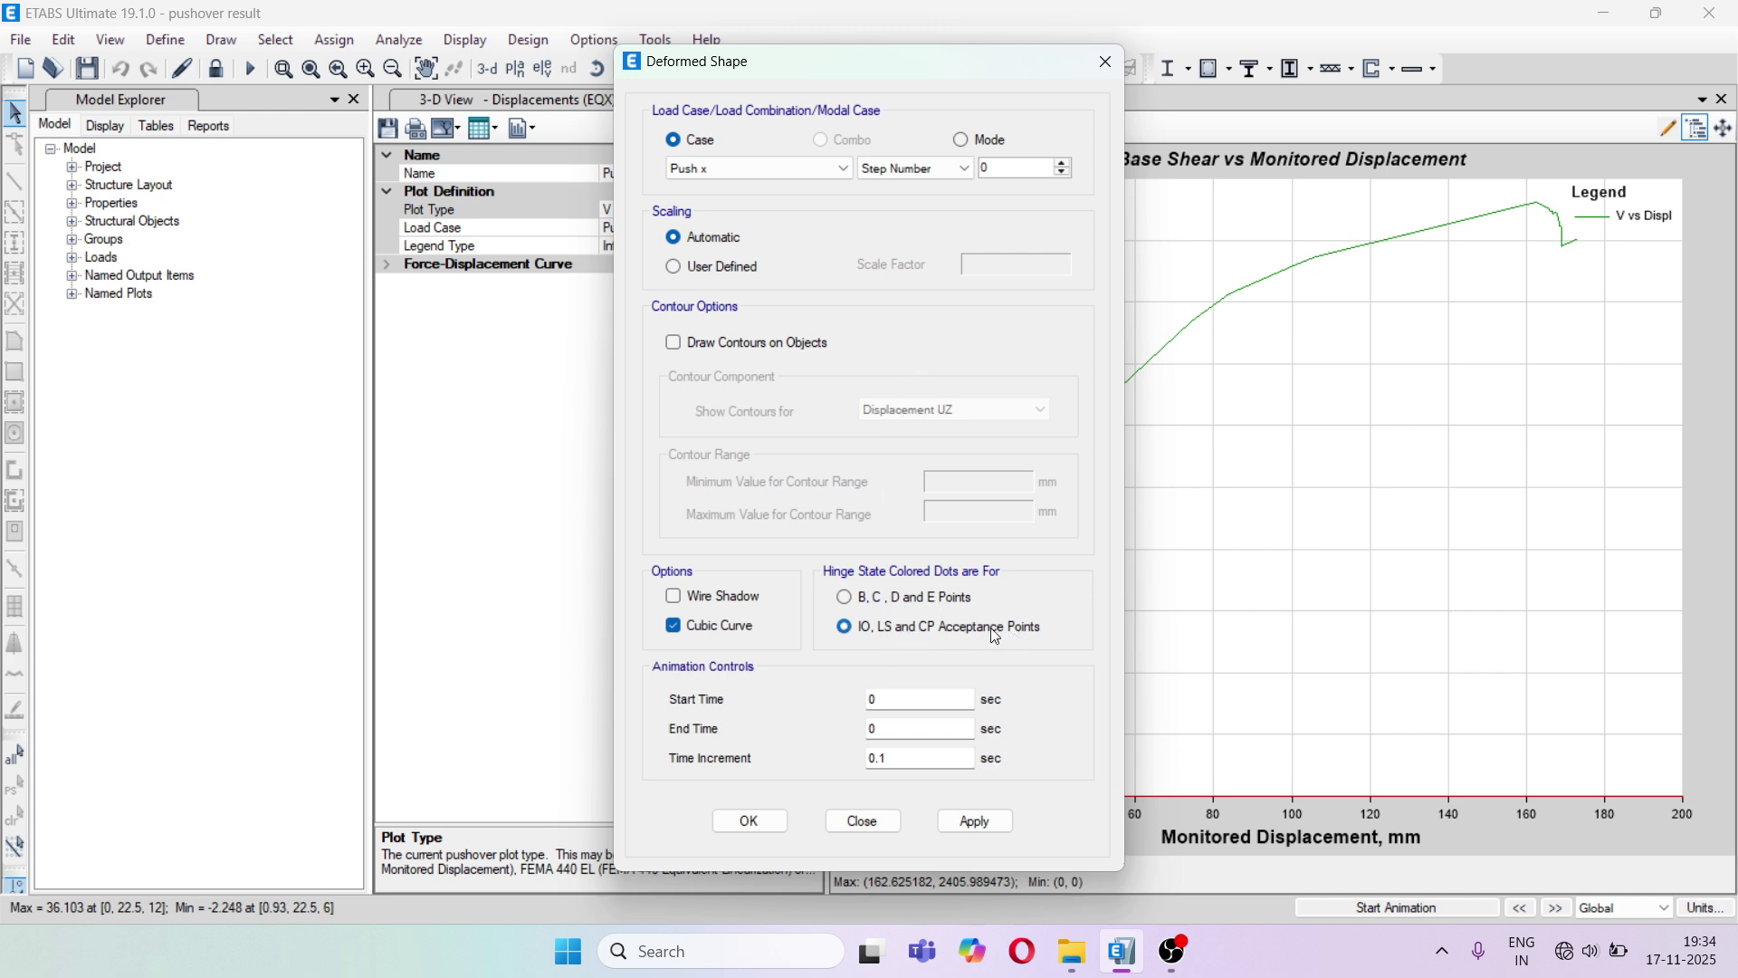
{"action": "left_click", "coordinate": [980, 823]}
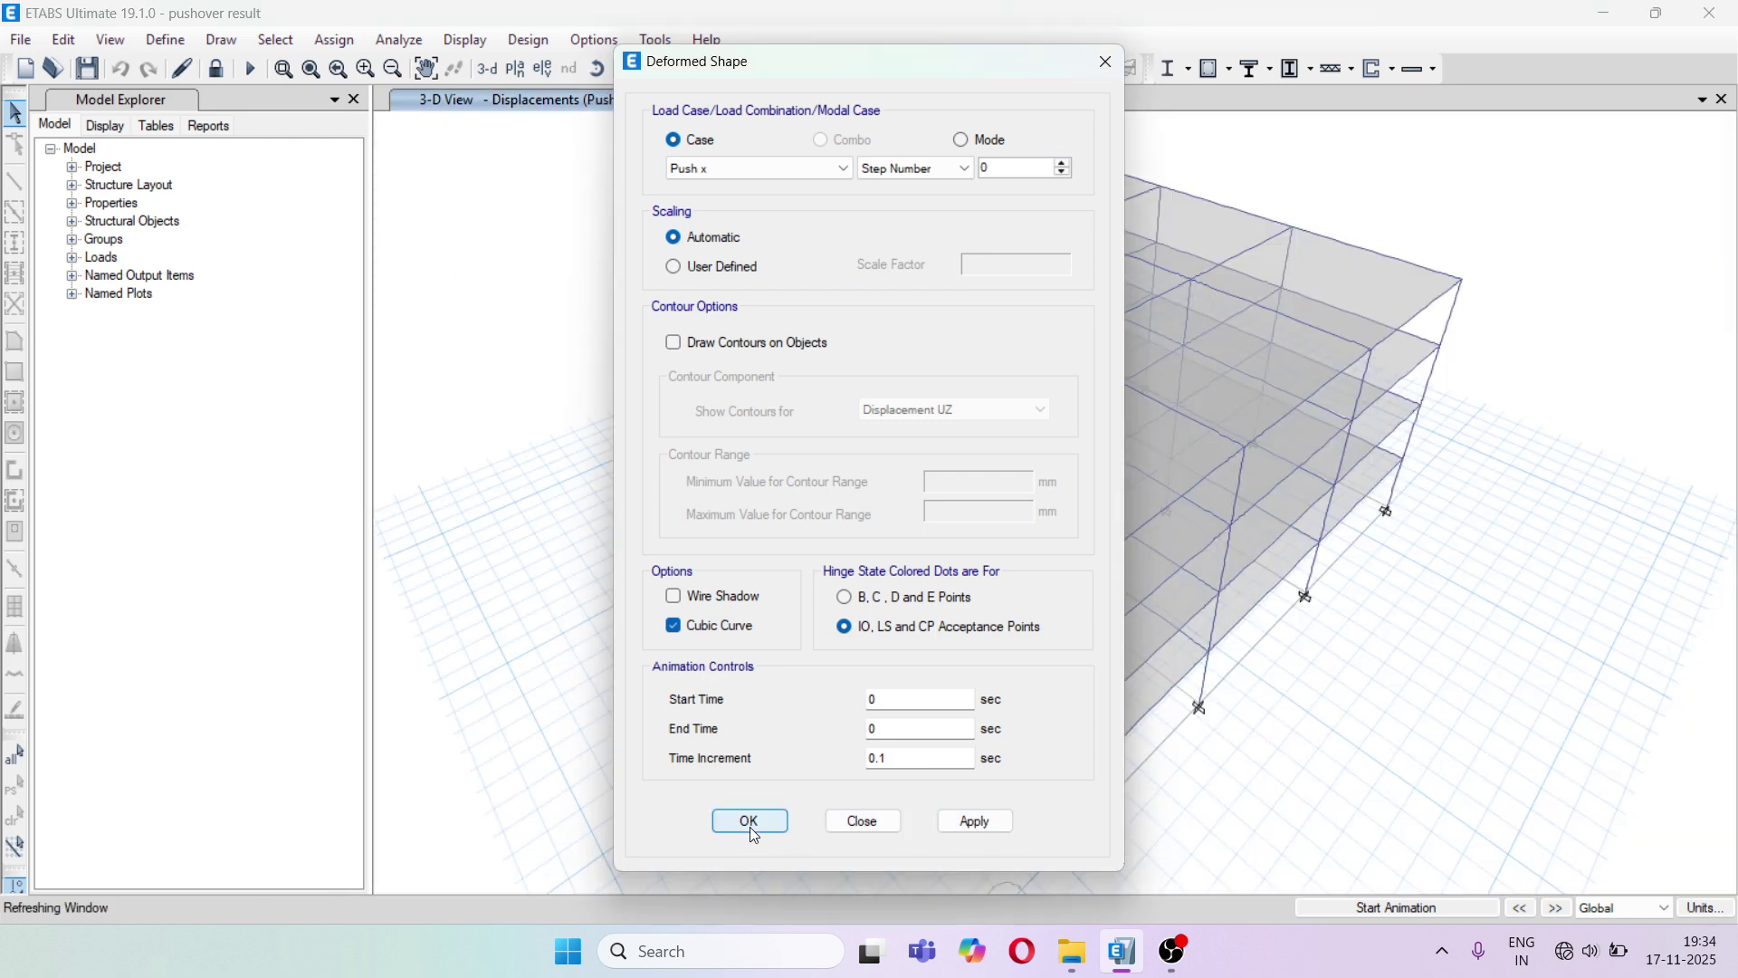
{"action": "left_click", "coordinate": [751, 823]}
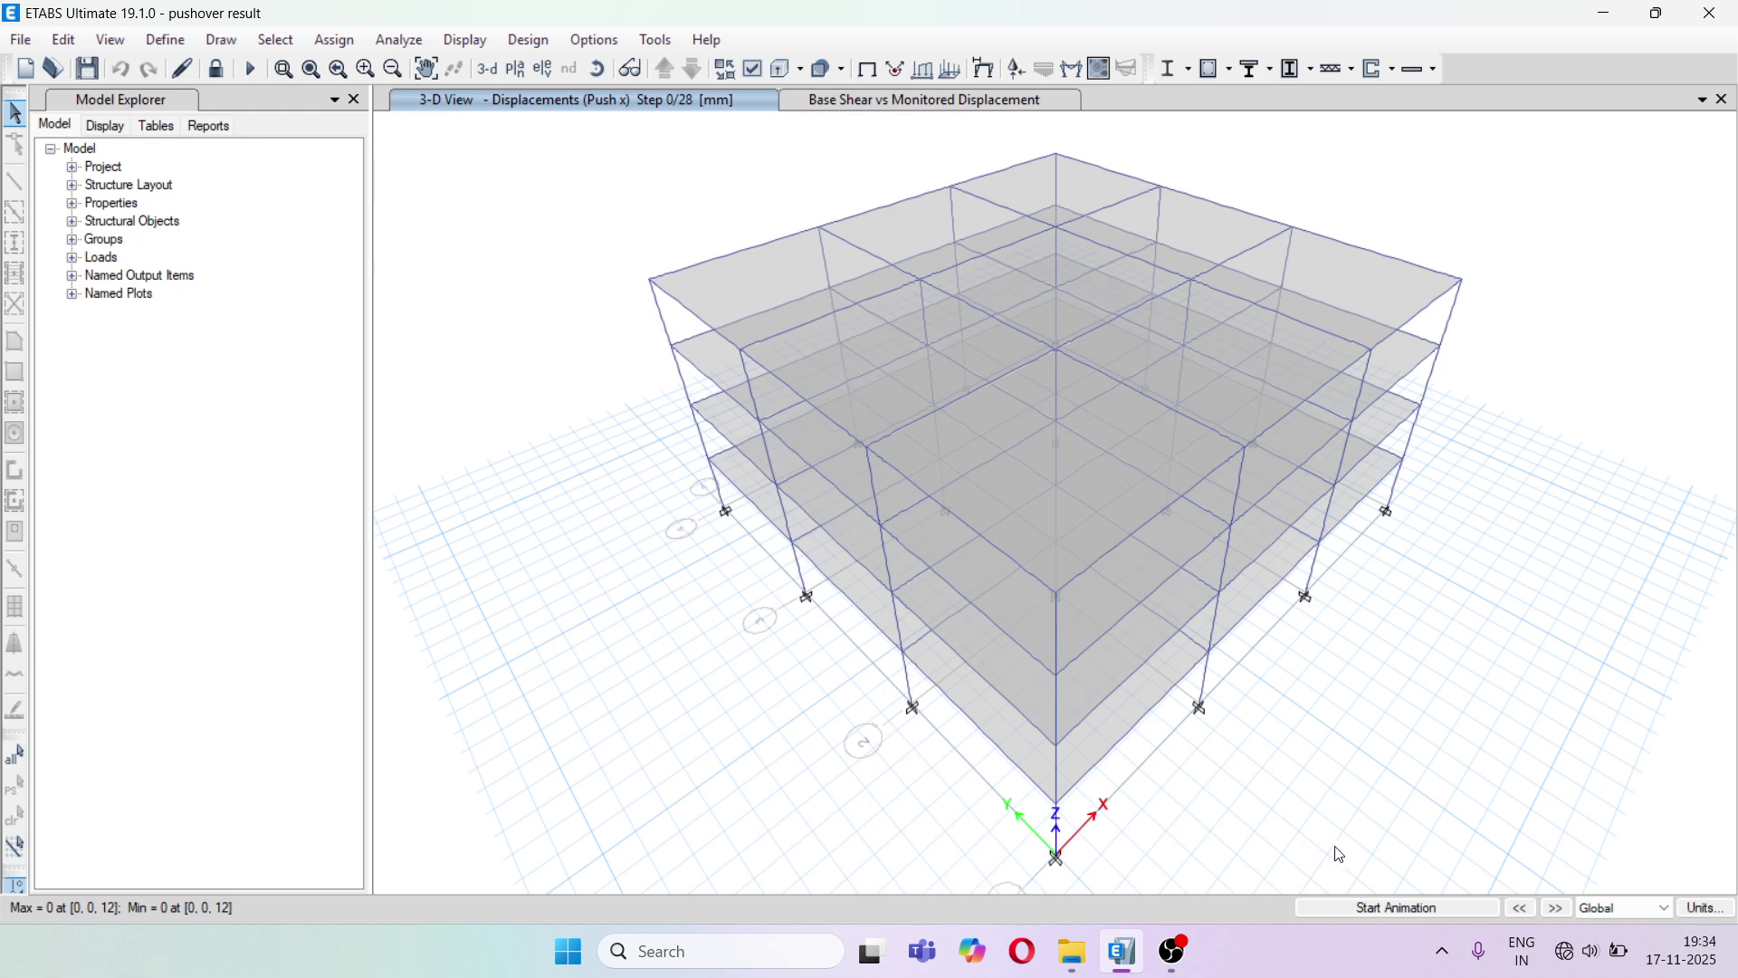
Advance the Push x deformed shape from step 0 to step 4 and examine the hinge states at the column bases
{"action": "left_click", "coordinate": [1559, 908]}
{"action": "left_click", "coordinate": [1560, 908]}
{"action": "left_click", "coordinate": [1562, 908]}
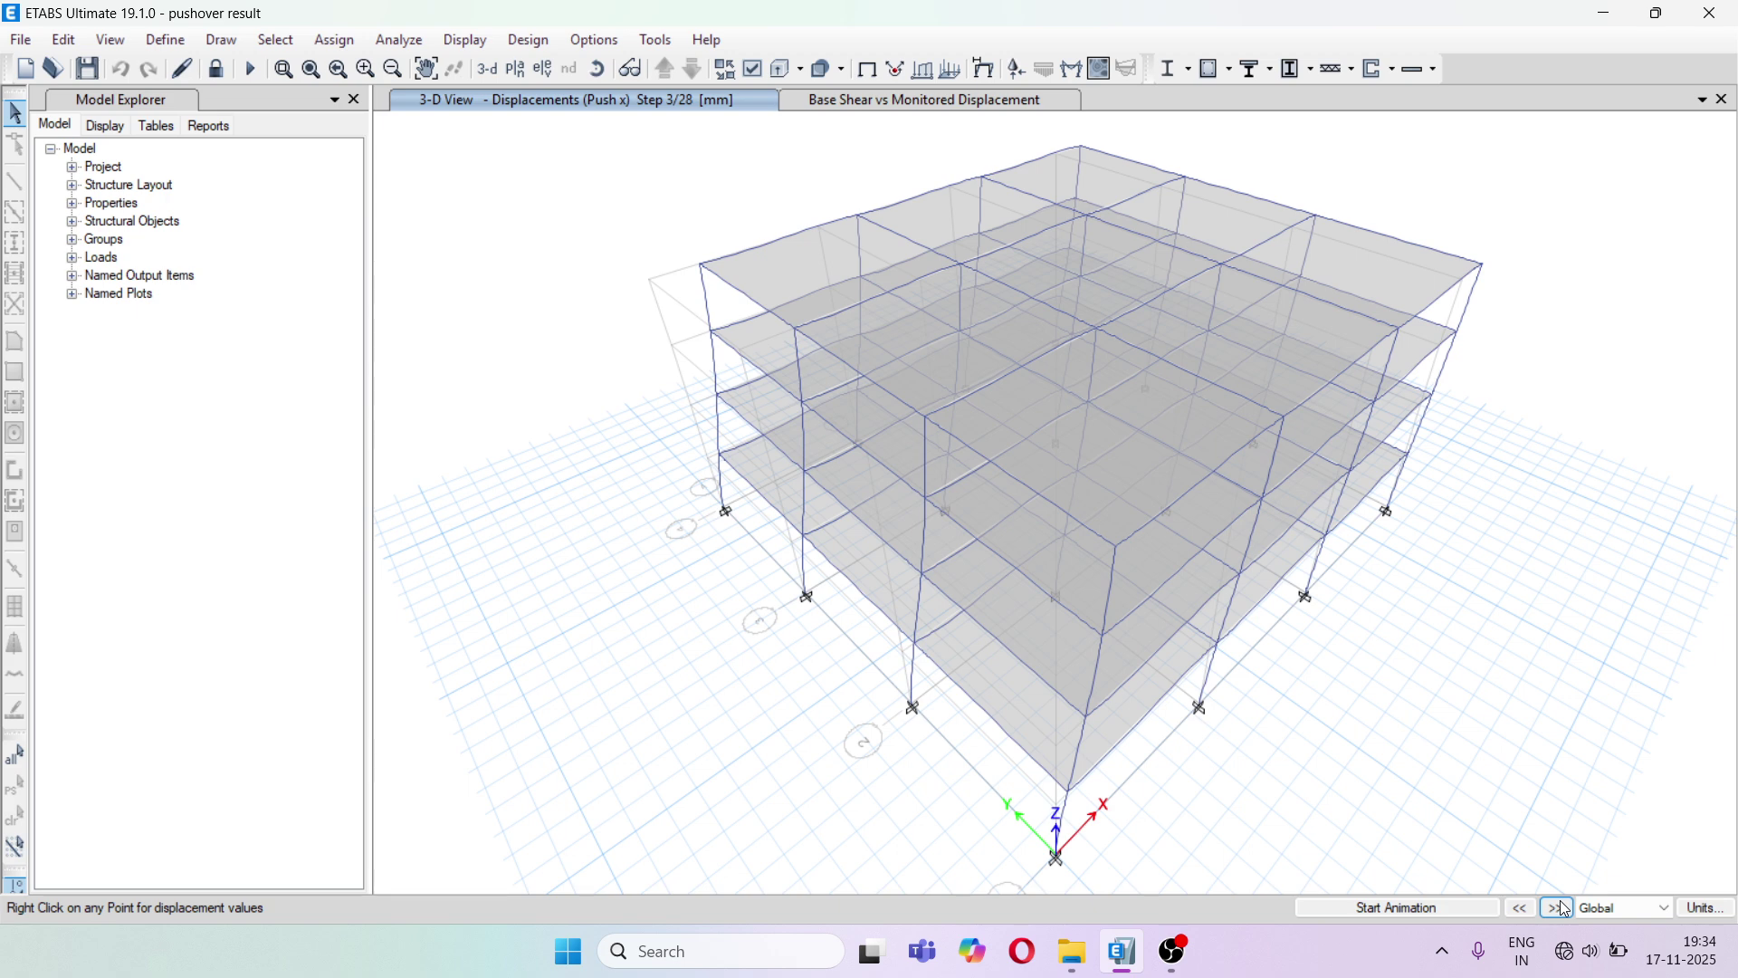
{"action": "left_click", "coordinate": [1564, 907]}
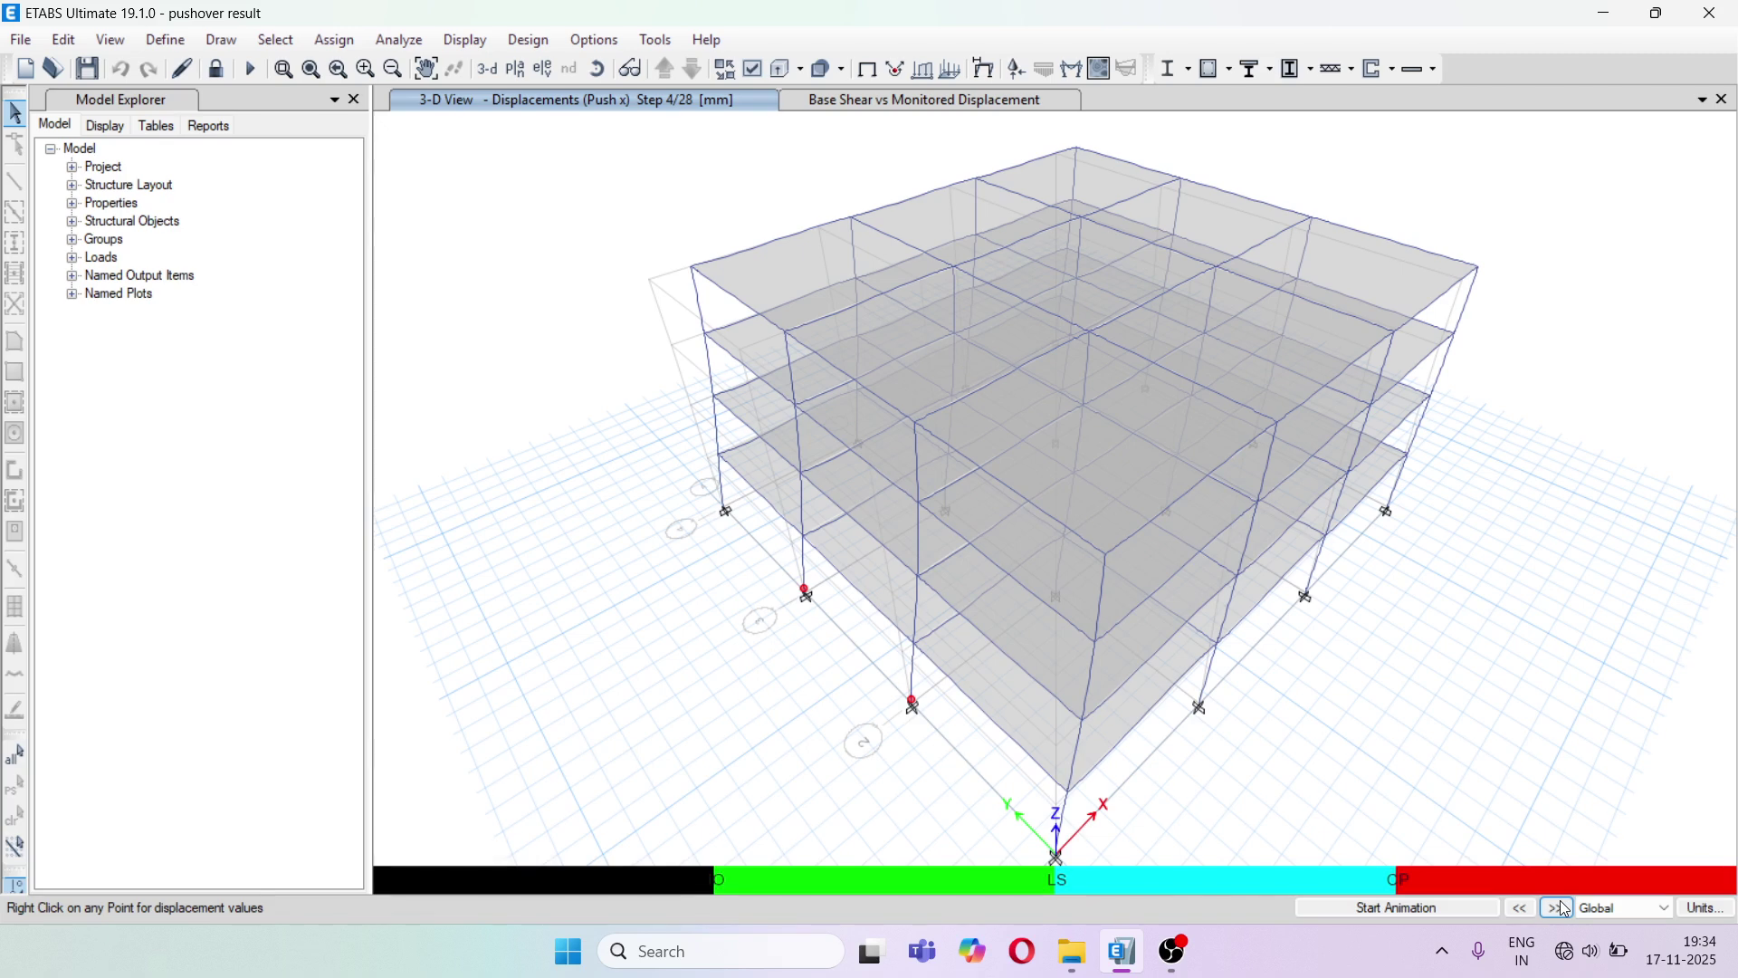
{"action": "left_click", "coordinate": [1564, 907]}
{"action": "left_click", "coordinate": [1510, 913]}
{"action": "mouse_move", "coordinate": [915, 717]}
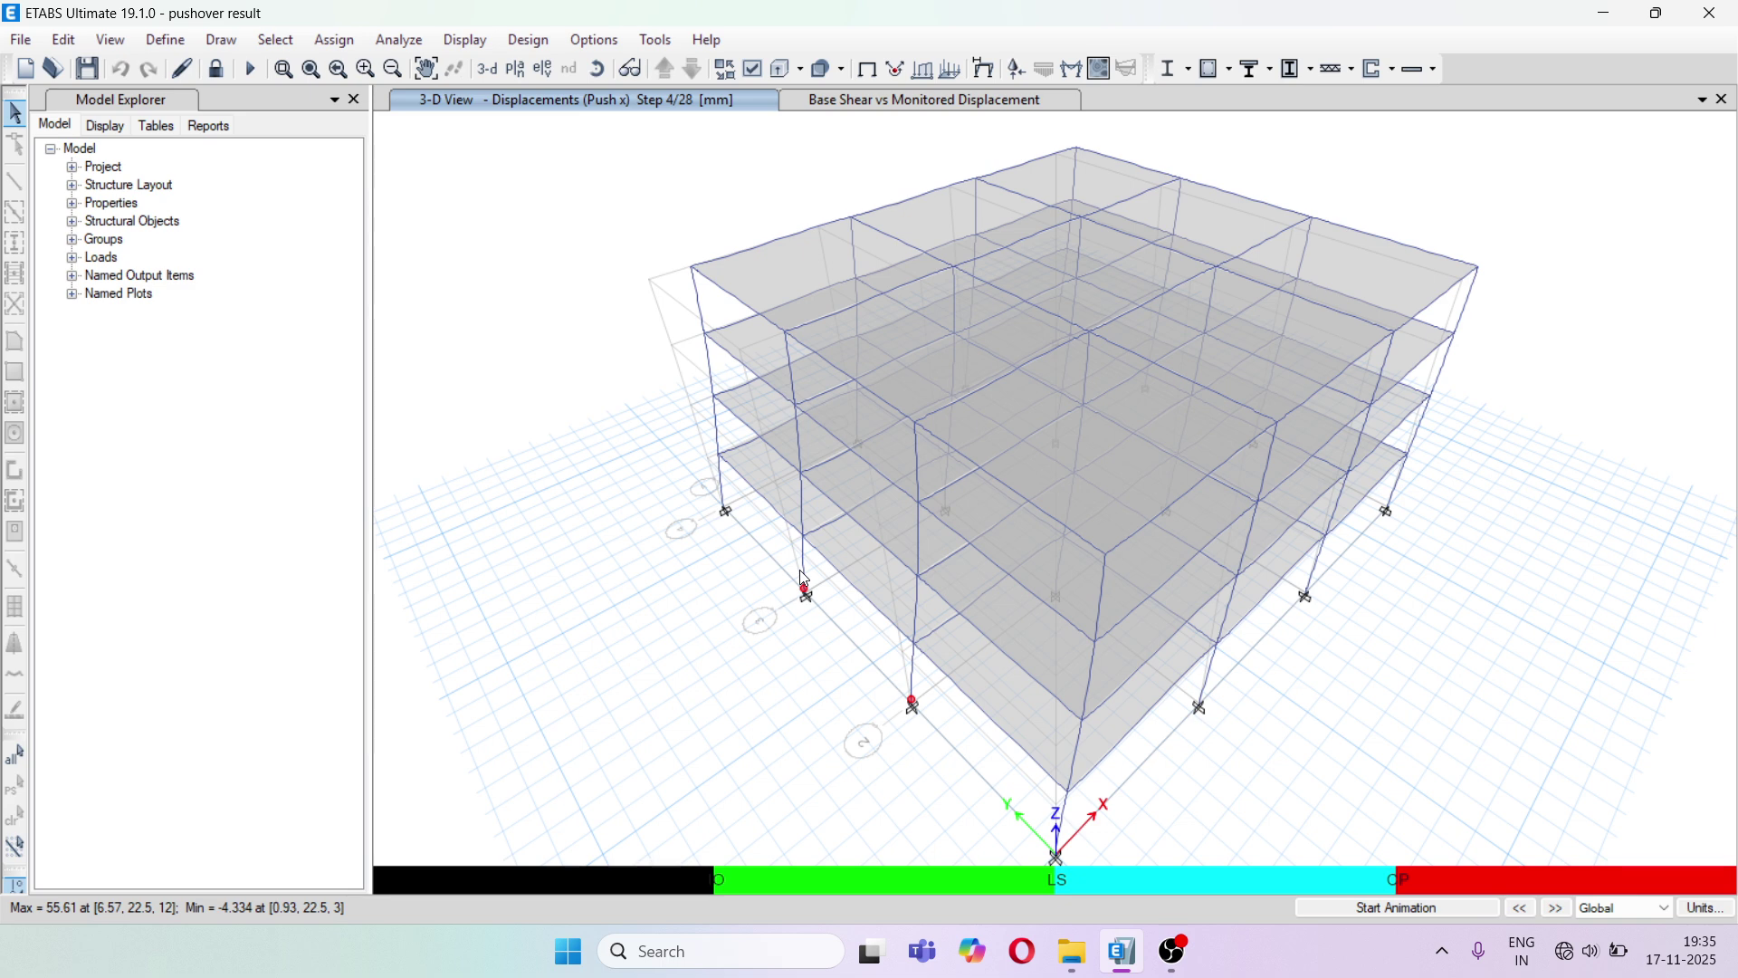
Go back to step 2 of the deformed shape and forward again to step 4 to compare the hinge formation
{"action": "left_click", "coordinate": [1522, 909]}
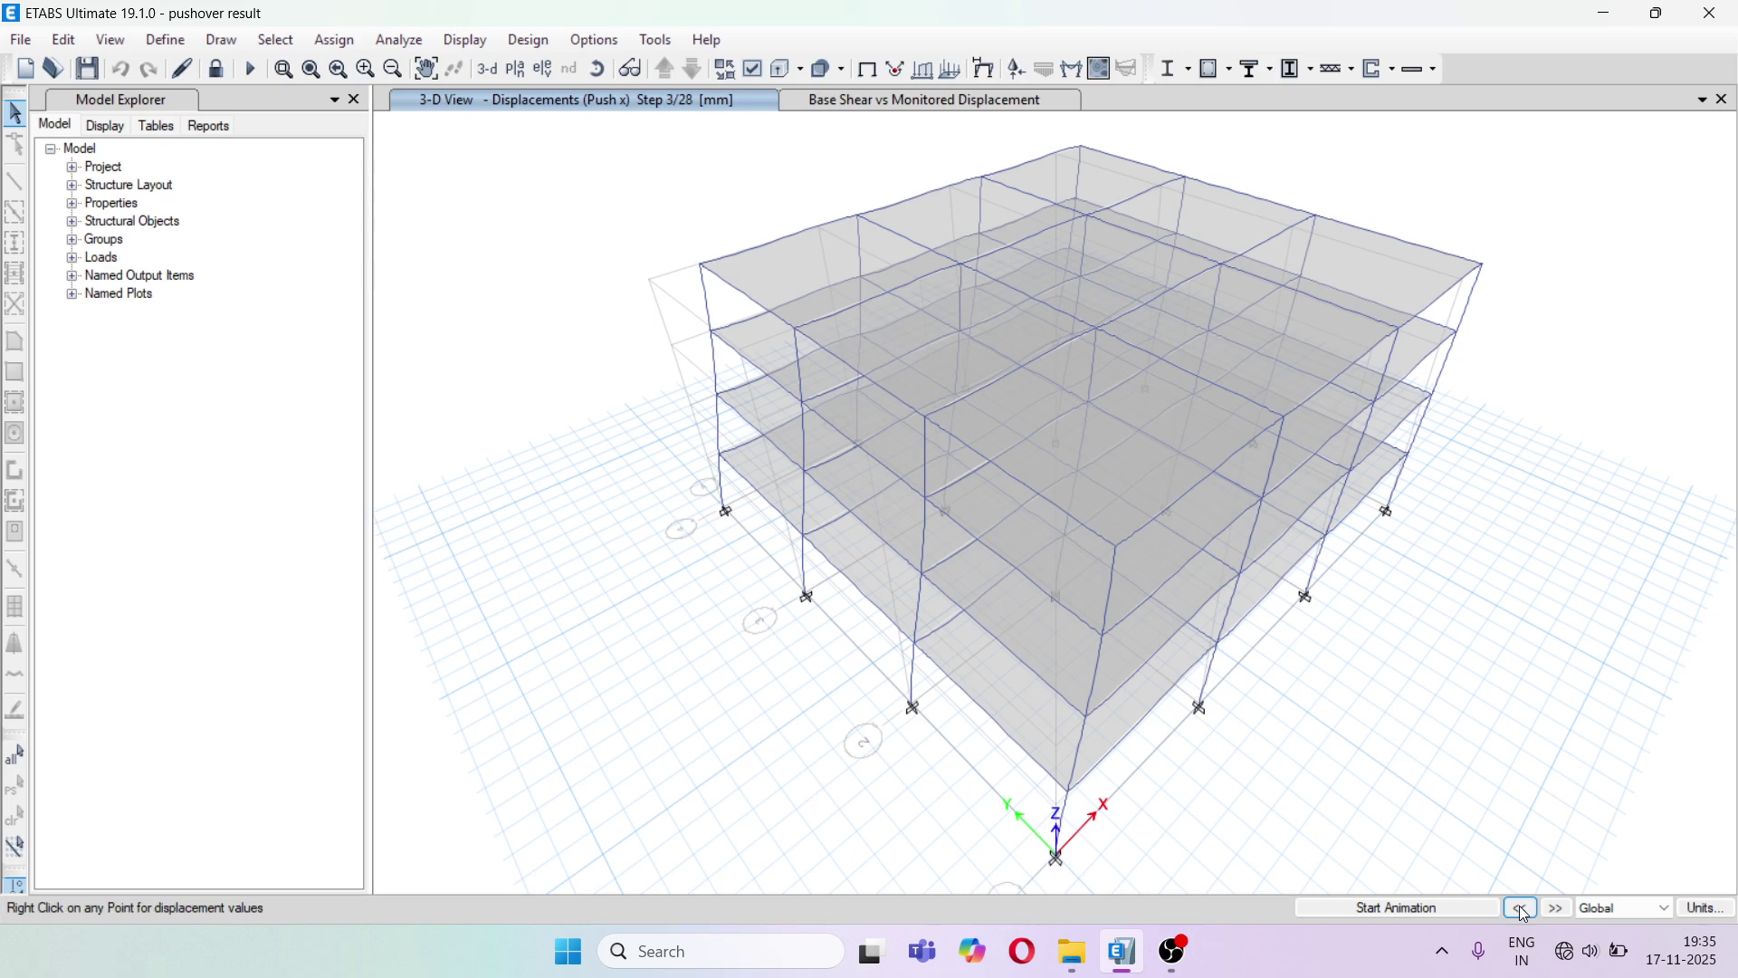
{"action": "left_click", "coordinate": [1522, 909]}
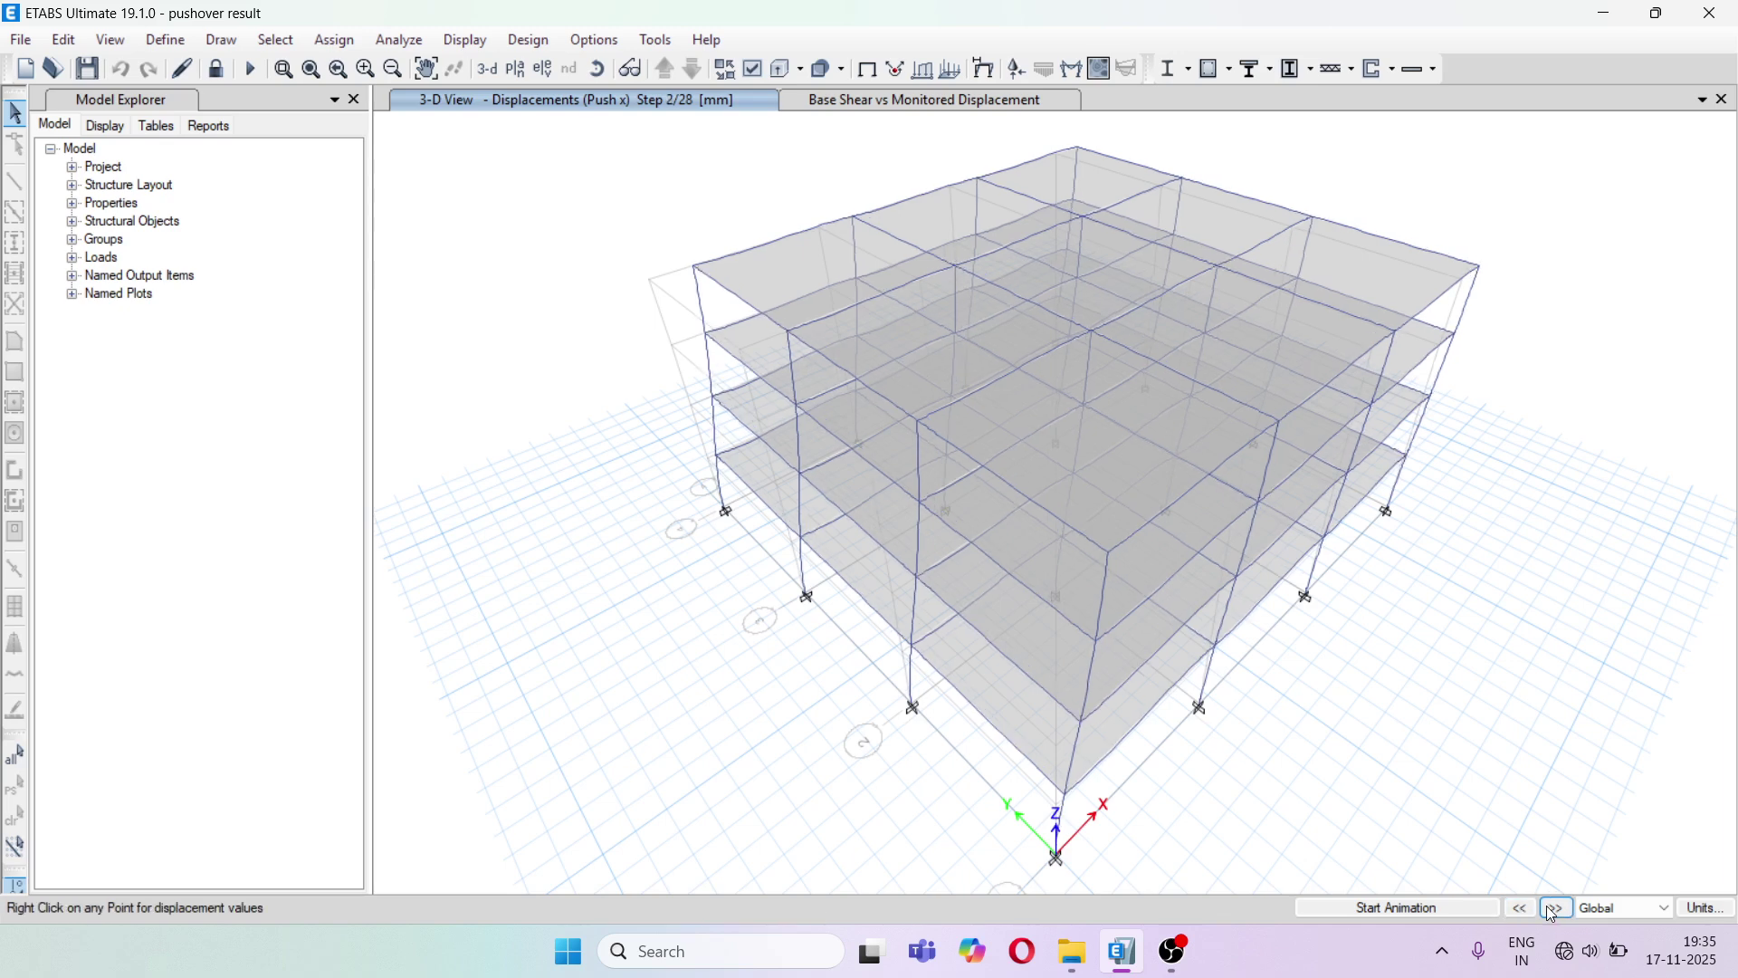
{"action": "left_click", "coordinate": [1558, 909]}
{"action": "left_click", "coordinate": [1558, 909]}
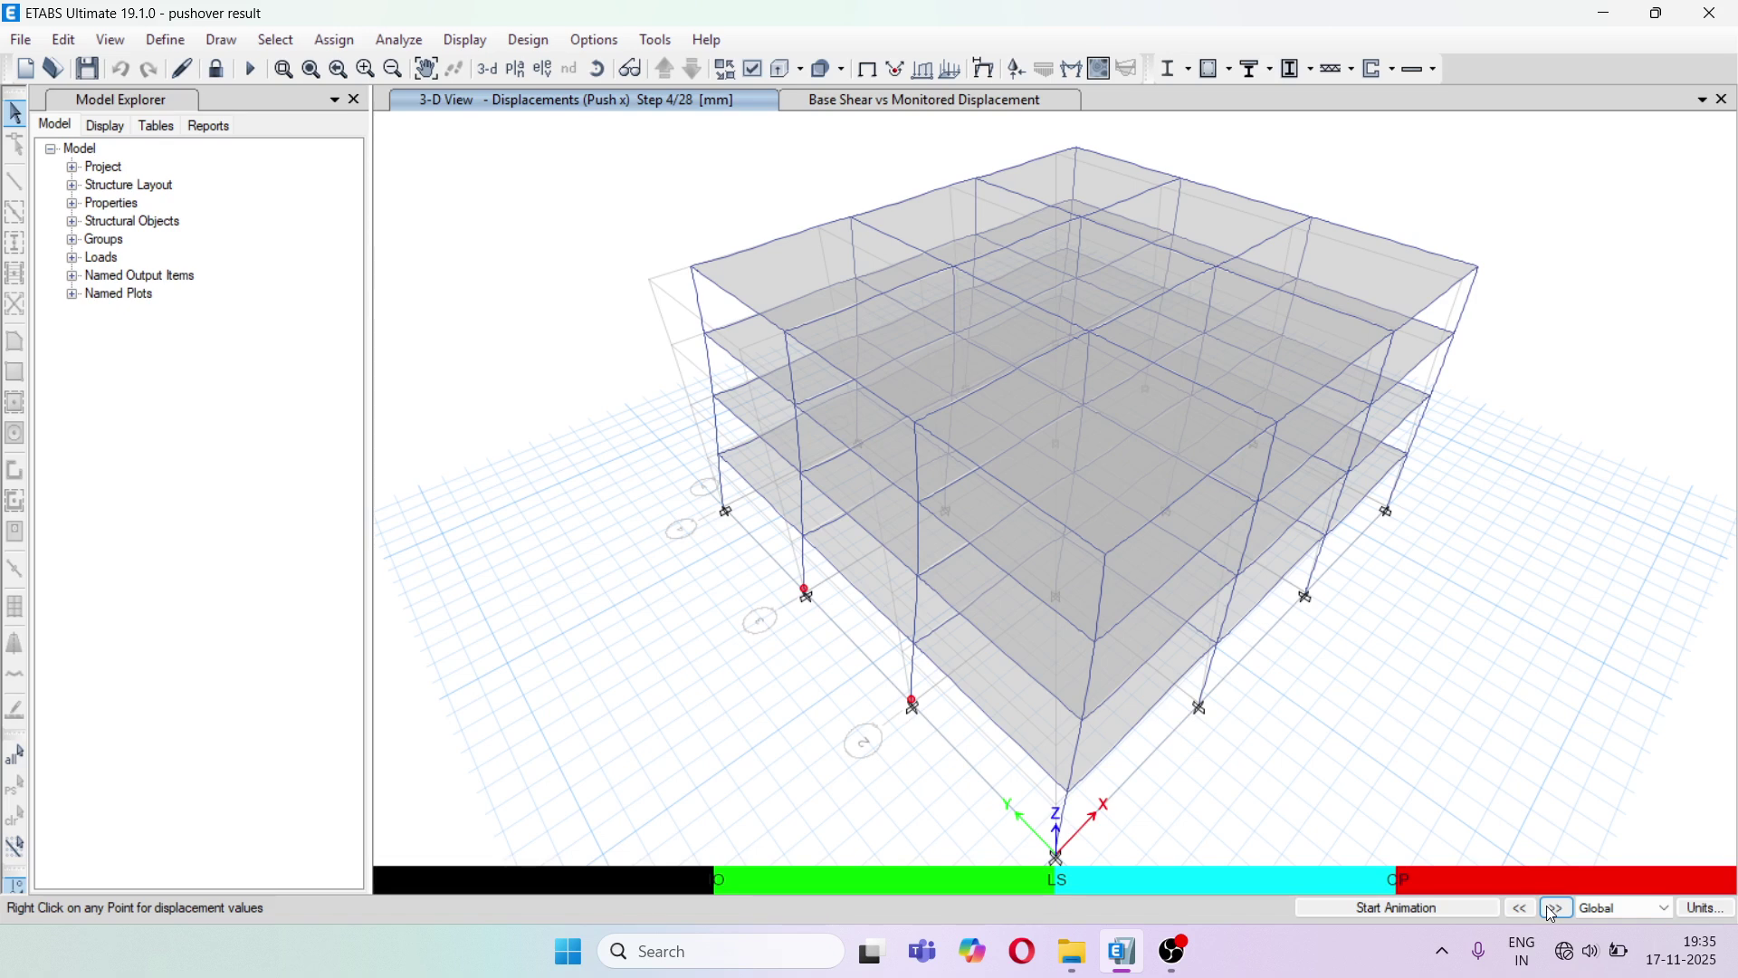
Return to the base shear versus monitored displacement plot and set its plot type to ASCE 41-13 NSP
{"action": "left_click", "coordinate": [941, 101]}
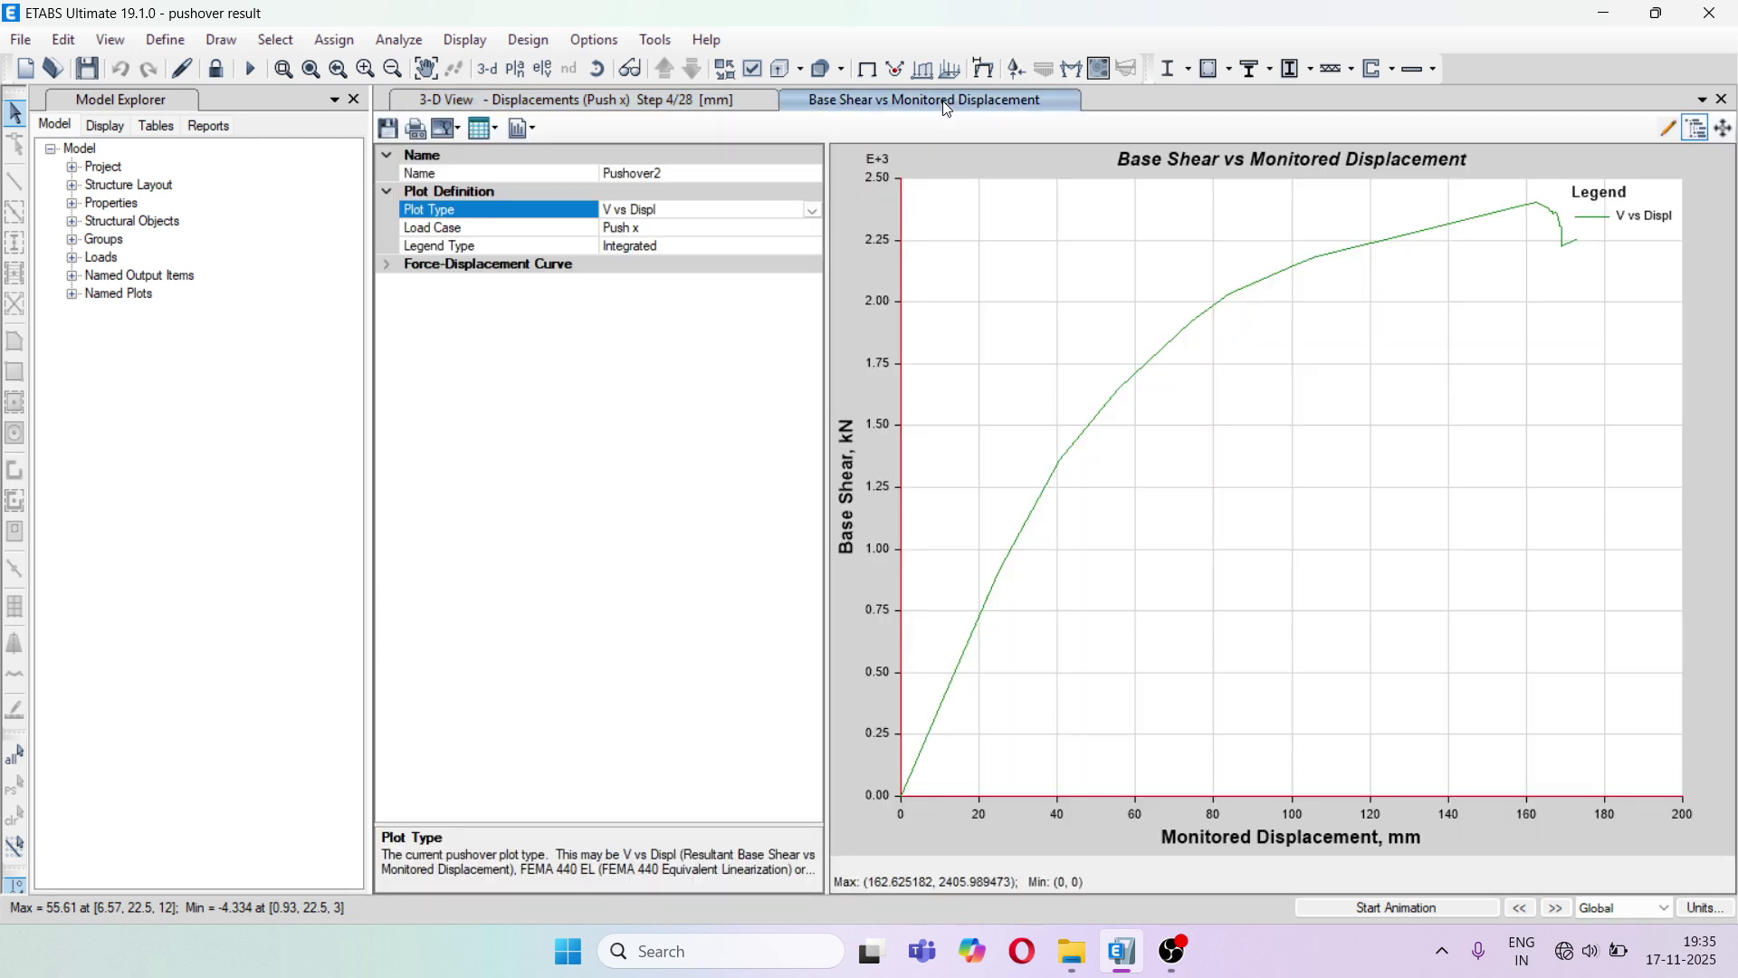
{"action": "left_click", "coordinate": [812, 211]}
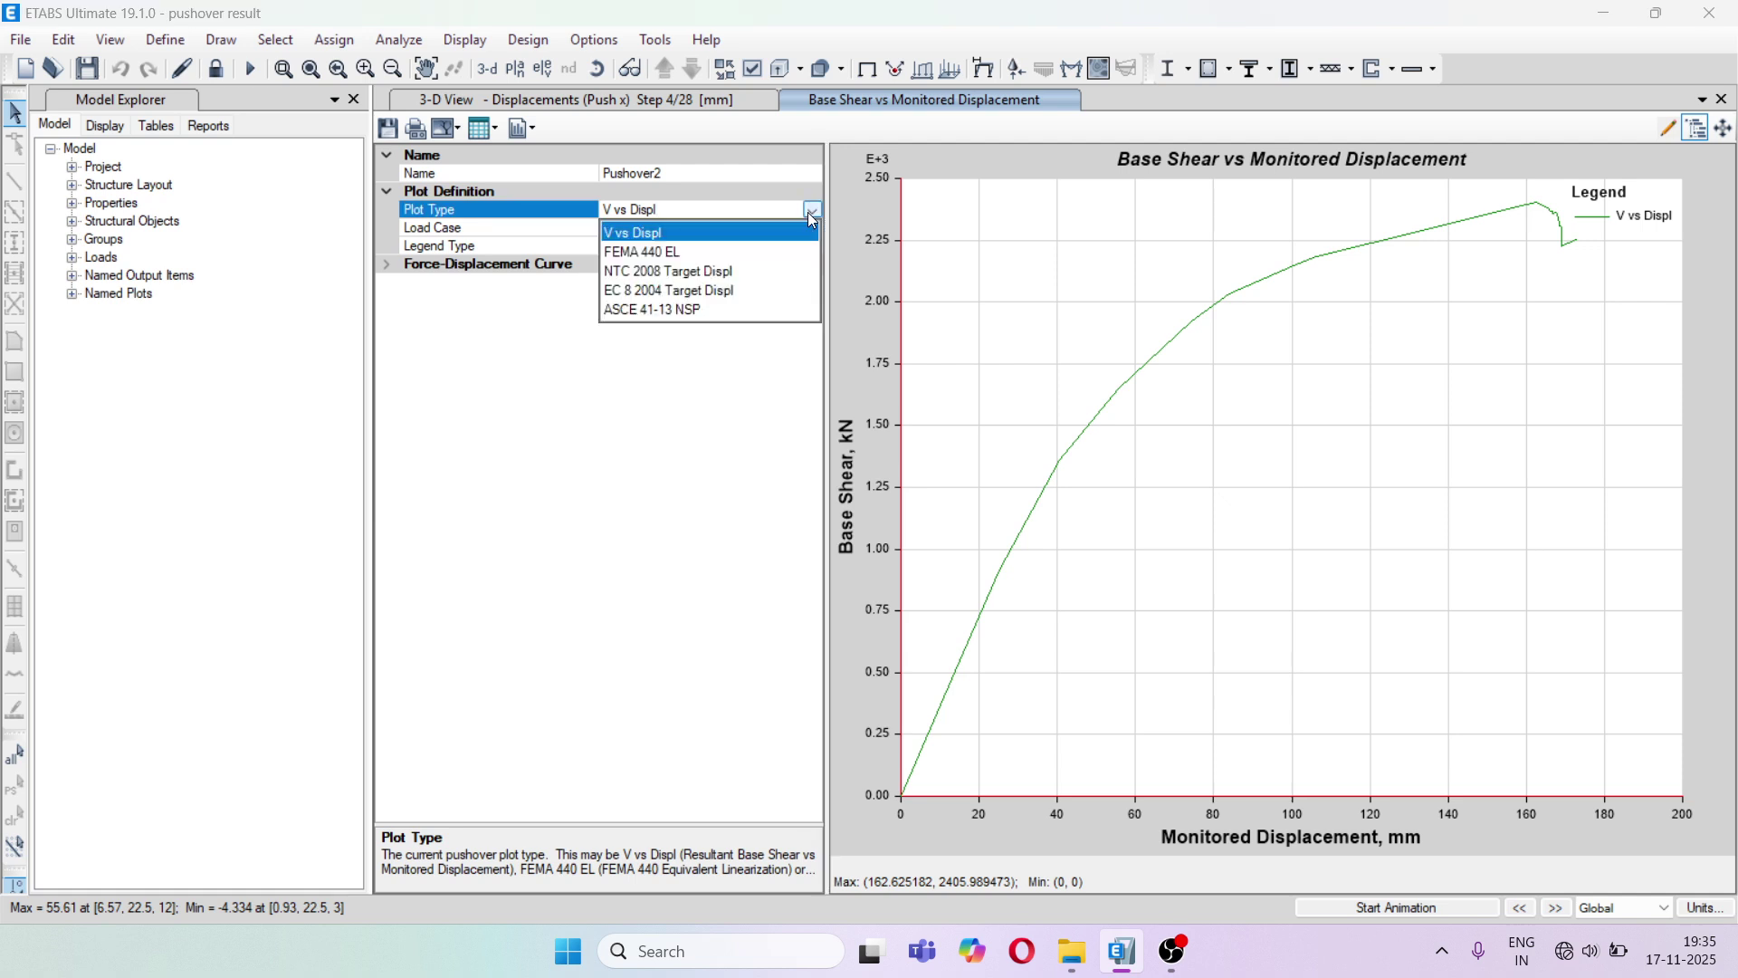
{"action": "left_click", "coordinate": [672, 310]}
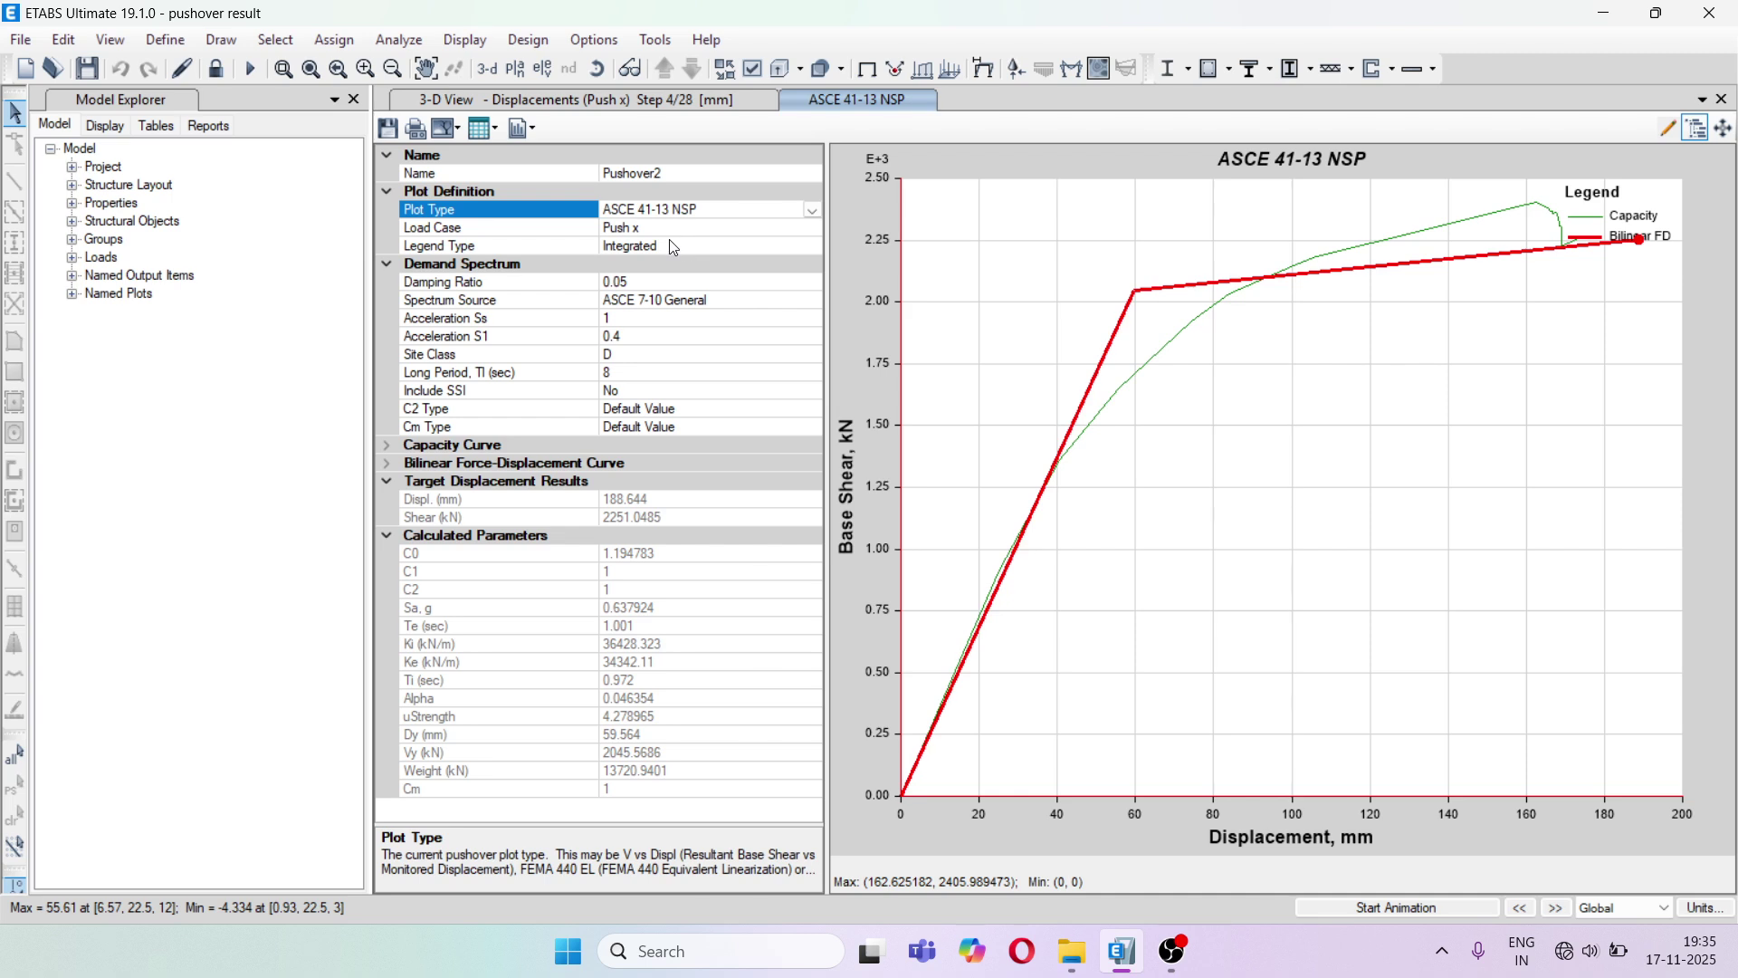
Set the demand spectrum's source to Defined Function and choose the ISRS function
{"action": "left_click", "coordinate": [703, 309]}
{"action": "left_click", "coordinate": [701, 306]}
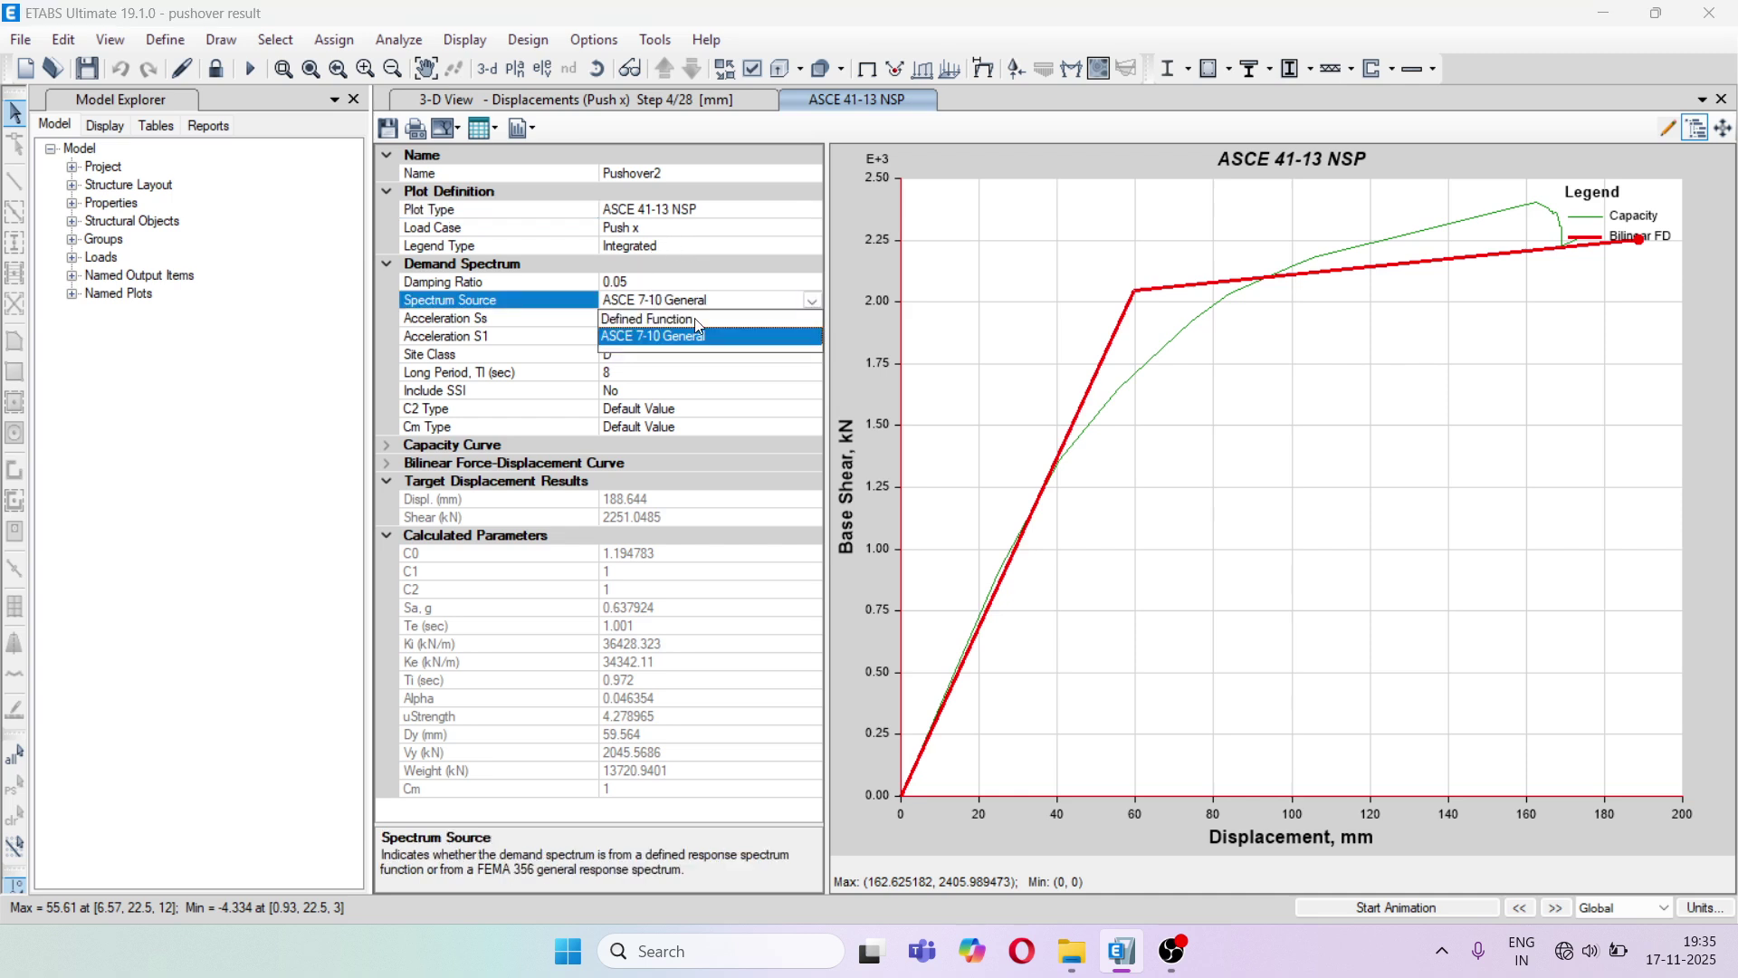
{"action": "left_click", "coordinate": [697, 320]}
{"action": "left_click", "coordinate": [797, 319]}
{"action": "left_click", "coordinate": [811, 318]}
{"action": "left_click", "coordinate": [748, 341]}
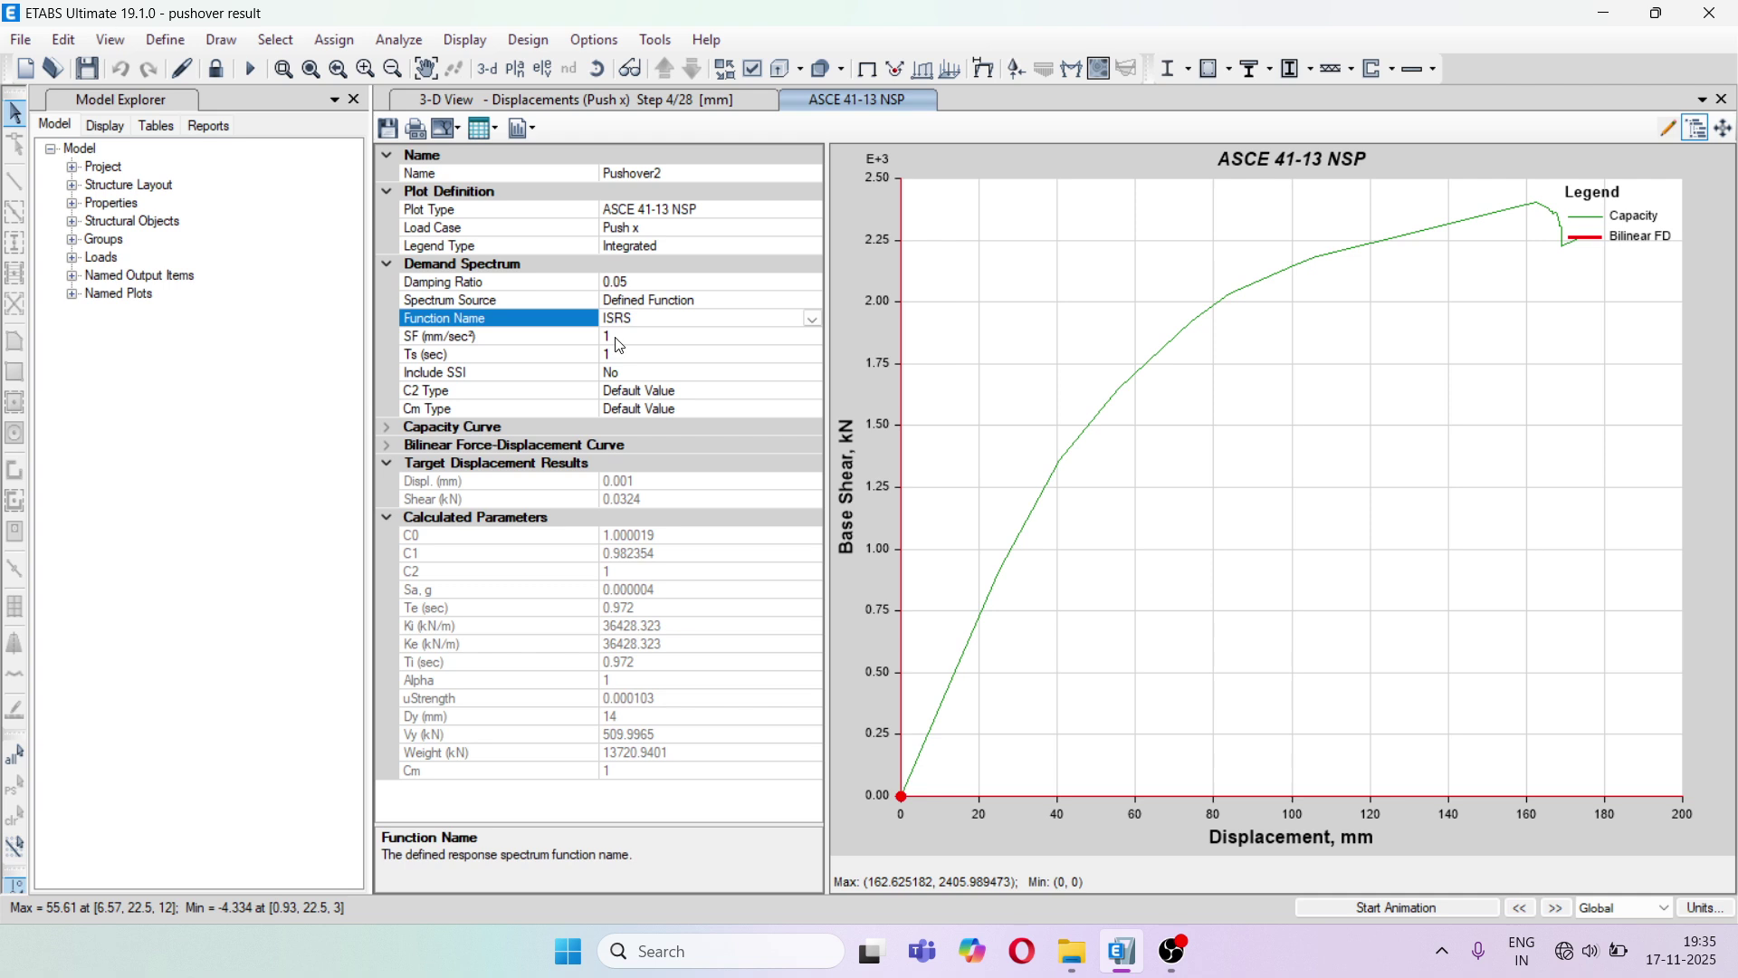
Set the ASCE 41-13 demand spectrum's scale factor SF to 24320.49 mm/sec²
{"action": "left_click", "coordinate": [616, 339]}
{"action": "left_click", "coordinate": [611, 337]}
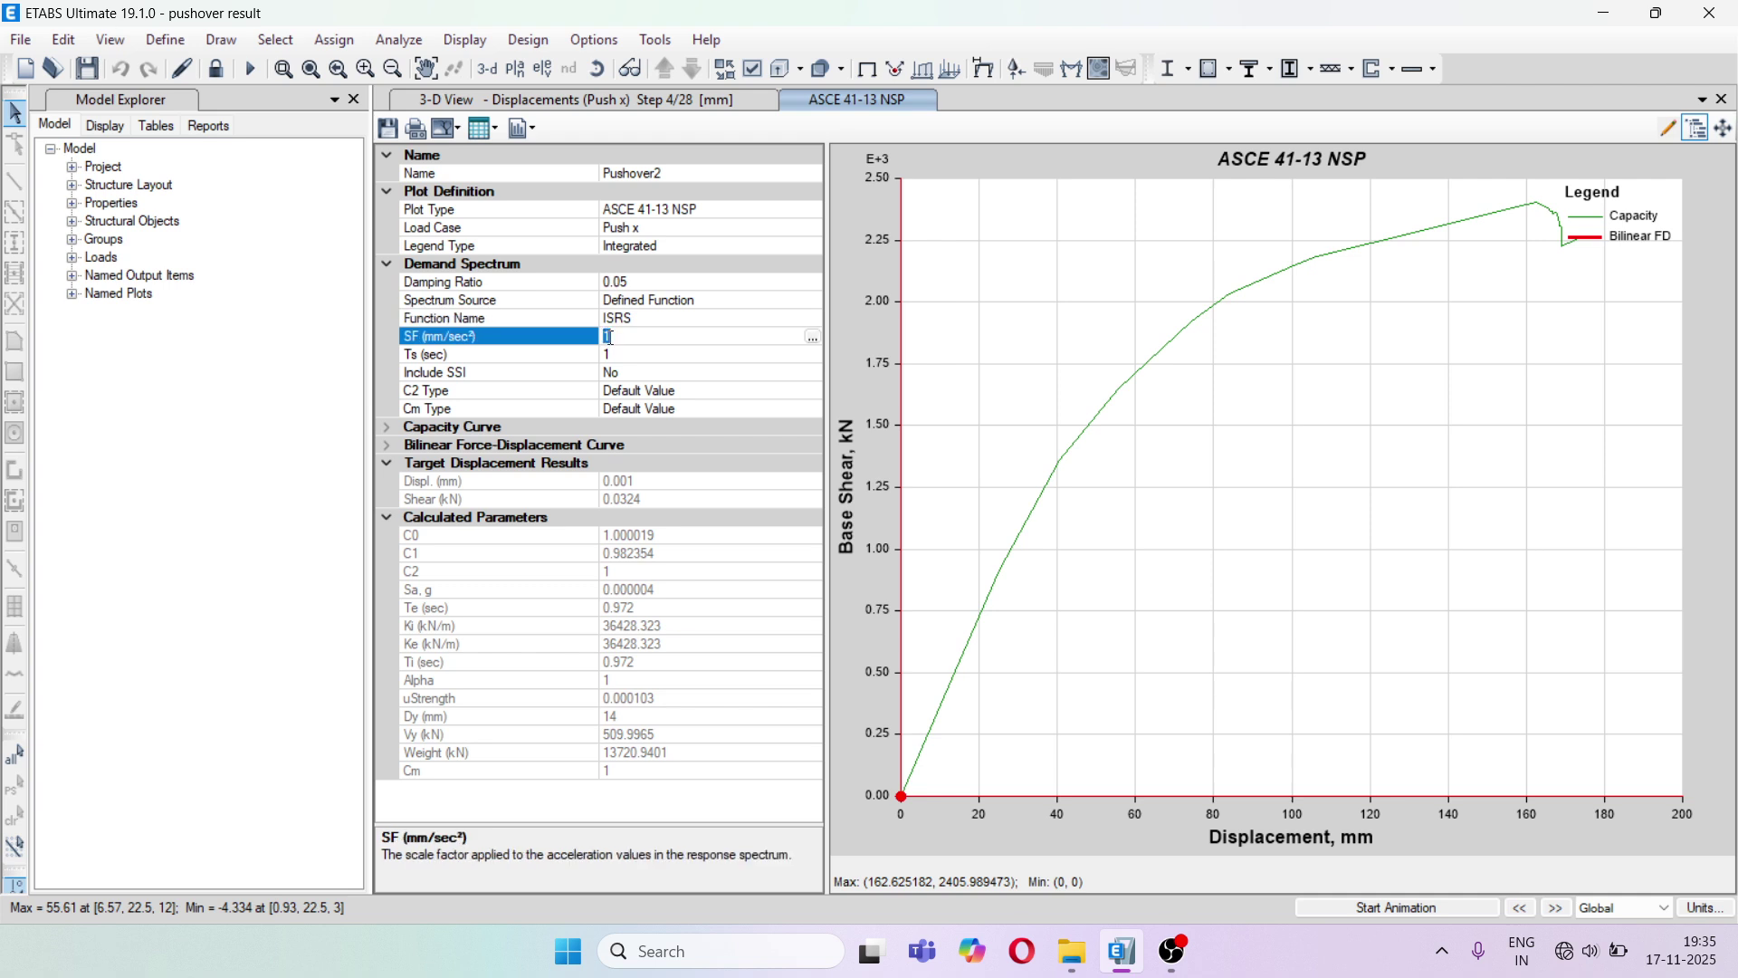
{"action": "key", "text": "ctrl+v"}
{"action": "key", "text": "Return"}
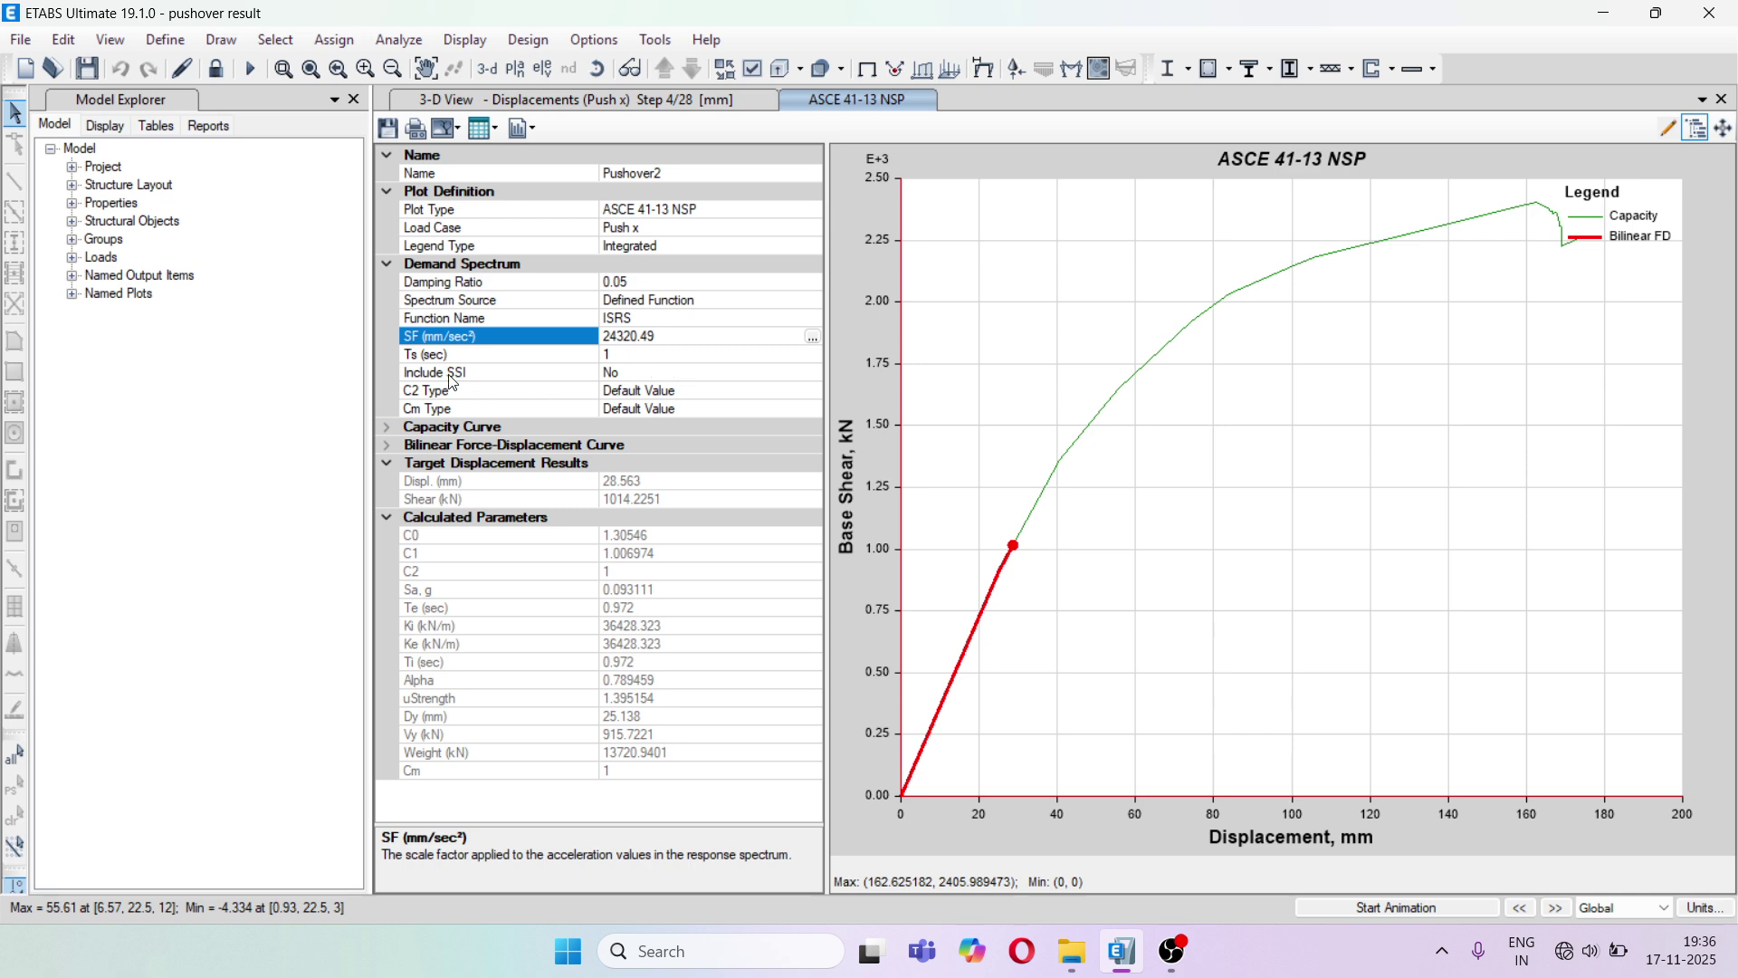
Change the C2 Type to User Specified and set Coefficient C2 to 1.5
{"action": "left_click", "coordinate": [483, 376]}
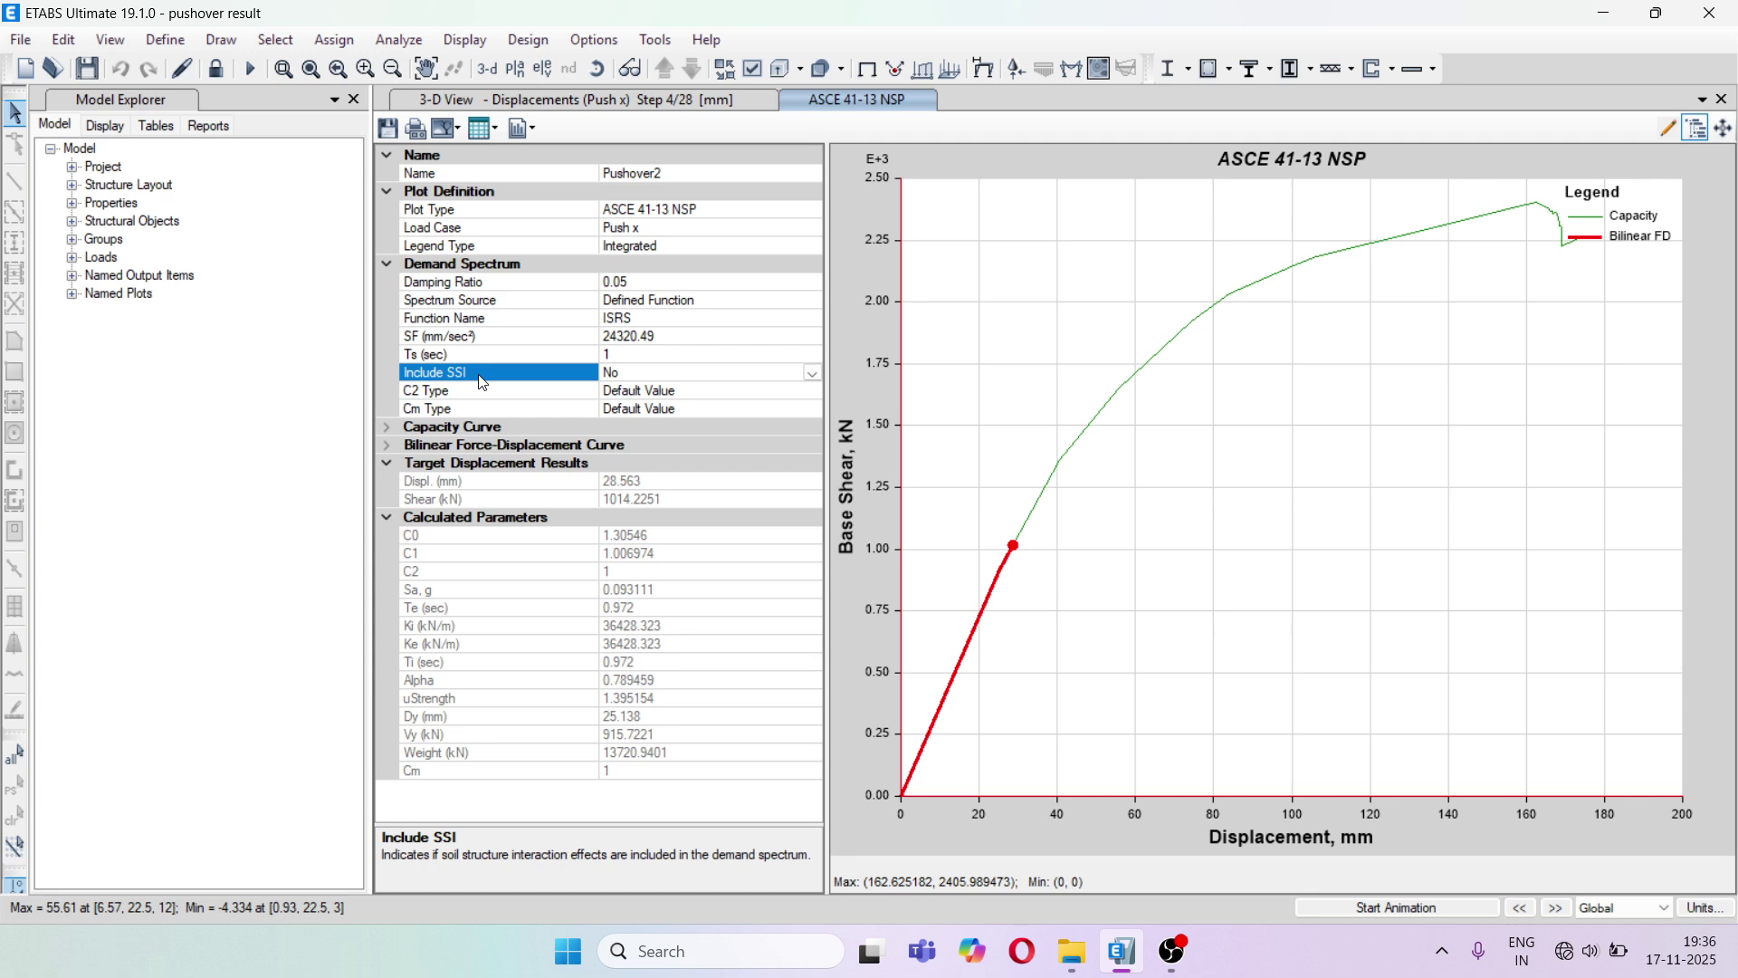
{"action": "left_click", "coordinate": [717, 392]}
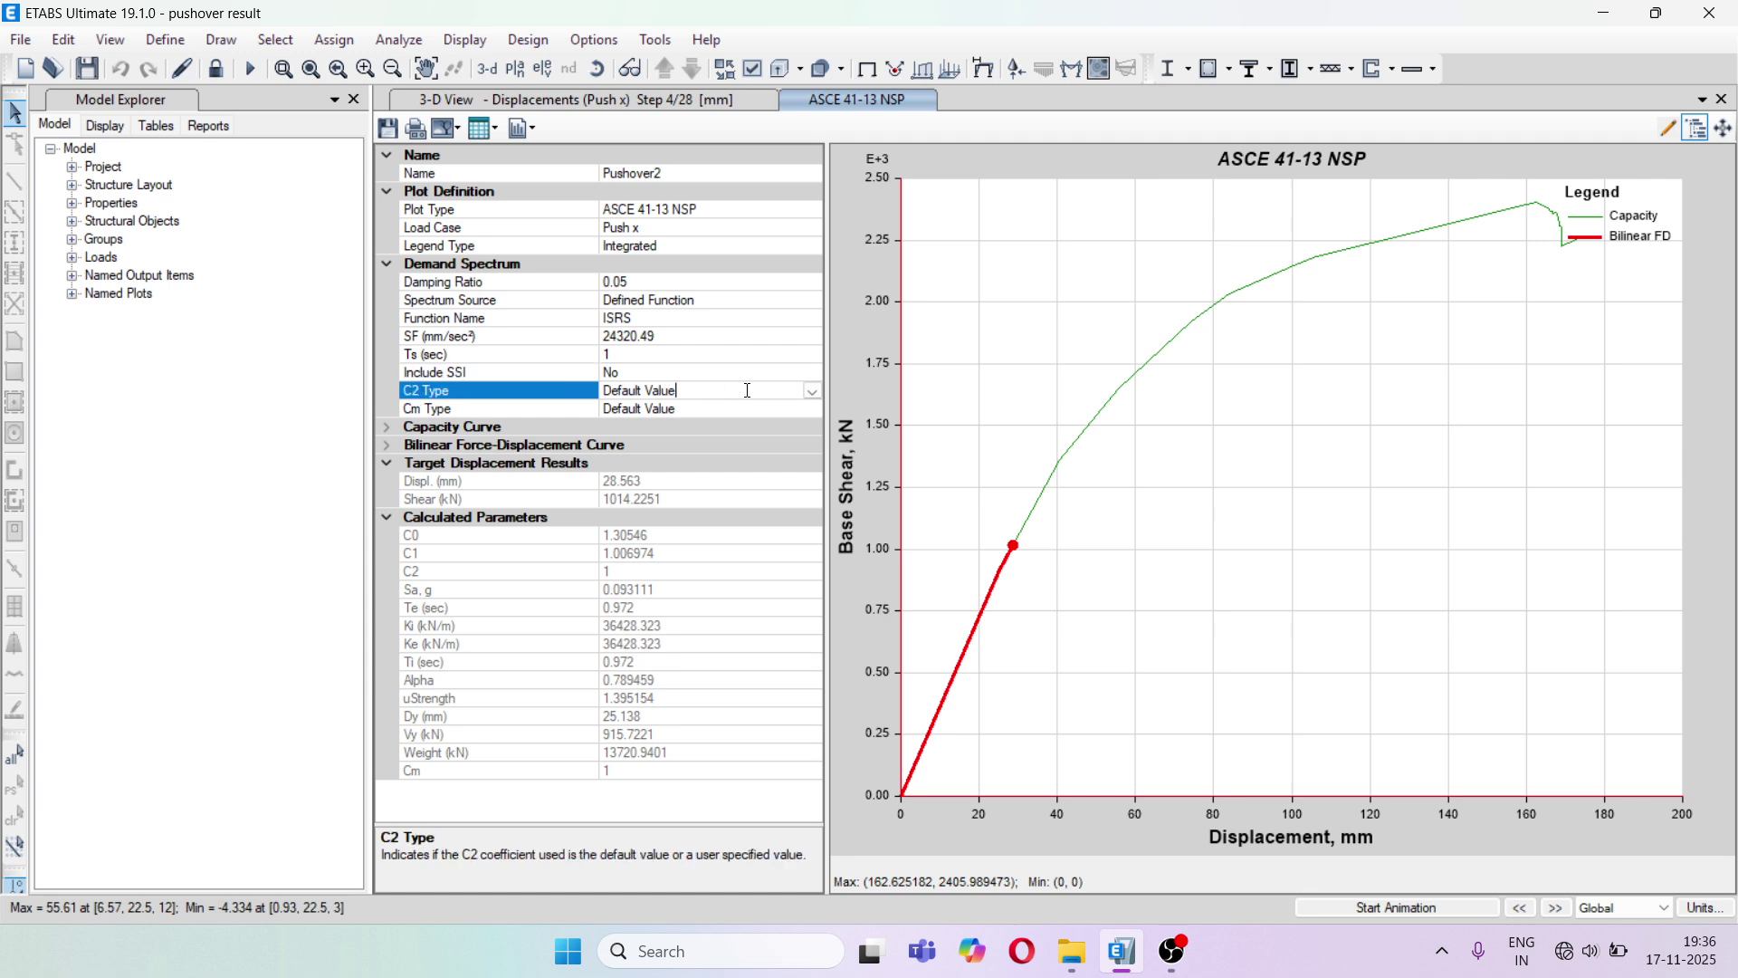
{"action": "left_click", "coordinate": [812, 391]}
{"action": "left_click", "coordinate": [668, 430]}
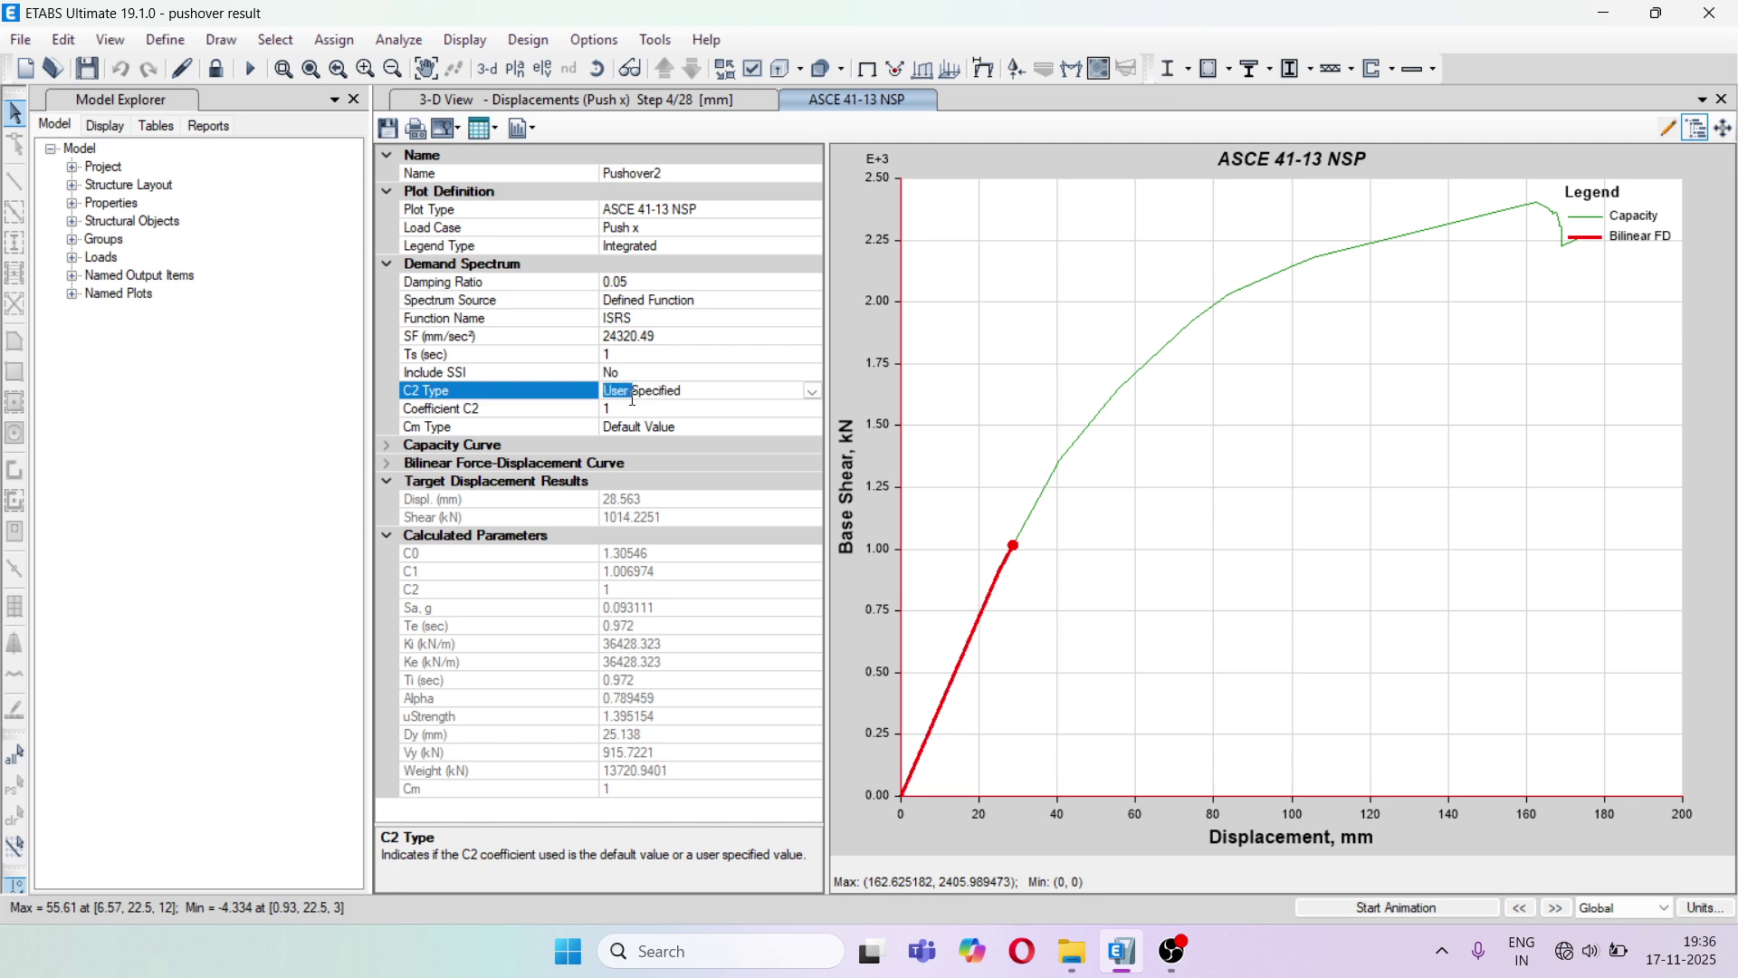
{"action": "double_click", "coordinate": [631, 392]}
{"action": "left_click", "coordinate": [812, 392]}
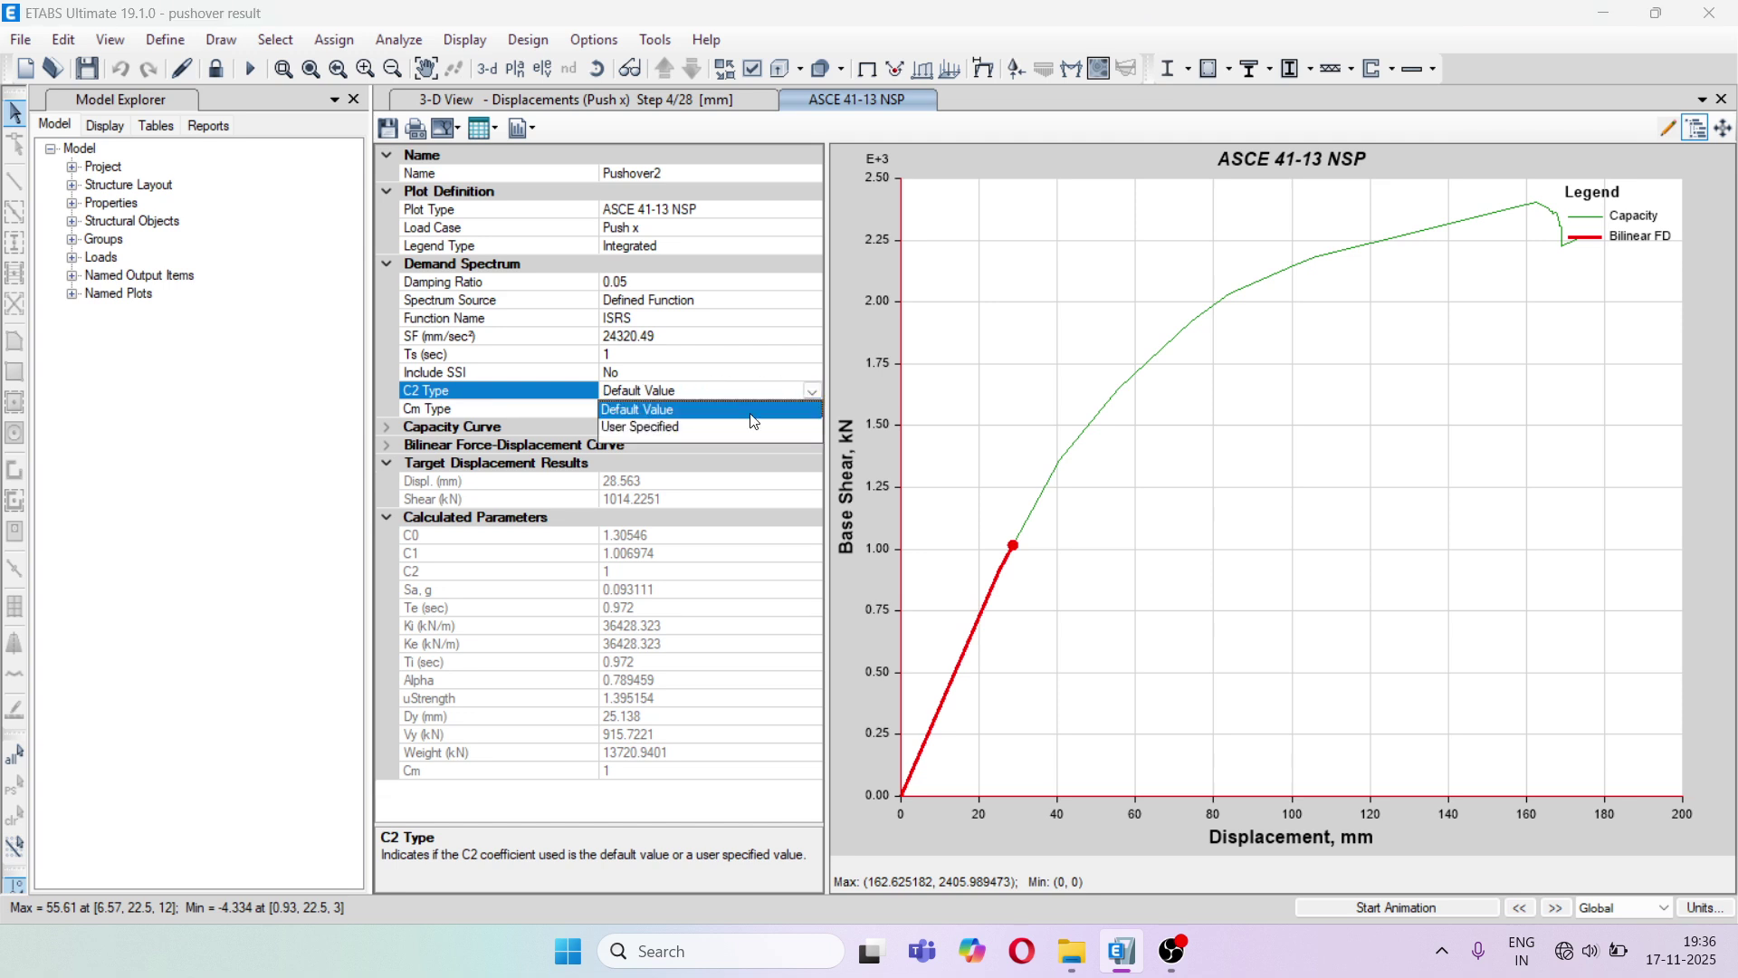
{"action": "left_click", "coordinate": [627, 427]}
{"action": "left_click", "coordinate": [626, 409]}
{"action": "type", "text": ".5"}
{"action": "key", "text": "Return"}
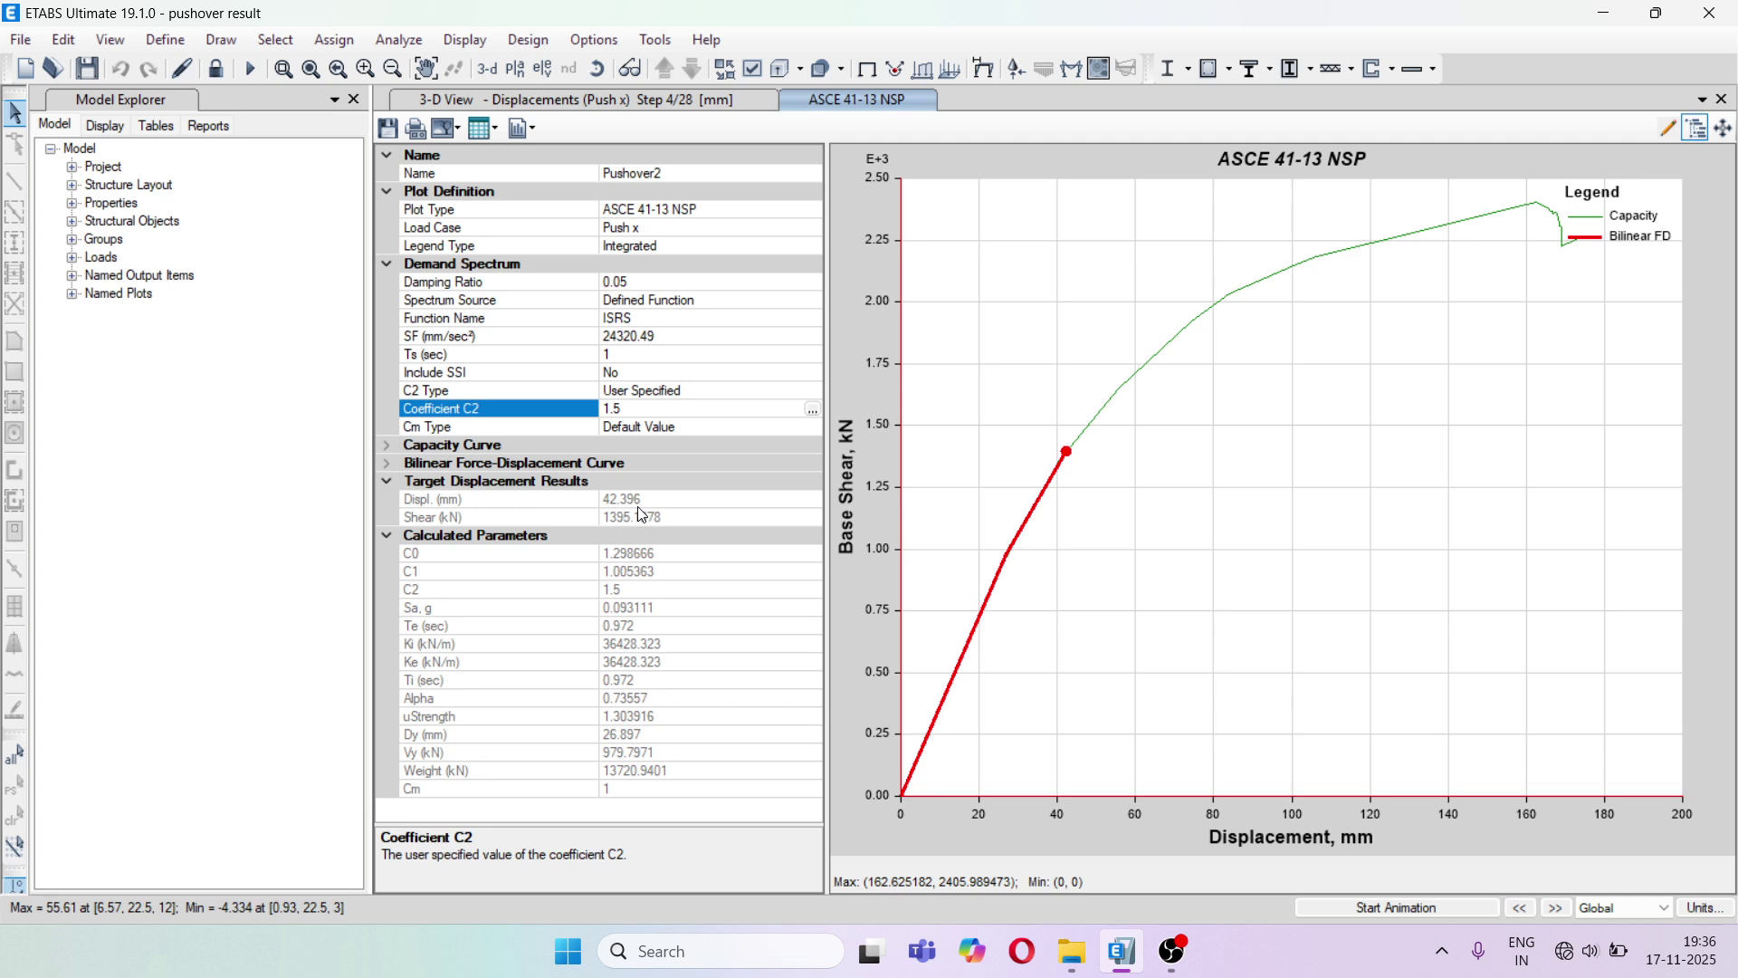
Switch the pushover plot type from ASCE 41-13 NSP to V vs Displ and show its data as a formatted table
{"action": "left_click", "coordinate": [577, 100]}
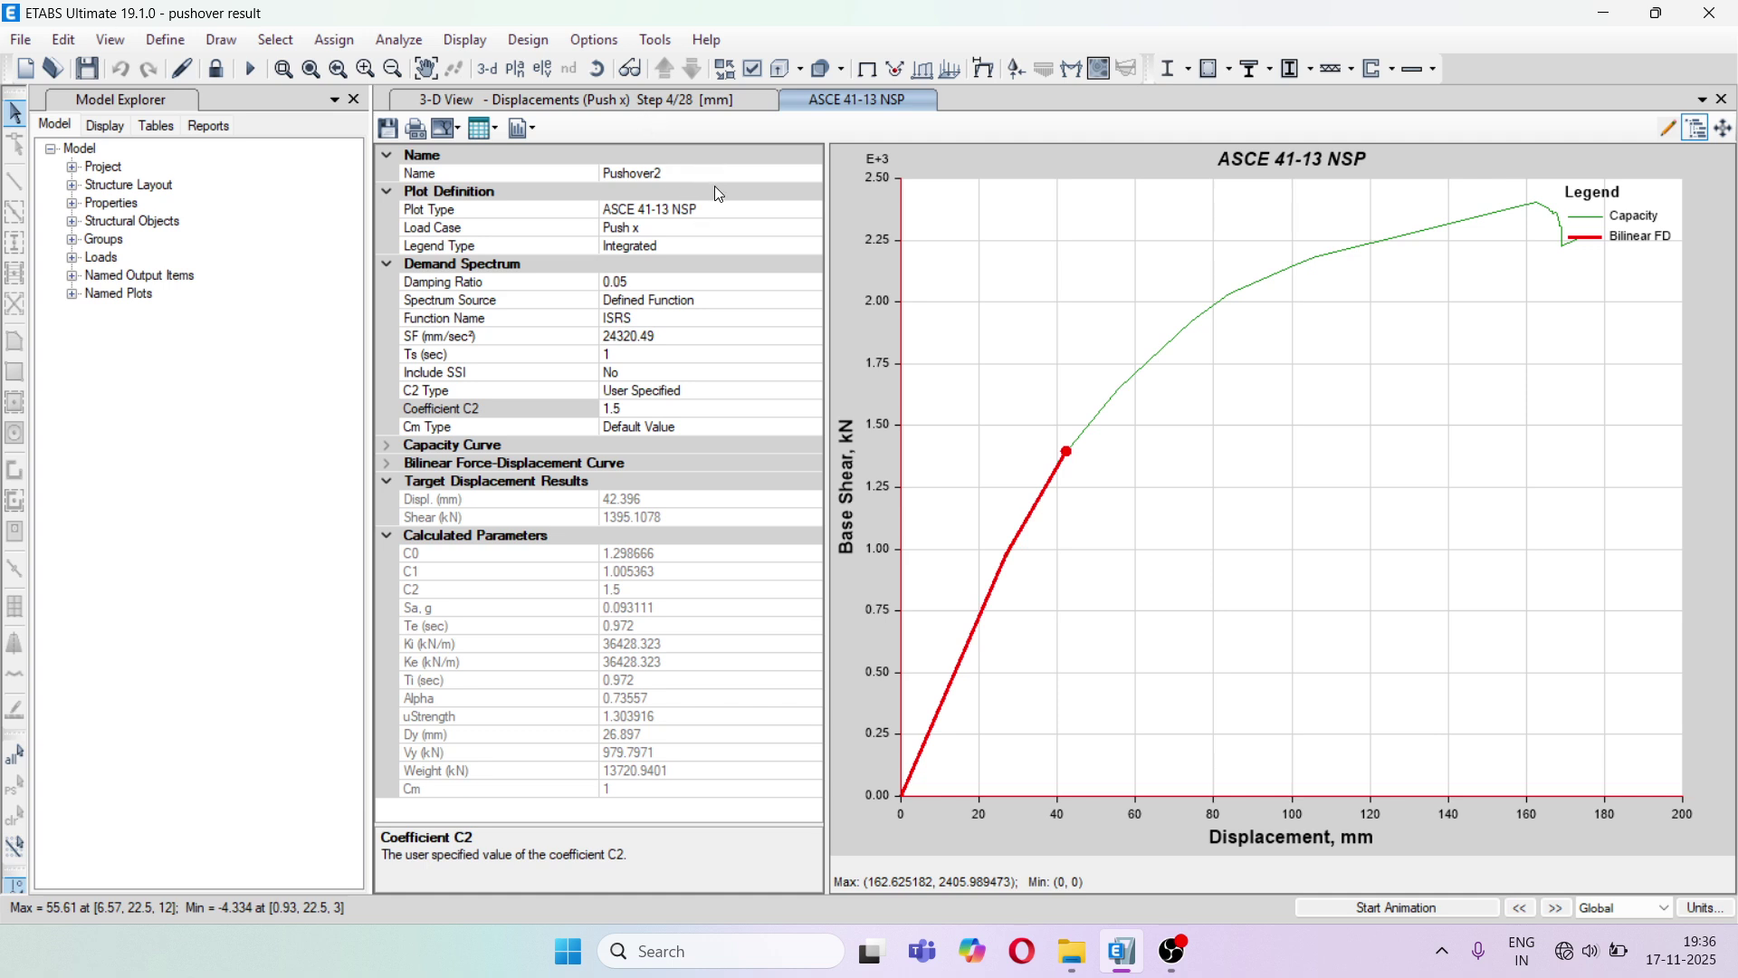
{"action": "left_click", "coordinate": [729, 211]}
{"action": "left_click", "coordinate": [812, 214]}
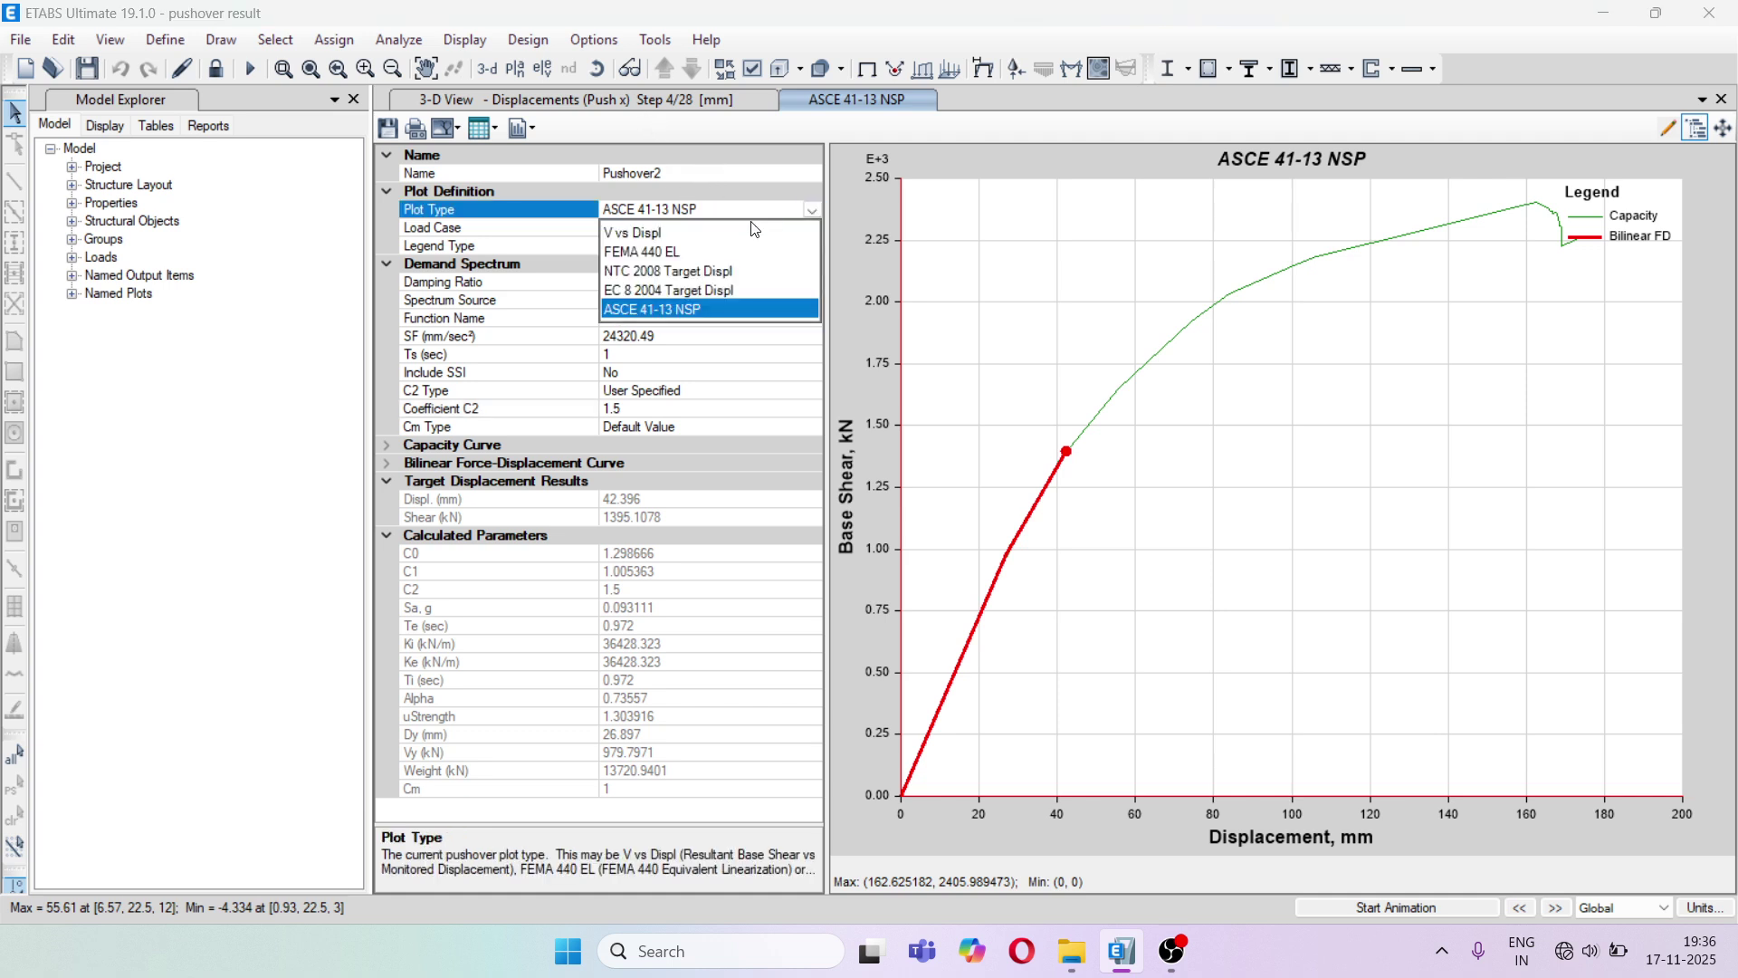
{"action": "left_click", "coordinate": [648, 233]}
{"action": "left_click", "coordinate": [481, 129]}
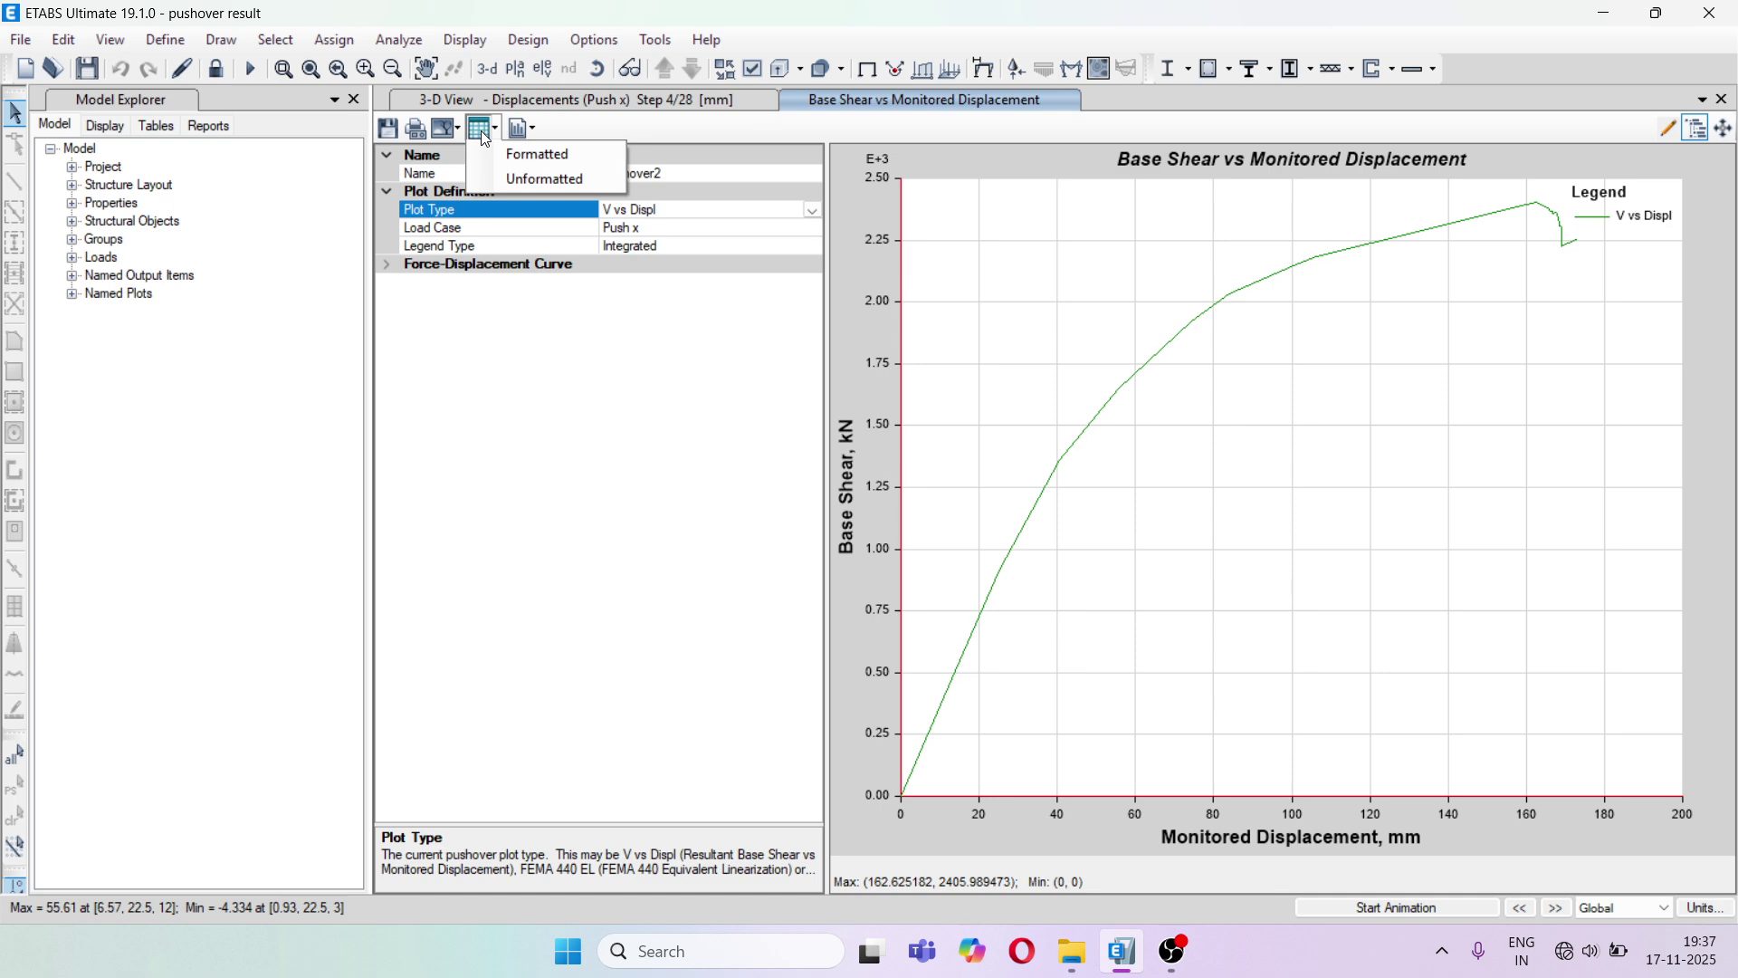
{"action": "left_click", "coordinate": [504, 155]}
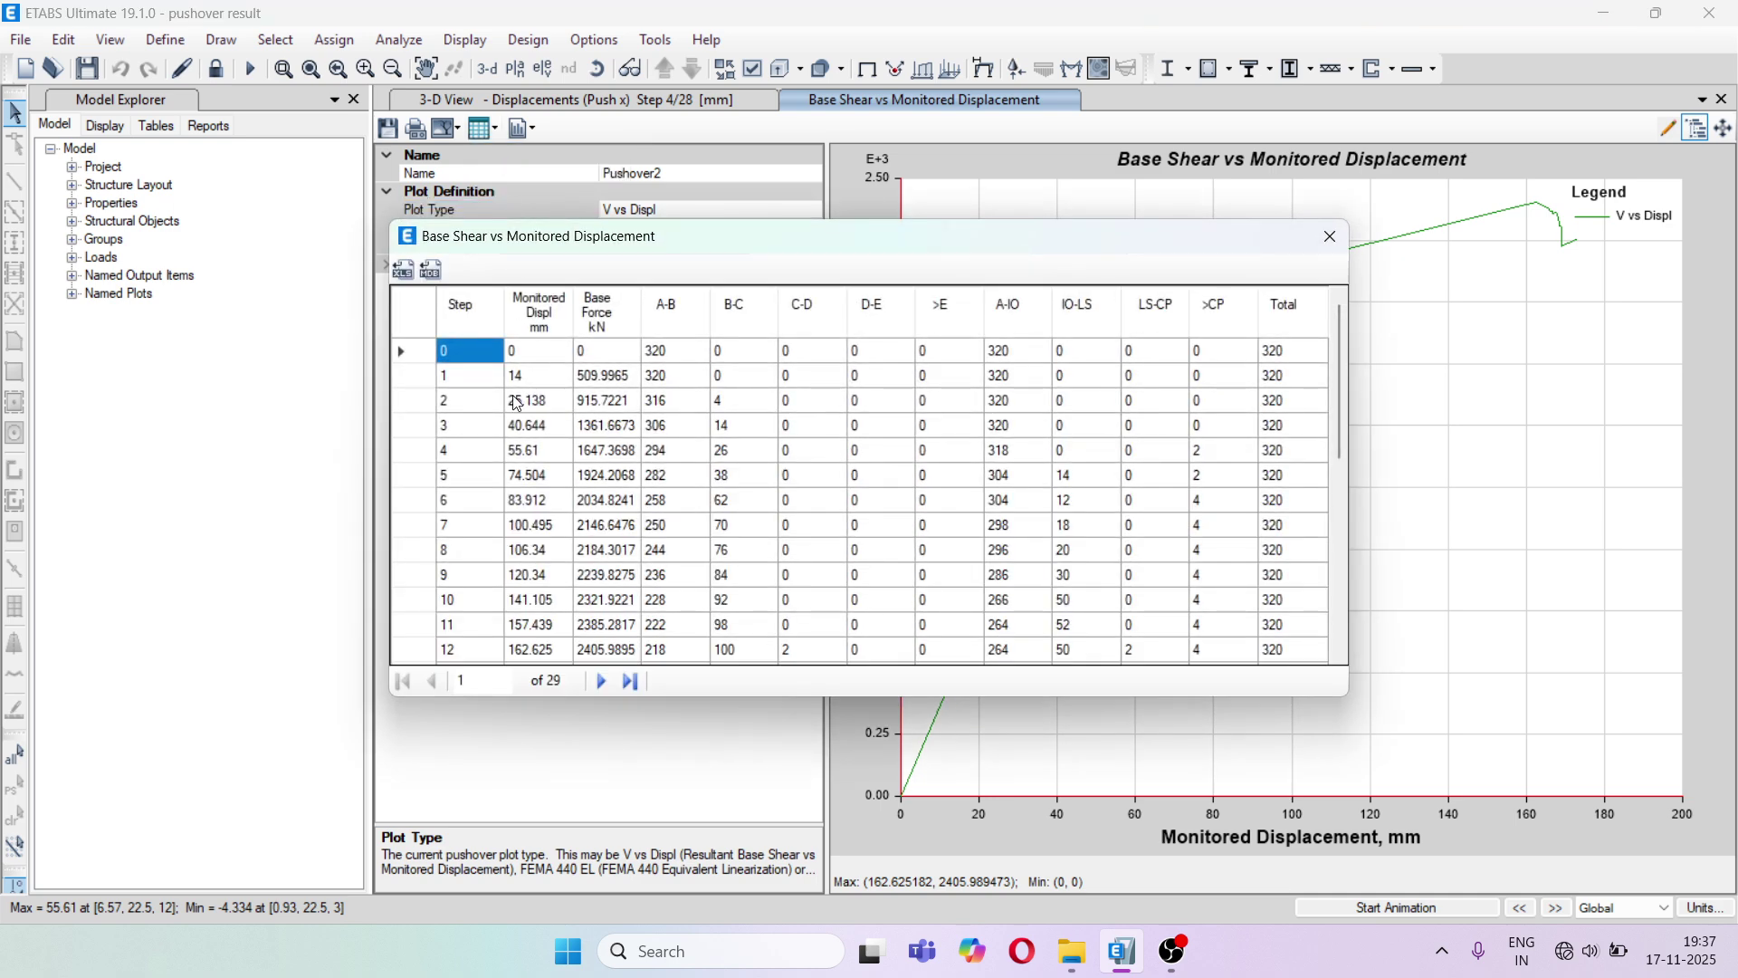
Examine the monitored displacement and hinge counts at steps 3 and 4, including B-C and >CP, and close the table
{"action": "scroll", "coordinate": [513, 405], "scroll_direction": "down", "scroll_amount": 1}
{"action": "scroll", "coordinate": [512, 406], "scroll_direction": "up", "scroll_amount": 1}
{"action": "left_click", "coordinate": [522, 432]}
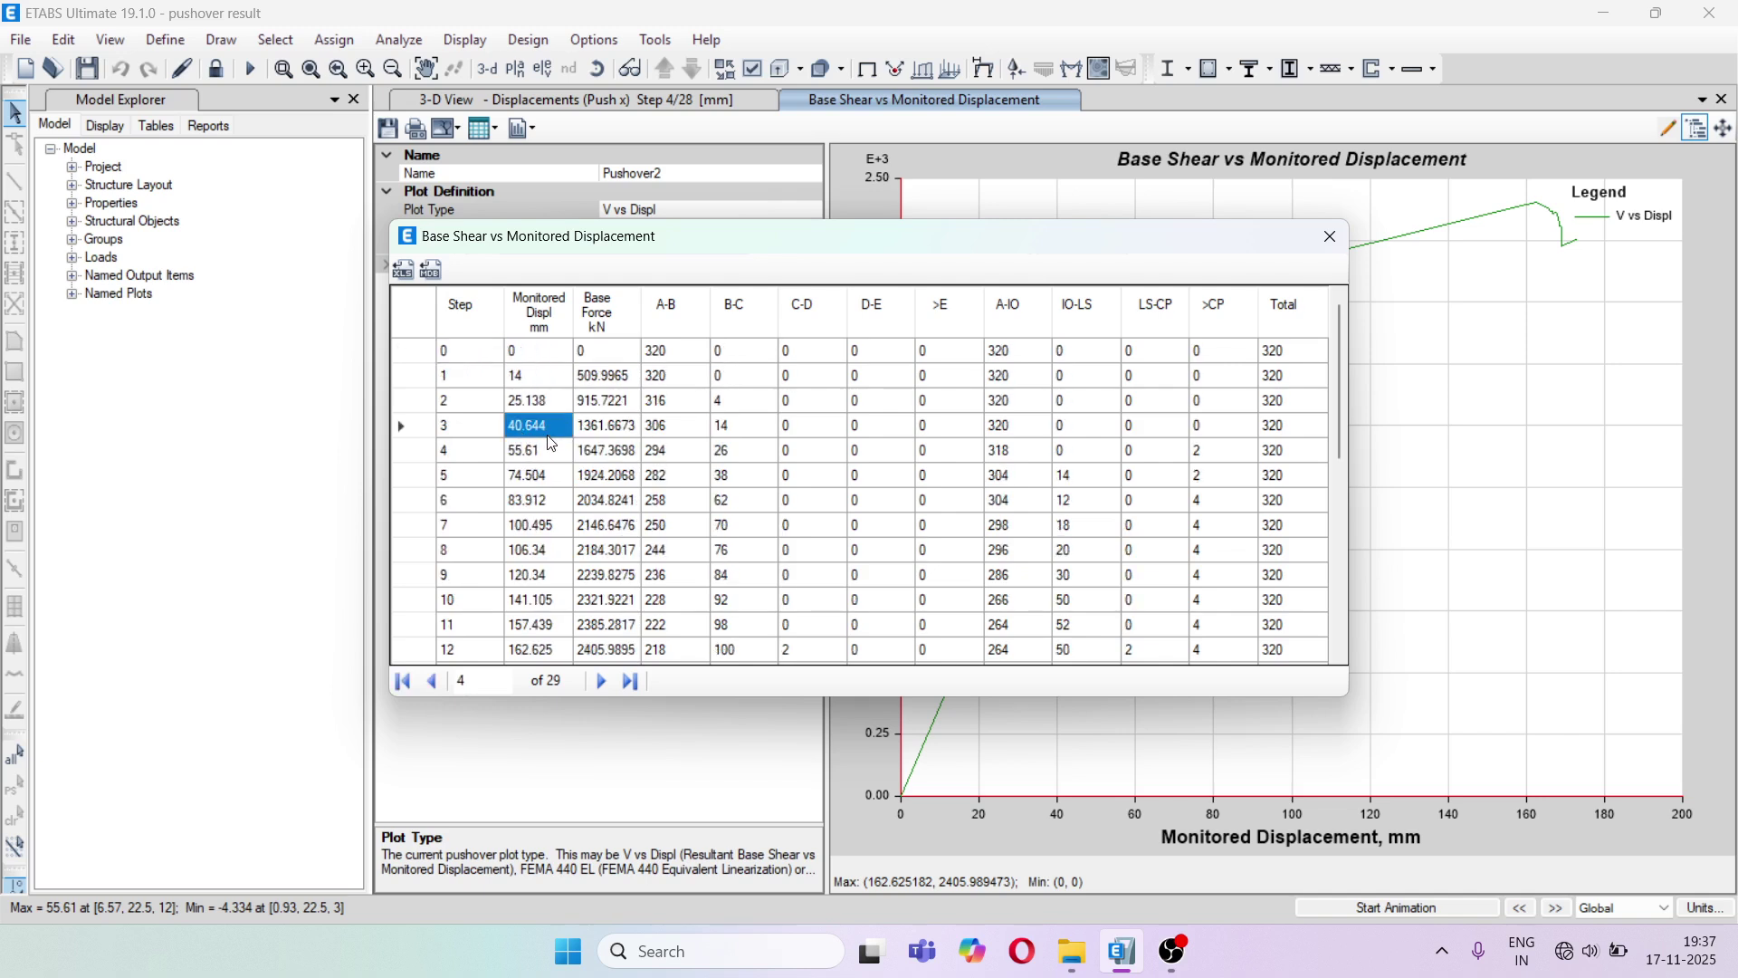
{"action": "left_click", "coordinate": [549, 453]}
{"action": "left_click", "coordinate": [734, 466]}
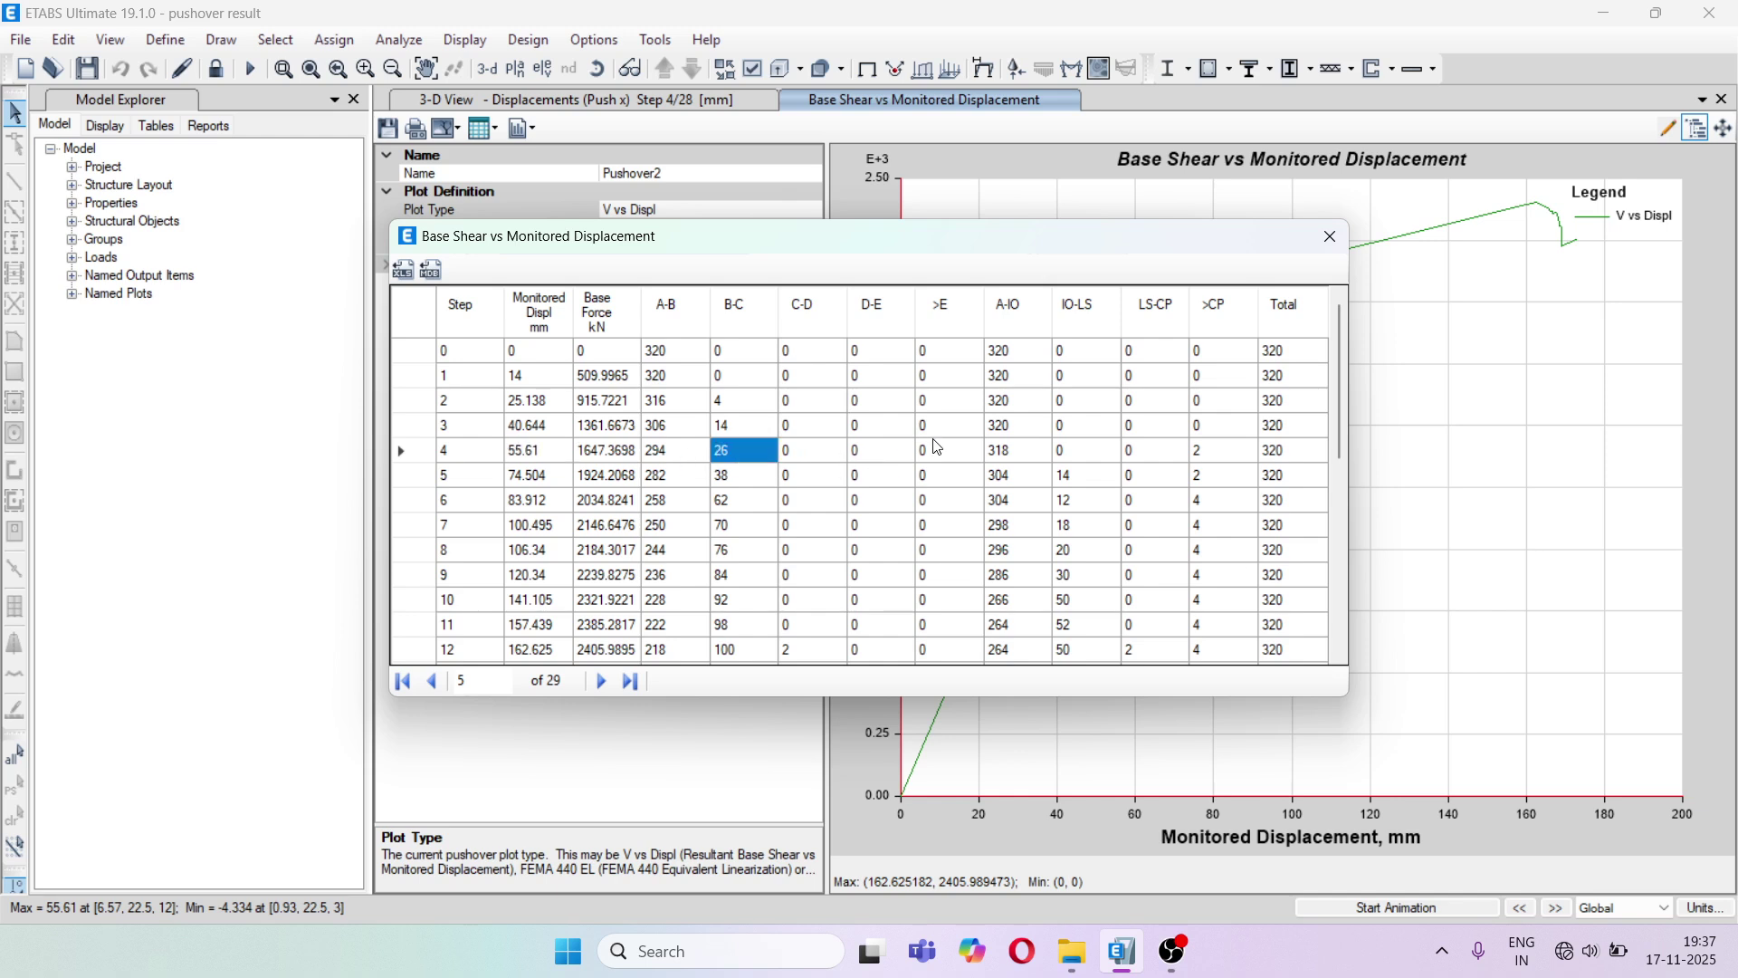
{"action": "left_click", "coordinate": [1224, 464]}
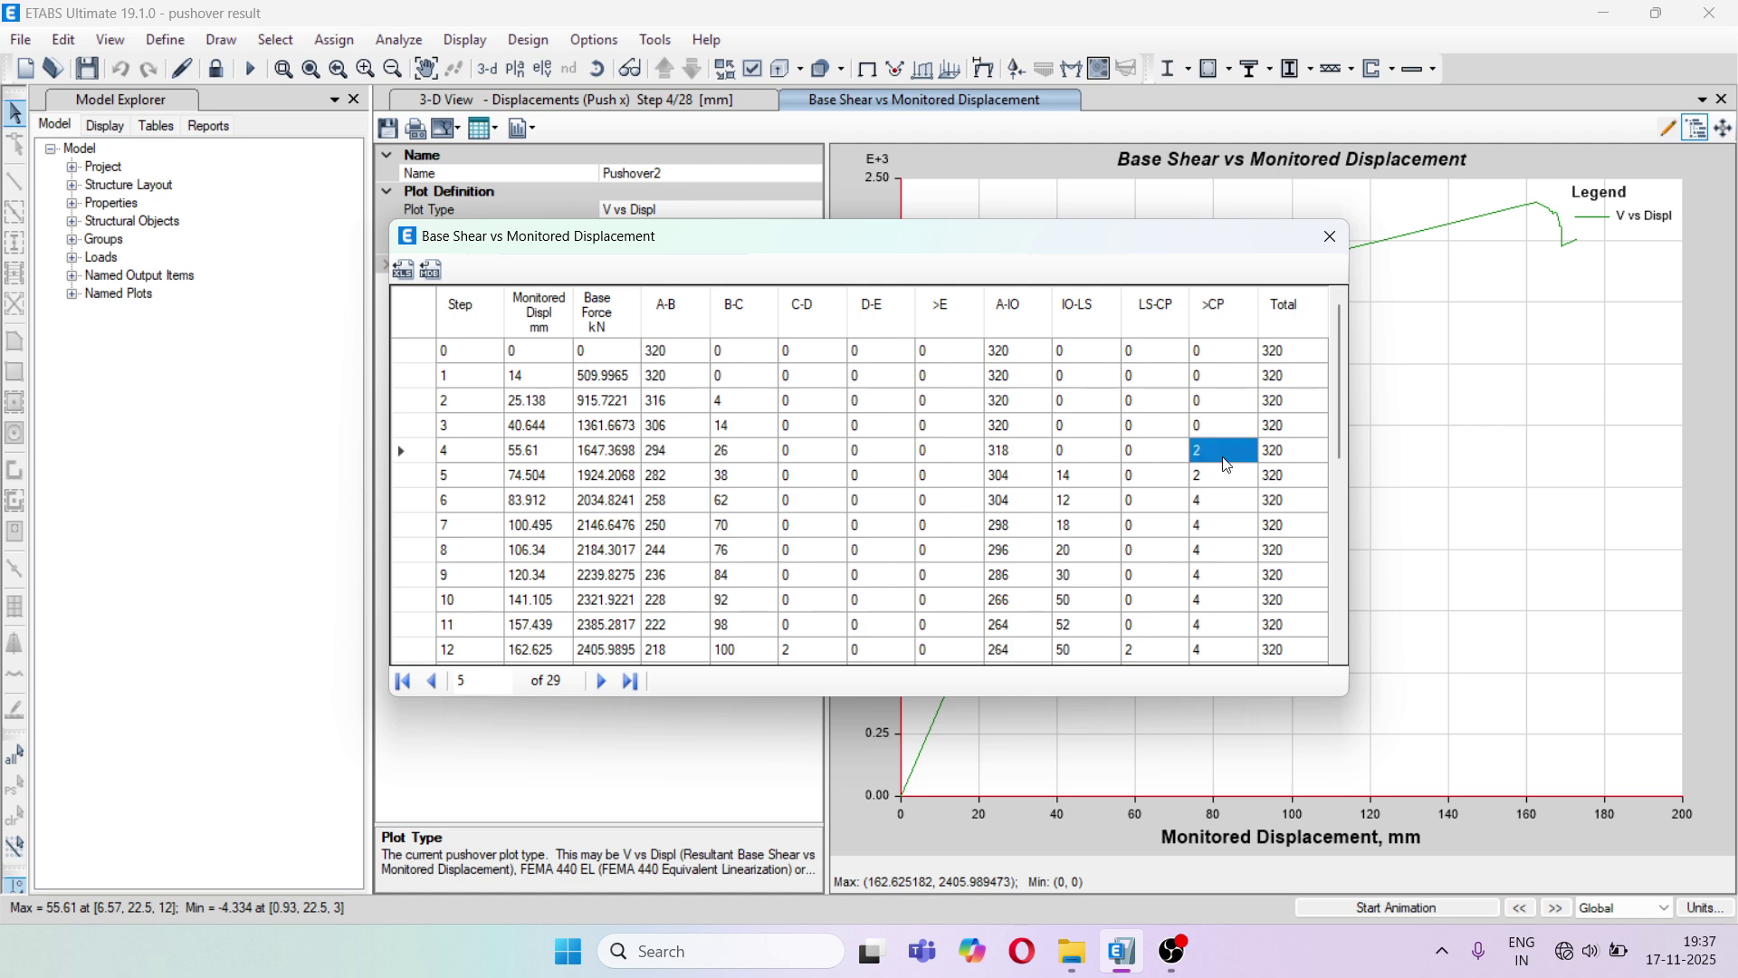
{"action": "left_click", "coordinate": [1204, 462]}
{"action": "left_click_drag", "start_coordinate": [498, 451], "coordinate": [1210, 458]}
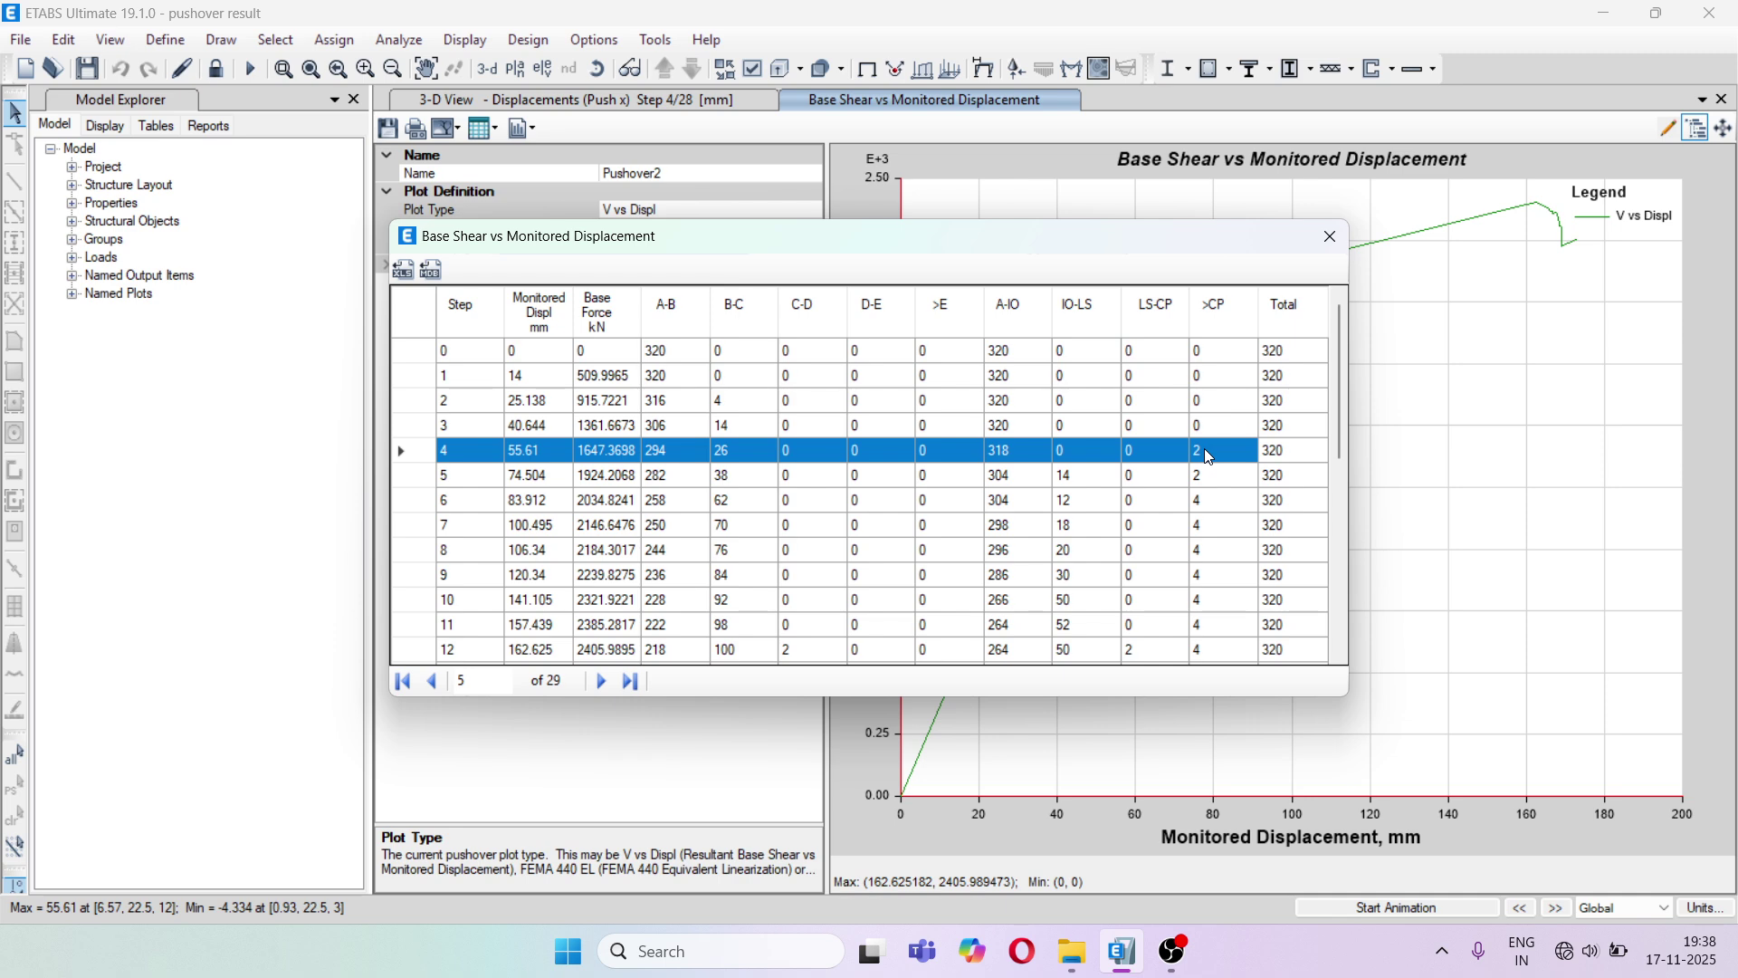
{"action": "left_click", "coordinate": [1331, 238]}
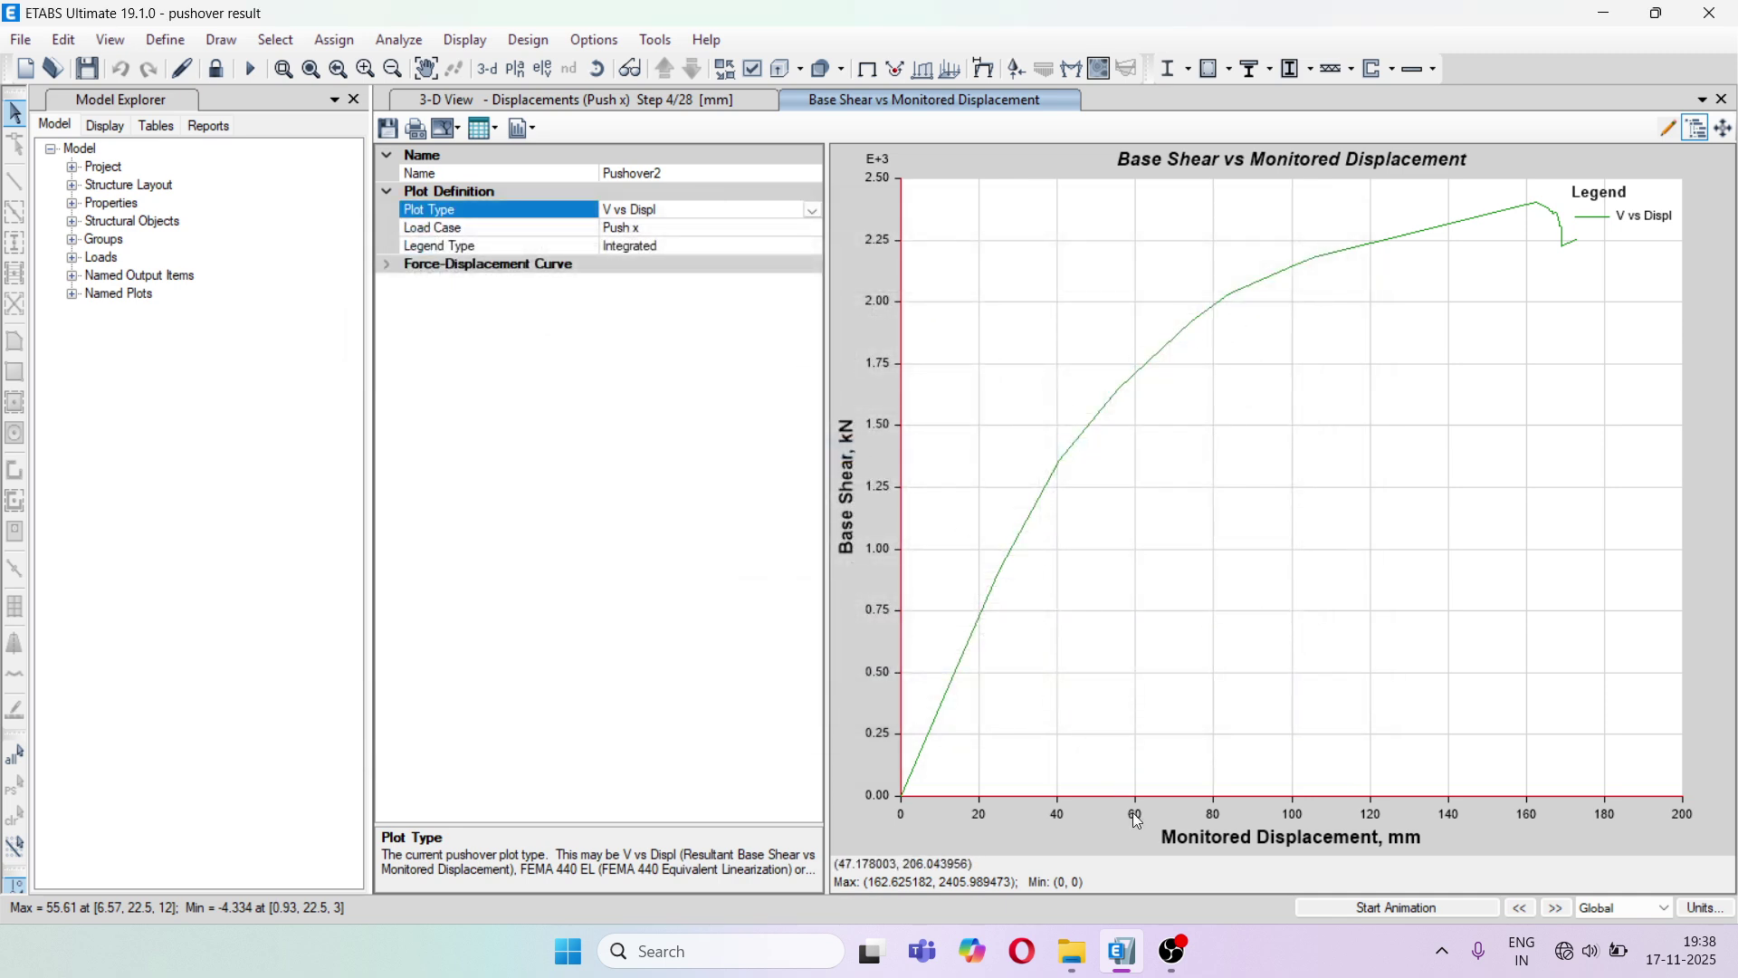
{"action": "left_click", "coordinate": [1182, 971]}
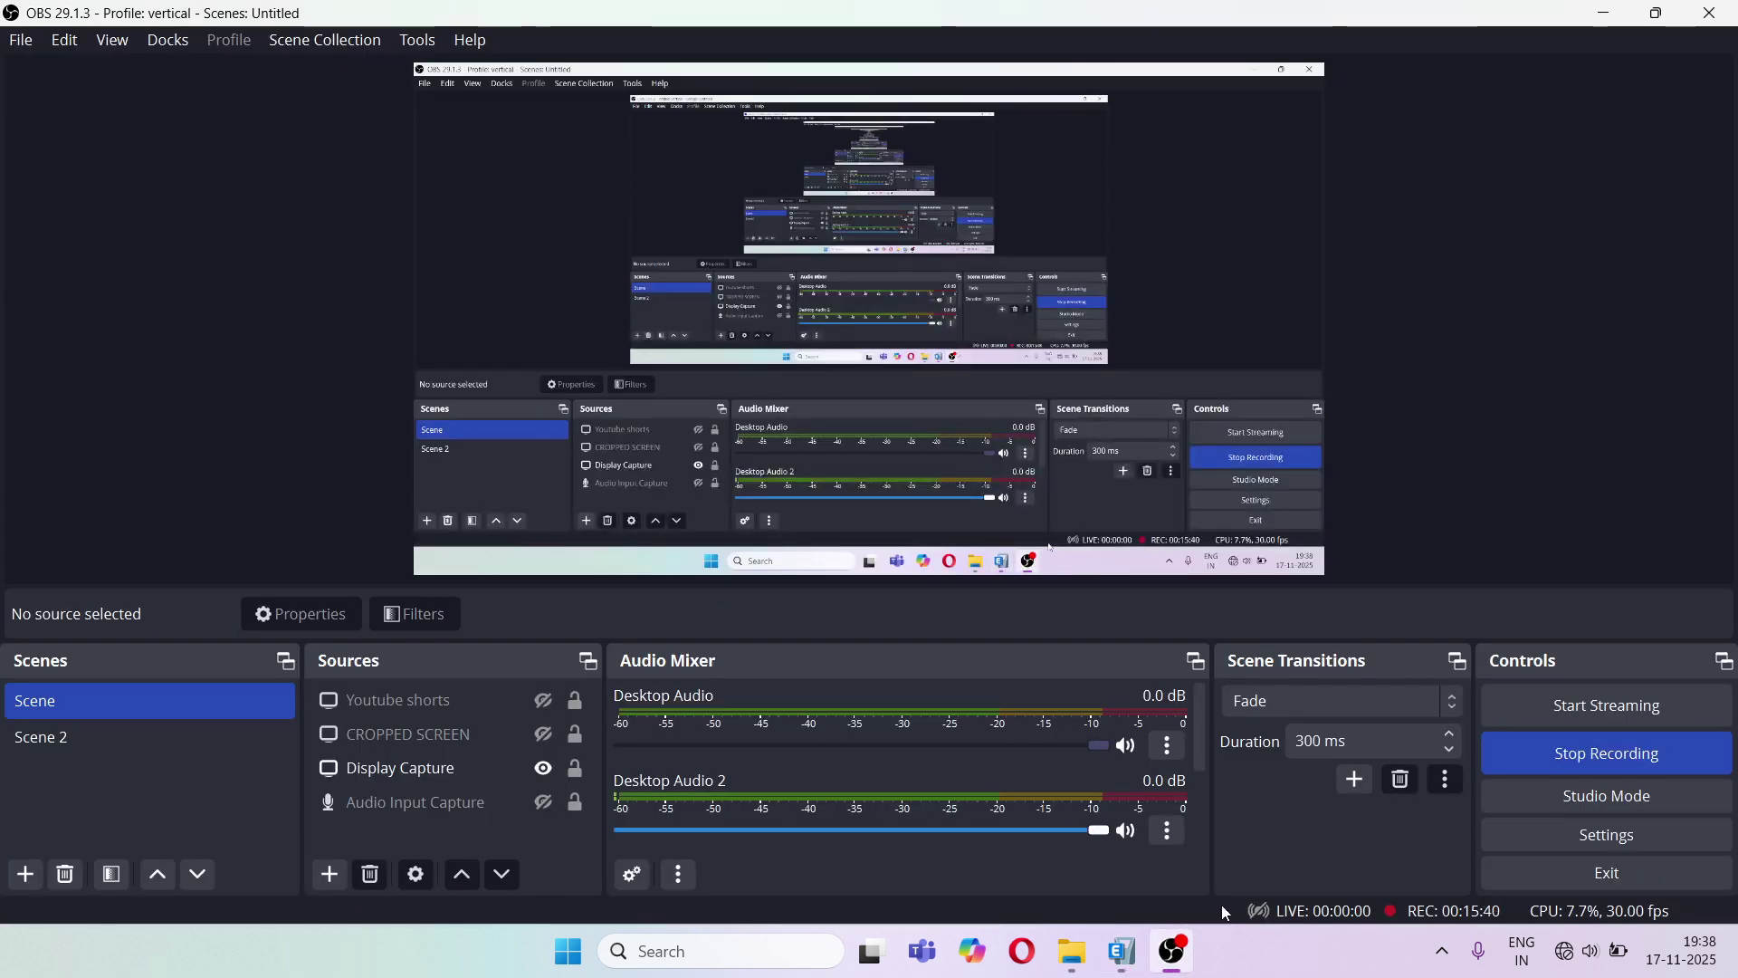